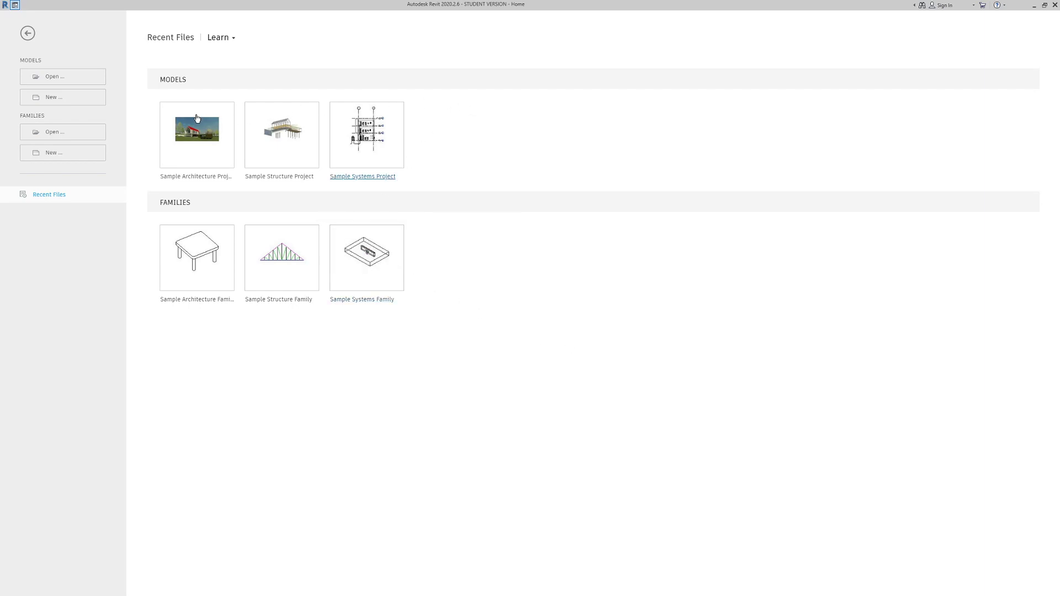
Create a new Revit project from the Architectural Template
click(60, 99)
click(489, 286)
click(486, 304)
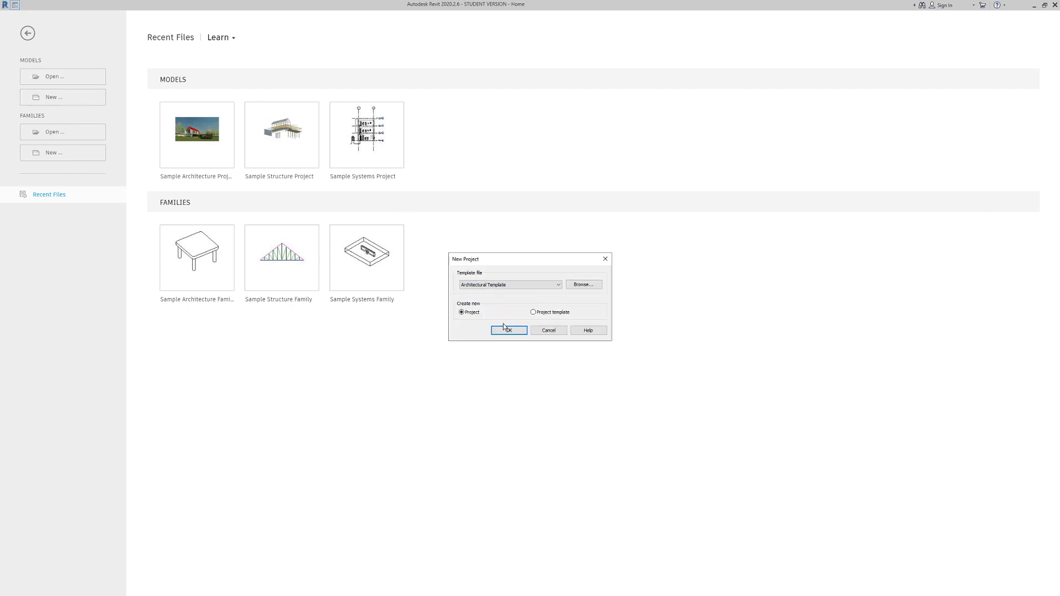
click(504, 328)
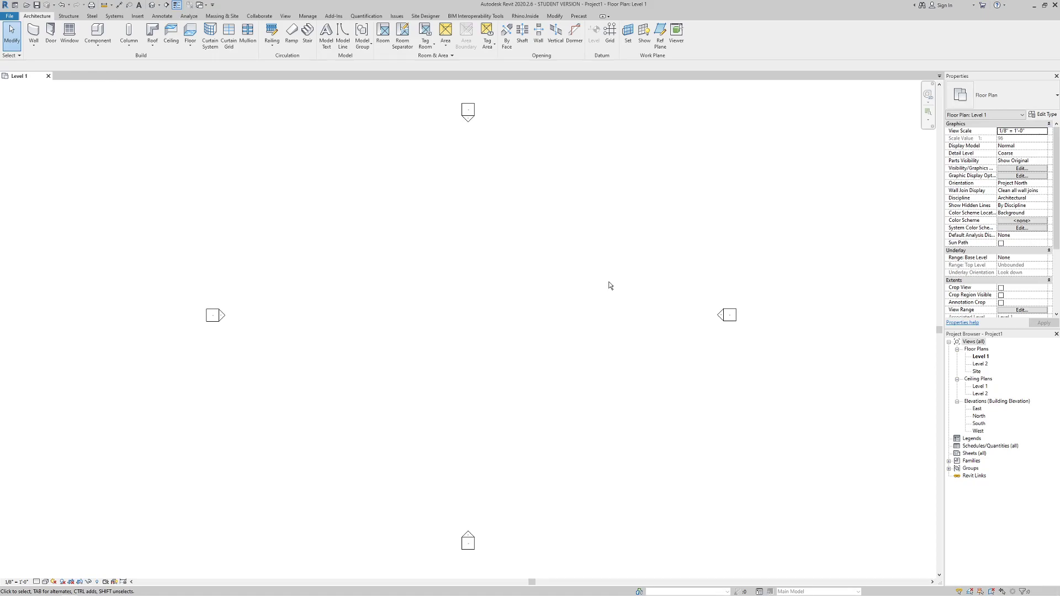
Delete both default levels in the North elevation, then start Rhino.Inside
double_click(978, 416)
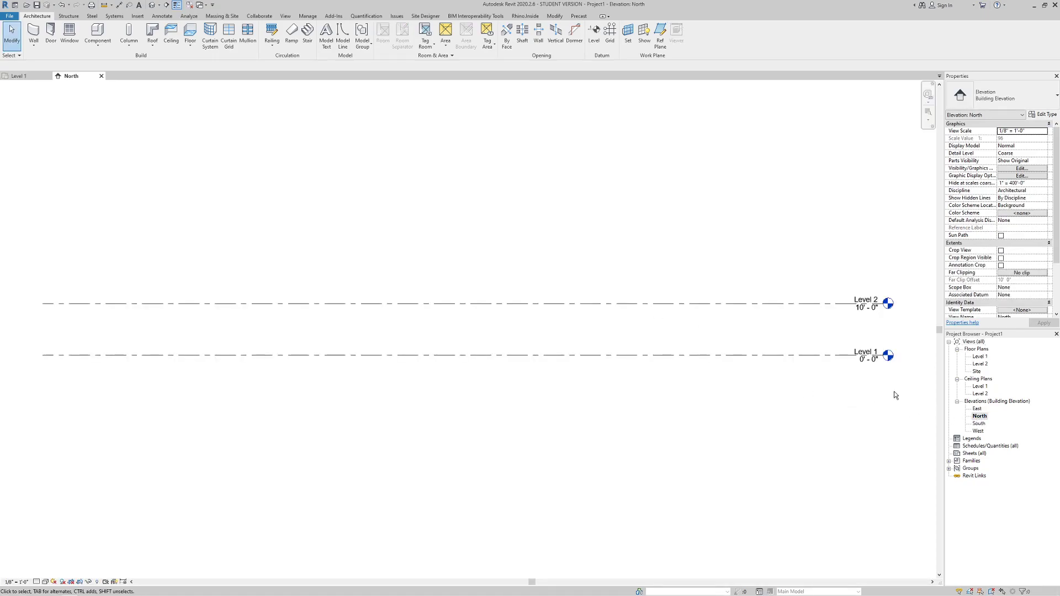
drag(906, 402, 815, 269)
key(Delete)
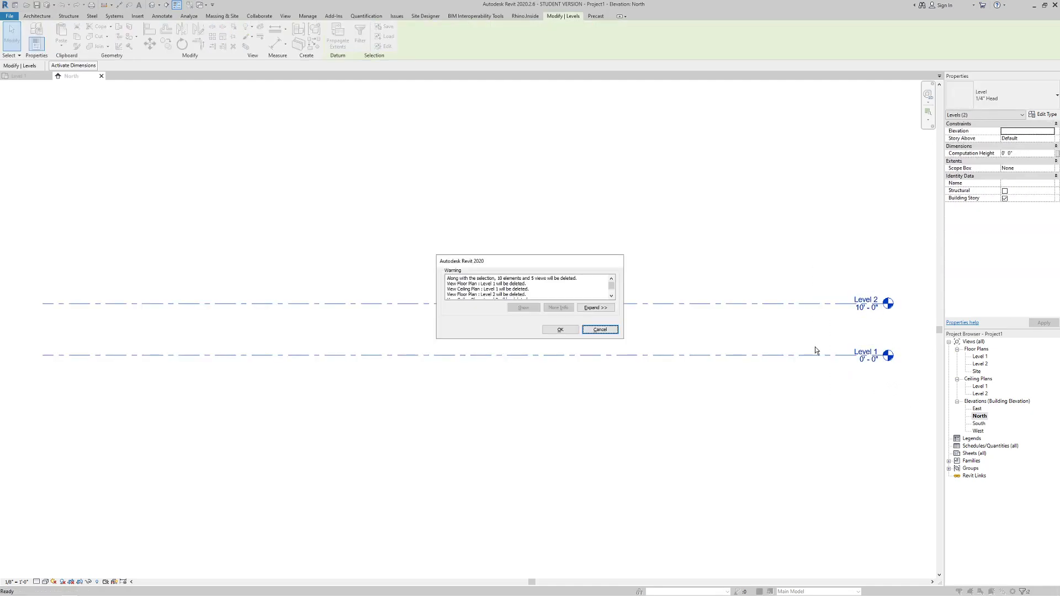
click(559, 330)
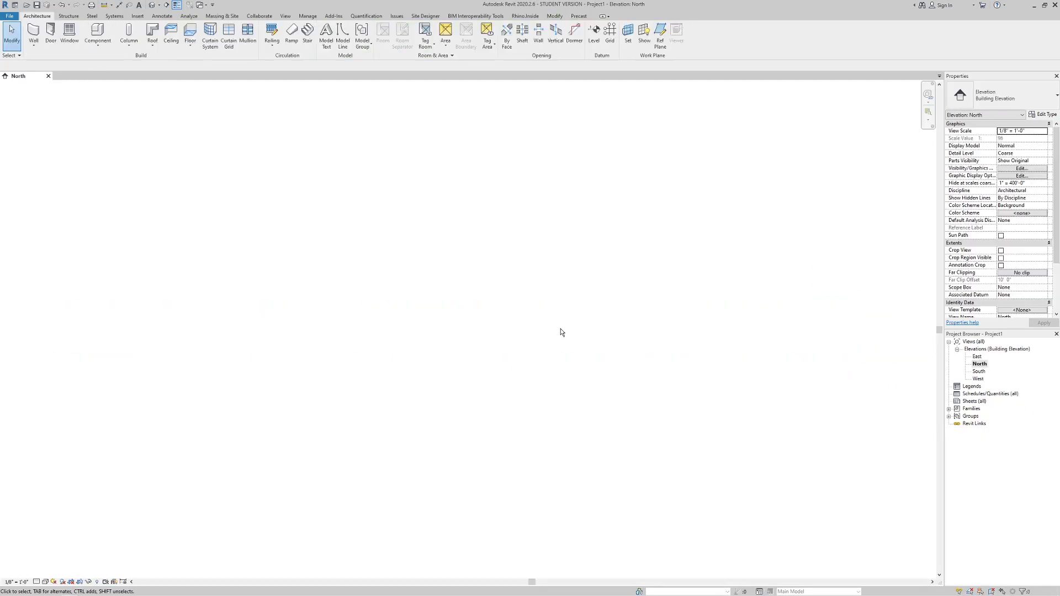
click(525, 15)
click(11, 34)
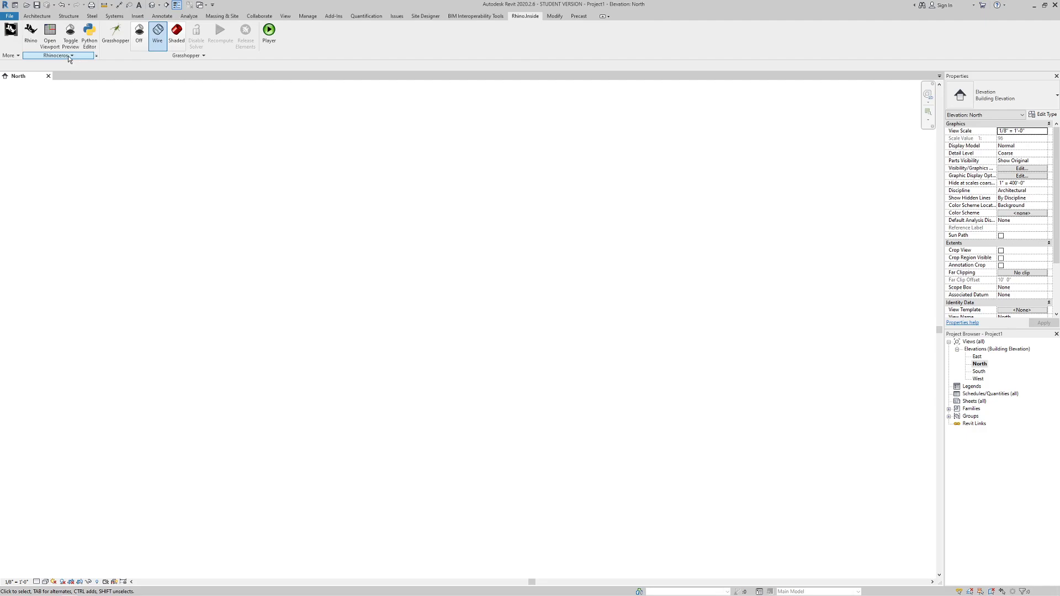
Launch Rhino 7 and Grasshopper from the Rhino.Inside ribbon and move their windows aside
click(31, 34)
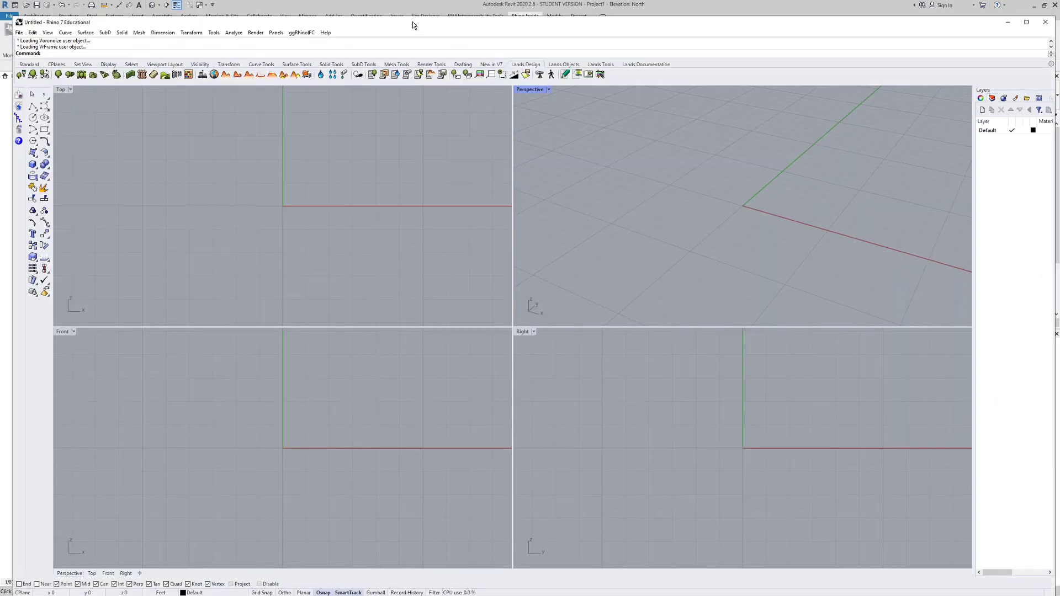
drag(412, 21, 427, 112)
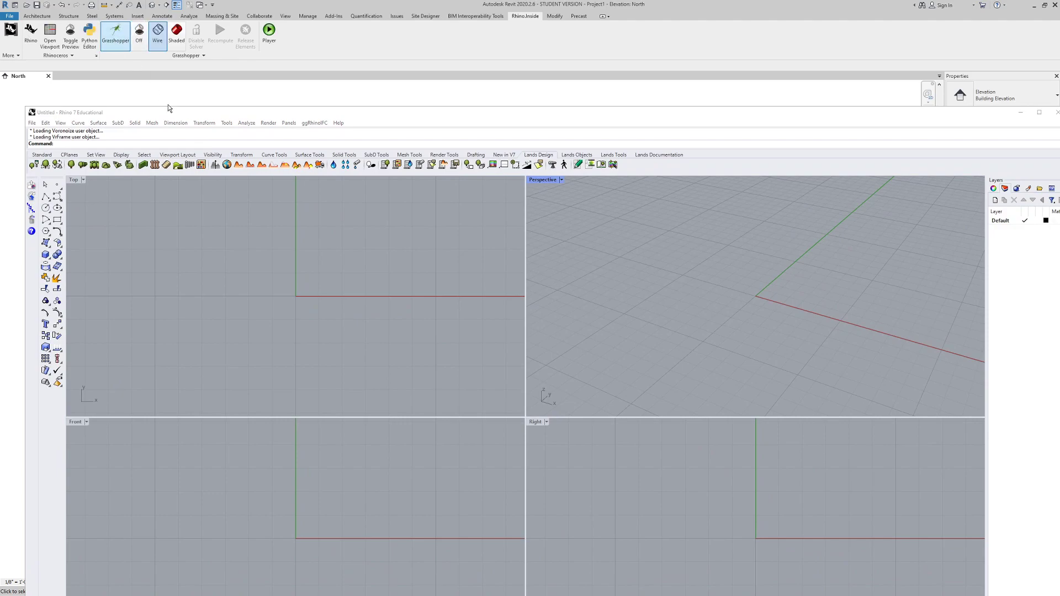
click(118, 38)
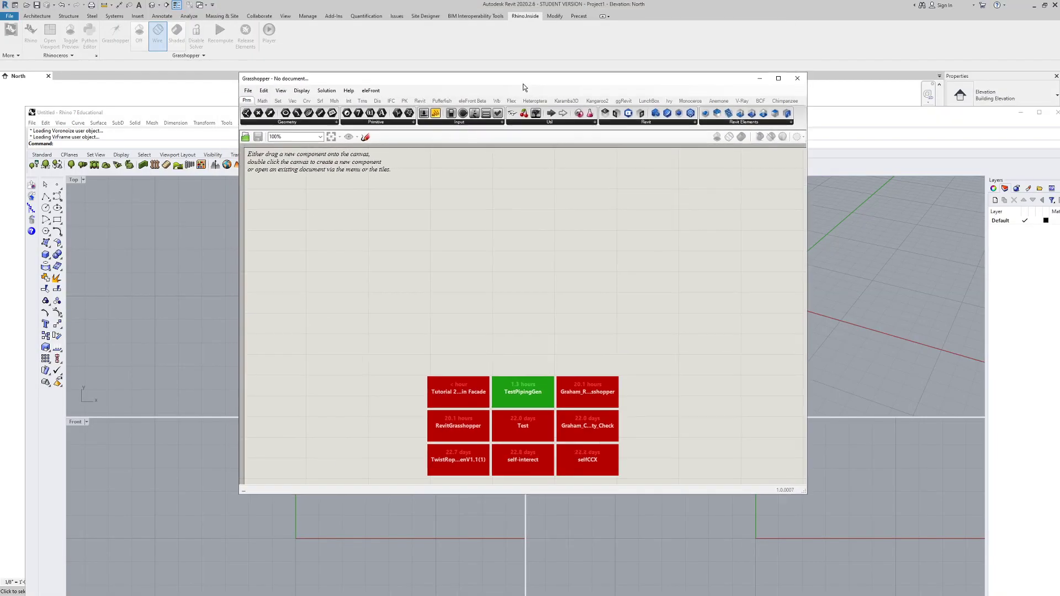
drag(523, 86, 550, 106)
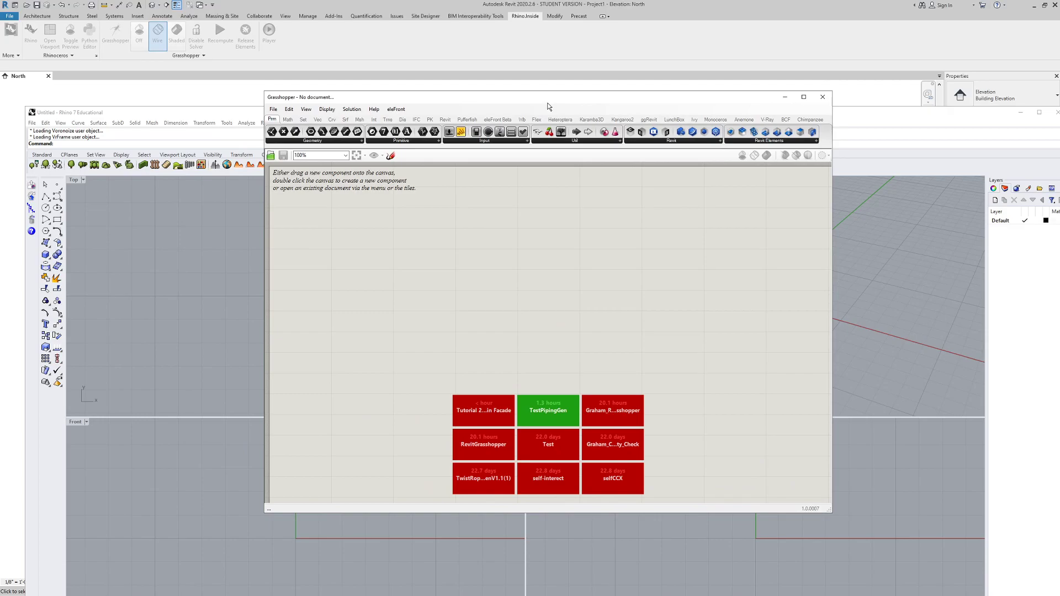
key(super+Right)
key(super+Up)
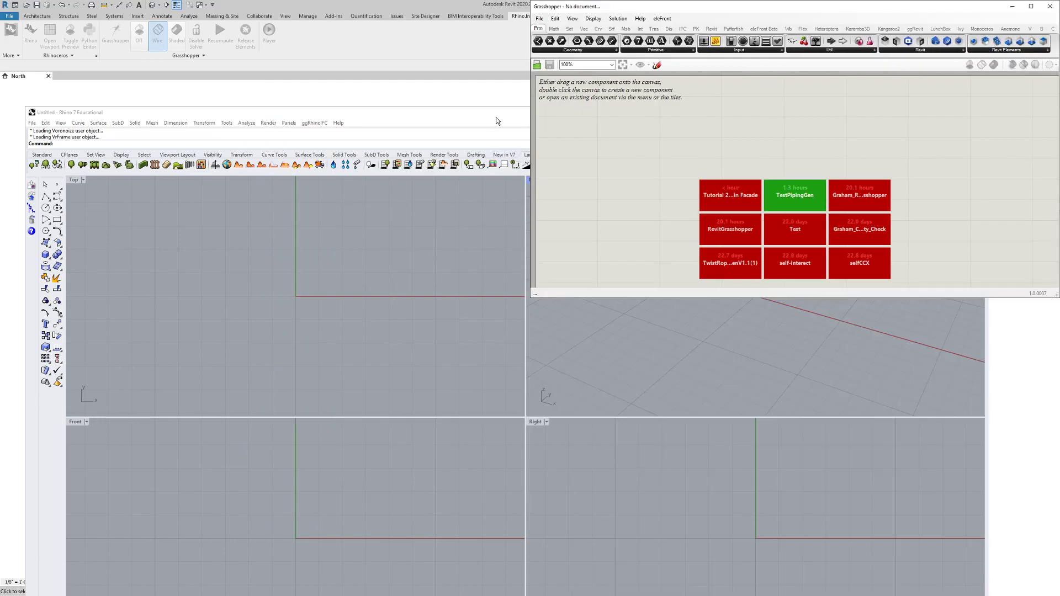
drag(498, 115, 492, 151)
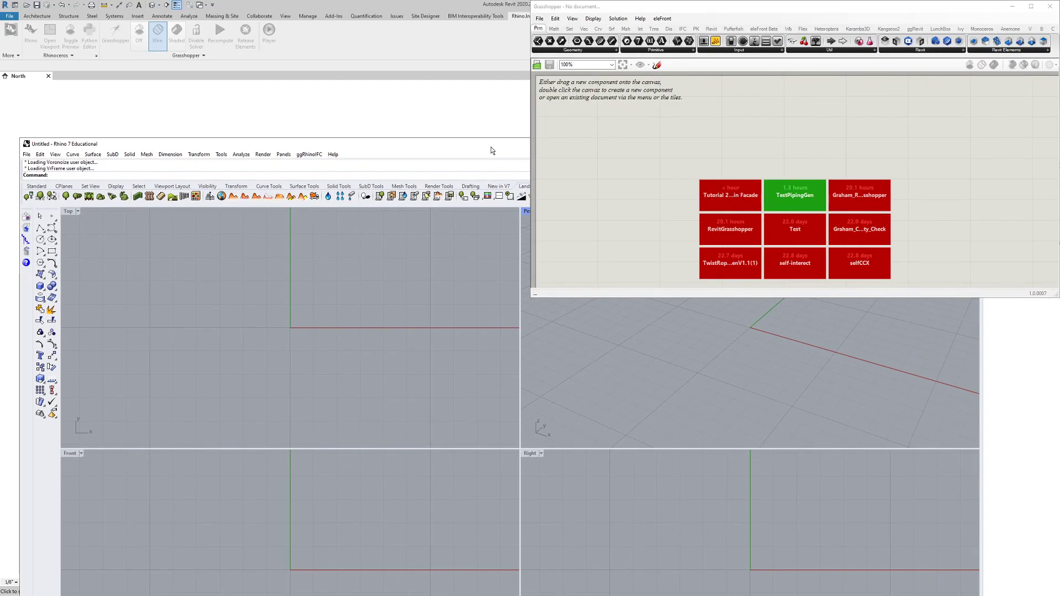
Tile the windows: Grasshopper on the left half, Revit top-right, Rhino in the bottom-right quarter
drag(716, 10, 668, 60)
key(super+Left)
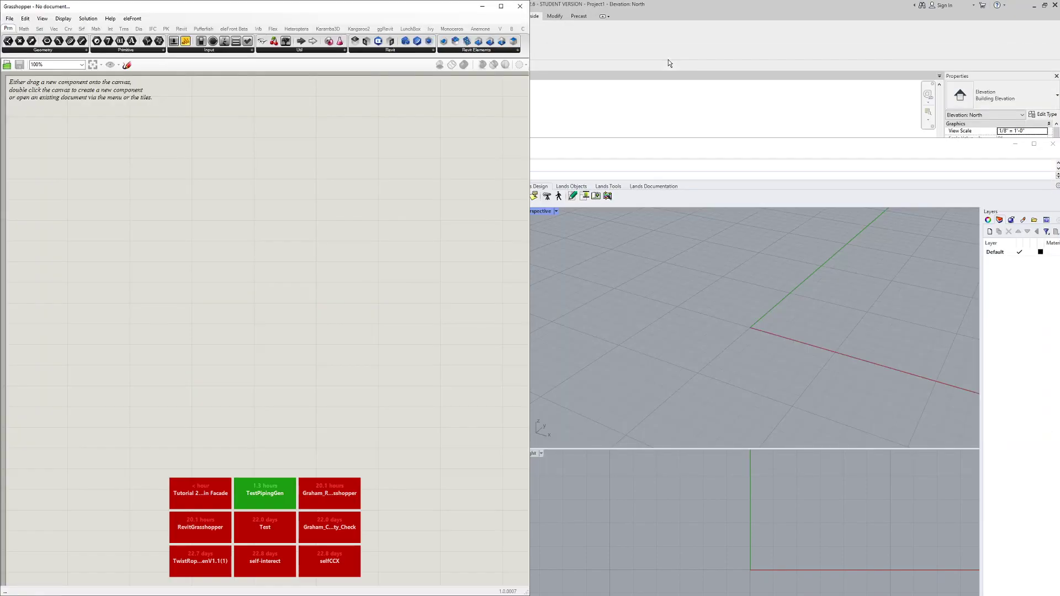
click(667, 5)
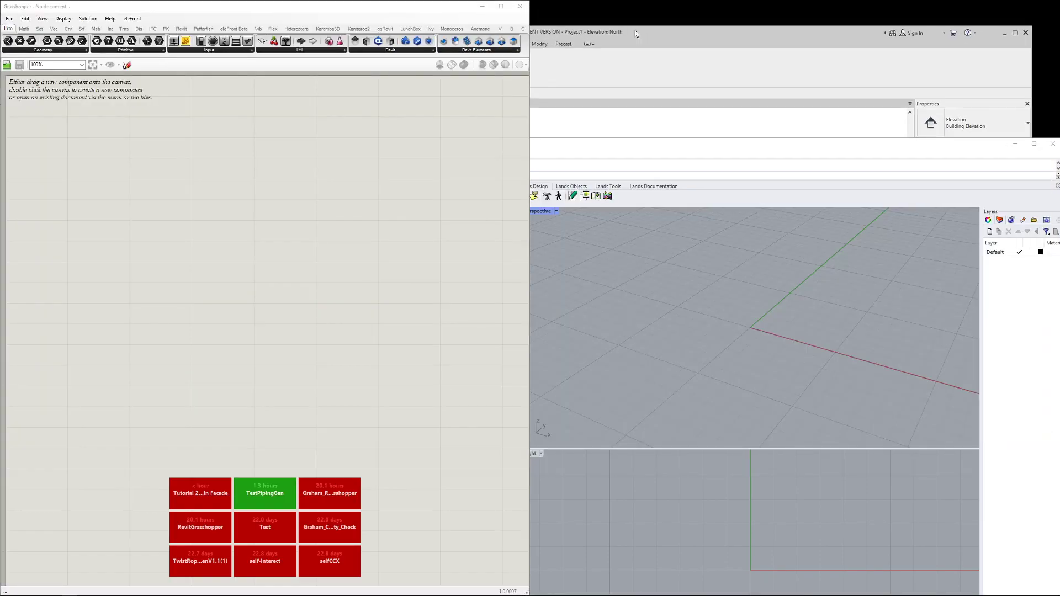
click(712, 143)
key(super+Right)
key(super+Down)
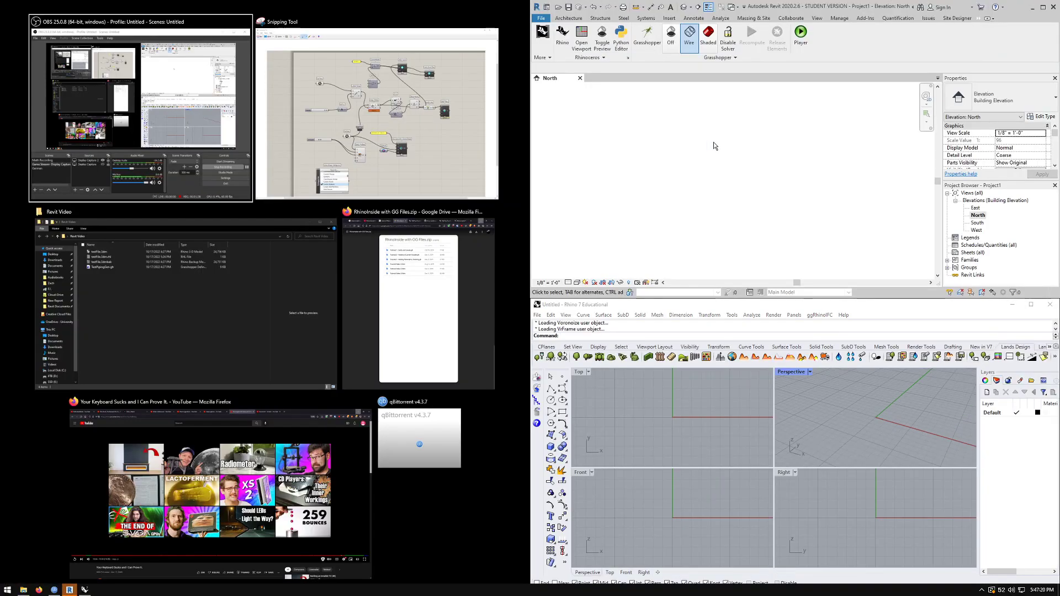
Open testFile.3dm in Rhino through File > Open
click(713, 144)
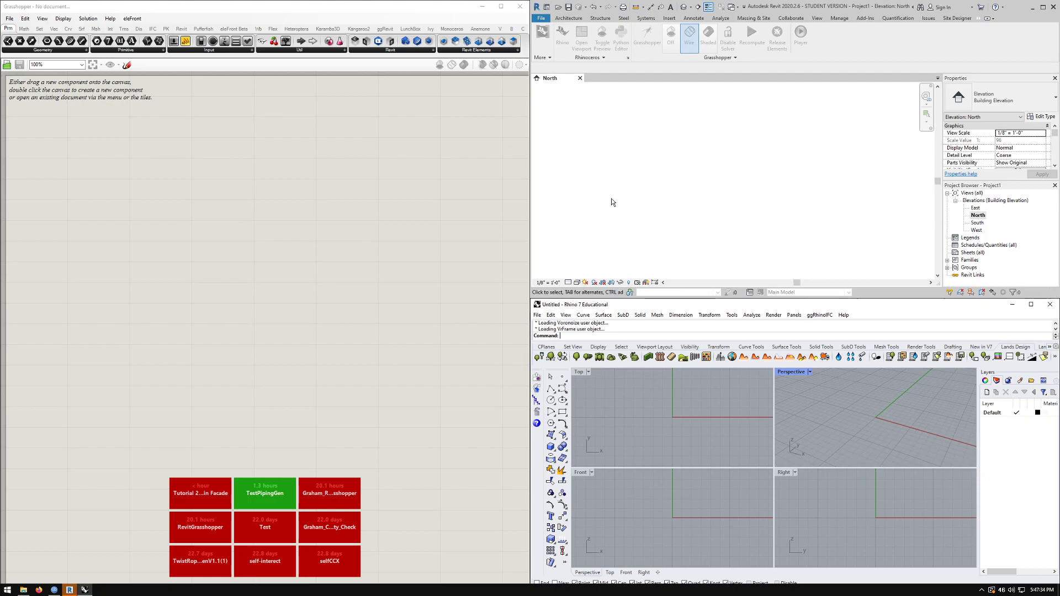
click(479, 142)
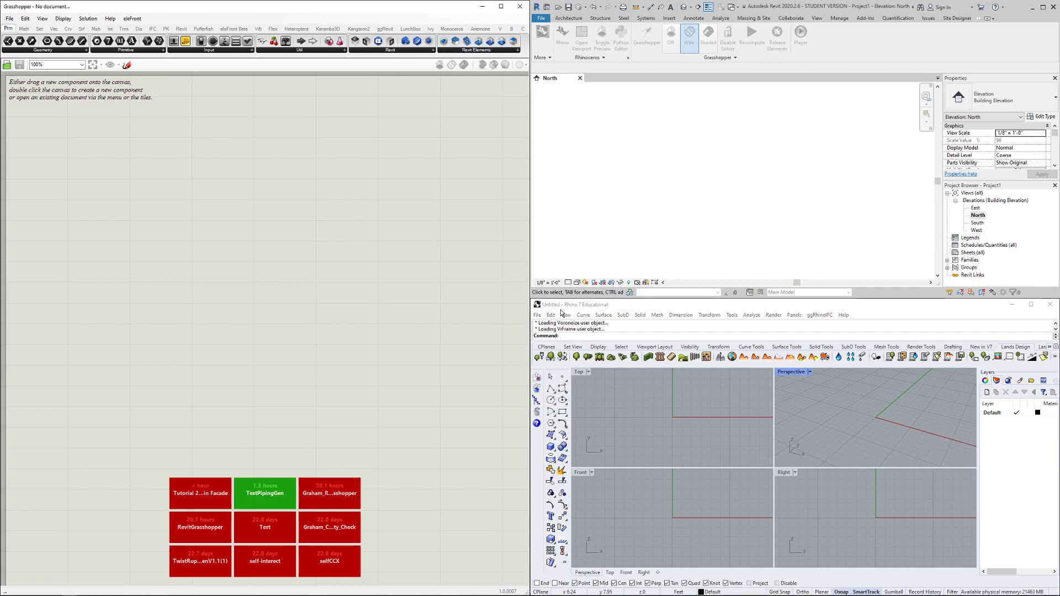
click(540, 319)
click(544, 335)
click(632, 358)
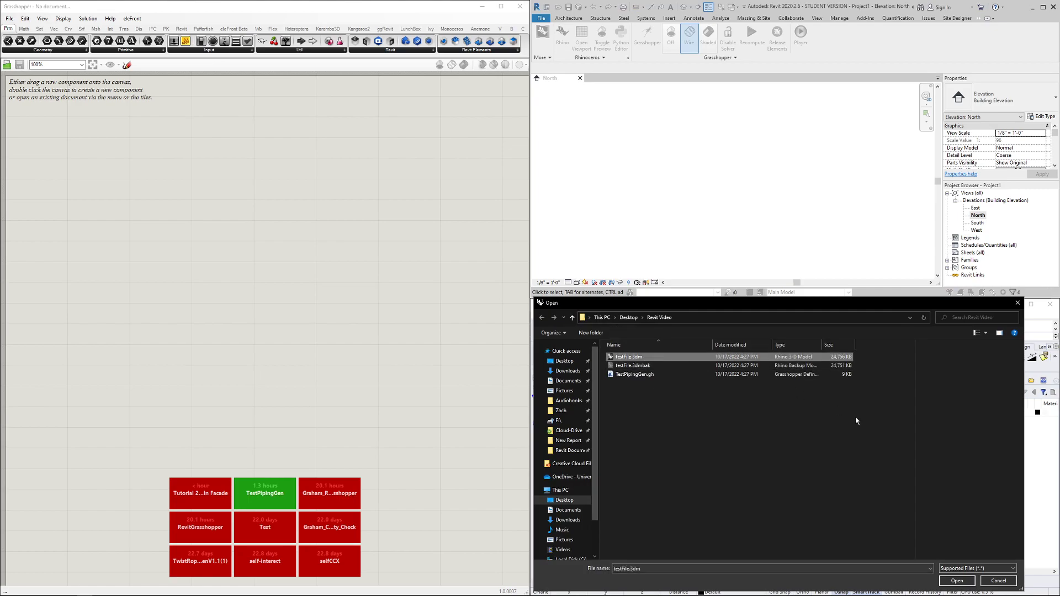
click(960, 581)
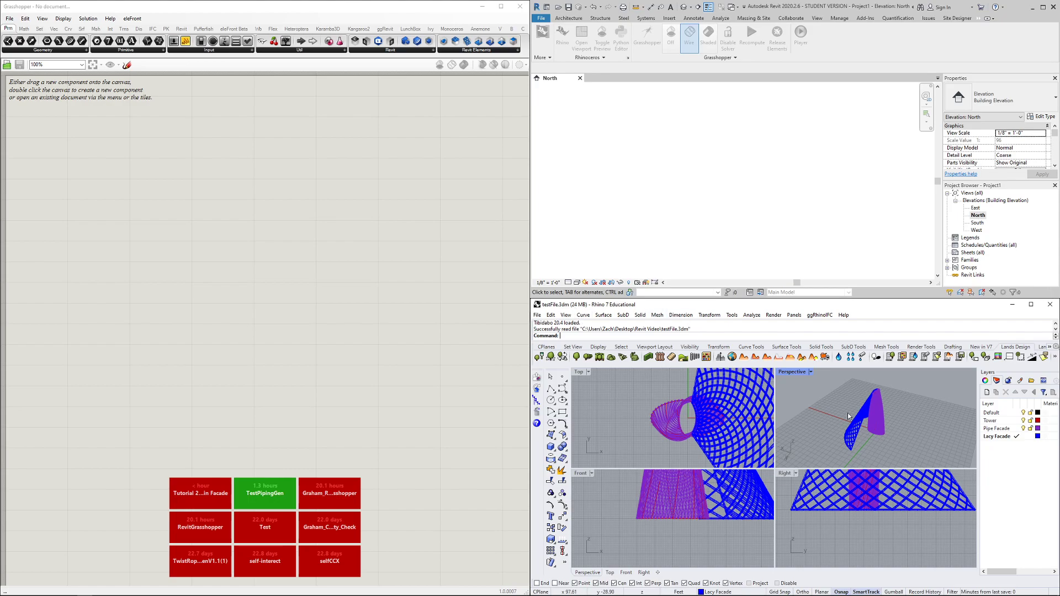
Switch the Perspective view to Rendered and maximize it
scroll(845, 410, up, 5)
middle_click(843, 409)
click(813, 399)
right_drag(834, 401, 798, 386)
double_click(790, 373)
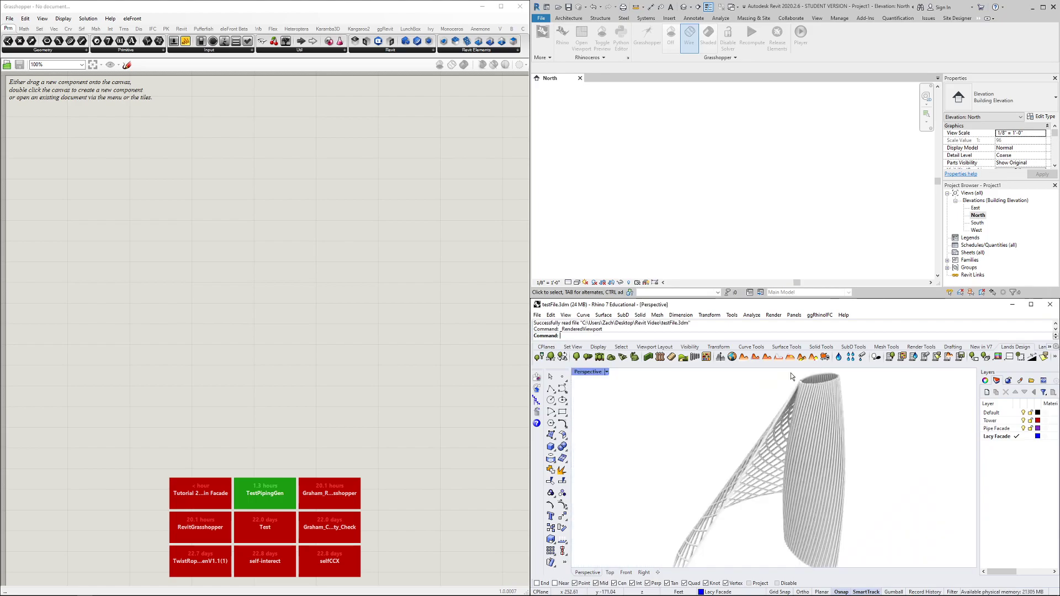
mouse_move(710, 421)
right_down()
mouse_move(724, 438)
mouse_move(733, 412)
mouse_move(719, 433)
right_up()
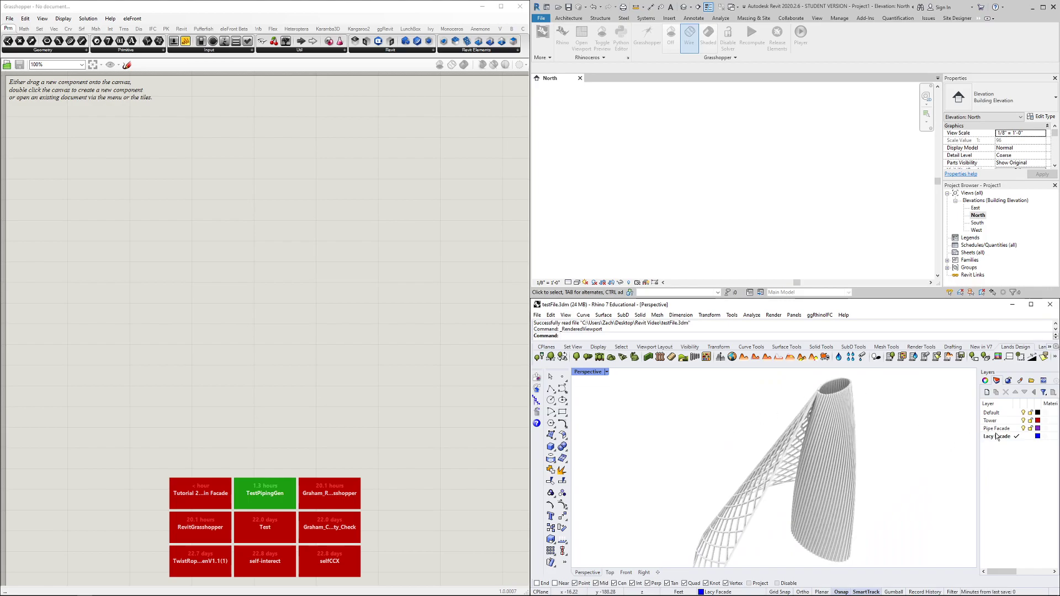
Make Default the current layer, hide Lacy Facade and Pipe Facade, and switch to Shaded
click(1004, 413)
double_click(1005, 415)
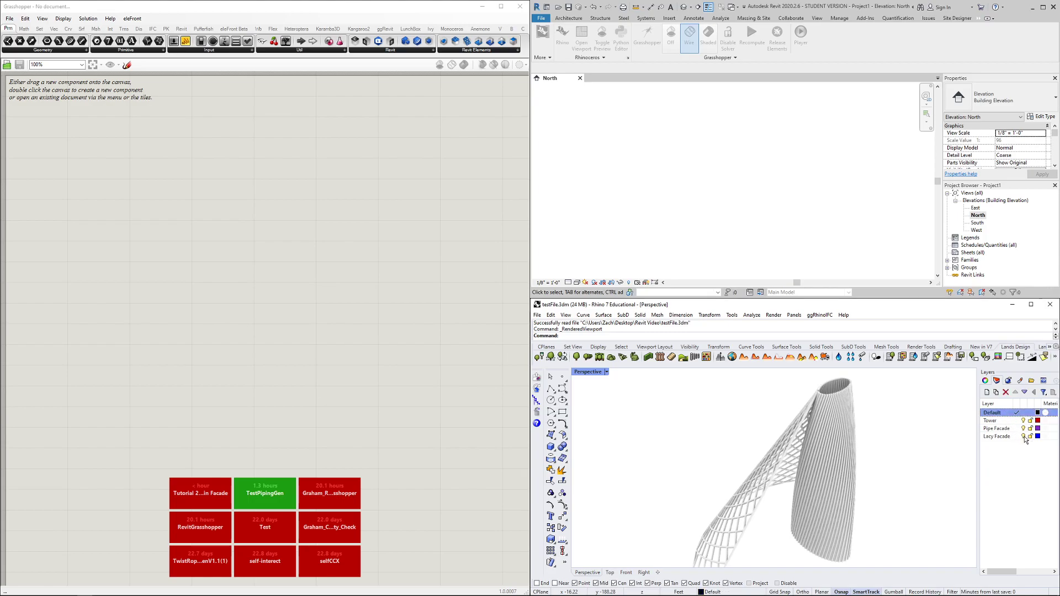
click(1023, 436)
click(1022, 429)
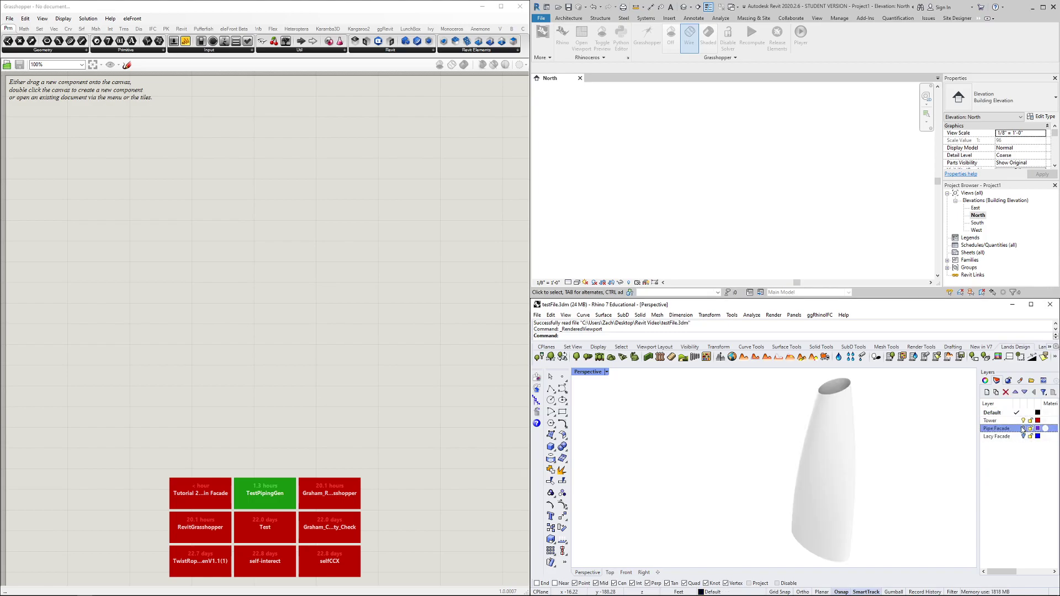
click(607, 372)
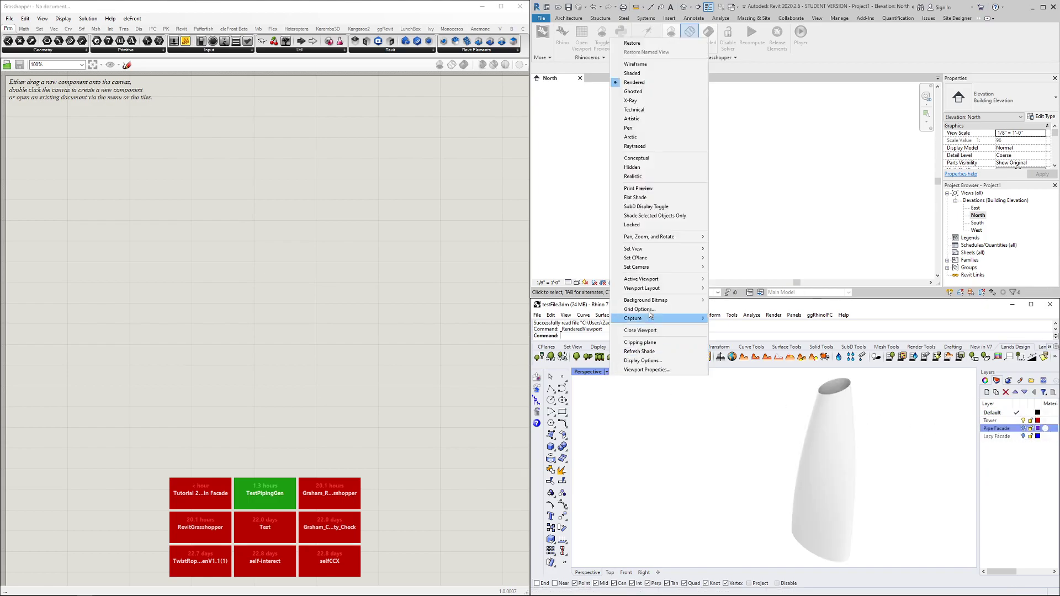
click(633, 73)
click(813, 408)
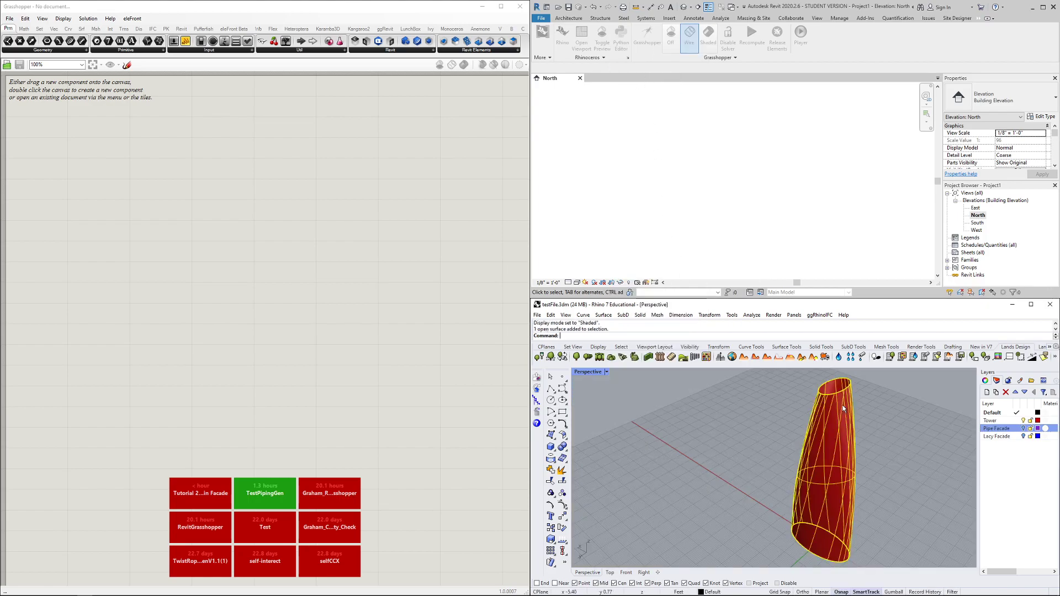
click(909, 409)
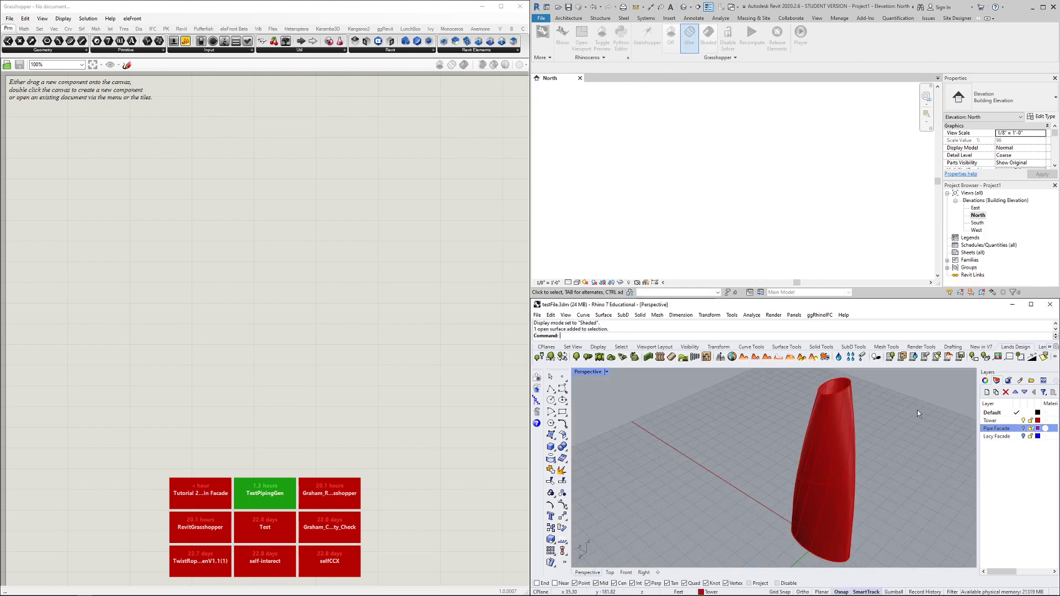
Show the Pipe Facade layer, hide Tower, and inspect the selected pipe facade from several angles
click(1024, 429)
click(1023, 420)
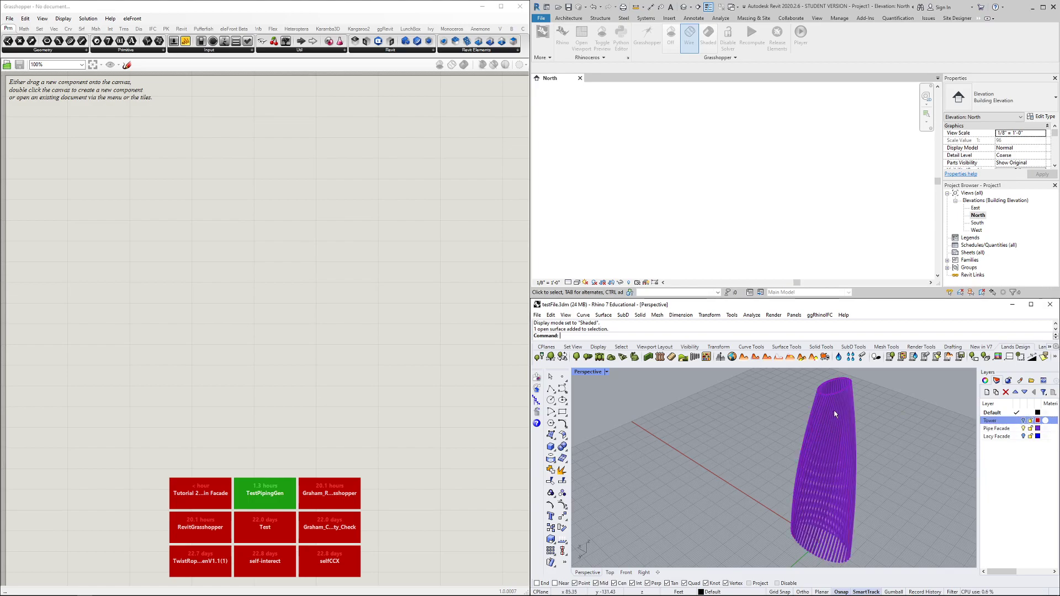
scroll(850, 428, up, 10)
scroll(851, 429, down, 5)
mouse_move(874, 436)
right_down()
mouse_move(882, 470)
mouse_move(878, 446)
right_up()
scroll(789, 417, down, 4)
click(803, 416)
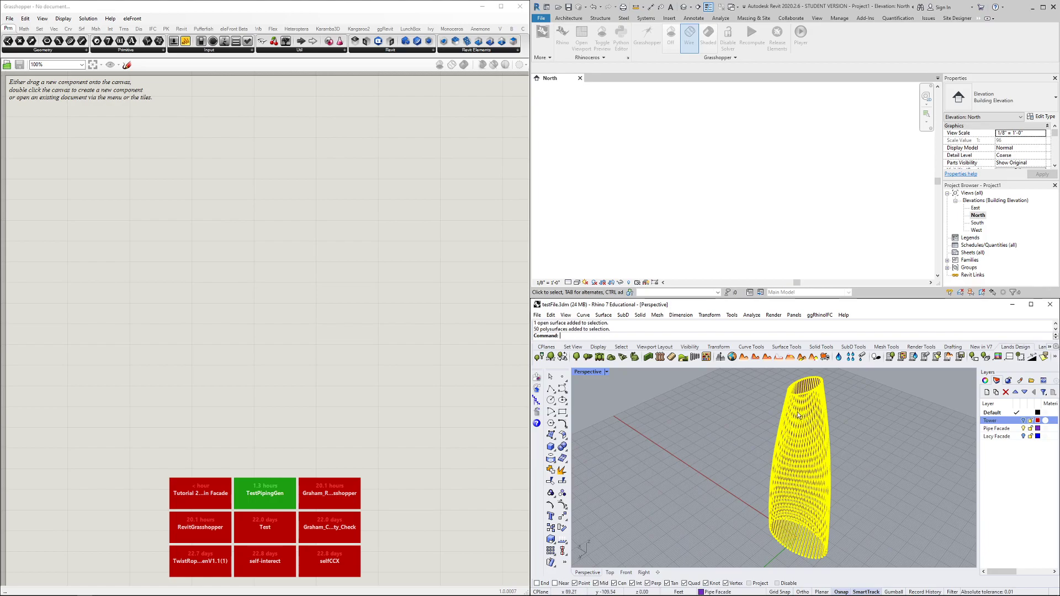
mouse_move(744, 444)
right_down()
mouse_move(745, 469)
mouse_move(743, 447)
right_up()
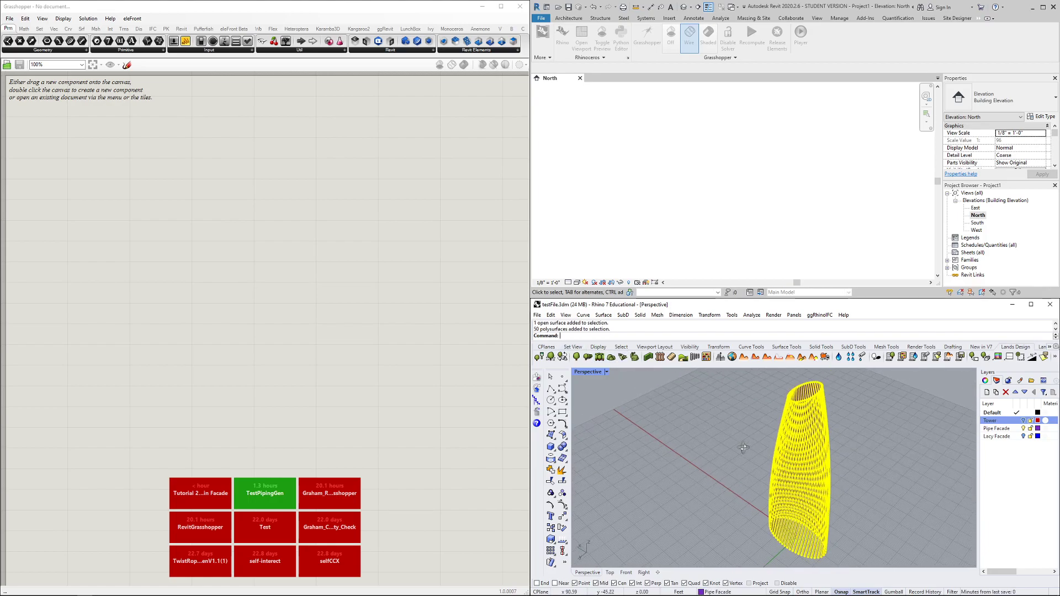
right_drag(743, 448, 876, 449)
click(877, 450)
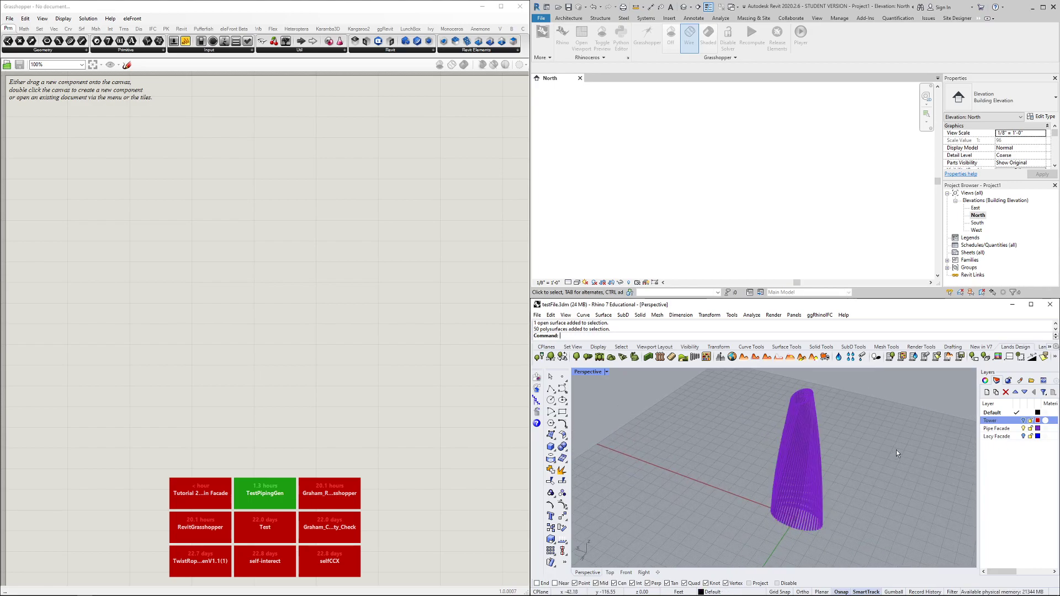
Turn on the Lacy Facade layer and inspect the blue lattice facade around the tower
click(1023, 436)
scroll(781, 460, up, 3)
right_drag(781, 461, 740, 516)
middle_click(739, 514)
scroll(727, 440, down, 8)
right_drag(726, 440, 746, 450)
scroll(717, 444, up, 4)
click(752, 455)
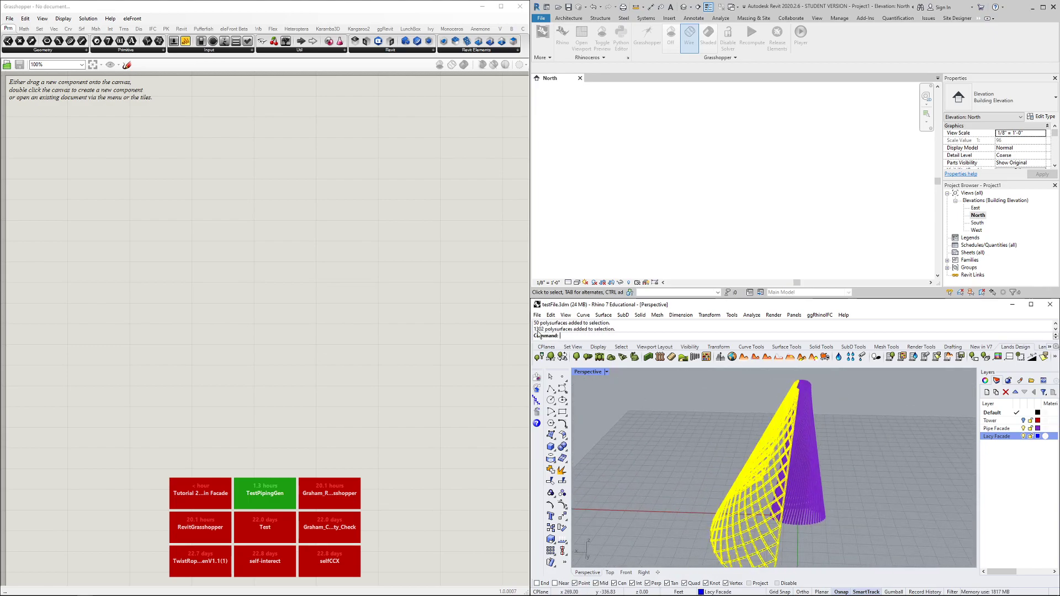
right_drag(656, 401, 711, 445)
click(714, 445)
scroll(772, 456, up, 4)
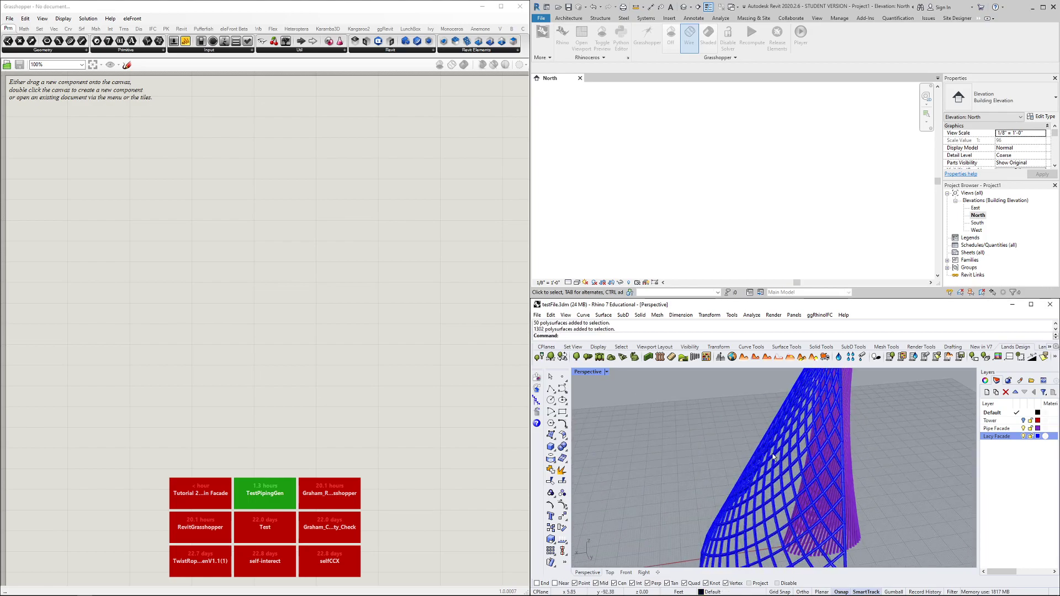
right_drag(873, 460, 828, 485)
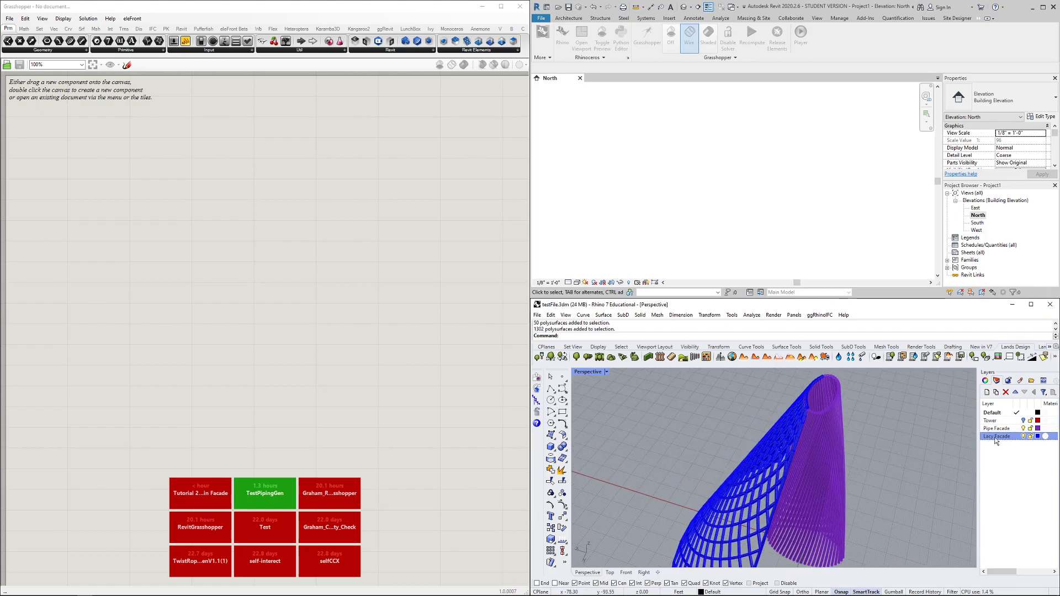
Make the Tower layer current
click(1010, 420)
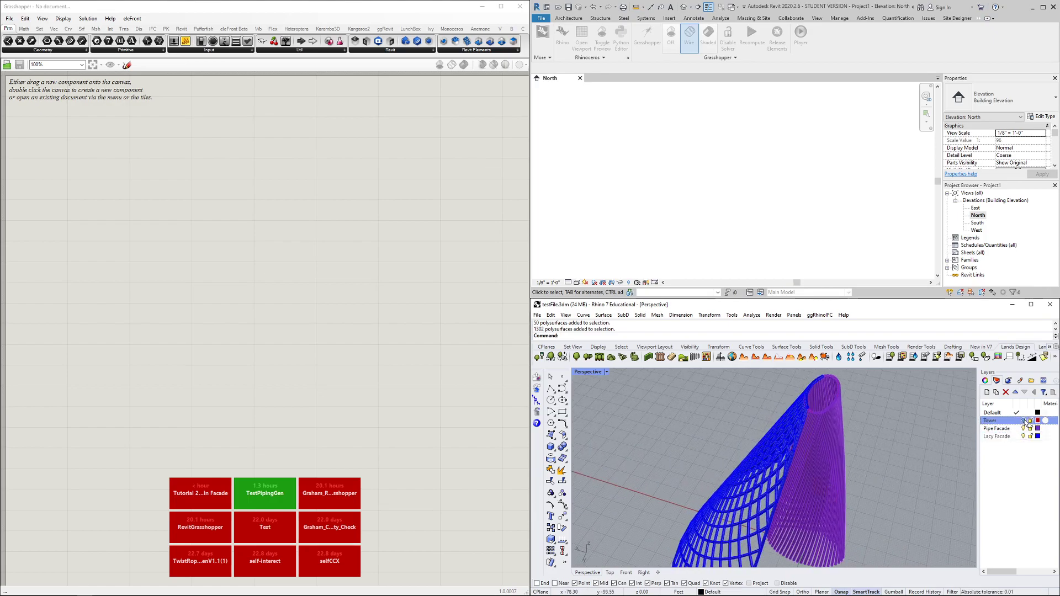
right_drag(900, 434, 871, 442)
click(472, 272)
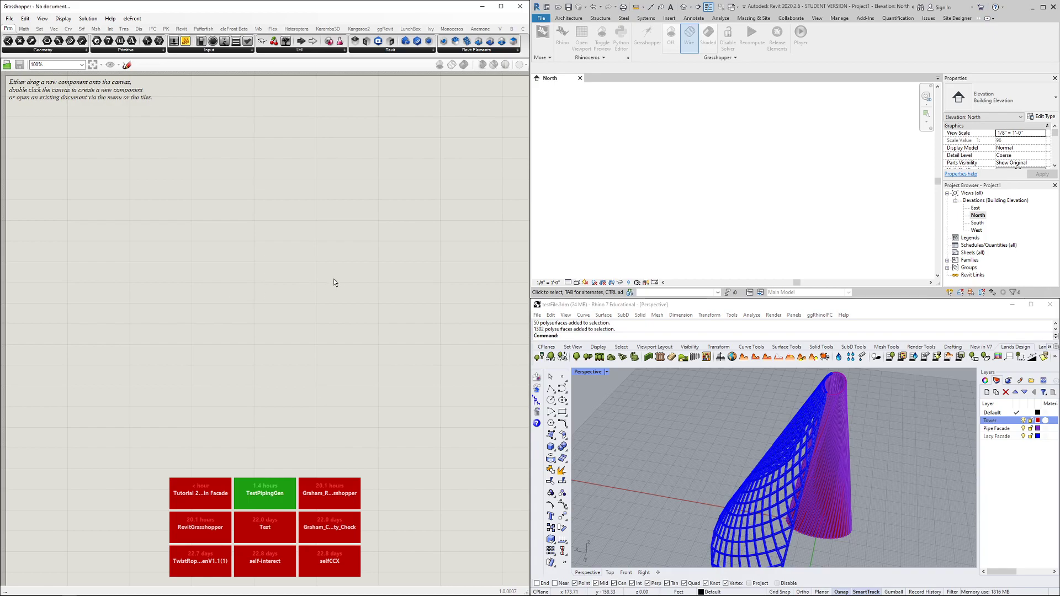
Place a Surface parameter on the Grasshopper canvas and paste a second copy
double_click(402, 265)
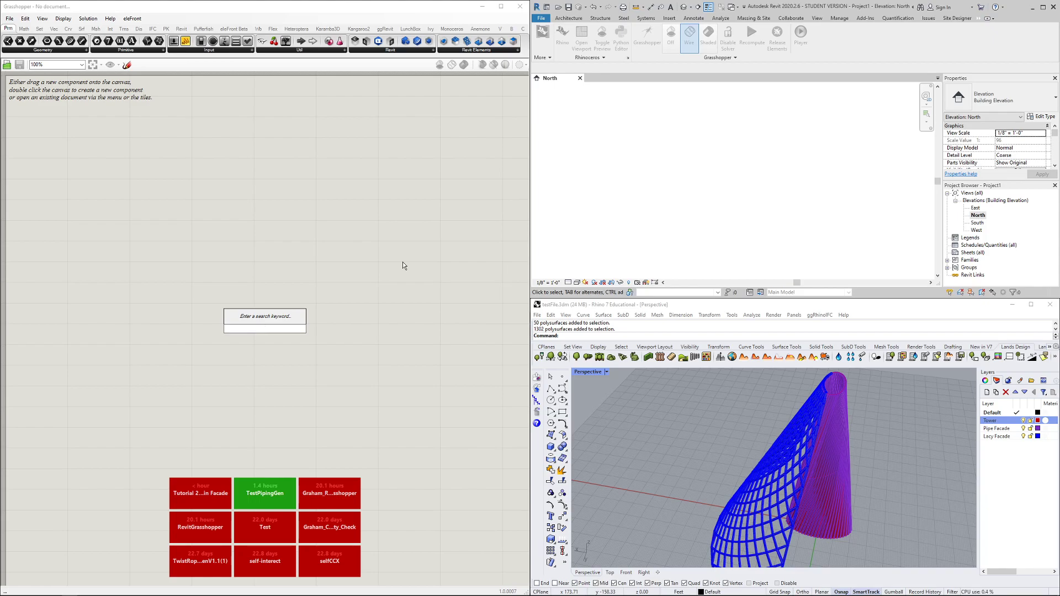
text(surface)
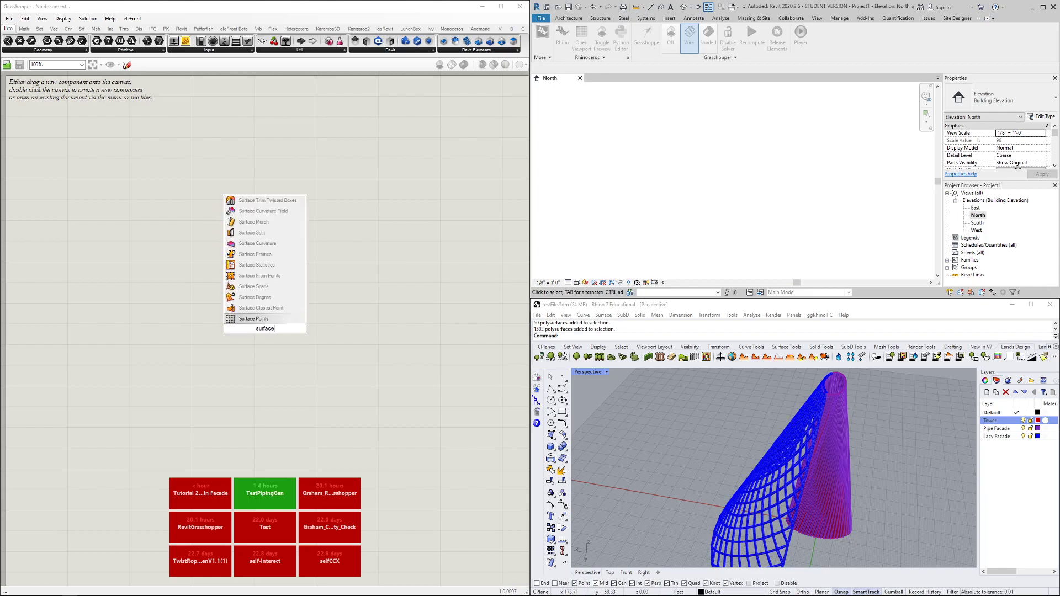
key(Return)
drag(265, 332, 199, 315)
key(ctrl+c)
key(ctrl+v)
drag(204, 264, 194, 265)
Hide both facade layers and set the red tower as the upper Surface parameter's surface
right_click(193, 266)
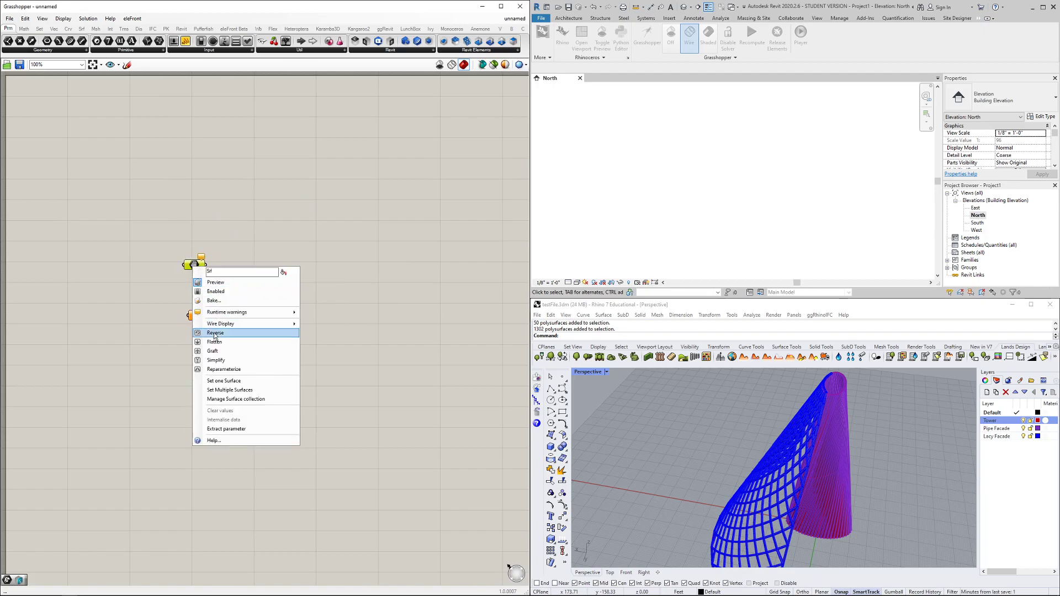
click(224, 381)
click(1022, 428)
click(1022, 436)
click(821, 452)
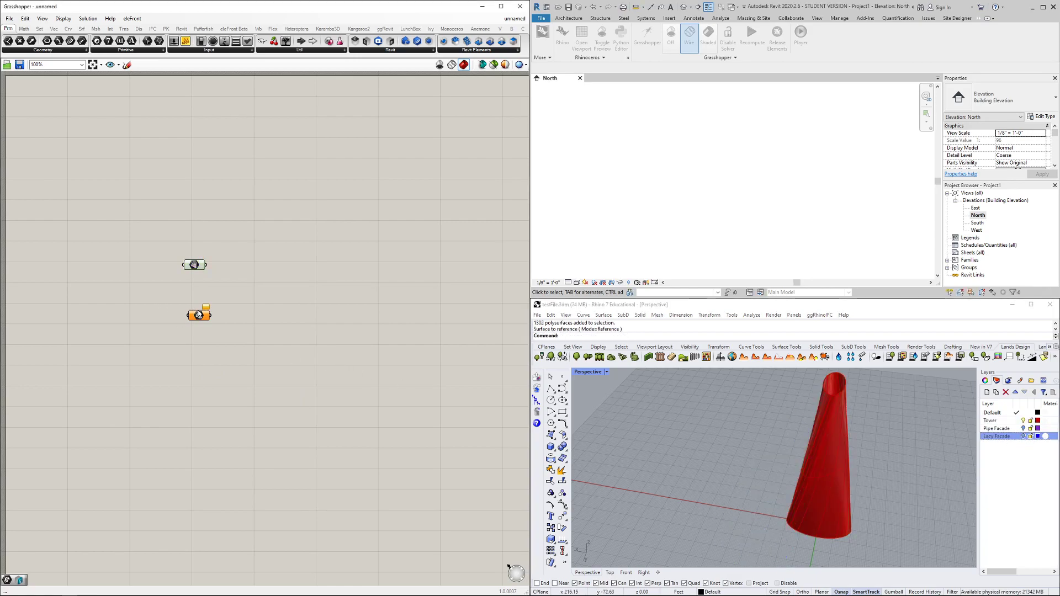
click(313, 342)
Start Rhino's Plane command by typing Pla
click(729, 472)
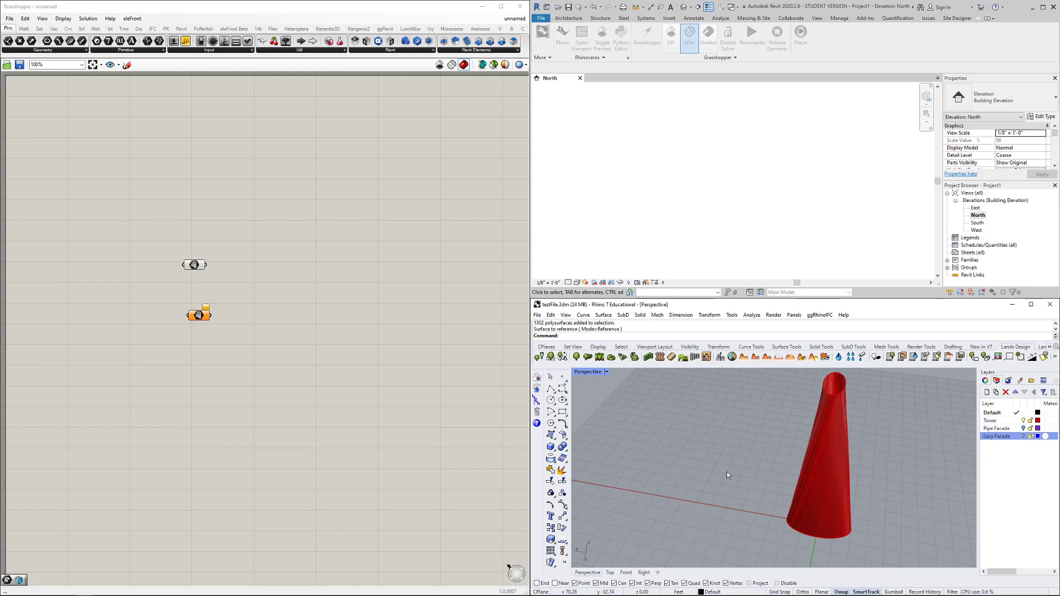
text(Plan)
key(Return)
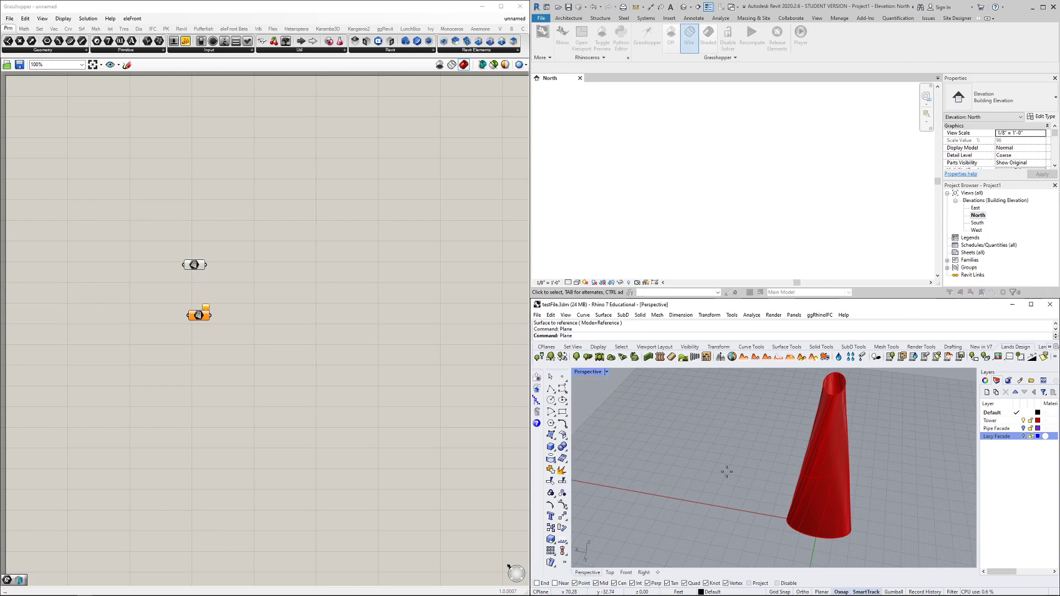
Draw a rectangular plane centred on the world origin (w0) in the maximized Top view
double_click(586, 372)
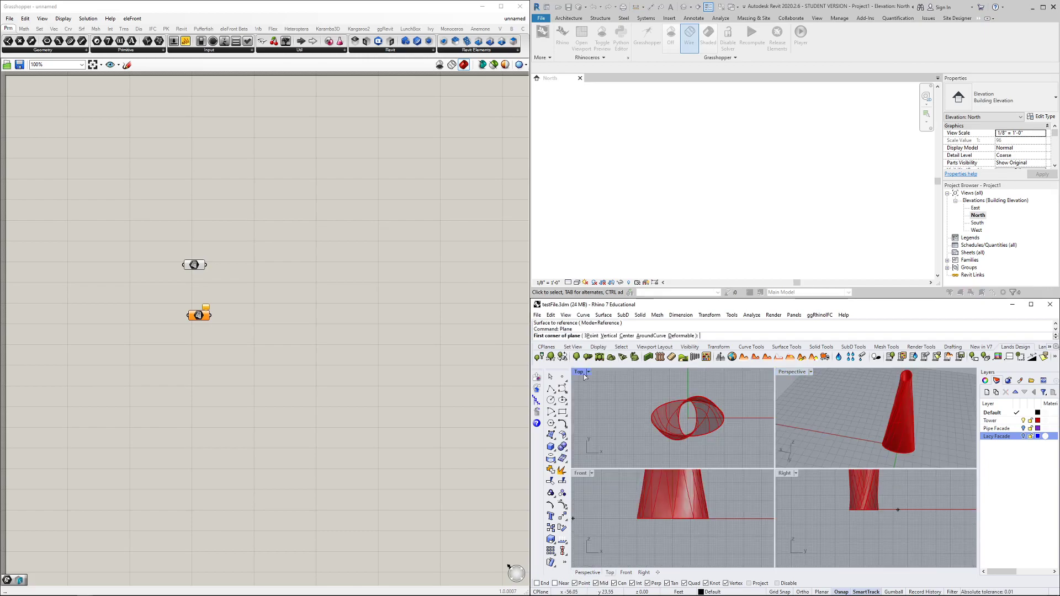
double_click(579, 372)
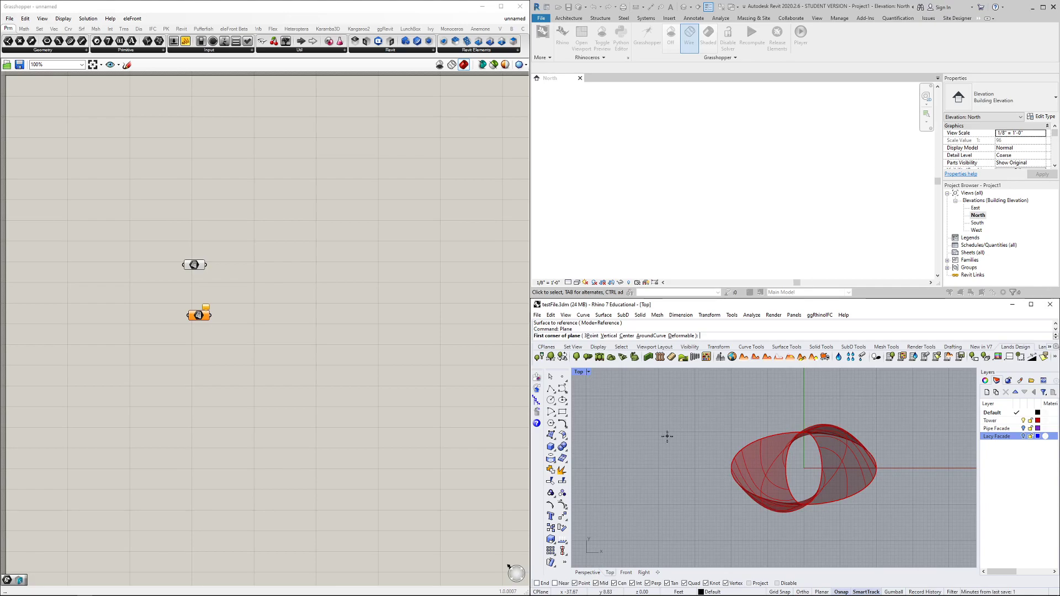
text(w0)
key(Return)
key(Escape)
key(Return)
click(627, 337)
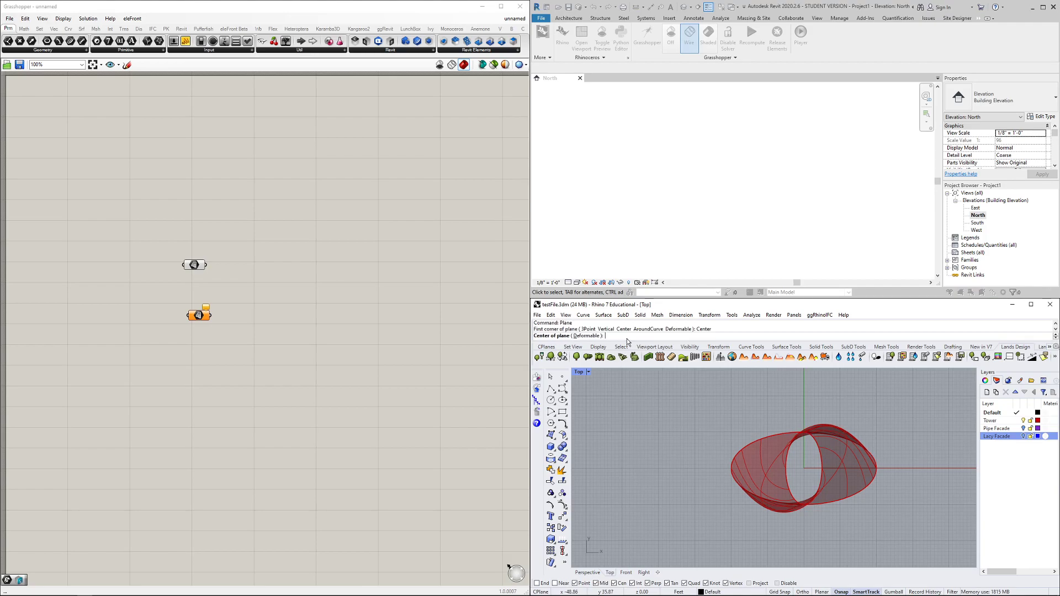
text(w0)
key(Return)
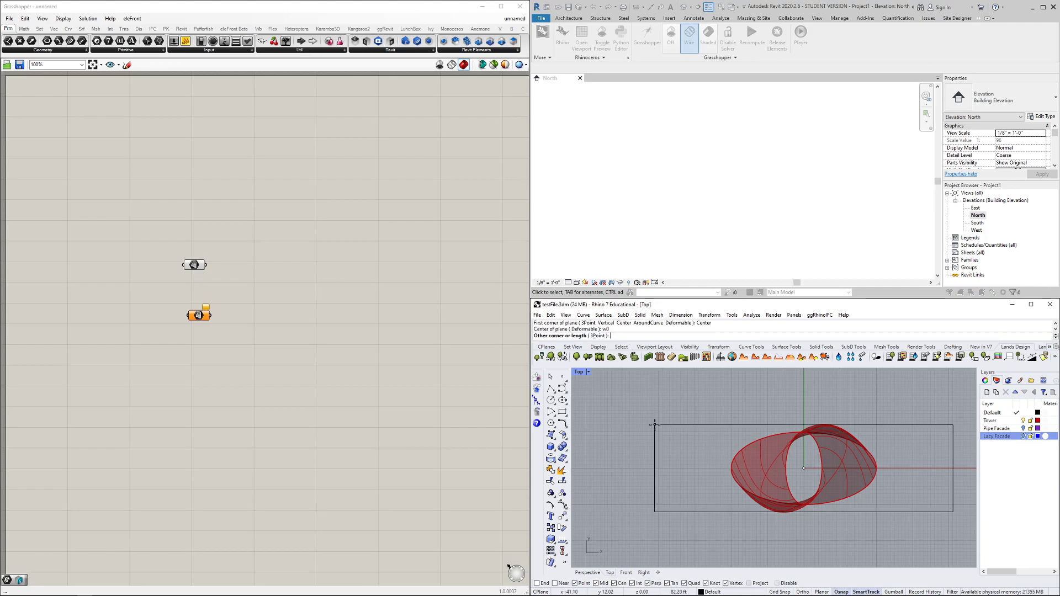
click(702, 385)
Restore the four-viewport layout and select the new plane in Perspective
double_click(579, 370)
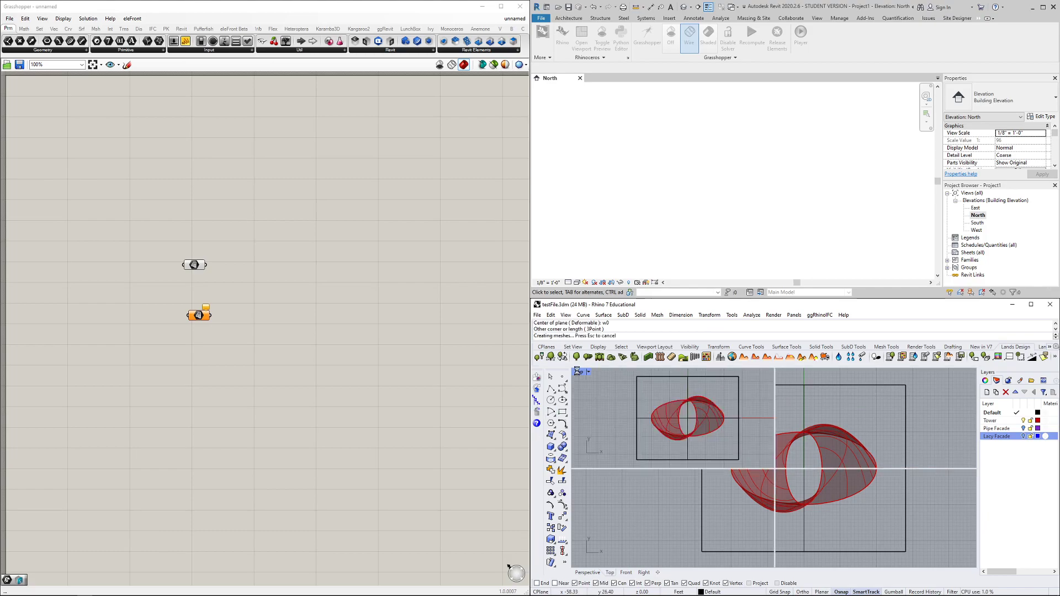
scroll(826, 437, down, 2)
right_drag(825, 437, 854, 450)
scroll(873, 452, up, 2)
click(873, 455)
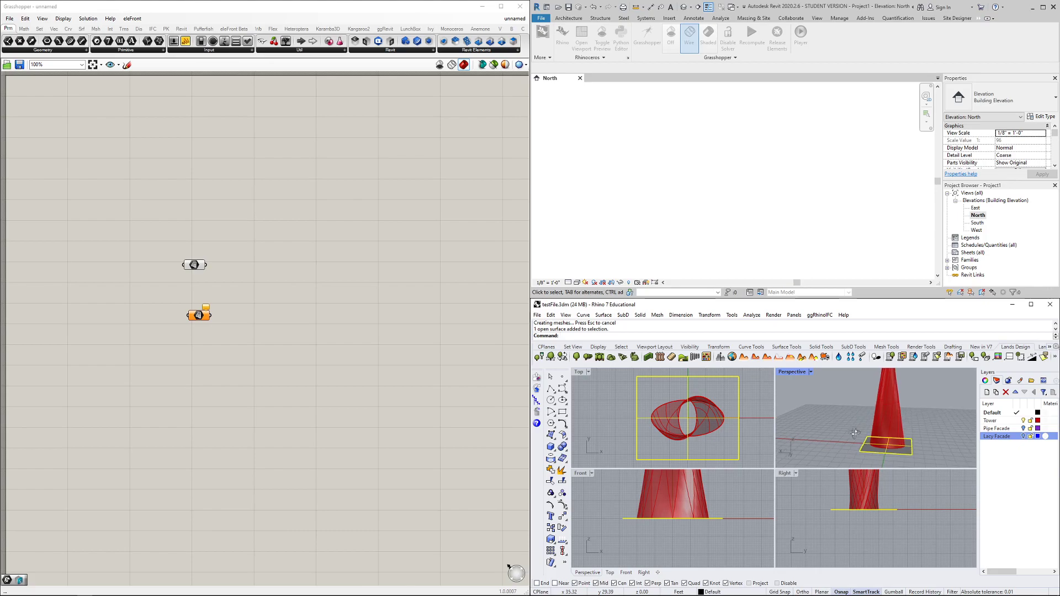
scroll(856, 426, down, 3)
scroll(844, 405, up, 1)
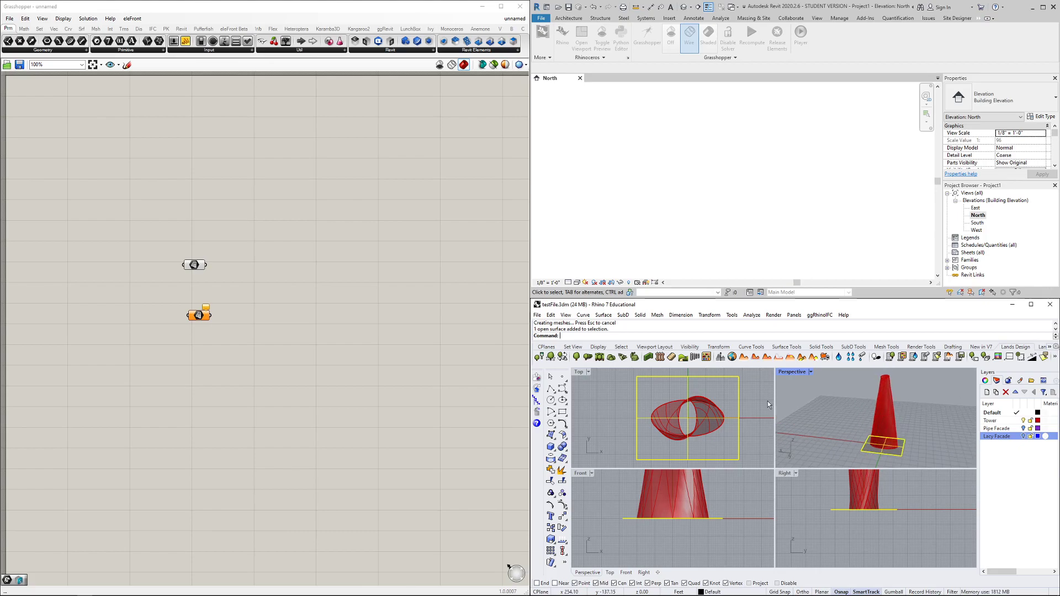
Reference the new base plane in the lower Surface parameter
click(215, 323)
right_click(200, 317)
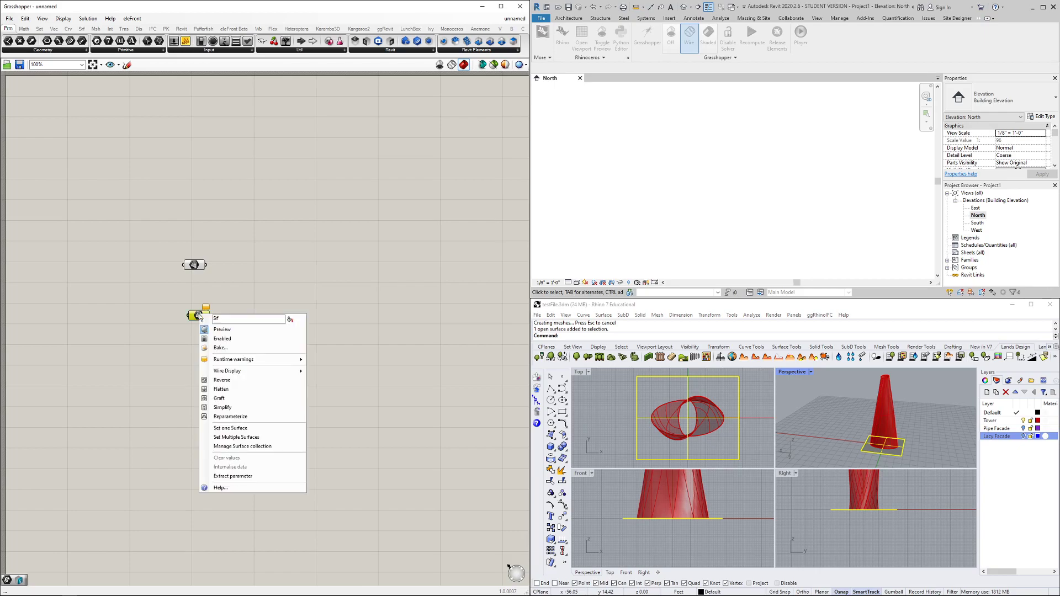
click(228, 432)
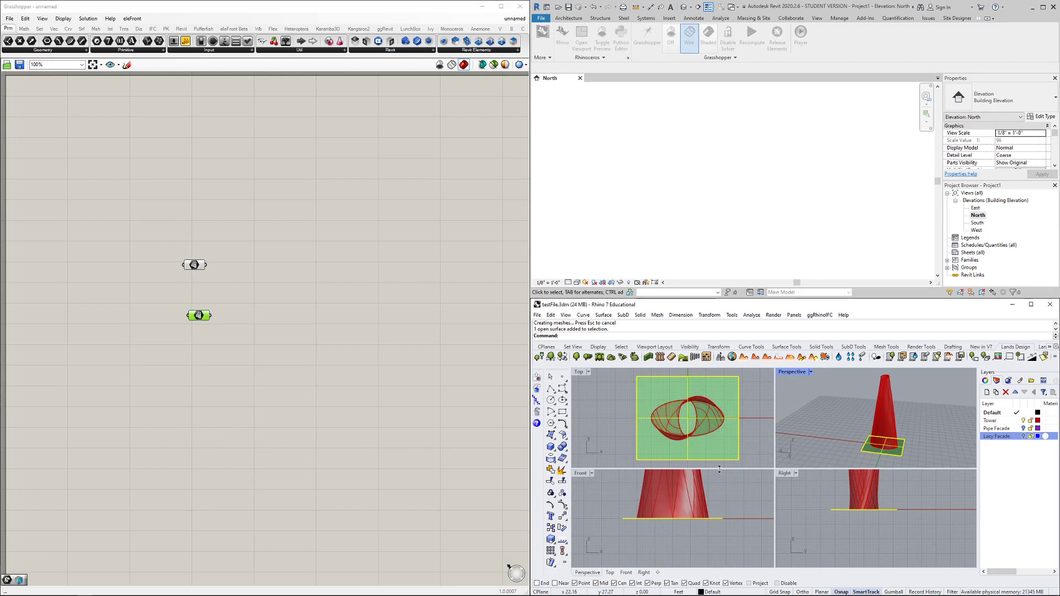
click(330, 356)
Add a Linear Array component fed by the referenced plane surface
double_click(249, 334)
text(linear)
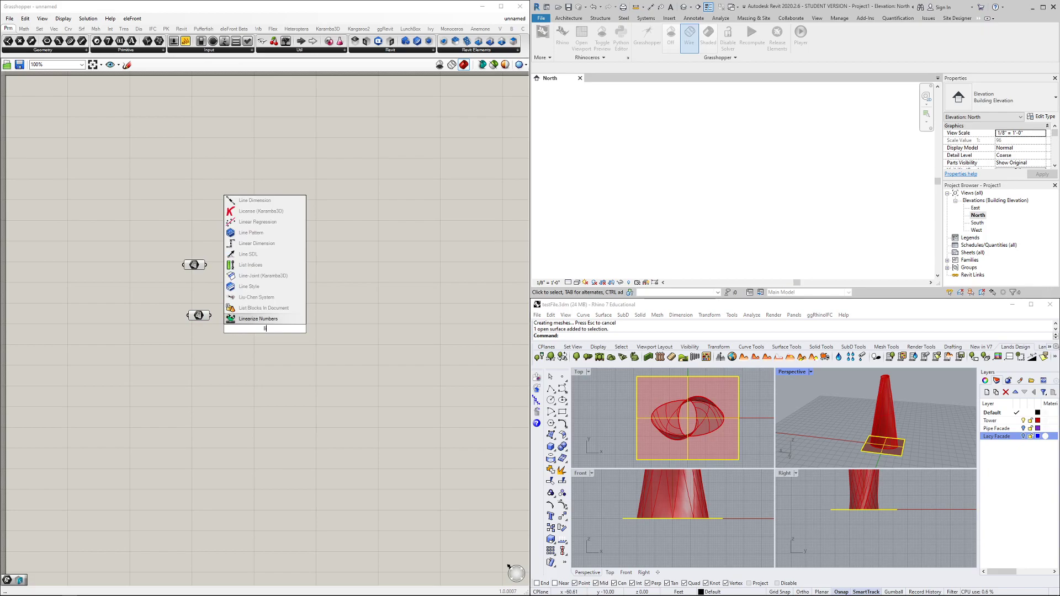
key(Up)
key(Up)
key(Return)
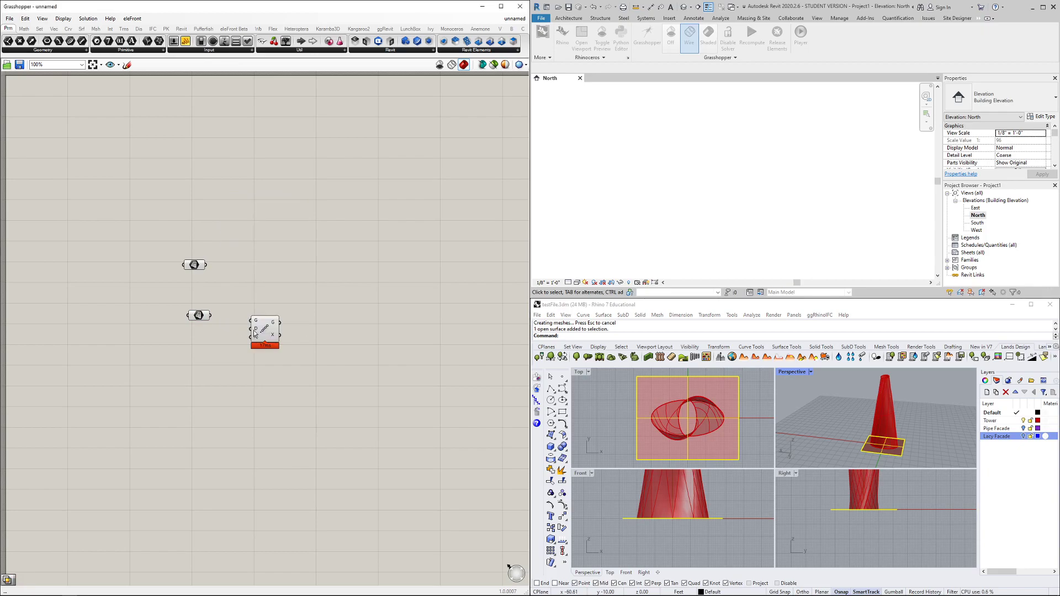
scroll(231, 321, up, 2)
scroll(232, 314, up, 1)
drag(197, 313, 316, 356)
click(301, 353)
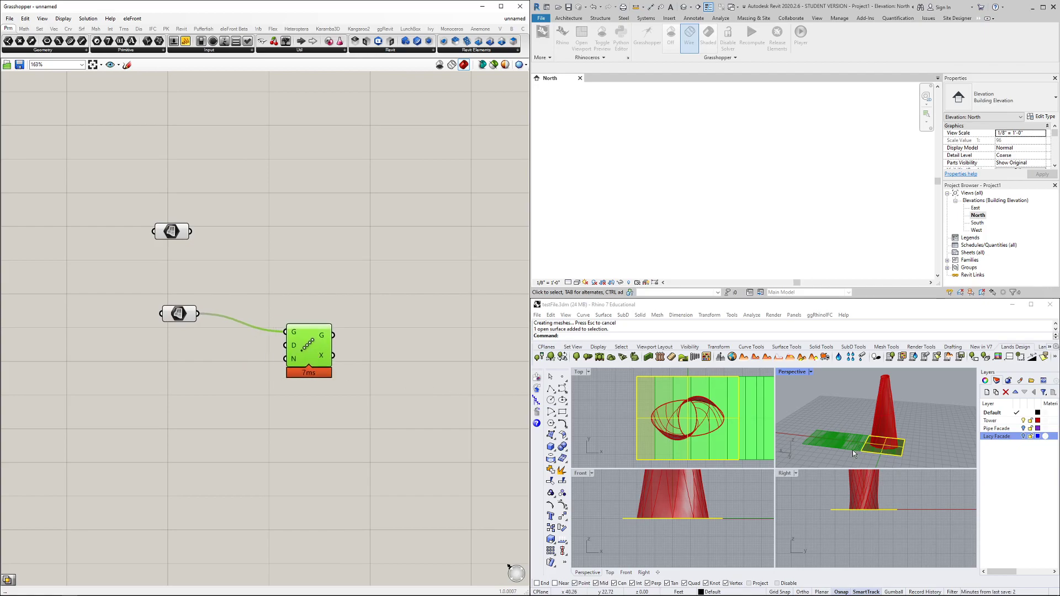
click(355, 426)
right_drag(322, 423, 329, 391)
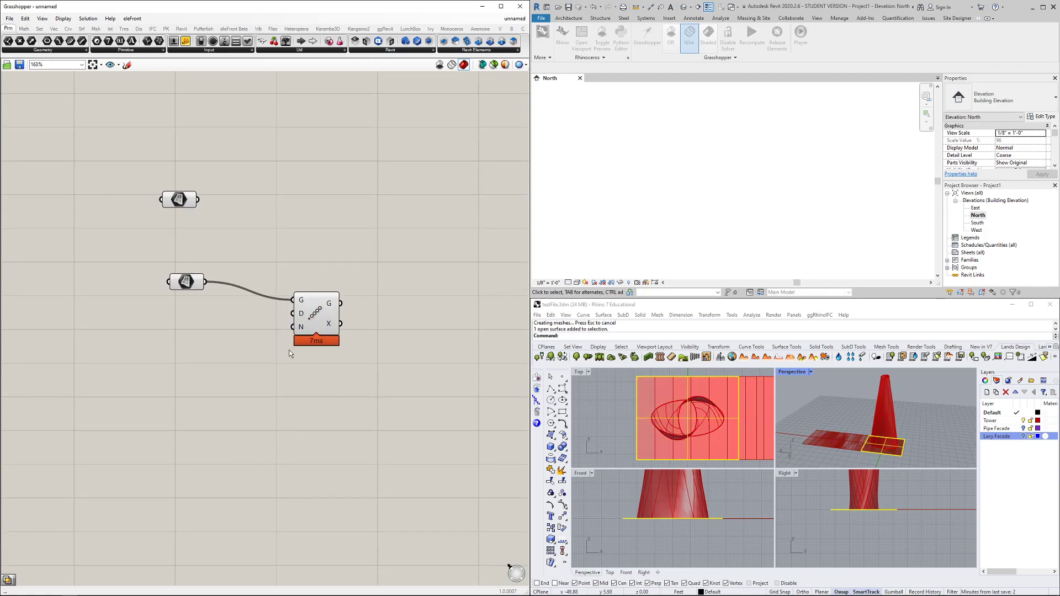
Add a Unit Z component whose factor is driven by a number slider set to 10
double_click(285, 376)
text(unit)
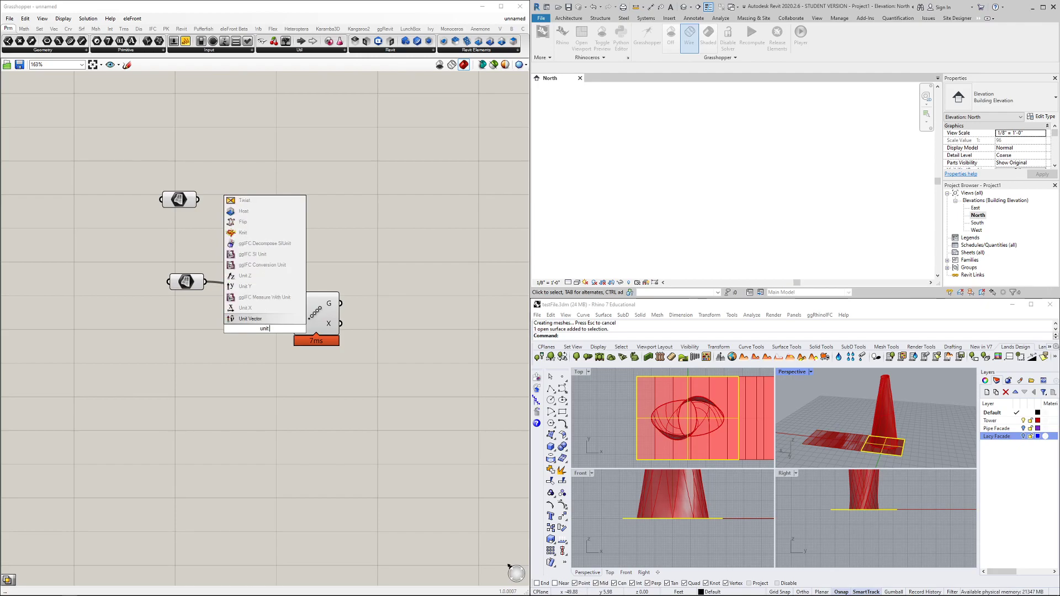
key(Up)
key(Up)
key(Up)
key(Up)
key(Return)
drag(259, 331, 216, 341)
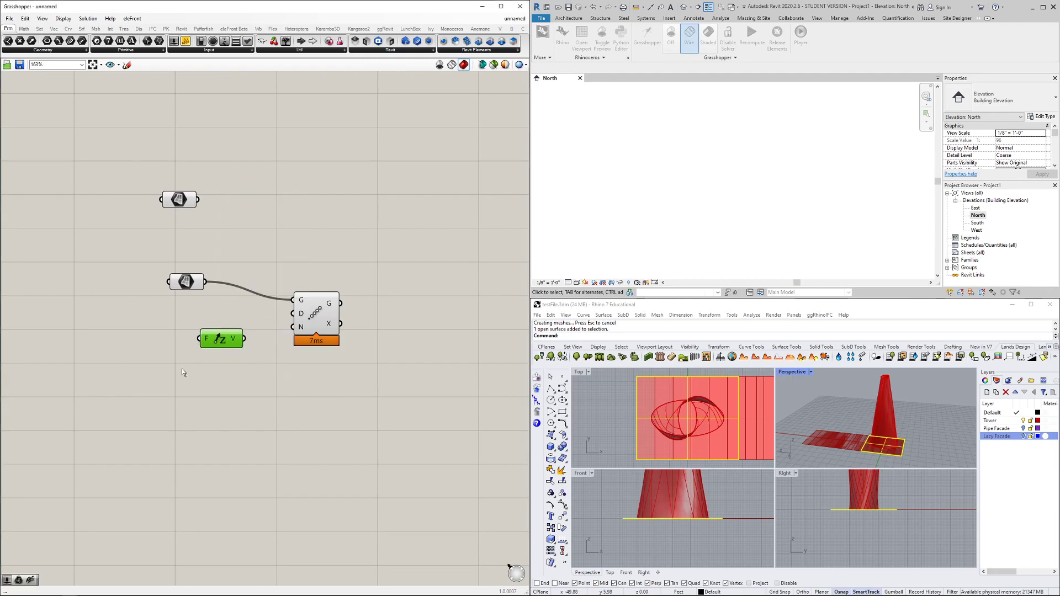
double_click(180, 370)
text(10)
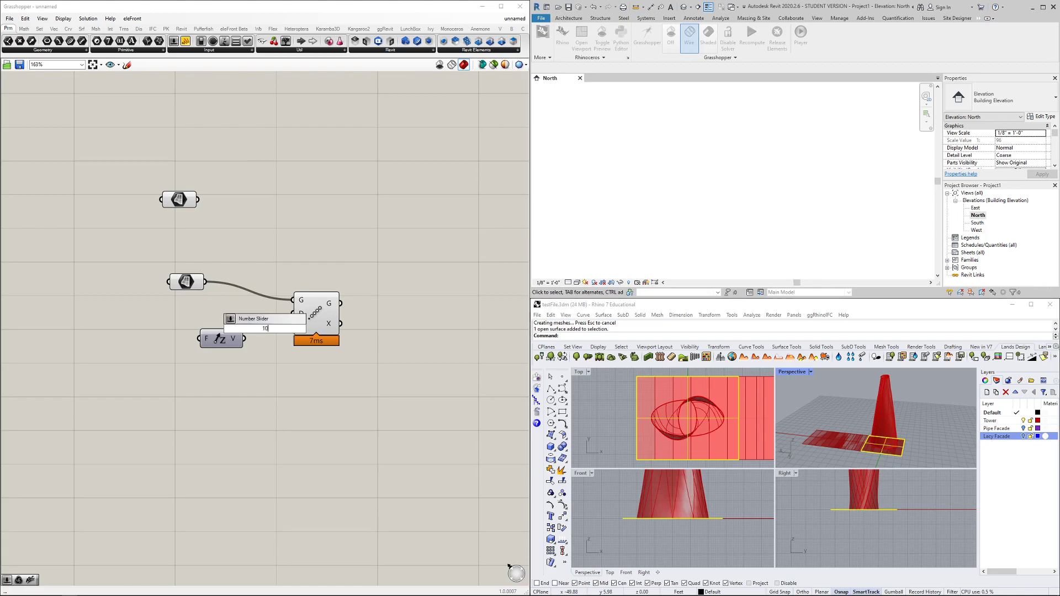
key(Return)
drag(232, 328, 81, 335)
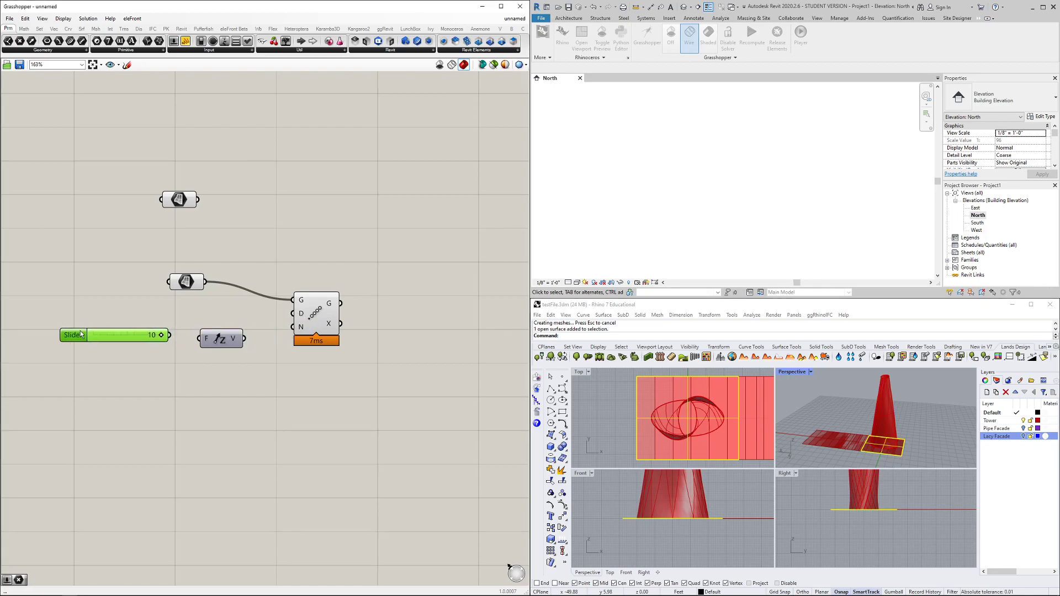
drag(170, 335, 191, 337)
drag(191, 338, 292, 315)
Select the tower's base surface in the Rhino viewport
scroll(831, 426, up, 3)
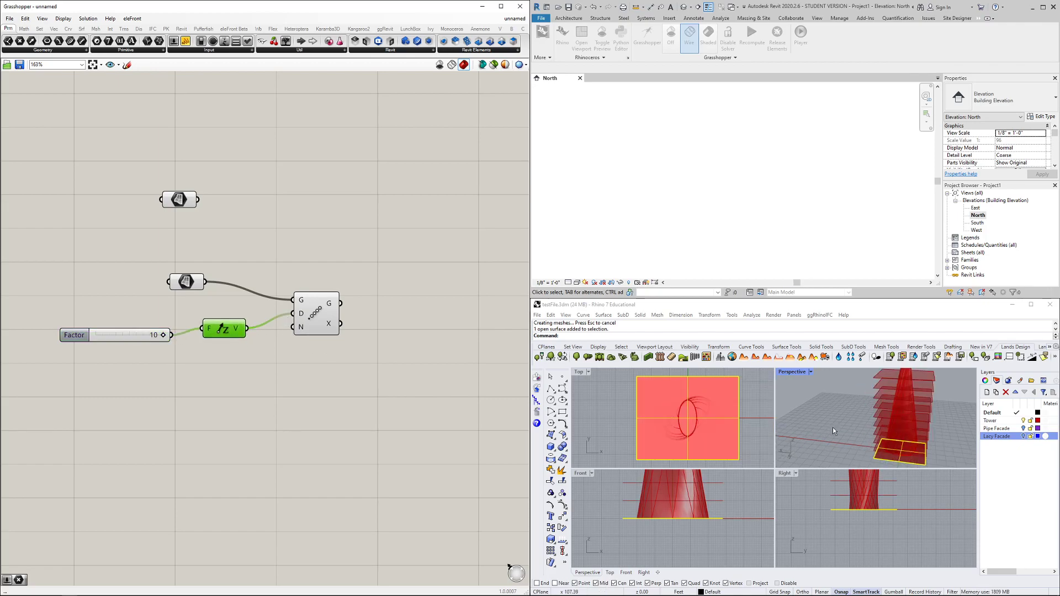
middle_click(838, 418)
scroll(807, 411, down, 5)
click(807, 411)
scroll(837, 424, up, 5)
scroll(850, 435, down, 3)
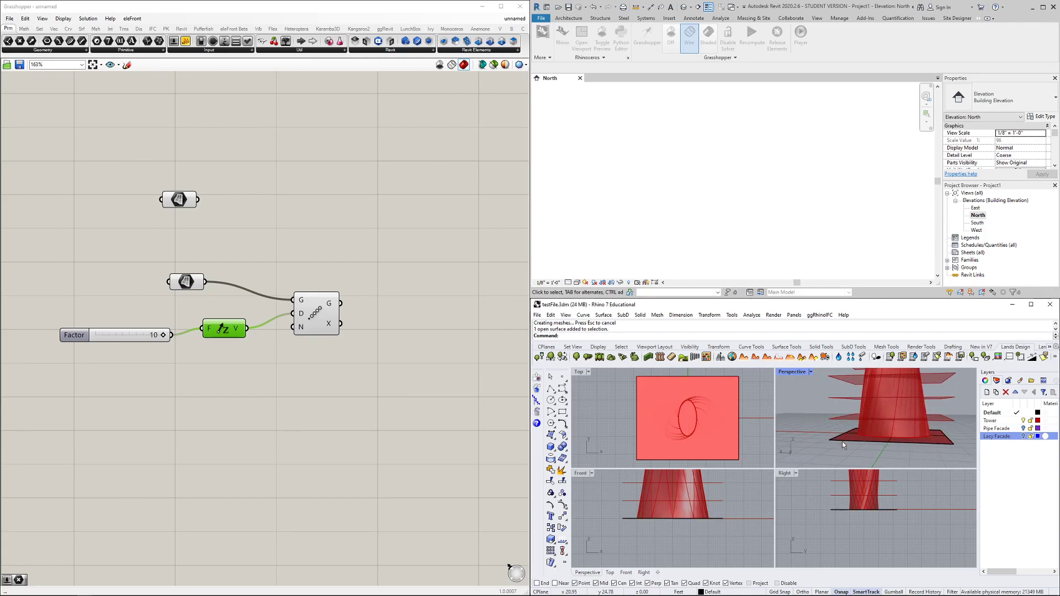
click(846, 440)
scroll(836, 439, down, 2)
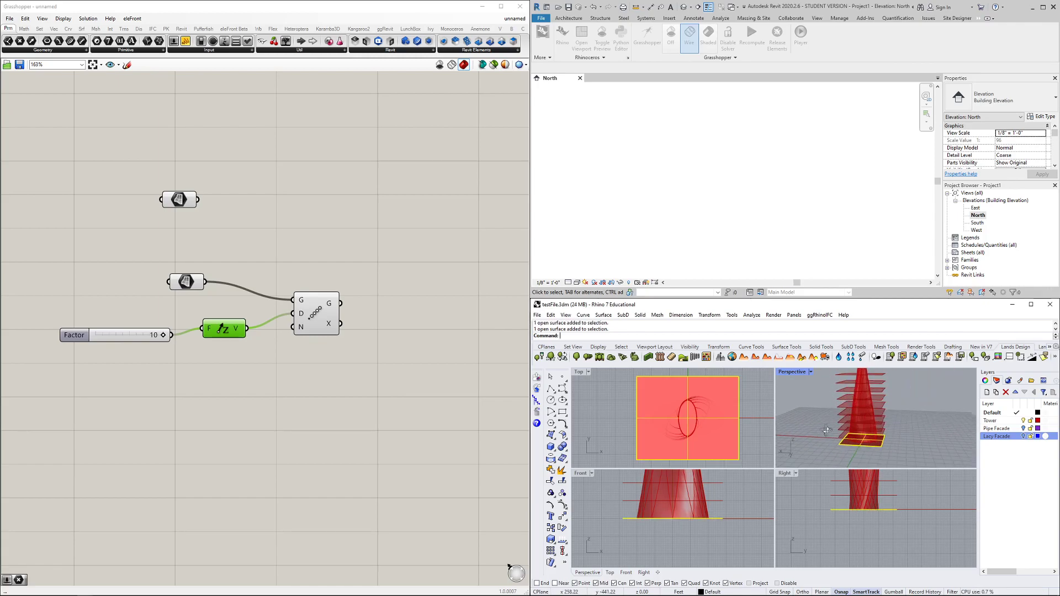
click(356, 379)
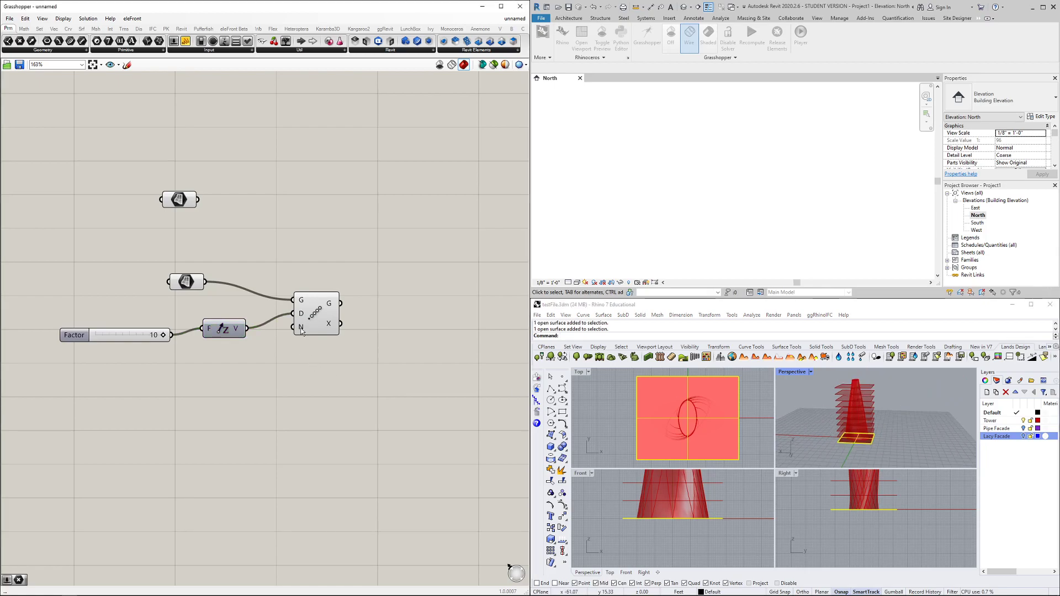
Set the Linear Array count with Set Integer and preview the stacked copies
right_click(301, 331)
mouse_move(343, 410)
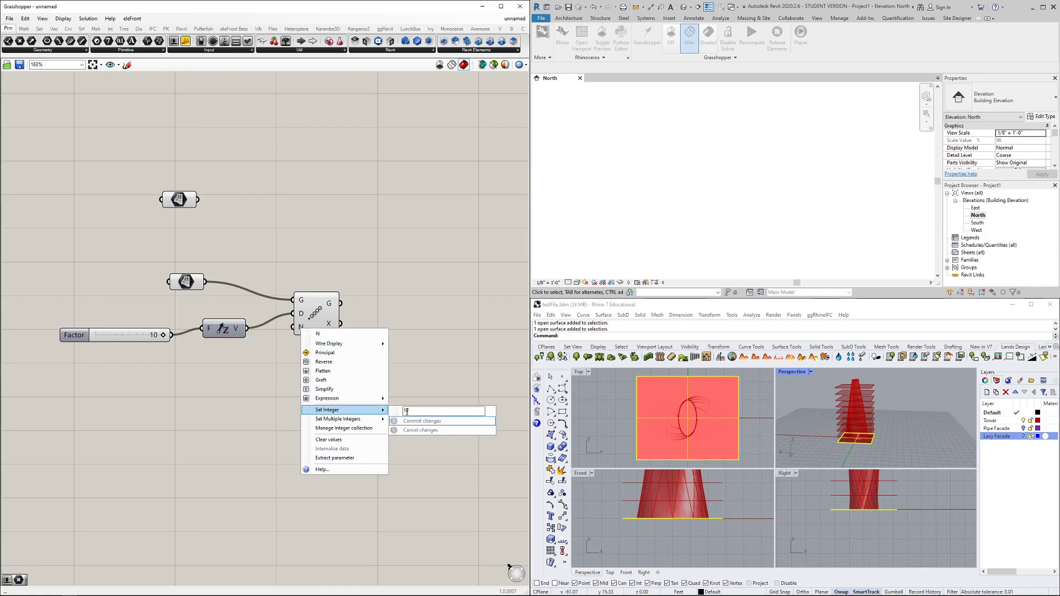
click(422, 420)
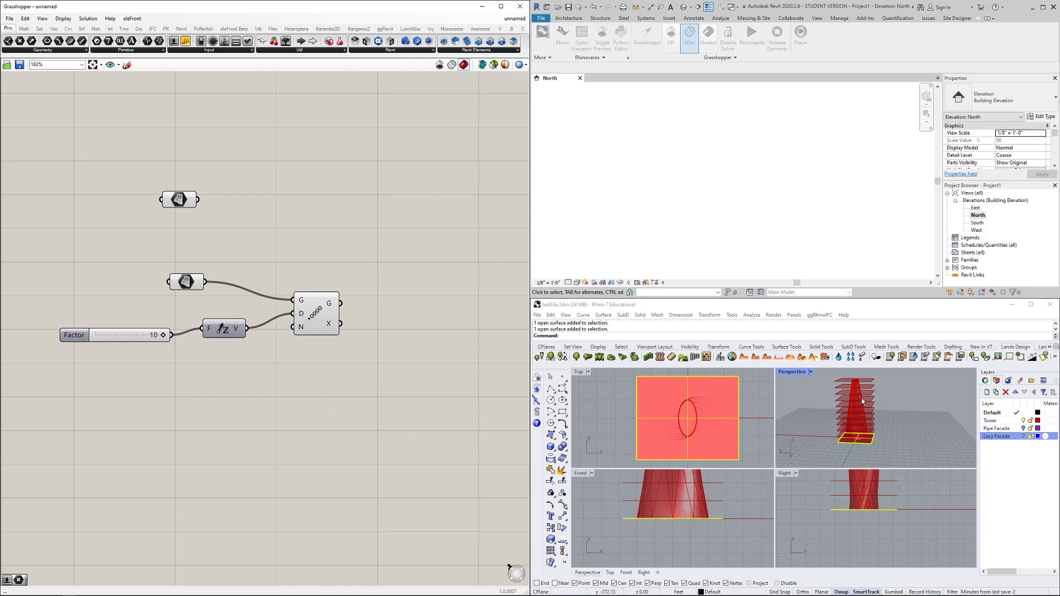
right_drag(860, 405, 861, 449)
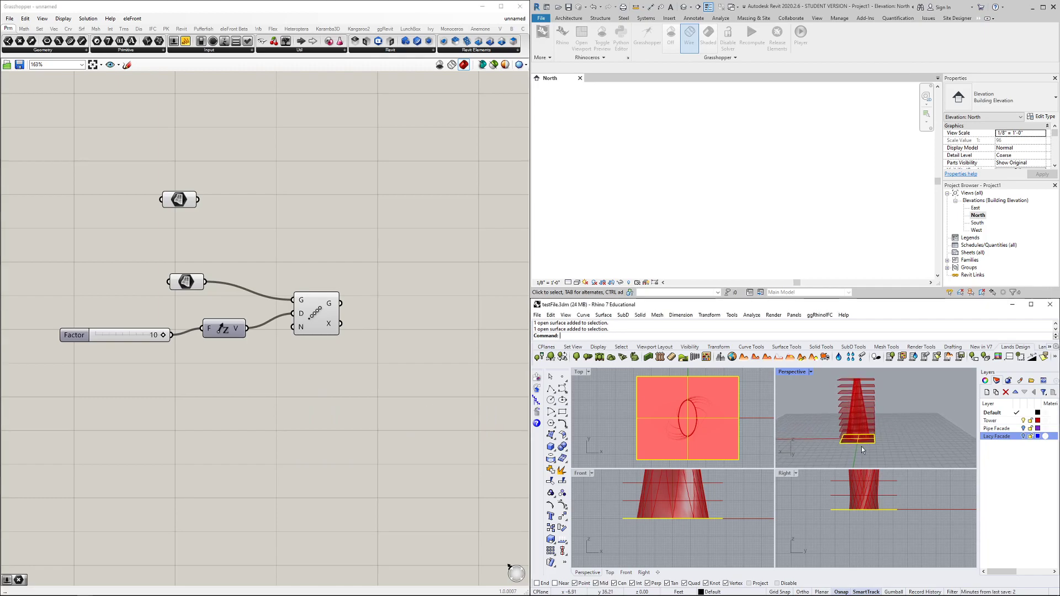
scroll(862, 445, up, 5)
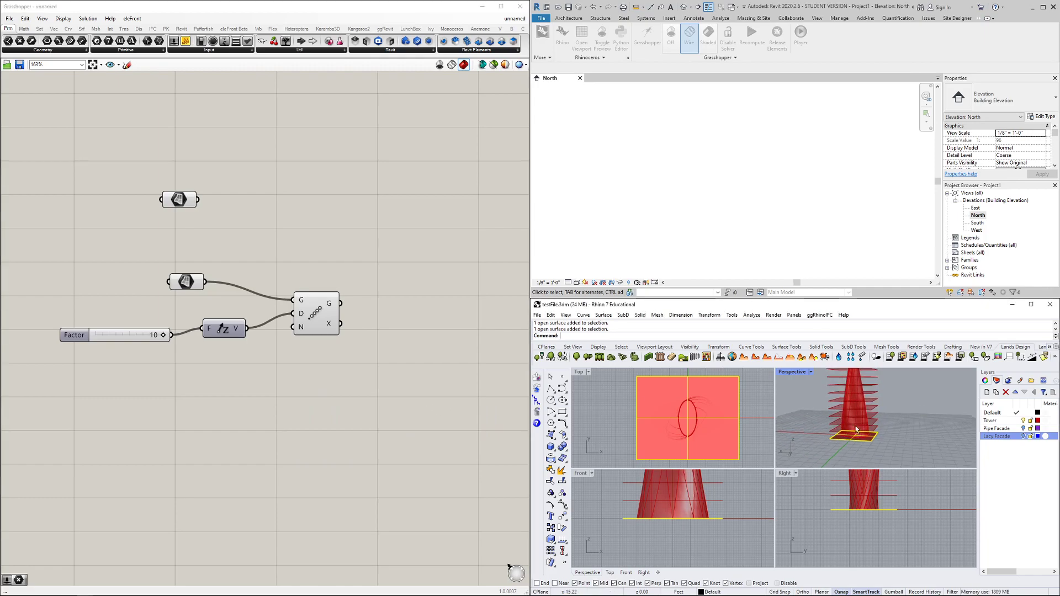
drag(335, 321, 342, 308)
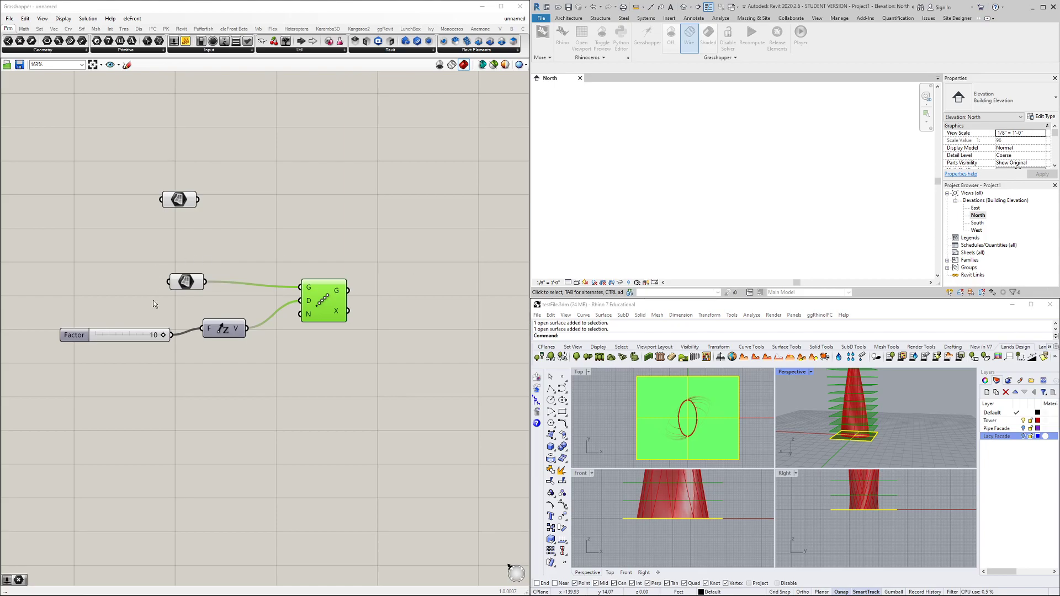
mouse_move(338, 322)
mouse_down()
mouse_move(345, 315)
mouse_move(330, 309)
mouse_up()
click(352, 343)
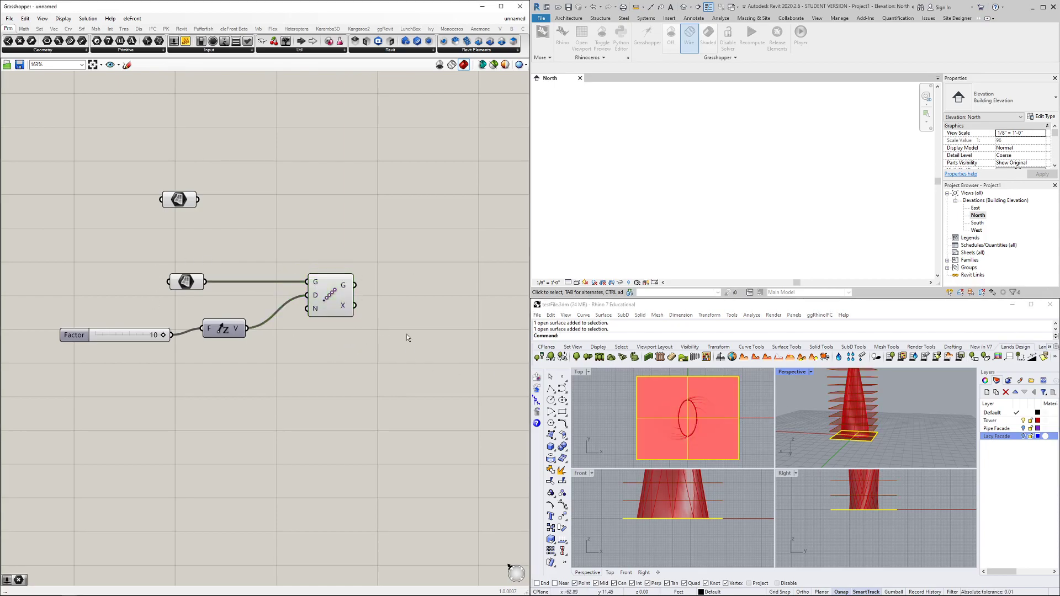
Place a Brep | Plane component and wire the array output and top Brep into it
double_click(408, 335)
text(brep)
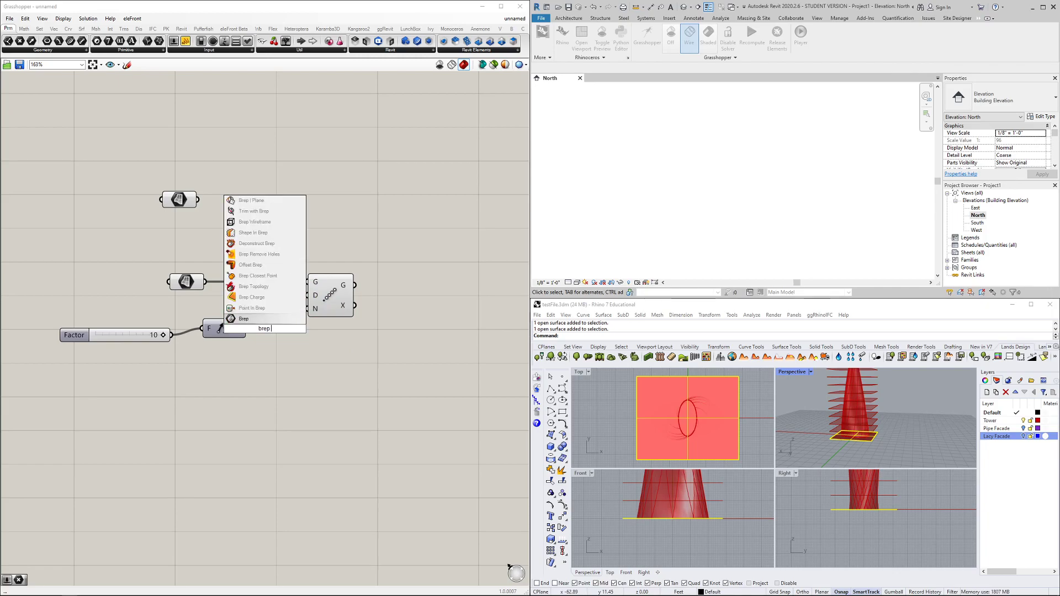
text( plane)
key(Up)
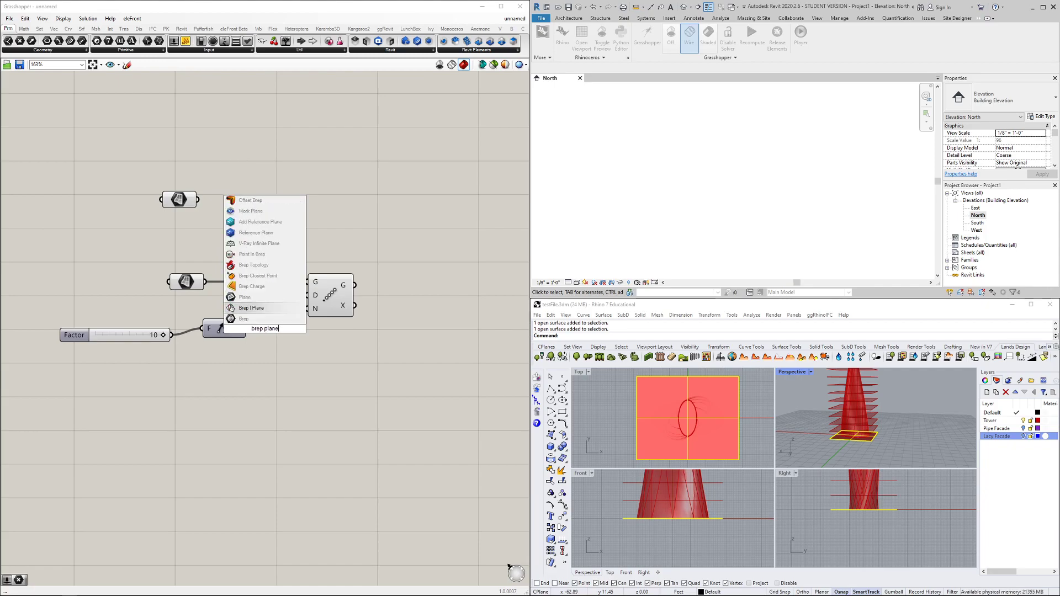
key(Return)
drag(271, 332, 422, 255)
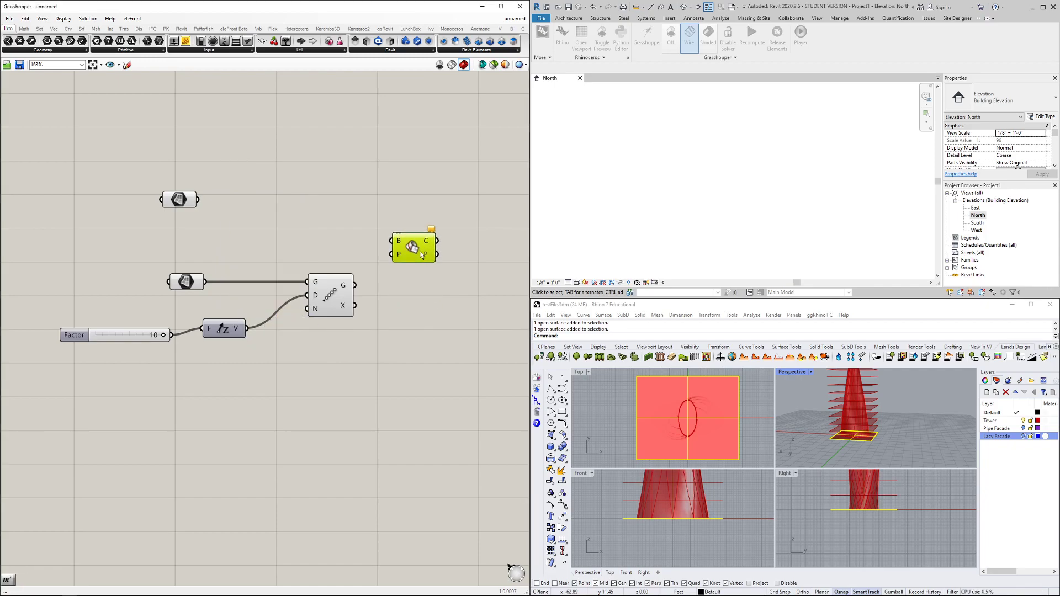
drag(352, 293, 422, 261)
drag(198, 200, 393, 265)
mouse_move(433, 244)
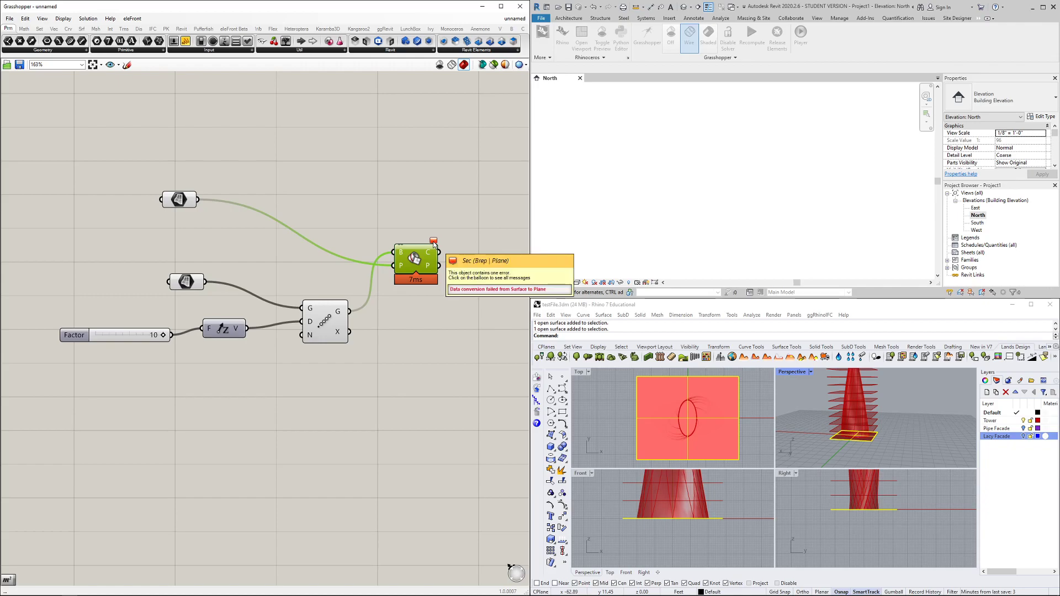
Graft the Linear Array's output into separate branches
right_click(338, 315)
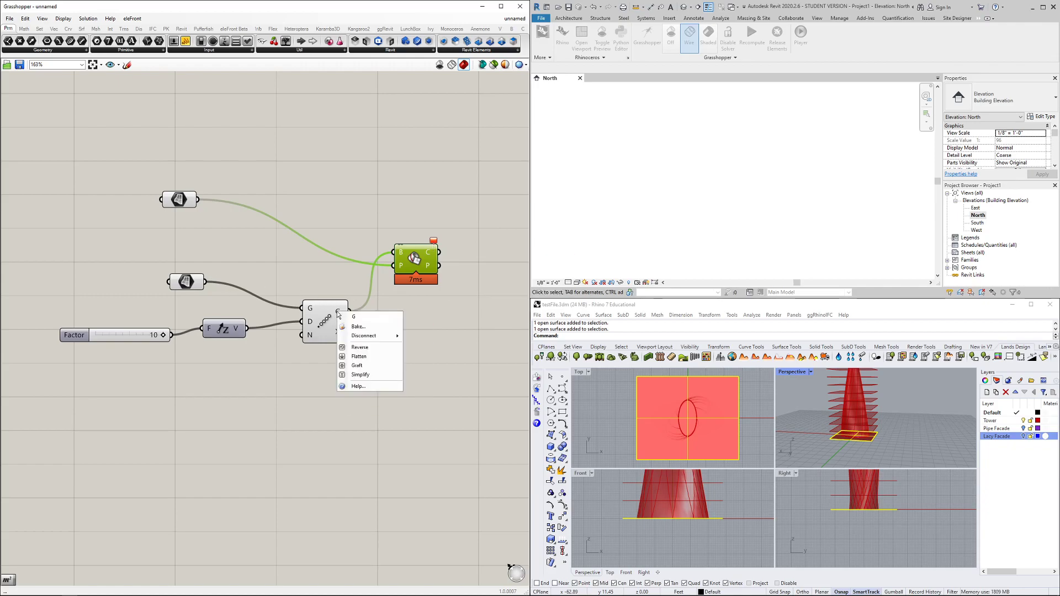
click(363, 366)
scroll(386, 283, up, 2)
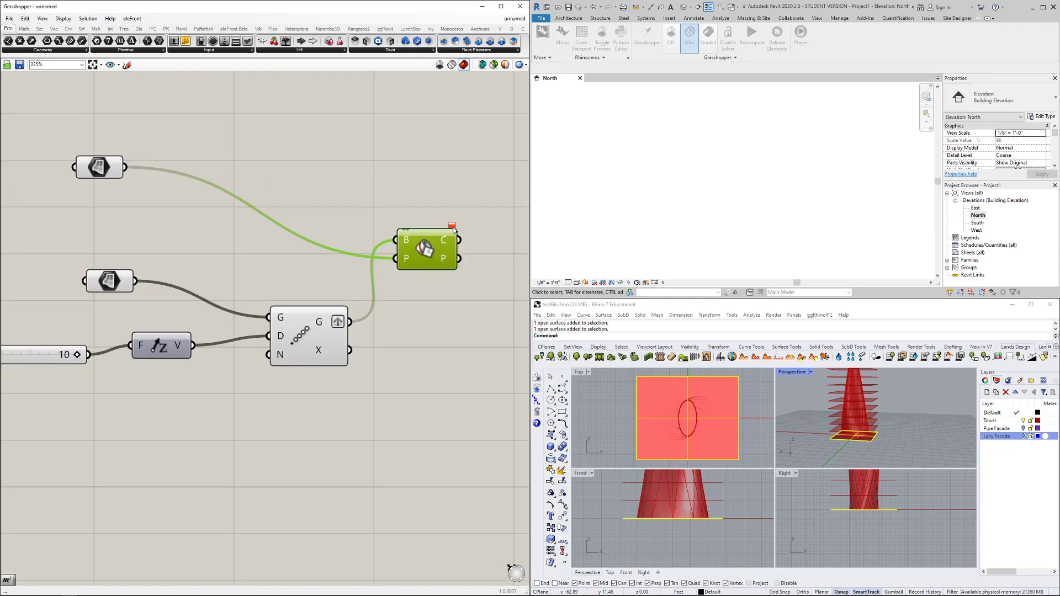
mouse_move(433, 243)
mouse_down()
mouse_move(440, 253)
mouse_move(441, 242)
mouse_up()
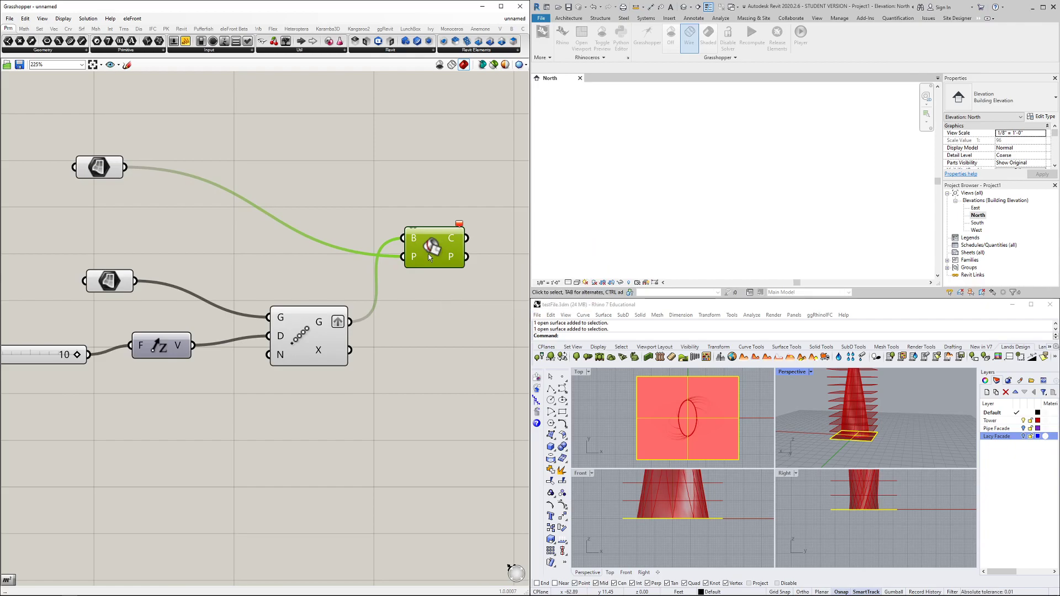
Remove grafting from the Linear Array's G output
right_click(339, 323)
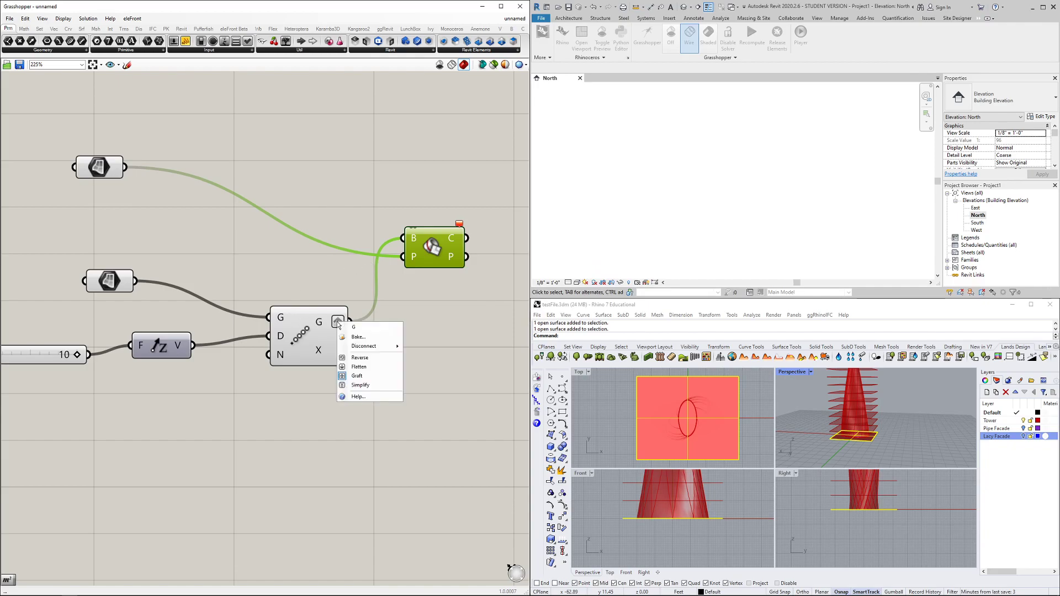
click(357, 376)
right_click(338, 324)
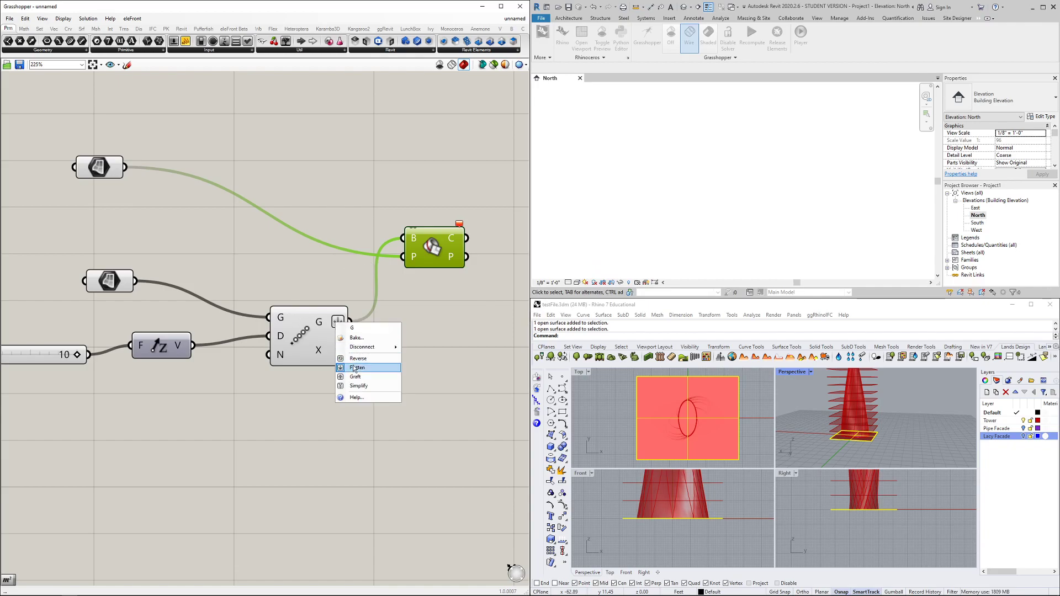
click(357, 376)
key(alt+Tab)
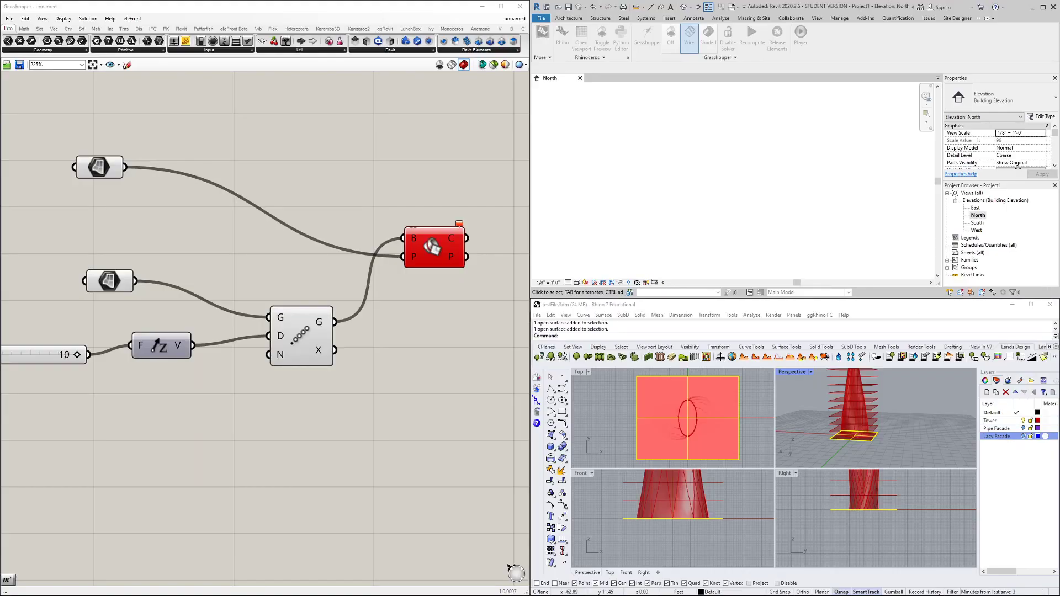
click(476, 220)
Wire the top Brep into Brep | Plane's B input and the arrayed plates into P
drag(127, 167, 402, 238)
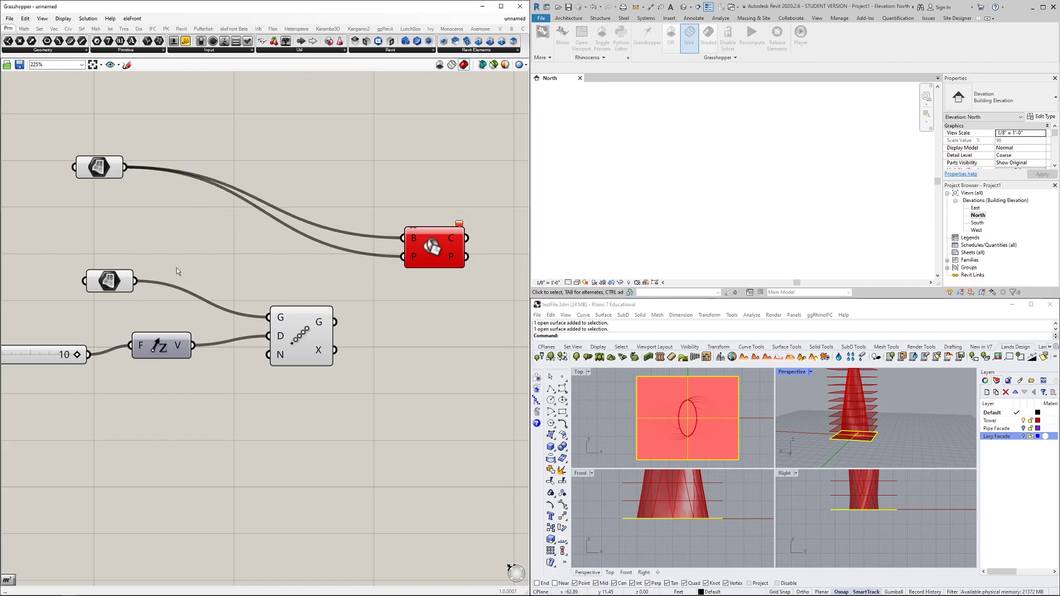
click(106, 283)
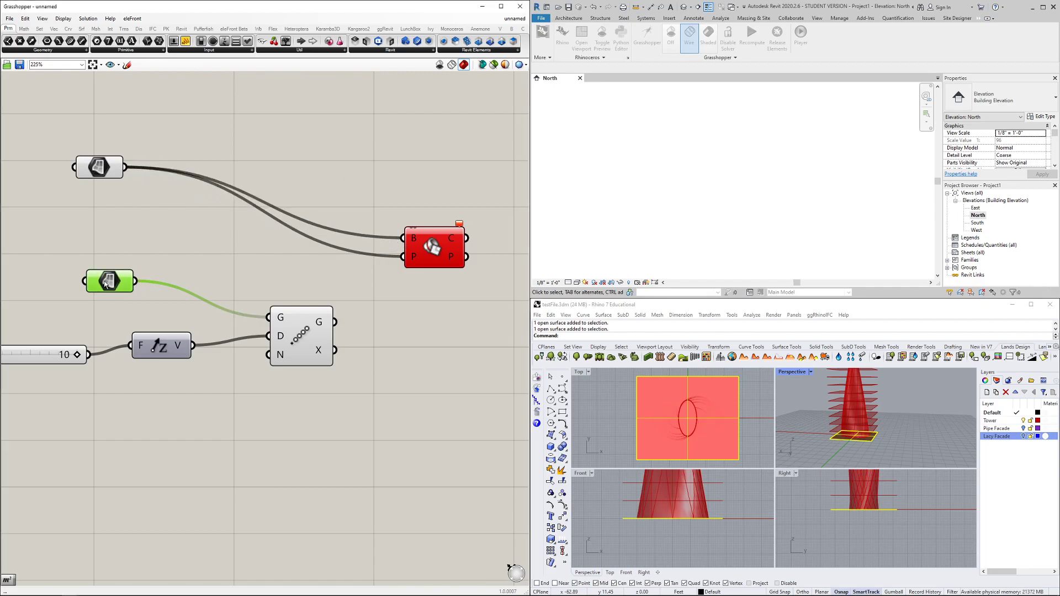
click(132, 277)
drag(339, 323, 399, 278)
click(433, 324)
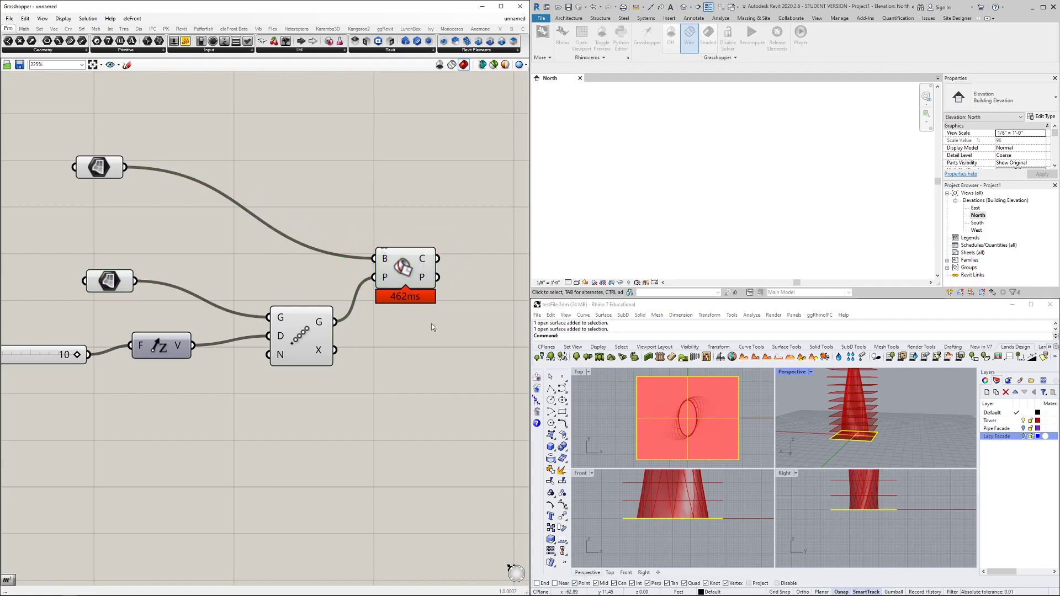
Preview the section curves from Brep | Plane and tidy the definition's layout
scroll(433, 324, down, 3)
right_drag(439, 322, 389, 313)
scroll(373, 274, up, 2)
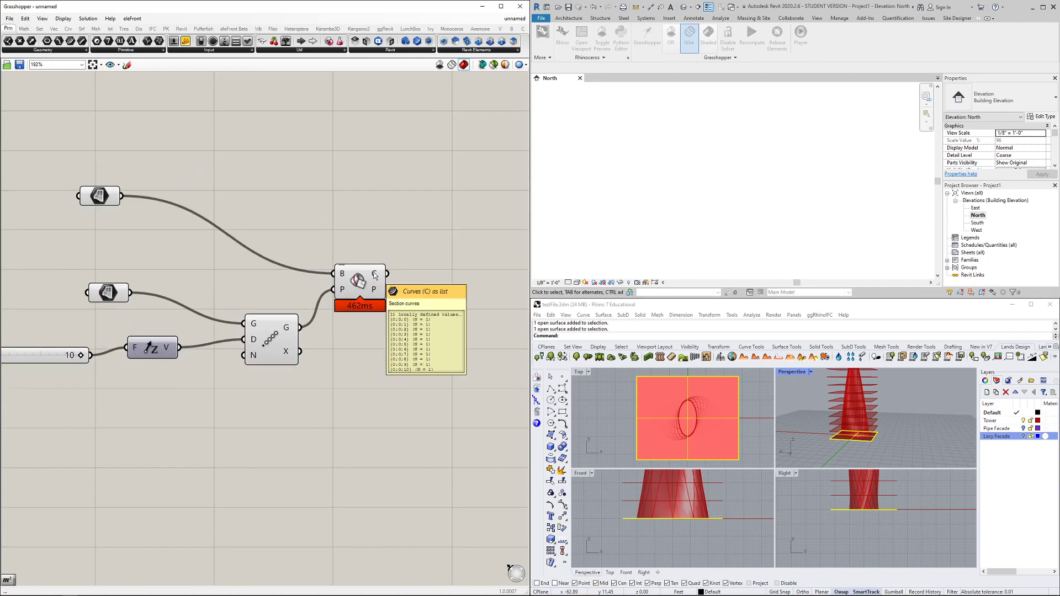
click(378, 286)
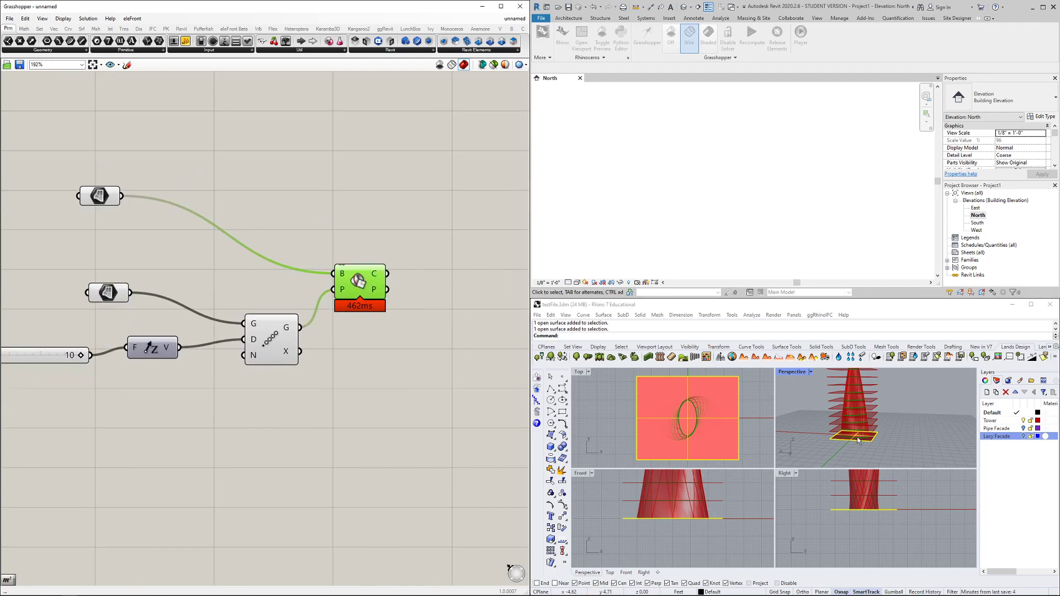
scroll(849, 439, up, 10)
scroll(848, 430, down, 10)
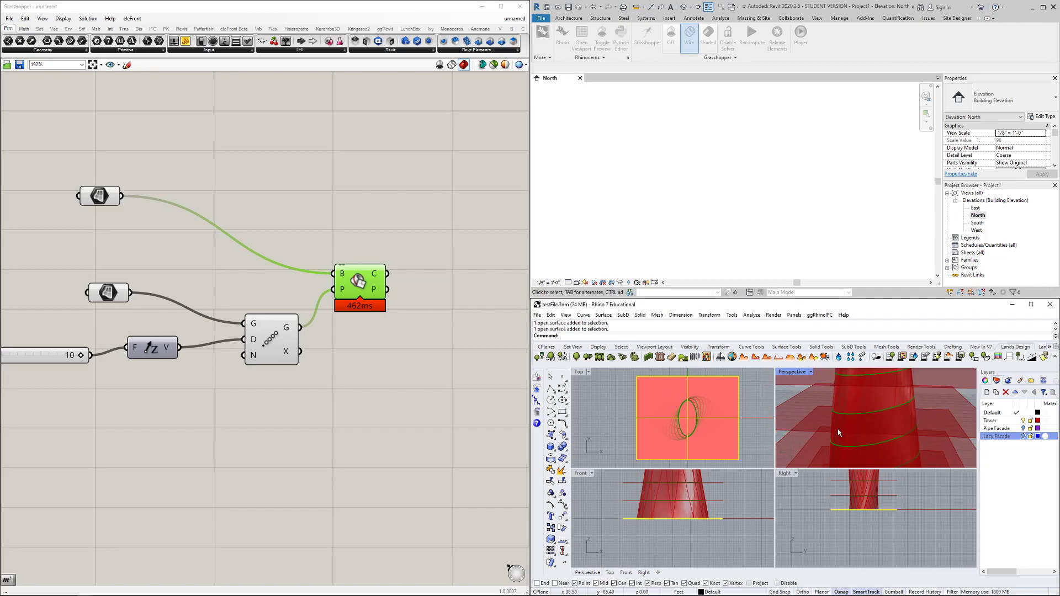
scroll(836, 429, down, 5)
click(420, 316)
drag(376, 297, 368, 275)
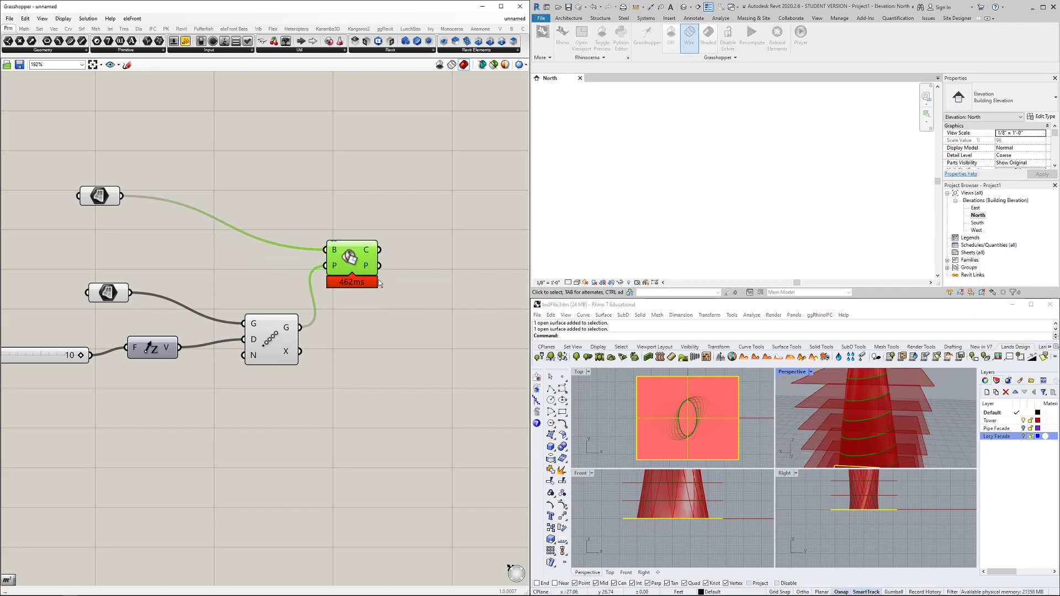
click(417, 301)
scroll(417, 302, down, 3)
right_drag(433, 300, 363, 304)
Add an Area component taking the section curves as its geometry
right_click(383, 309)
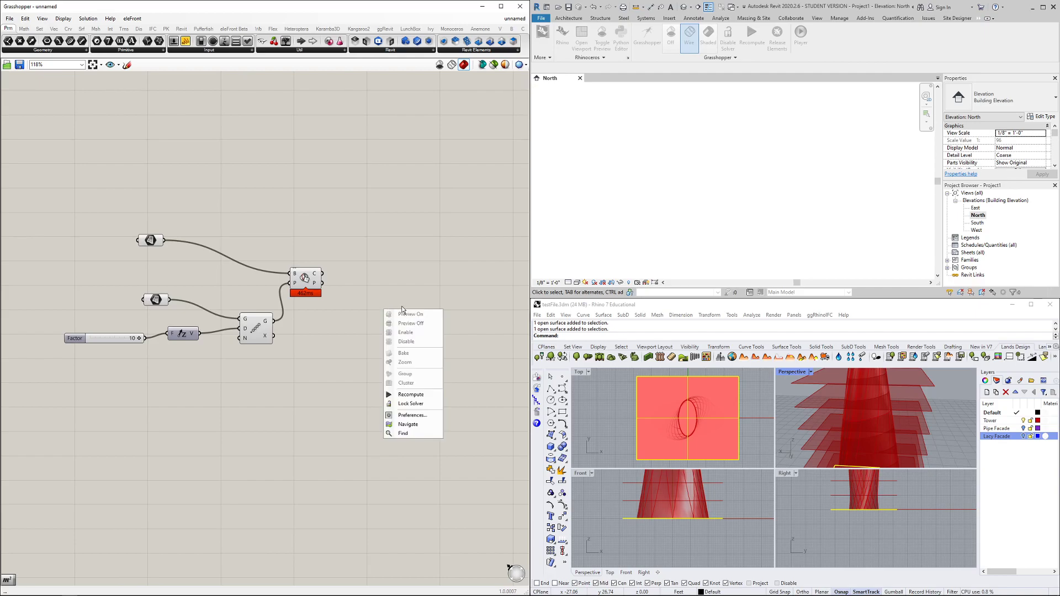
click(449, 280)
key(F4)
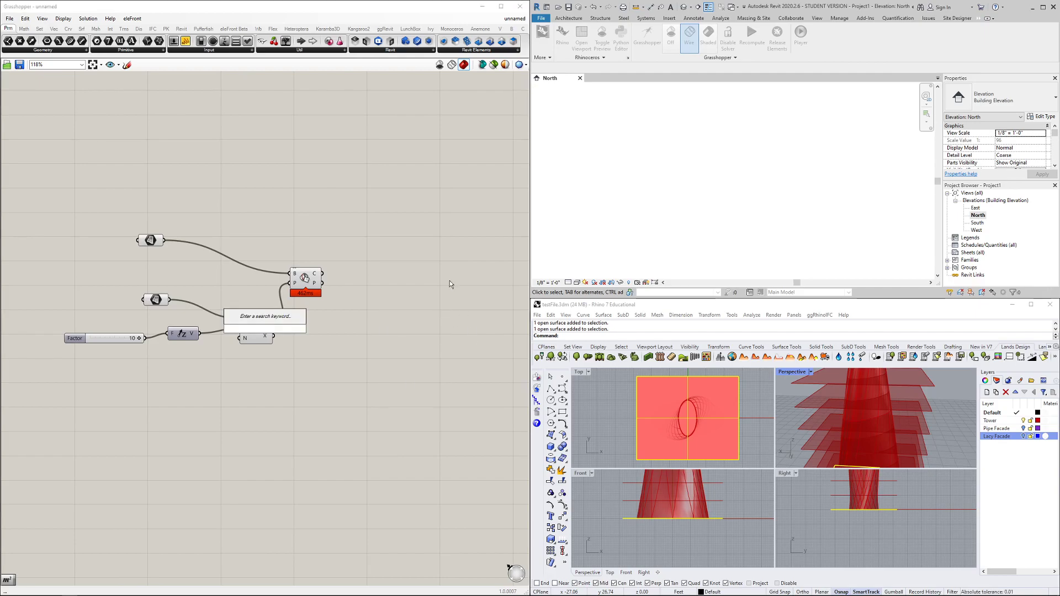
text(area)
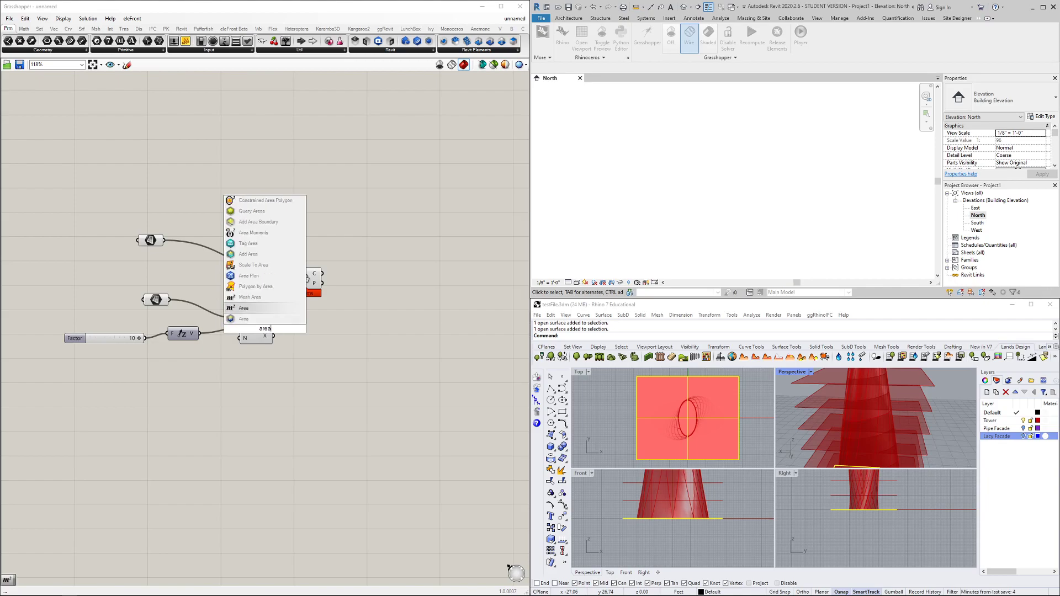
key(Return)
drag(269, 329, 350, 322)
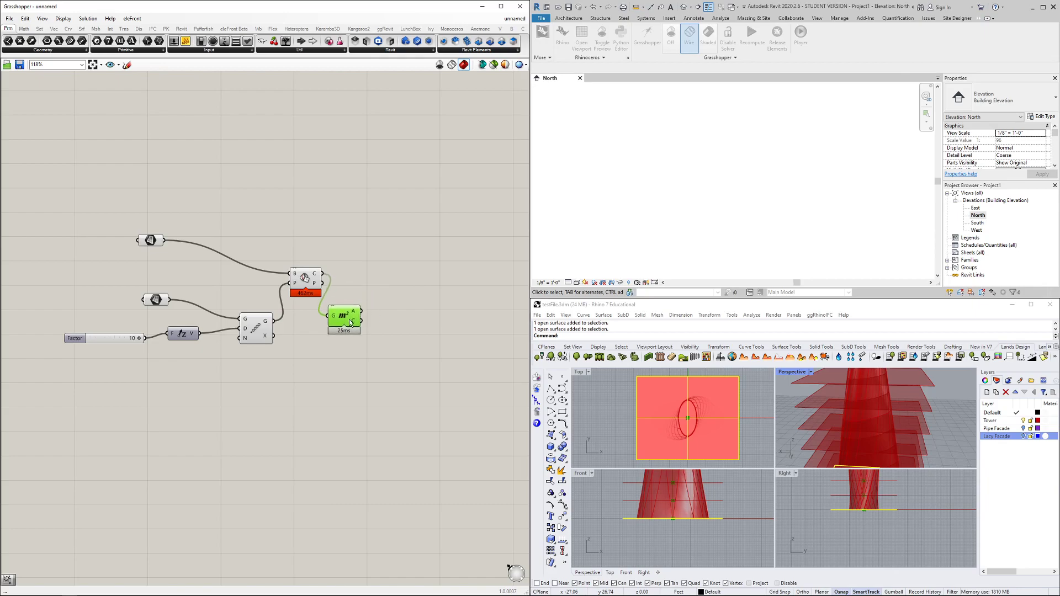
click(396, 346)
right_drag(432, 342, 388, 367)
Place the Revit Add Level component above and inspect its Level Type input
key(F4)
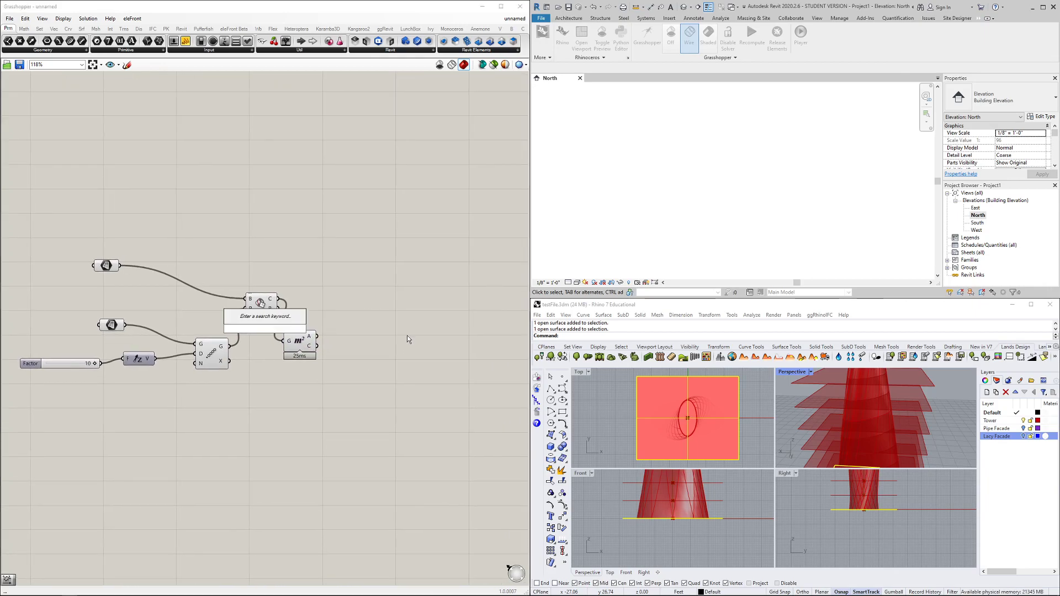
text(add level)
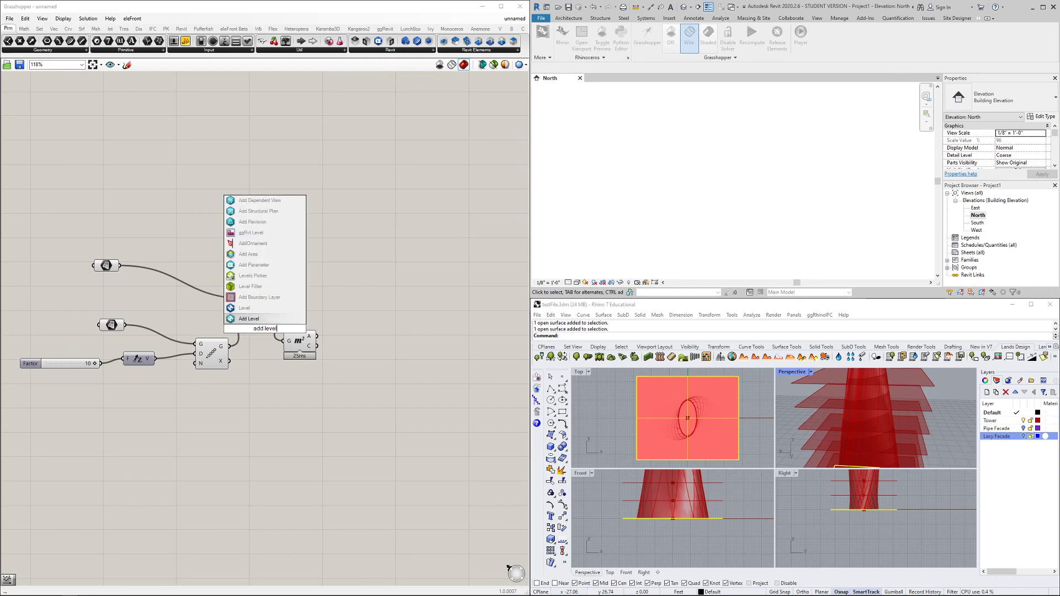
key(Return)
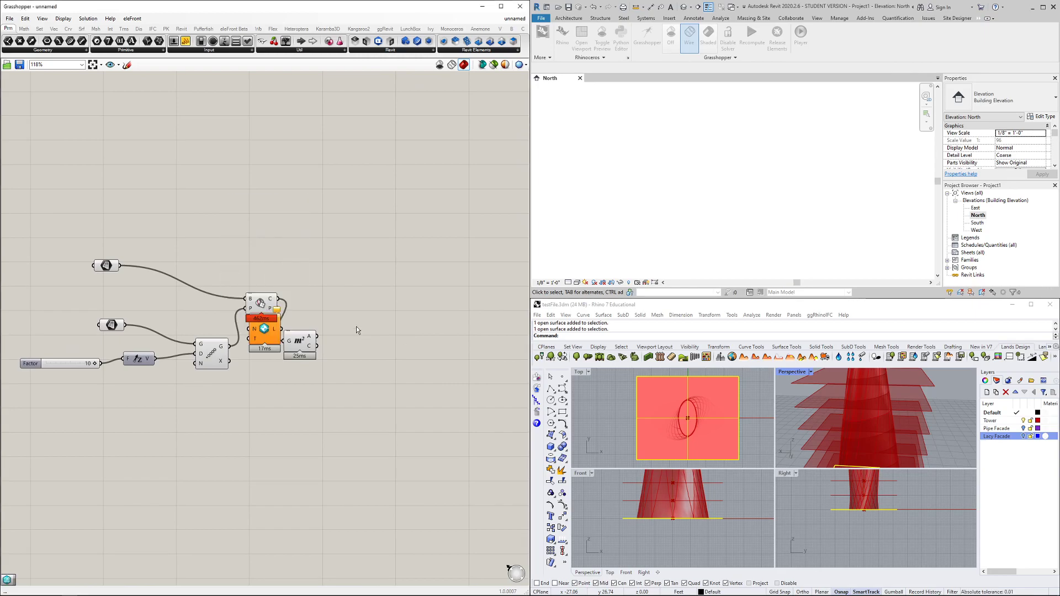
drag(267, 323, 415, 179)
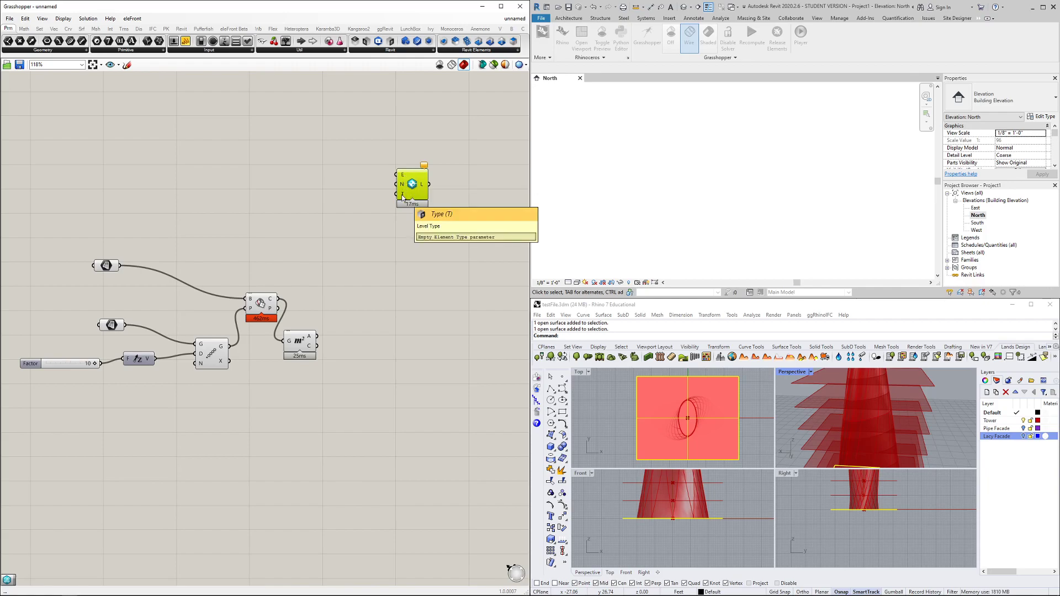
right_click(402, 196)
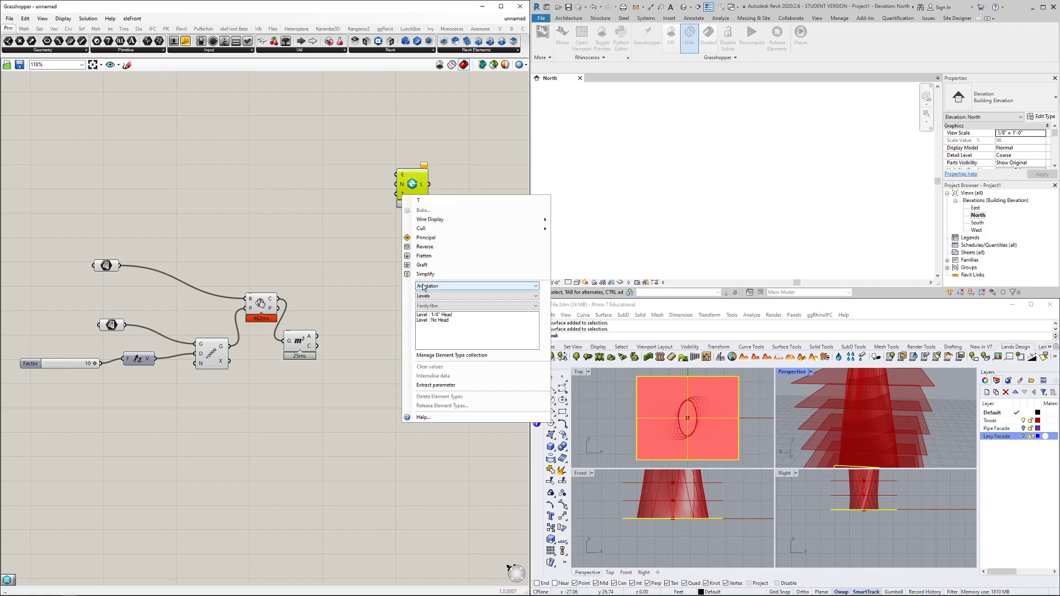
click(358, 255)
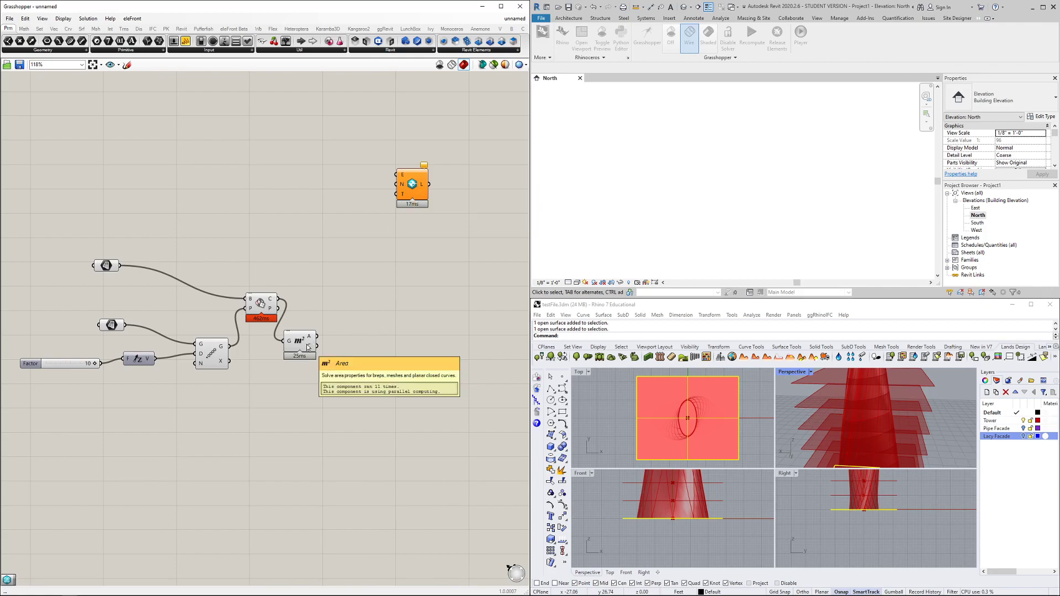
Add a Sort Points component fed by the Area centroids
double_click(367, 371)
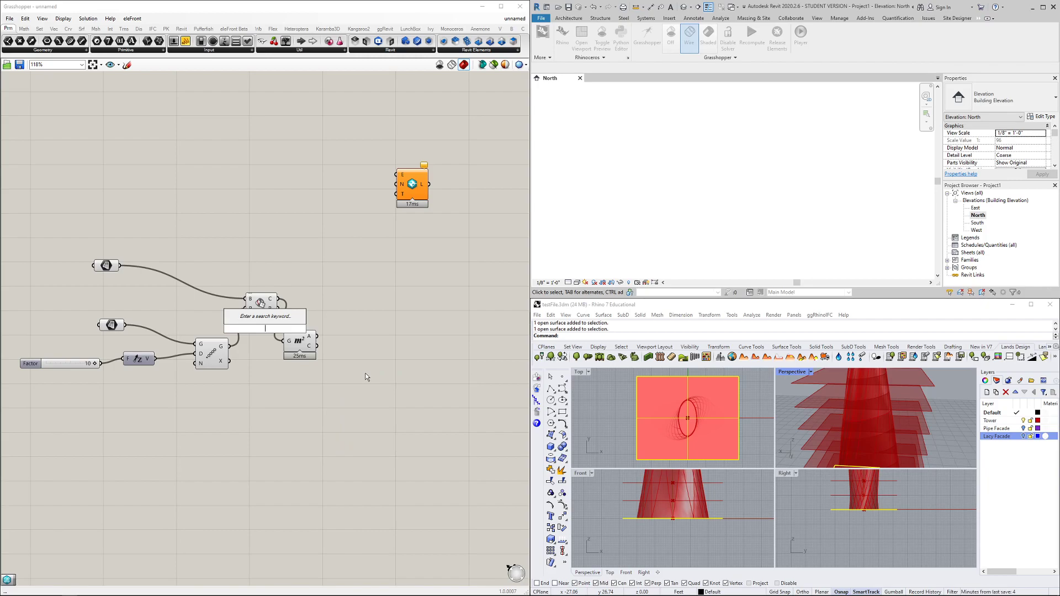
text(sort)
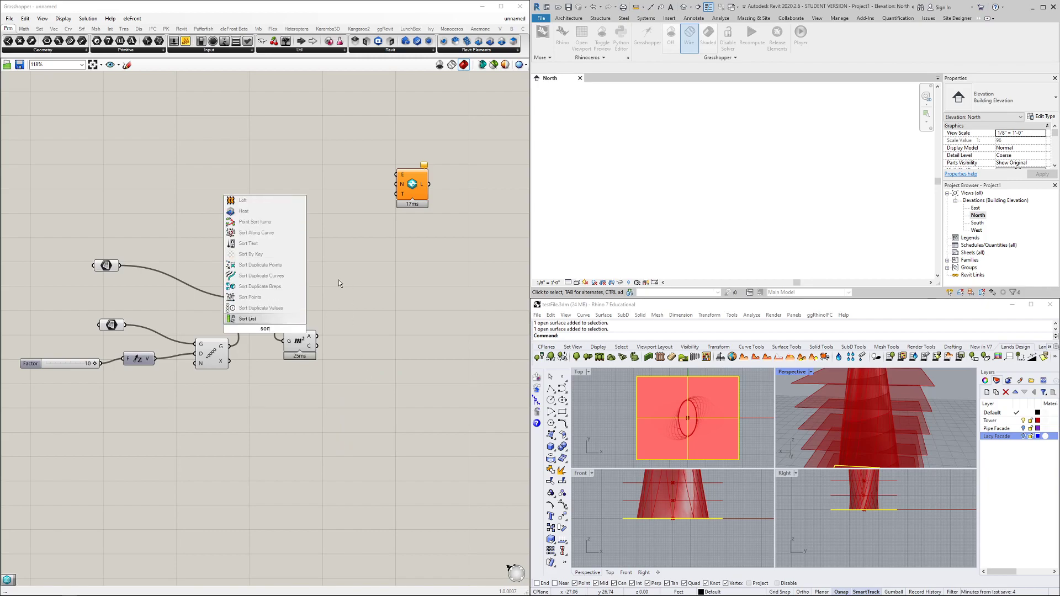
click(276, 297)
drag(263, 332, 362, 377)
drag(315, 348, 350, 387)
mouse_move(364, 386)
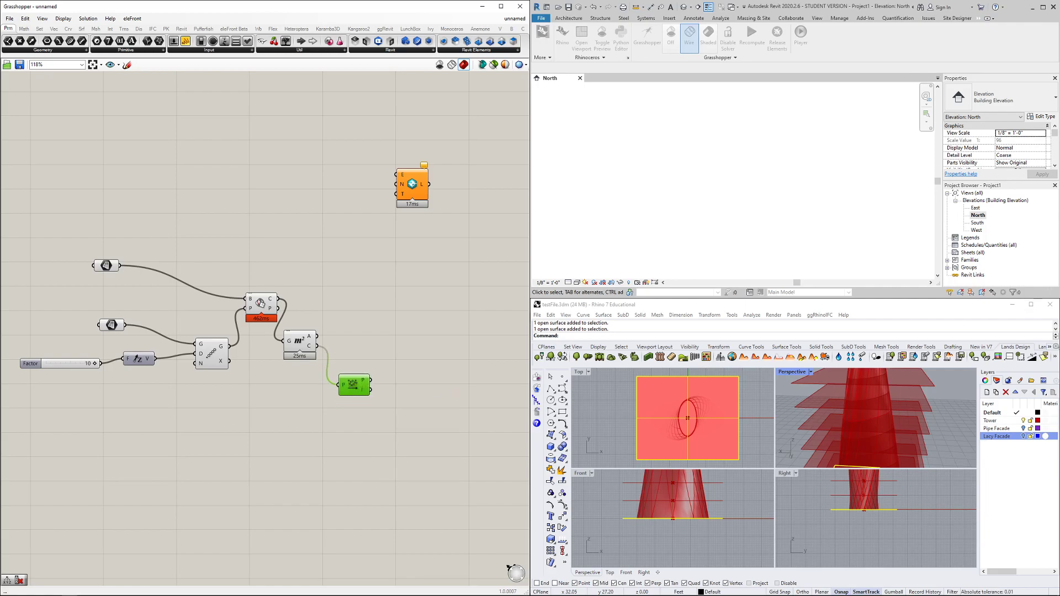
click(347, 342)
drag(356, 386, 355, 381)
Deconstruct the sorted points and send their Z values to Add Level's elevation input
double_click(393, 362)
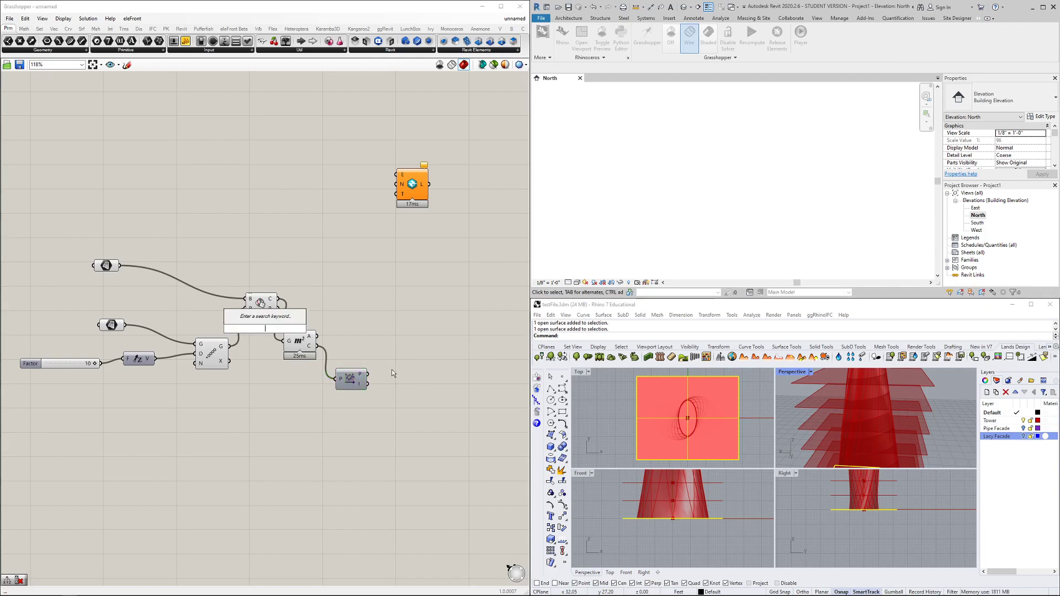
text(dec)
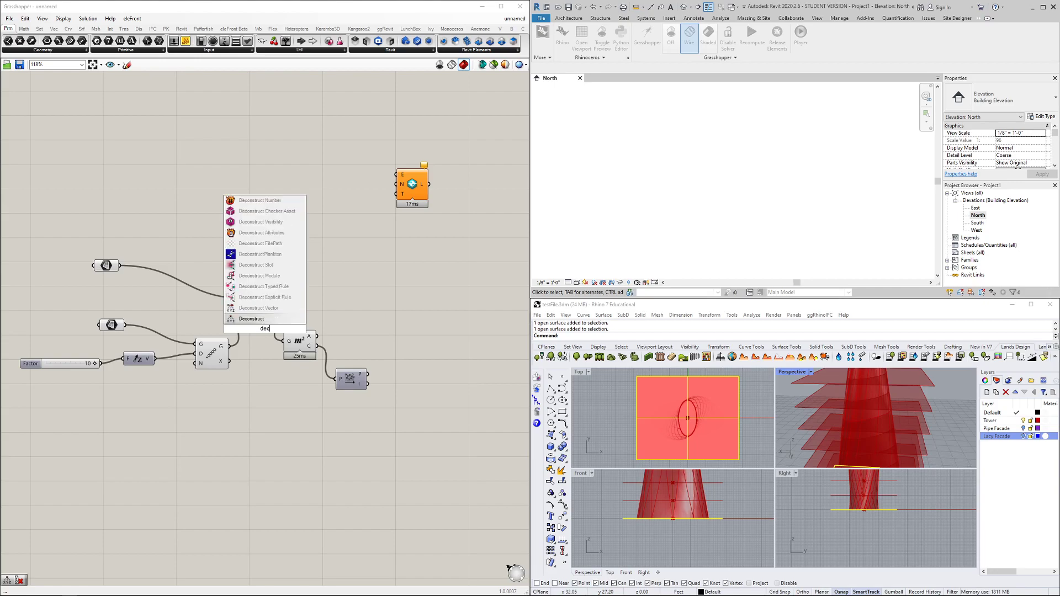
key(Return)
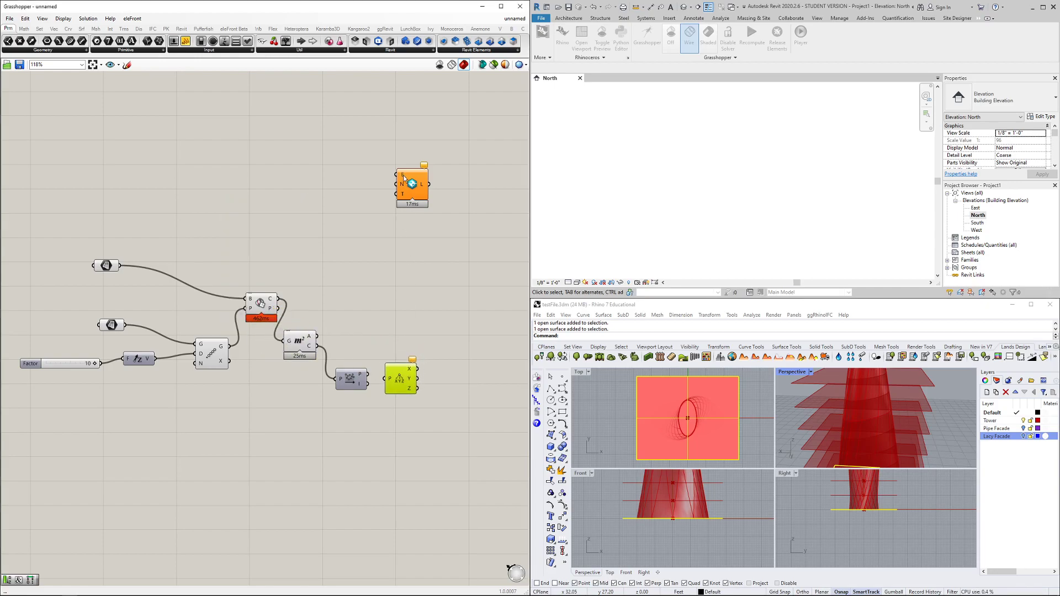
drag(369, 377, 407, 370)
mouse_move(414, 373)
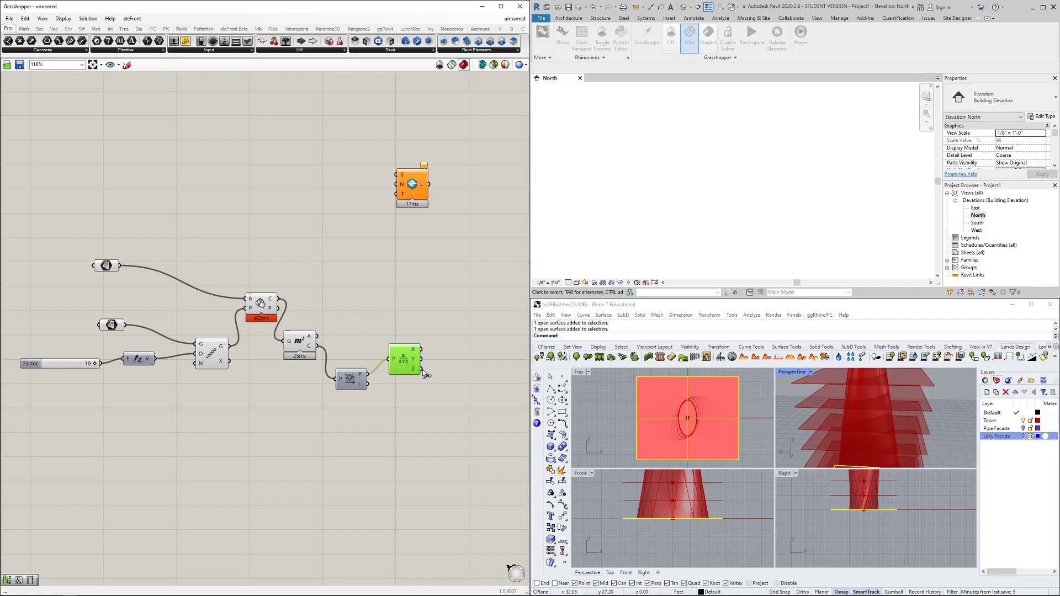
drag(422, 368, 396, 175)
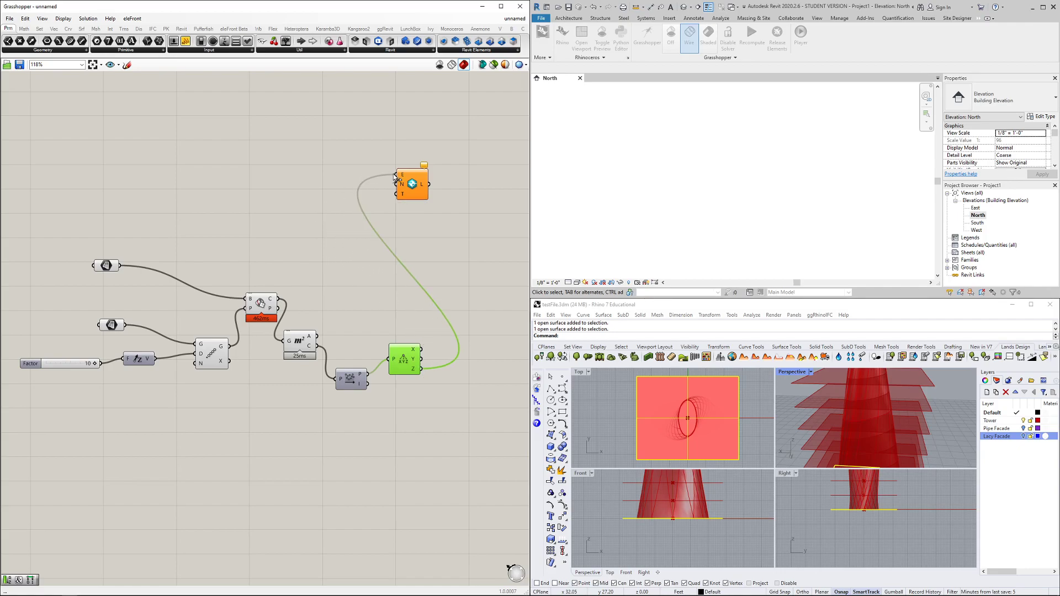
click(419, 226)
Add a Concatenate component and feed it a text panel reading 'Level'
double_click(265, 327)
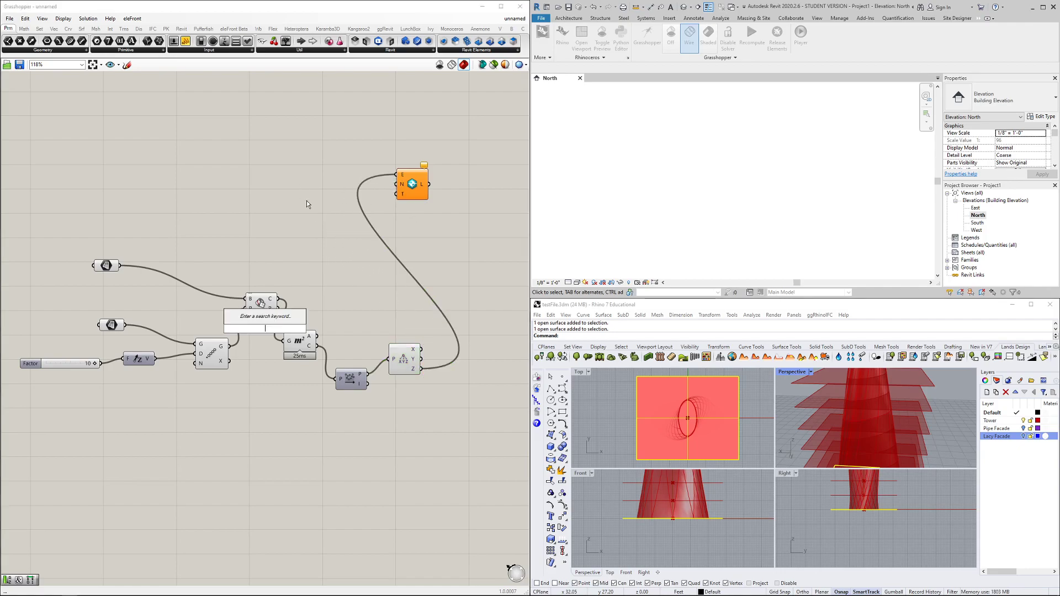
text(conc)
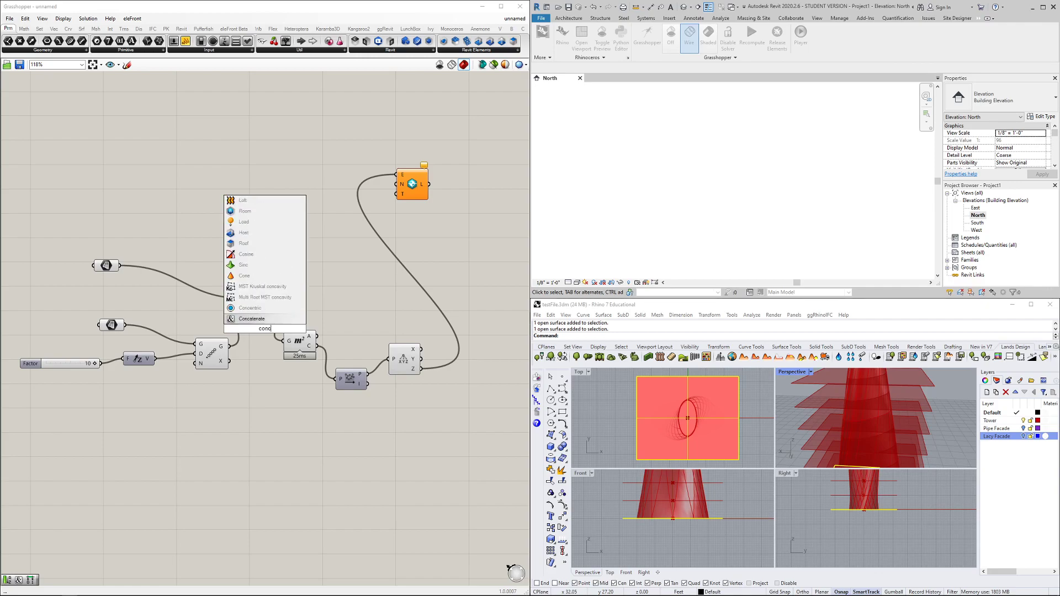
click(249, 320)
drag(265, 328, 304, 199)
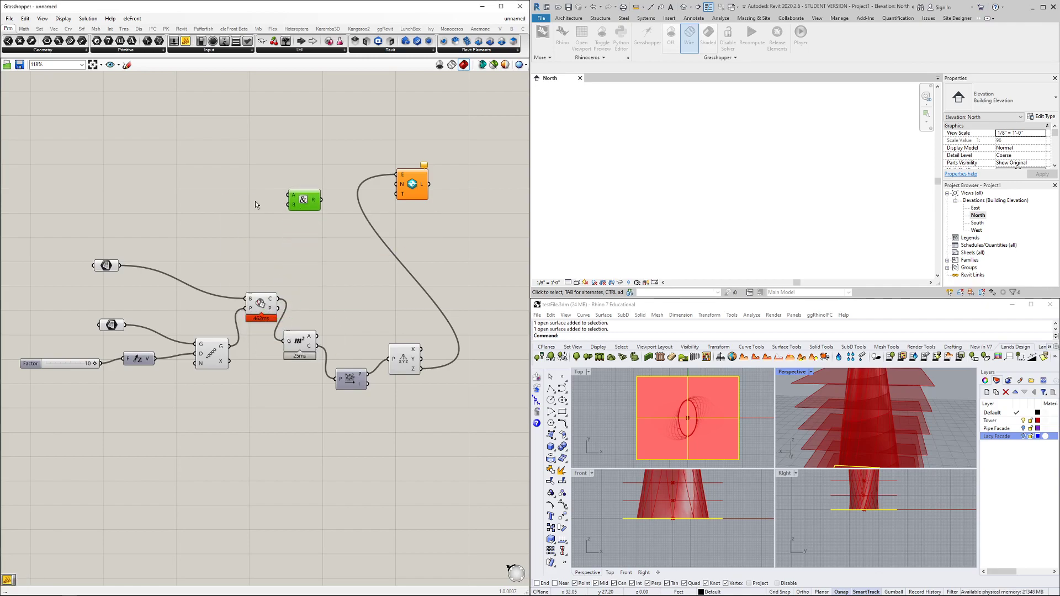
double_click(250, 201)
text(//Level)
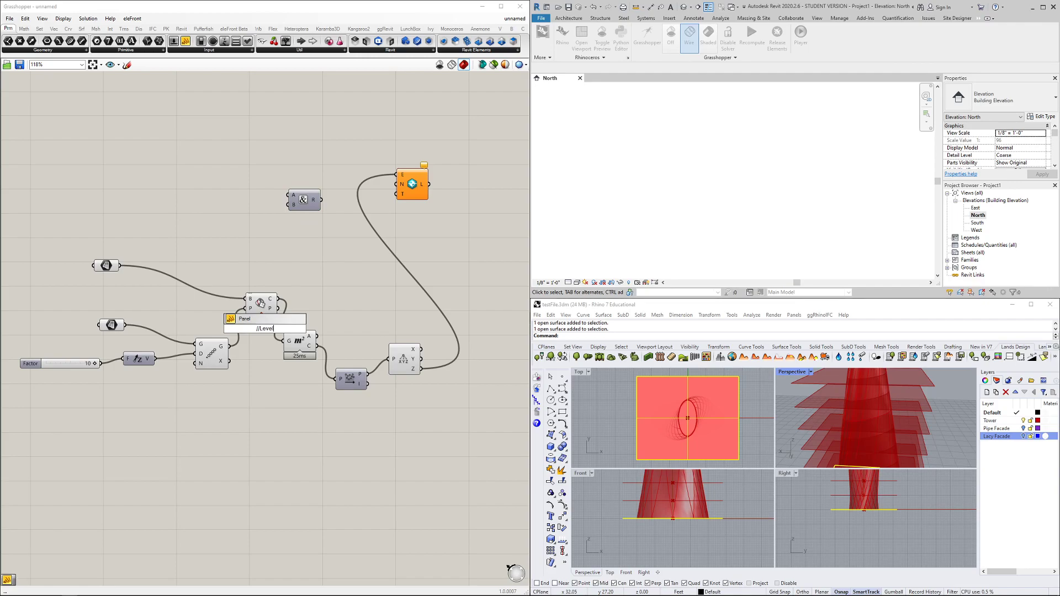
key(Return)
drag(263, 329, 244, 176)
double_click(246, 177)
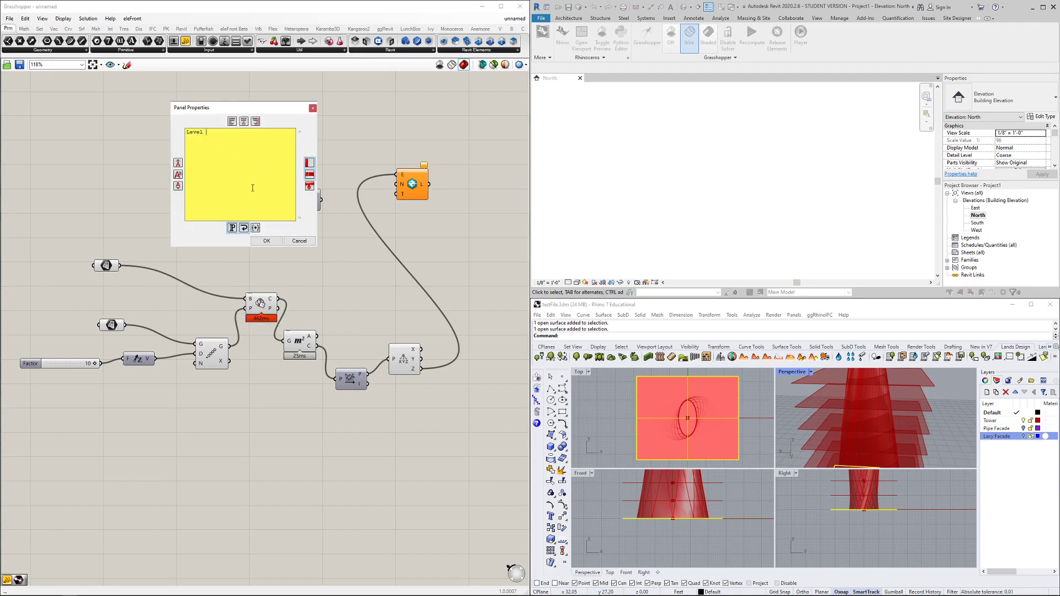
click(267, 241)
mouse_move(261, 177)
mouse_down()
mouse_move(288, 204)
mouse_move(261, 177)
mouse_up()
Add a Series component with its start value set to 1
double_click(244, 220)
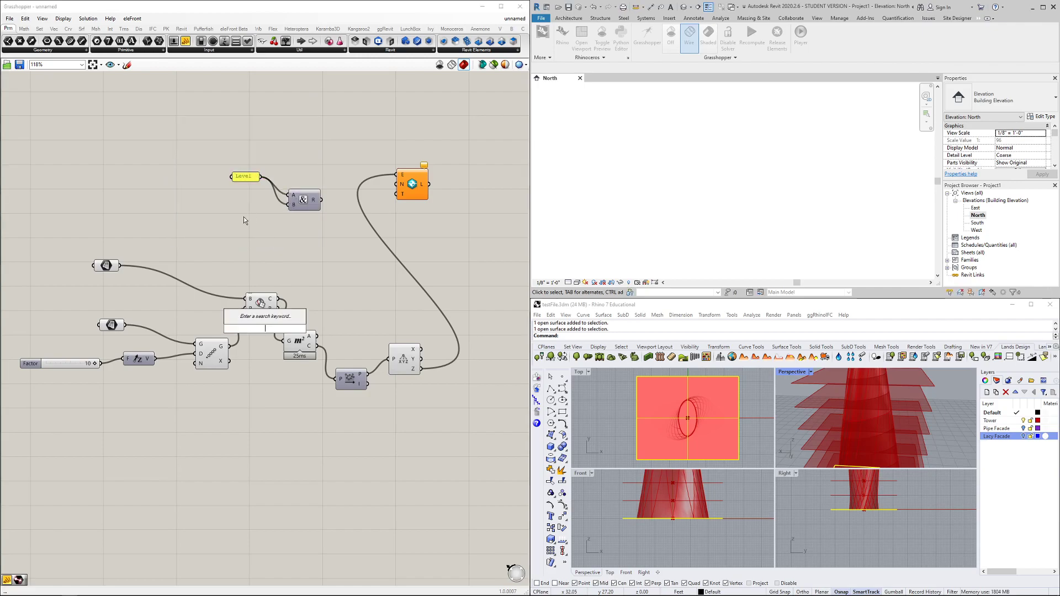
text(series)
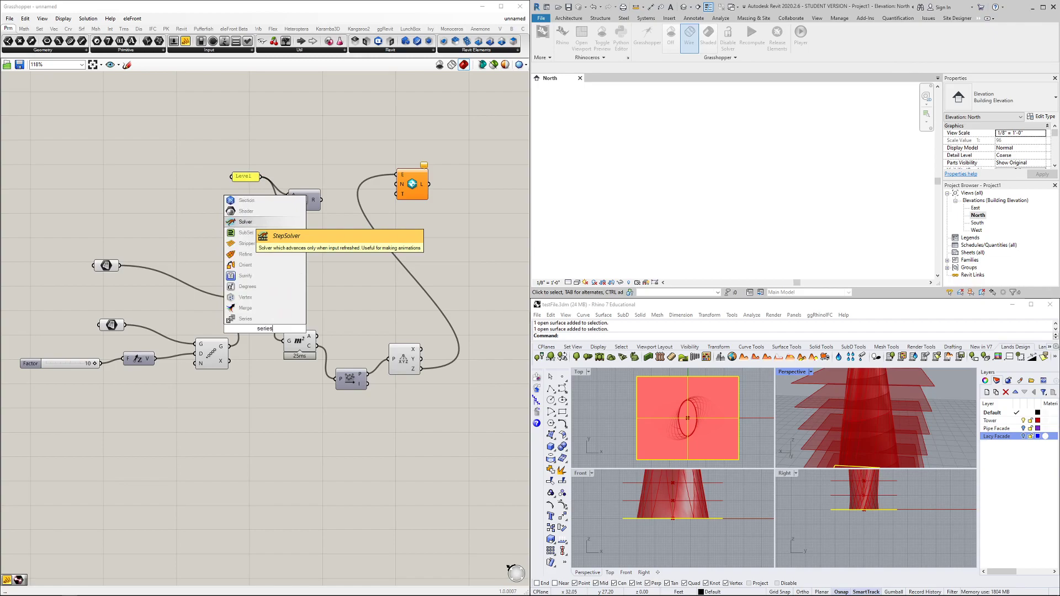
click(245, 319)
drag(264, 334, 242, 224)
right_click(233, 220)
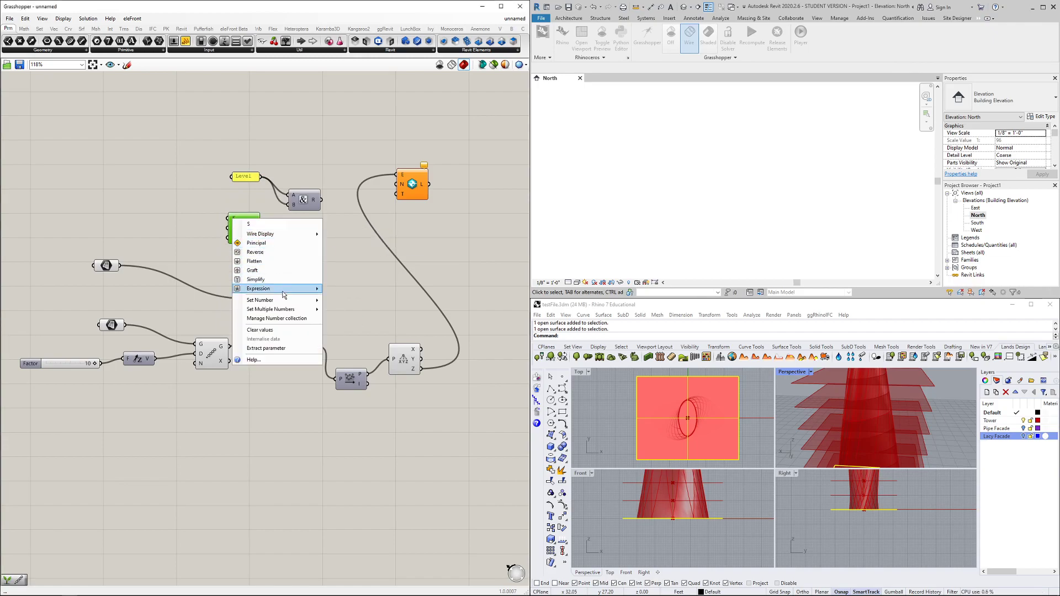
mouse_move(270, 309)
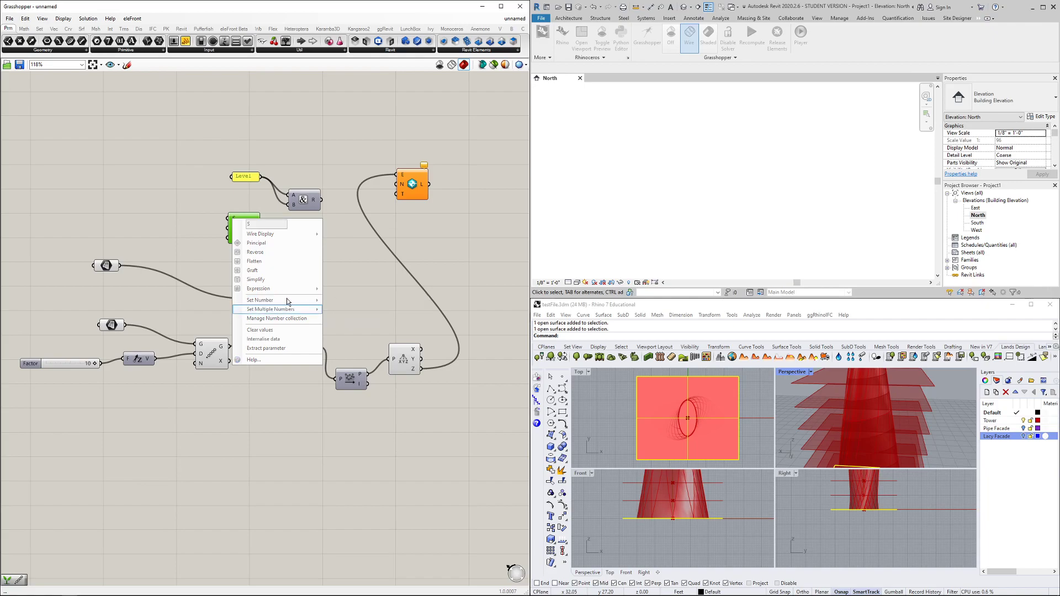
click(223, 242)
right_click(233, 220)
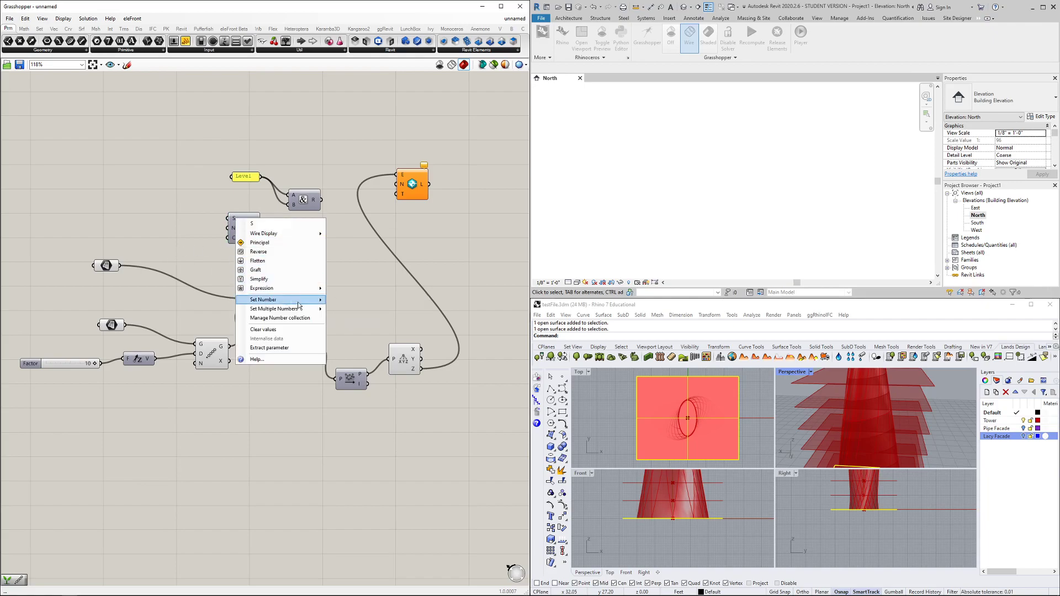
mouse_move(305, 301)
click(342, 300)
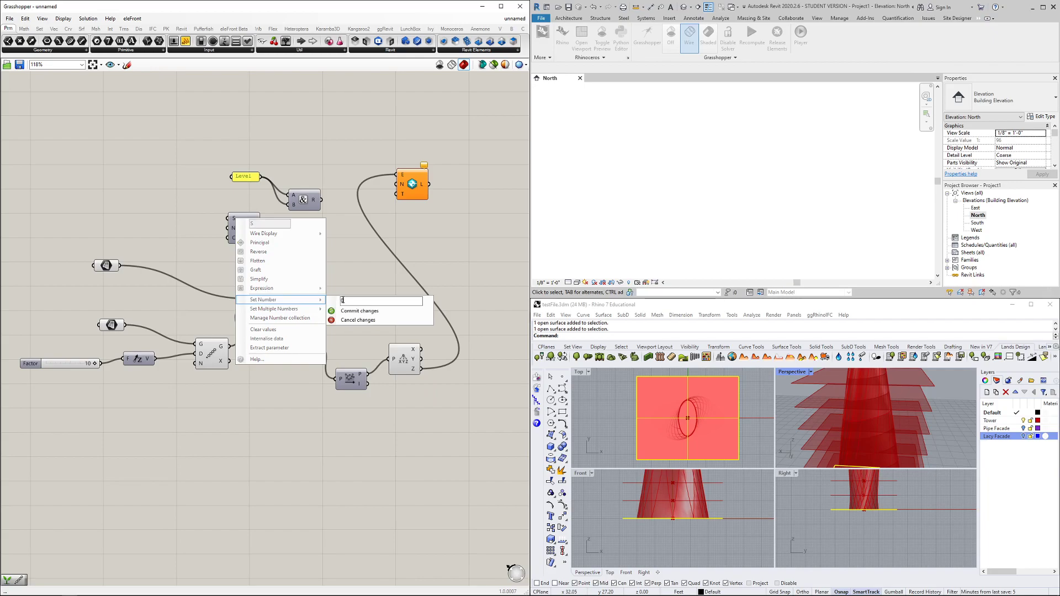
text(1)
click(341, 310)
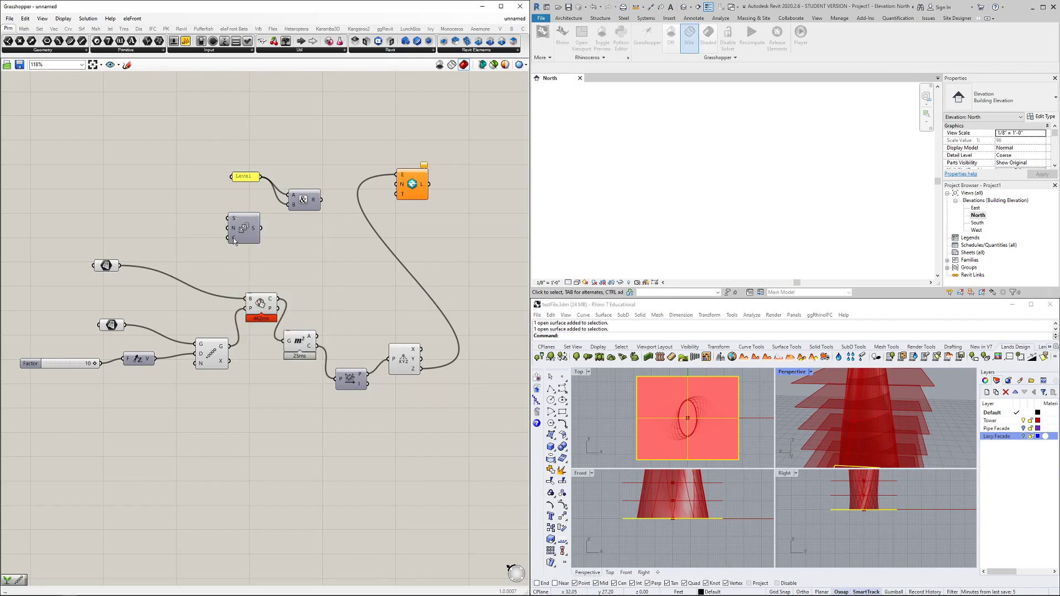
Set the Series count to 10 and position the component
right_click(233, 241)
mouse_move(282, 320)
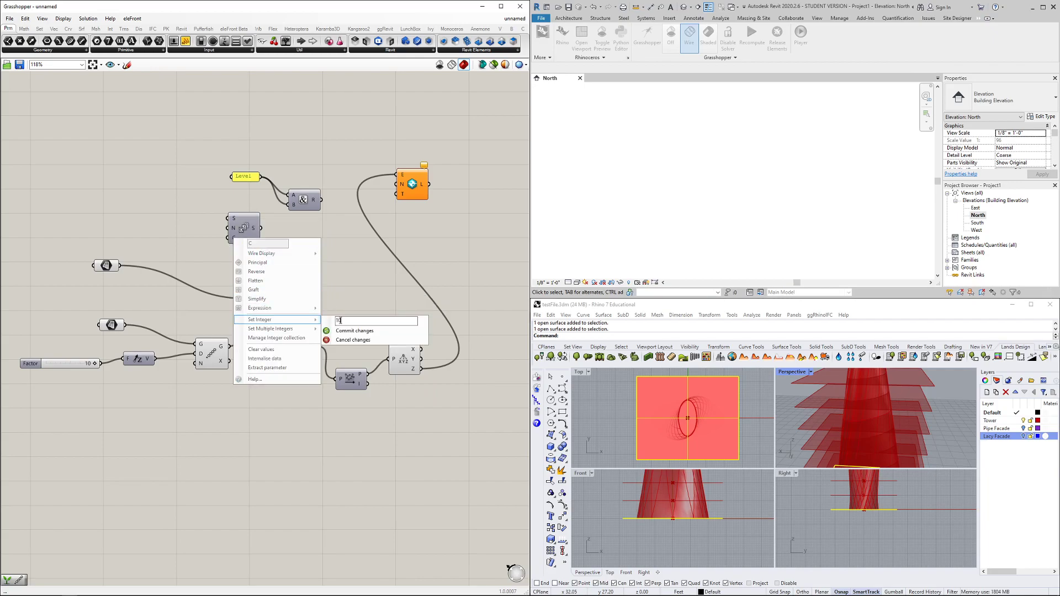
click(353, 330)
drag(244, 227, 288, 205)
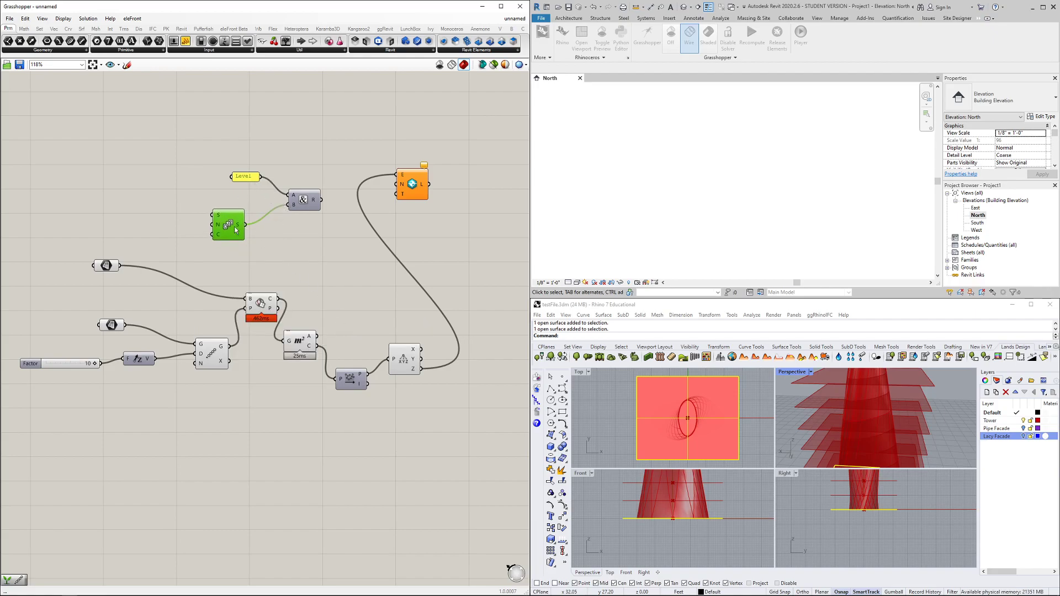
drag(236, 230, 251, 227)
Wire the joined 'Level' names from the & R output into Add Level's N input
mouse_move(314, 200)
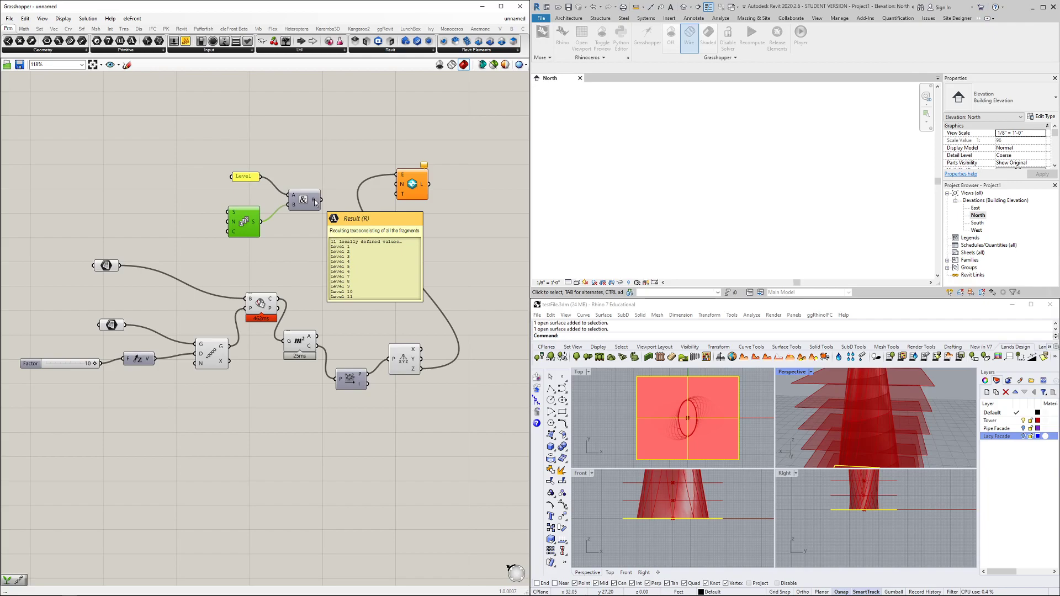
drag(314, 200, 393, 190)
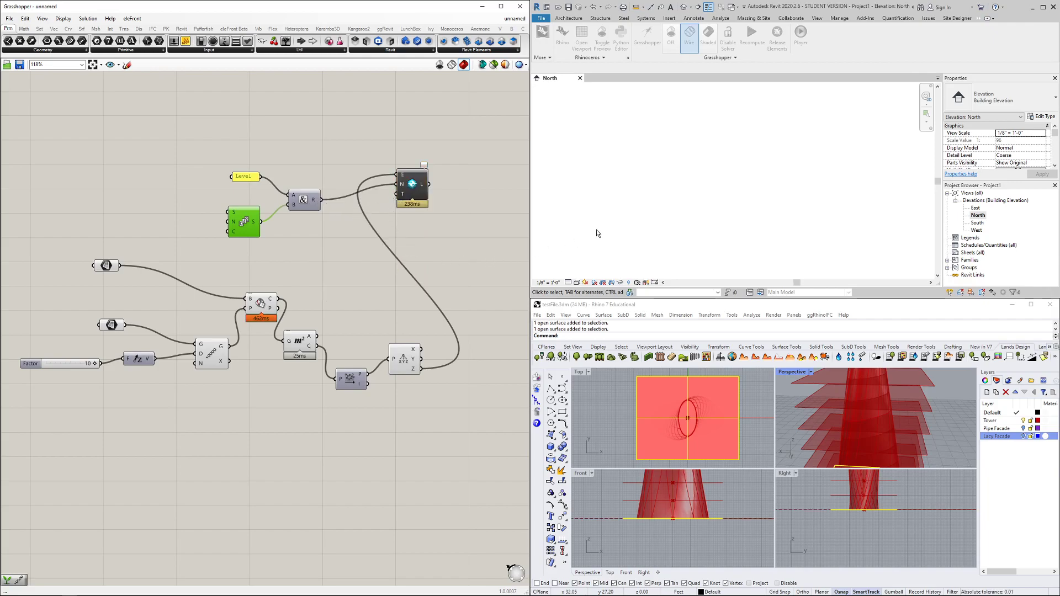
scroll(439, 210, down, 2)
scroll(433, 181, up, 2)
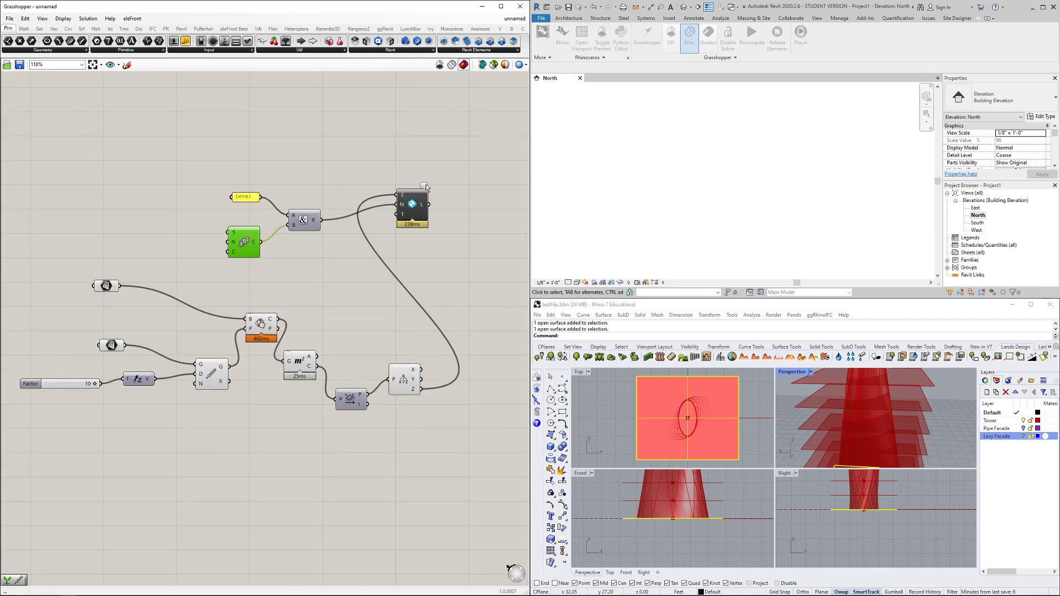
mouse_move(426, 188)
click(331, 263)
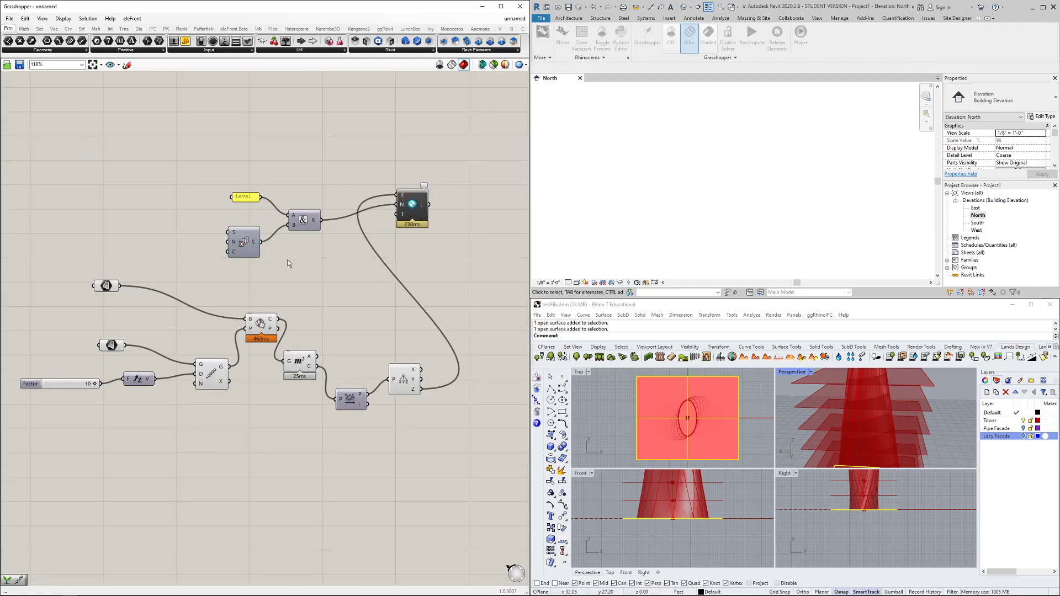
scroll(270, 247, up, 2)
drag(318, 222, 318, 210)
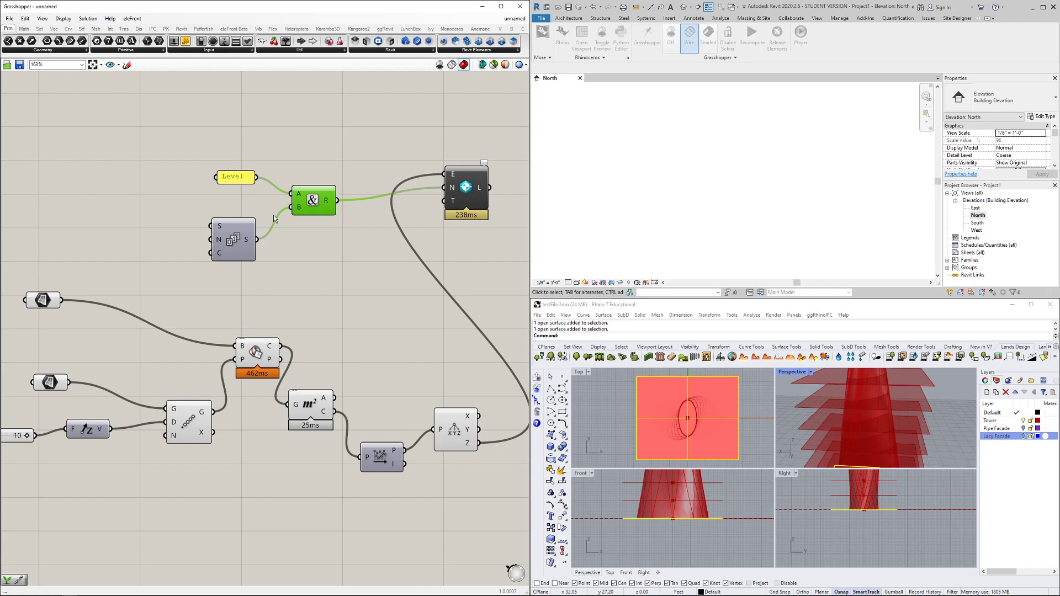
scroll(373, 379, down, 1)
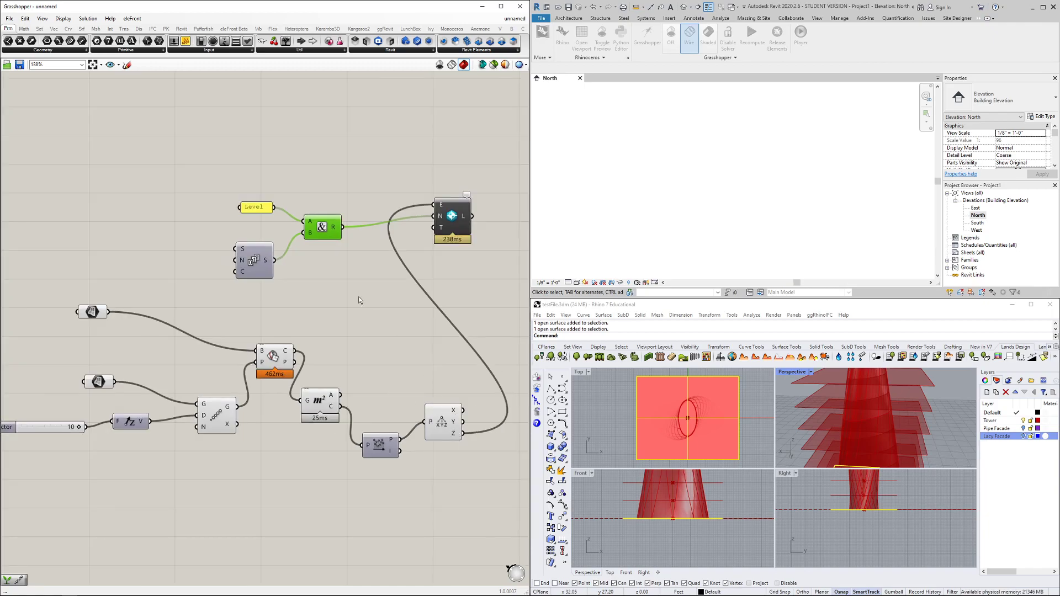
mouse_move(339, 231)
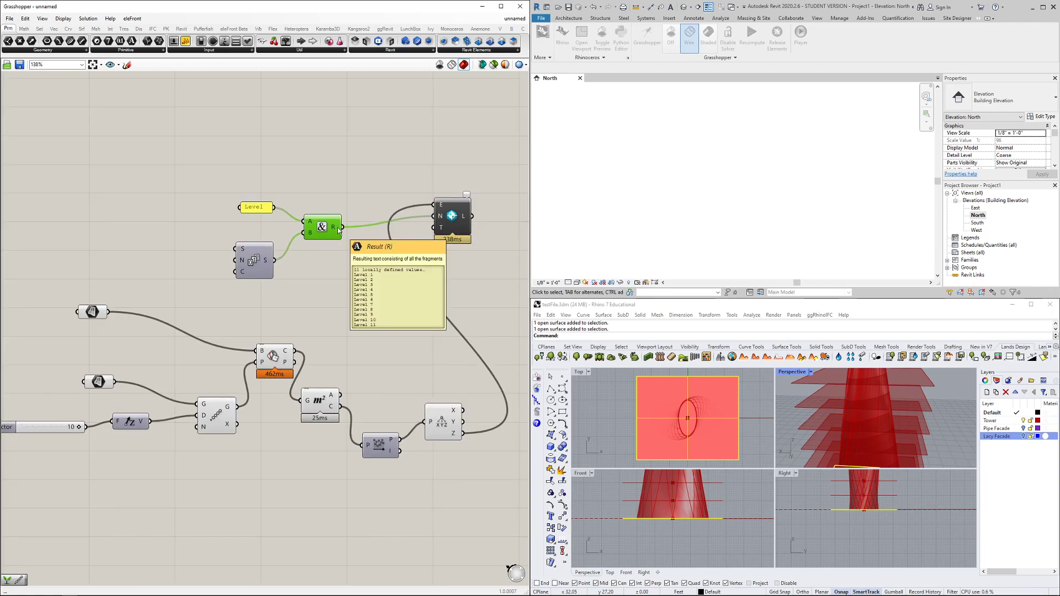
click(388, 352)
right_drag(388, 354, 345, 325)
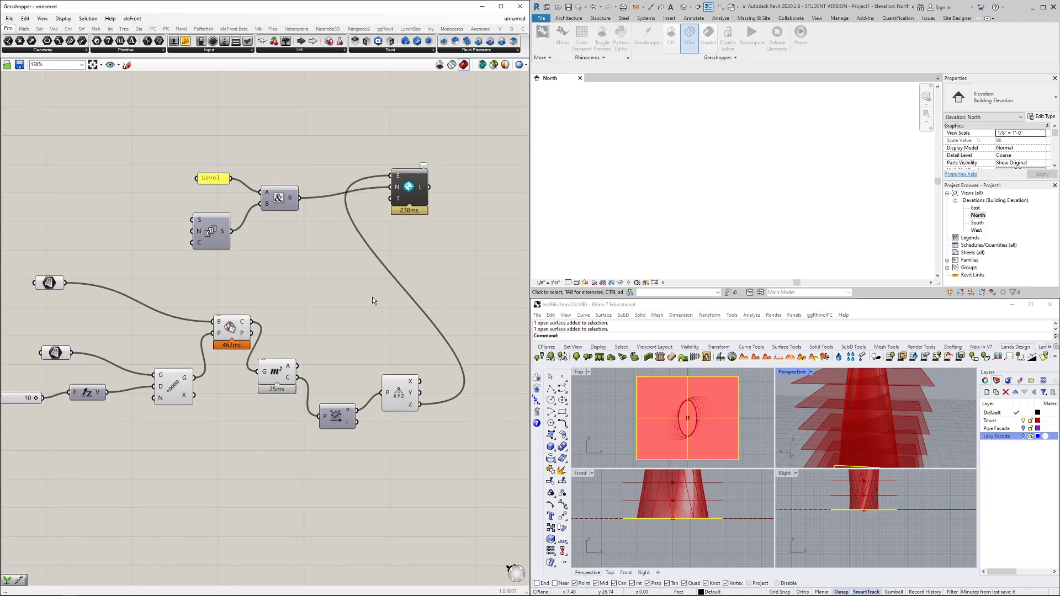
right_drag(348, 333, 362, 316)
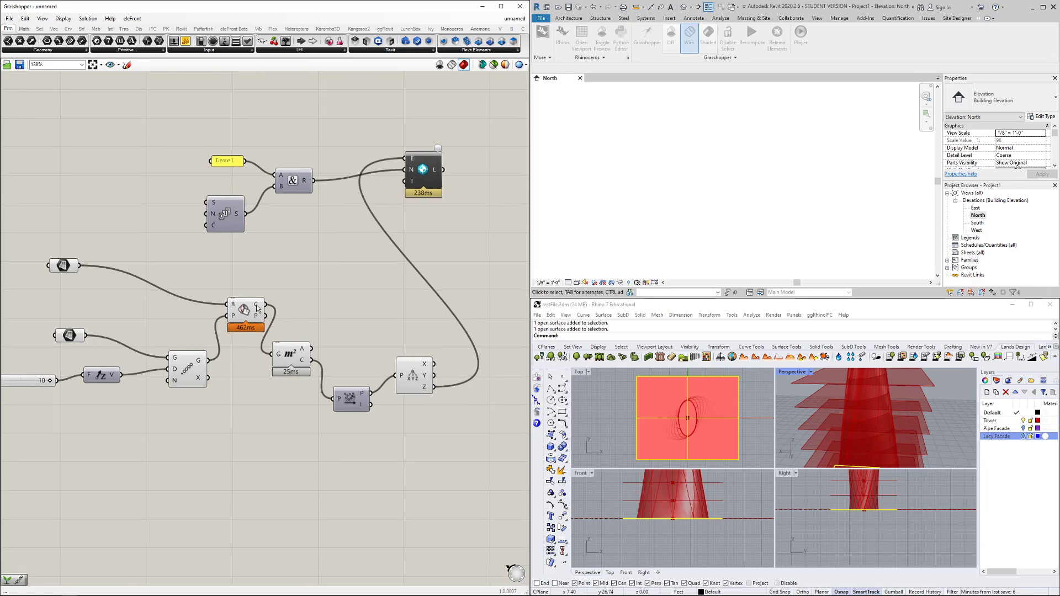
Flatten the section curves output and review the level stack in the North elevation
right_click(256, 305)
click(276, 349)
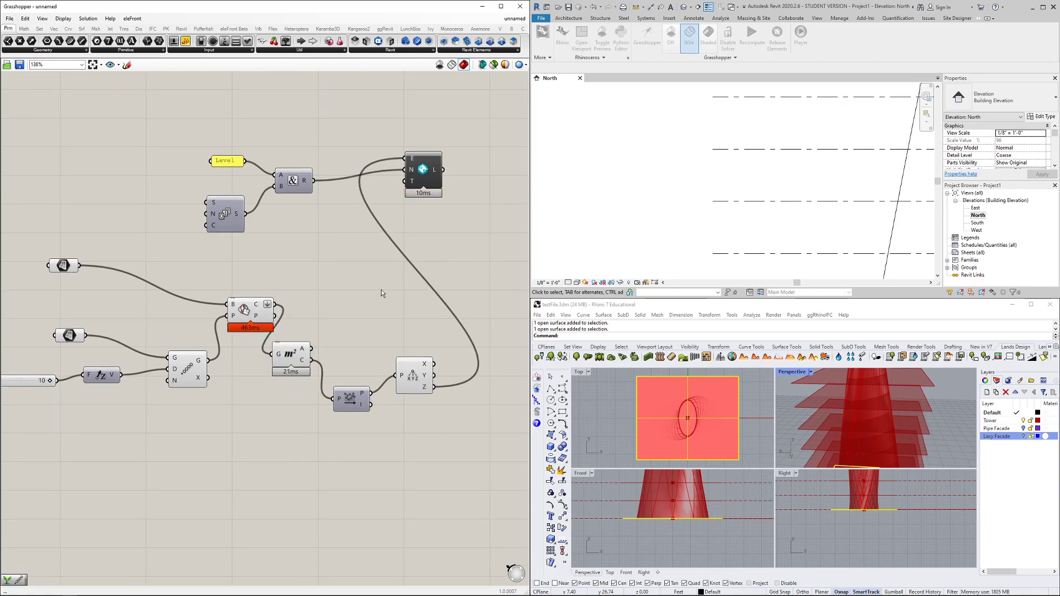
scroll(677, 209, down, 3)
right_click(678, 160)
click(687, 141)
middle_drag(692, 148, 664, 166)
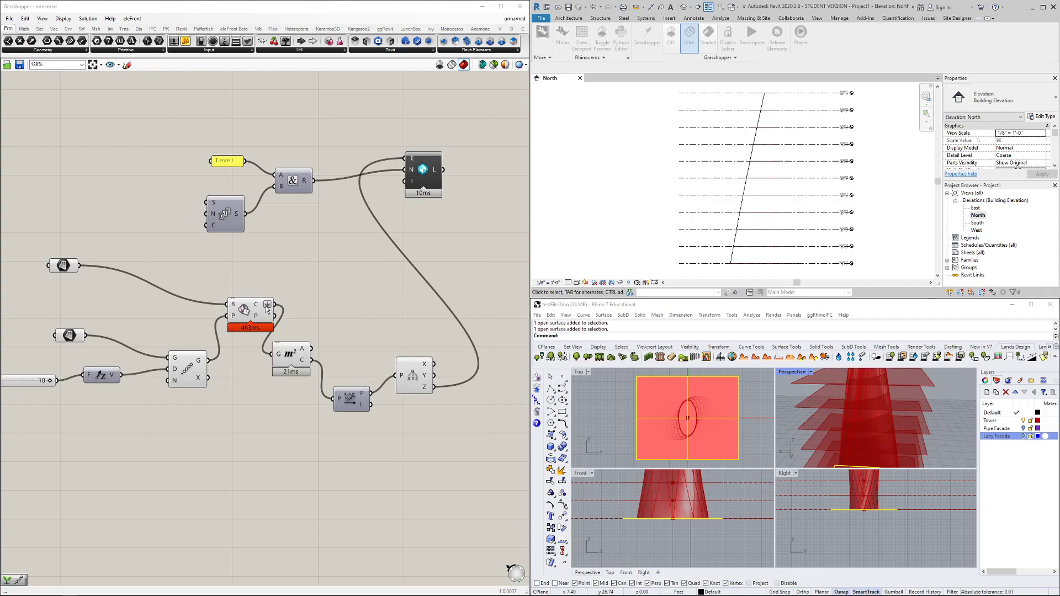
Change the points output's data structure and recheck the lower levels in the elevation
drag(248, 310, 231, 313)
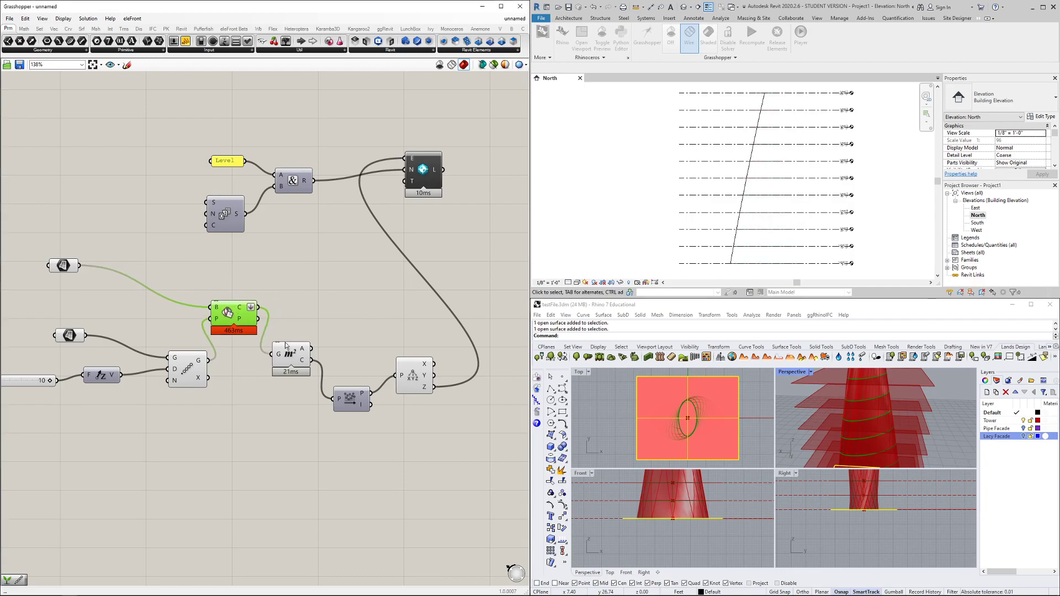
mouse_move(426, 386)
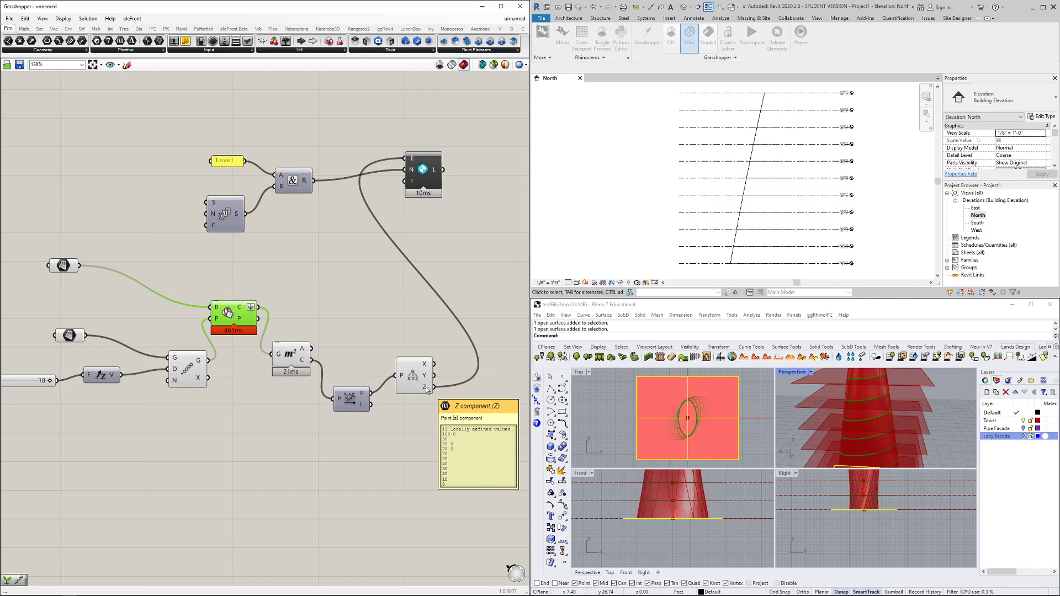
scroll(848, 110, up, 3)
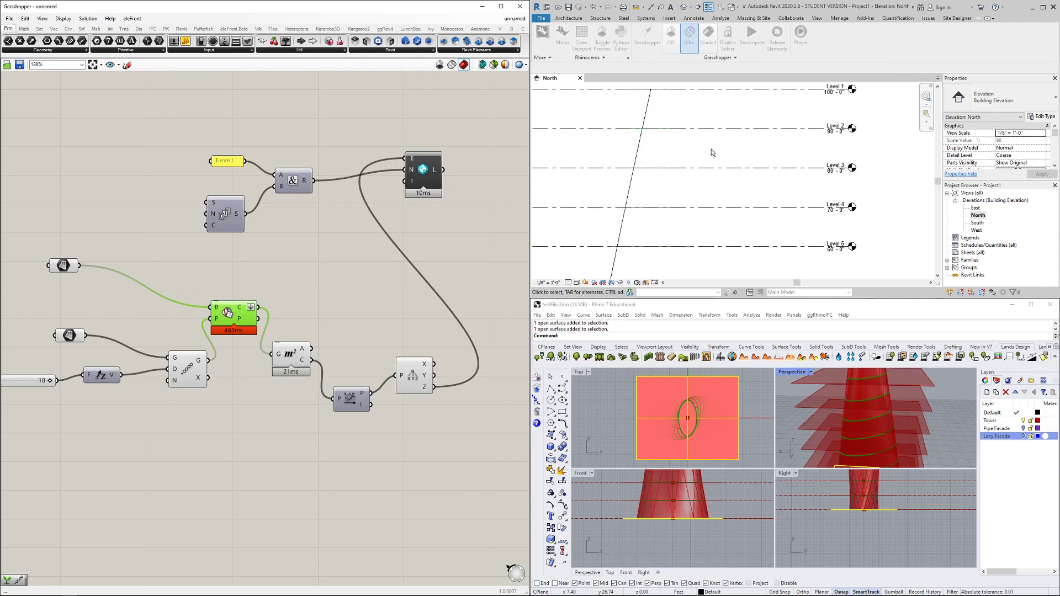
right_click(367, 396)
click(381, 429)
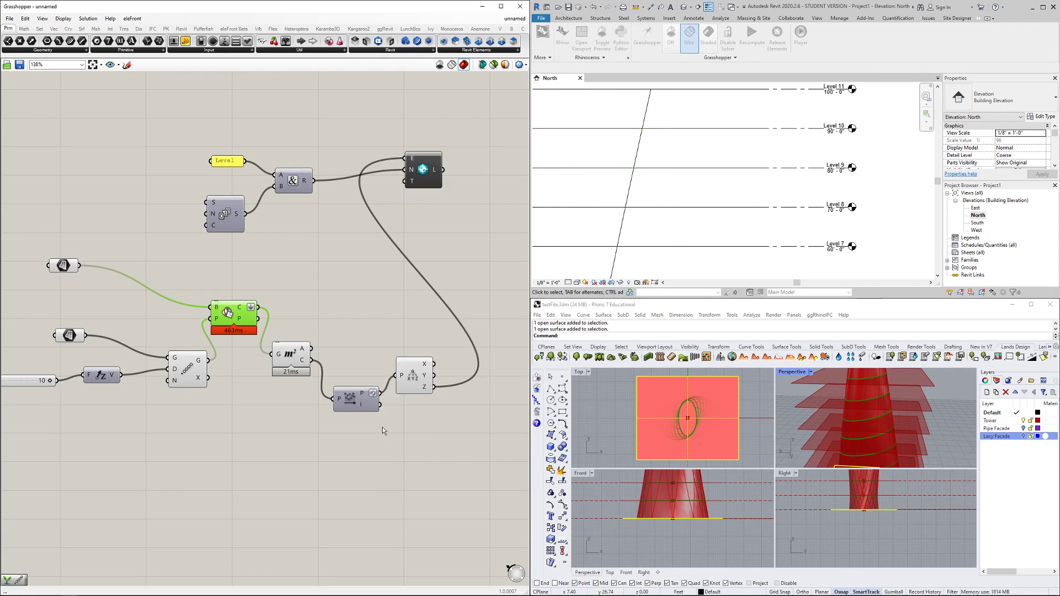
scroll(703, 206, down, 4)
right_click(803, 208)
click(795, 236)
mouse_move(799, 241)
middle_down()
mouse_move(803, 119)
mouse_move(801, 234)
middle_up()
Confirm Level 1 to Level 11 up to 100'-0" and tidy the level component
scroll(778, 229, up, 3)
scroll(774, 218, down, 3)
scroll(768, 133, up, 3)
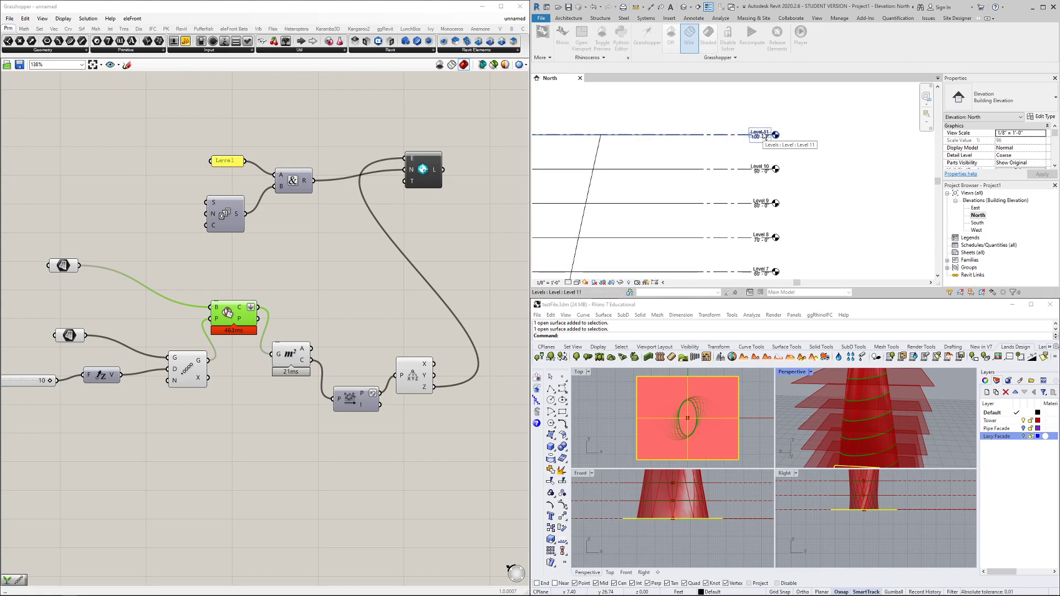
scroll(765, 137, down, 4)
right_drag(434, 180, 334, 207)
drag(333, 206, 341, 195)
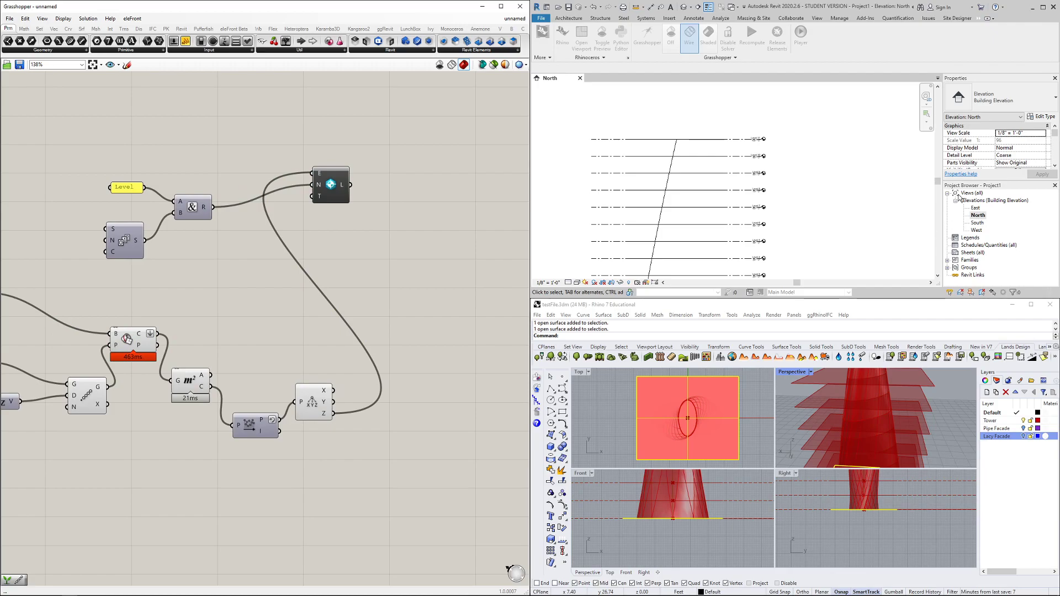
Create floor plans for the generated levels using the 'Level' names, then expand Floor Plans
right_drag(411, 228, 387, 223)
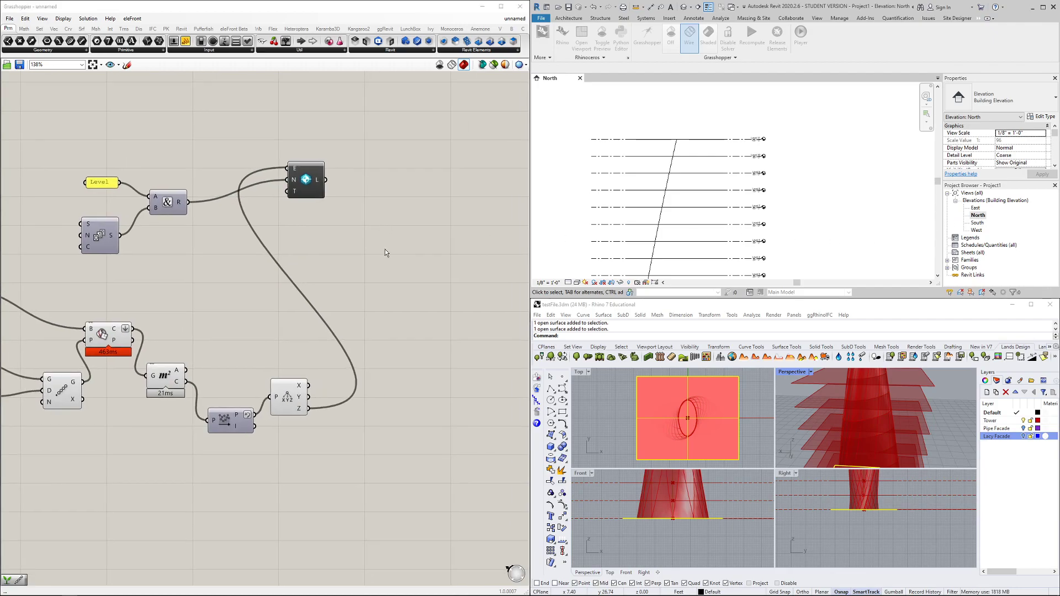
double_click(385, 250)
text(add fl)
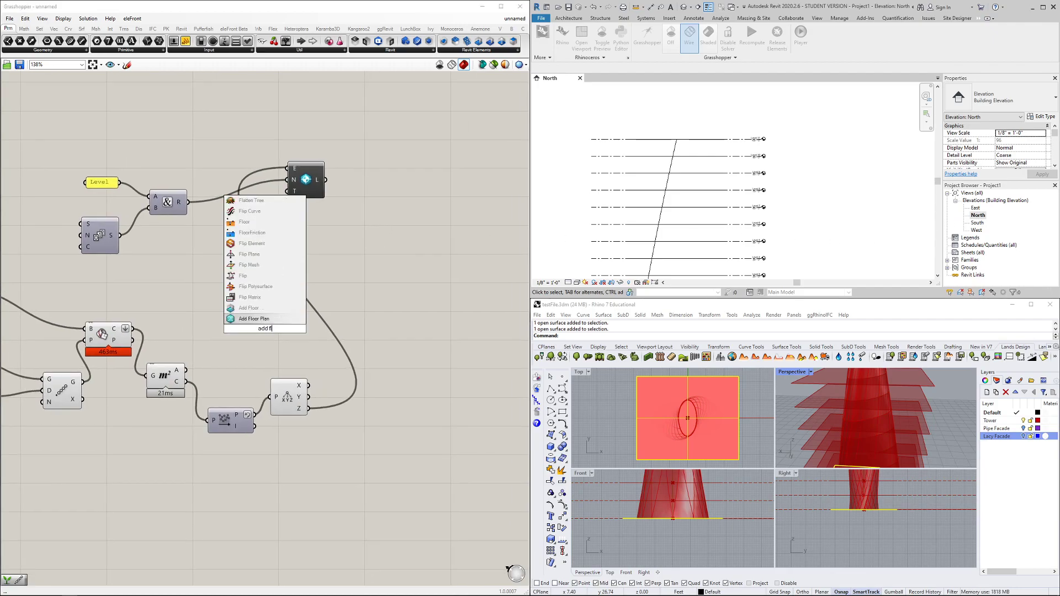
key(Return)
drag(265, 336, 401, 212)
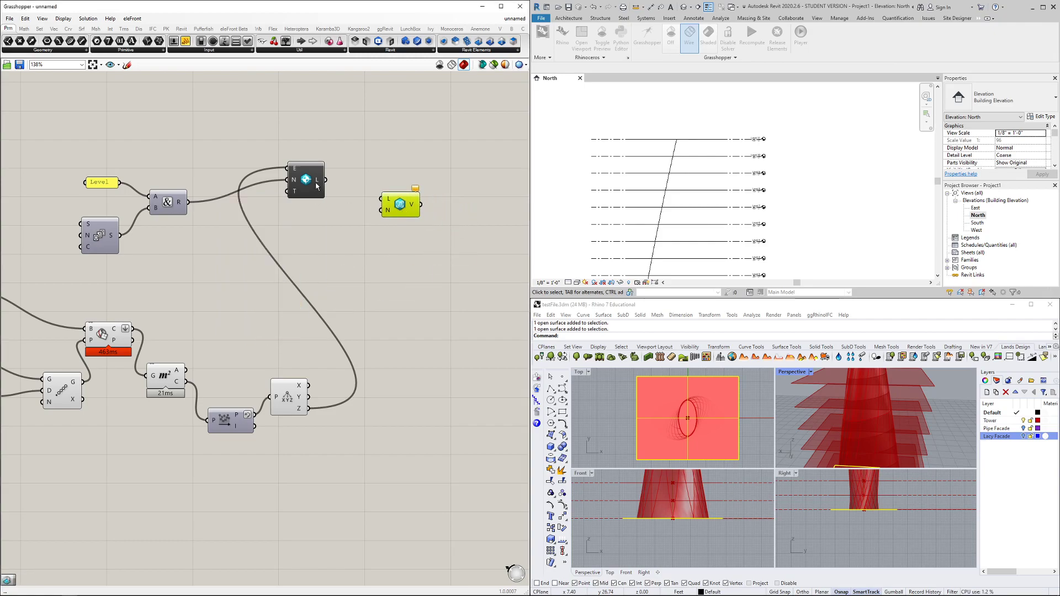
drag(325, 179, 381, 198)
drag(188, 202, 380, 213)
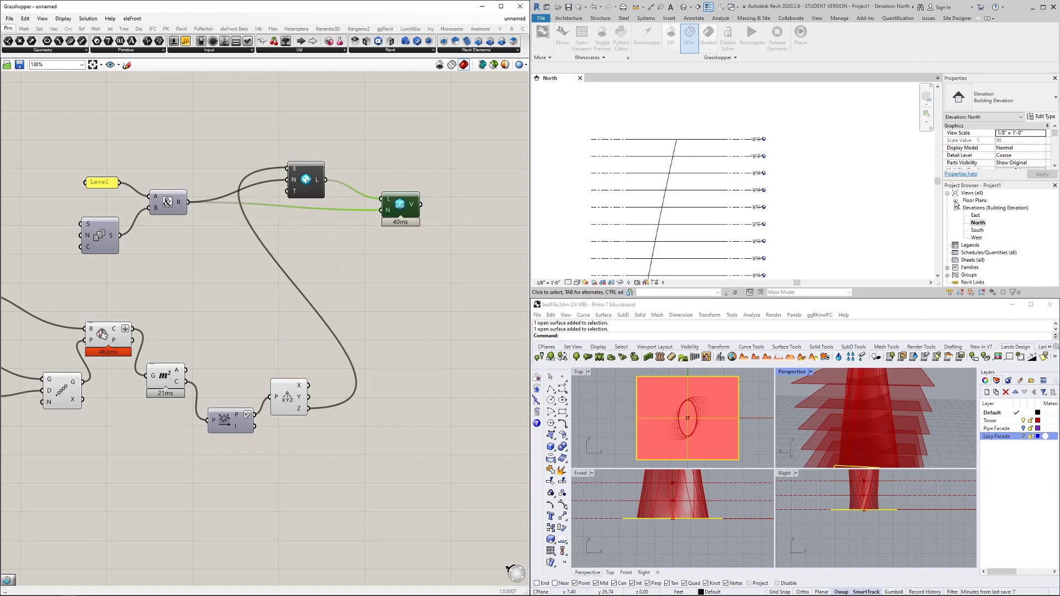
click(955, 201)
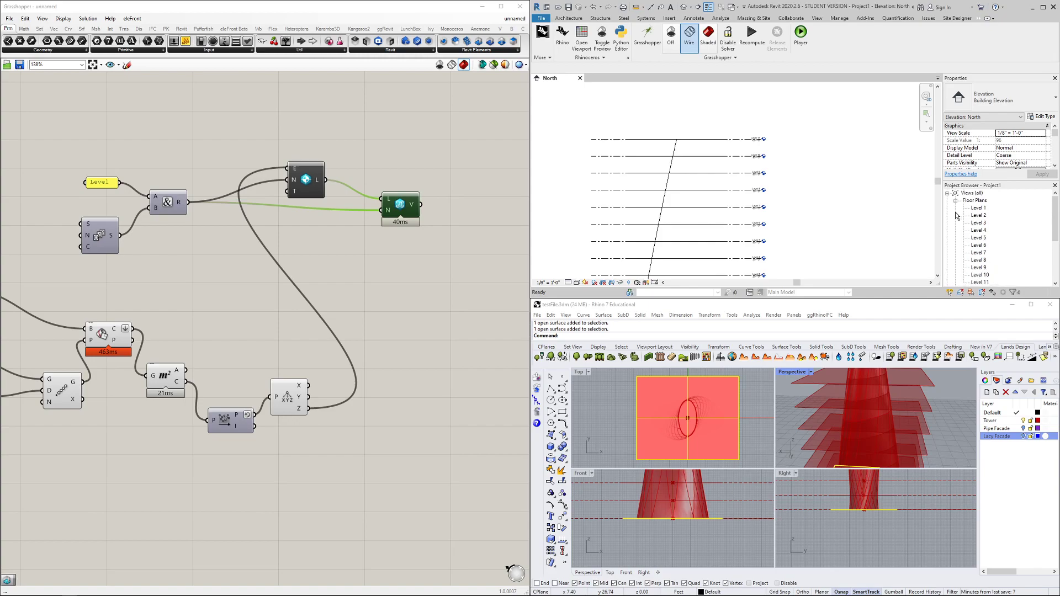
Open the Level 1 floor plan view
click(978, 209)
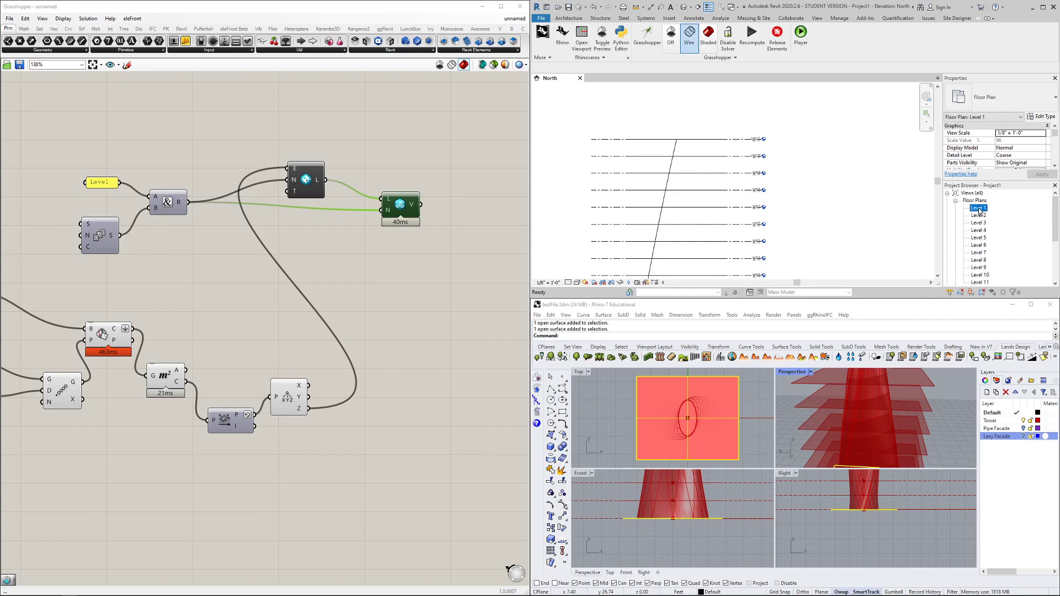
double_click(977, 209)
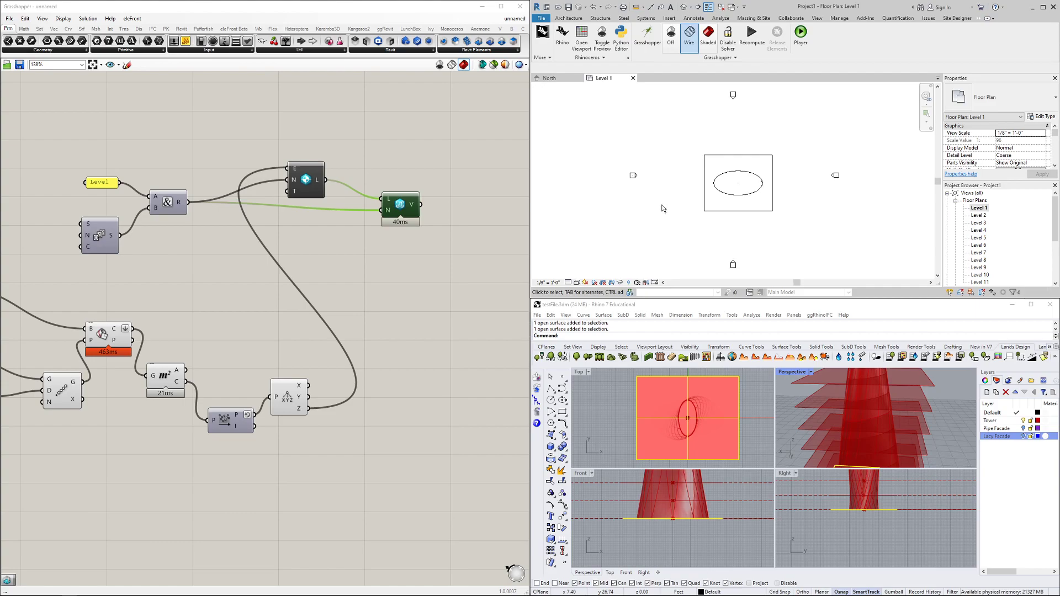
scroll(245, 359, down, 5)
Turn off preview for all Grasshopper components and return to the North elevation
drag(61, 267, 257, 434)
right_click(224, 357)
click(247, 372)
scroll(279, 395, up, 2)
click(279, 395)
click(255, 370)
right_click(255, 368)
click(282, 384)
click(313, 384)
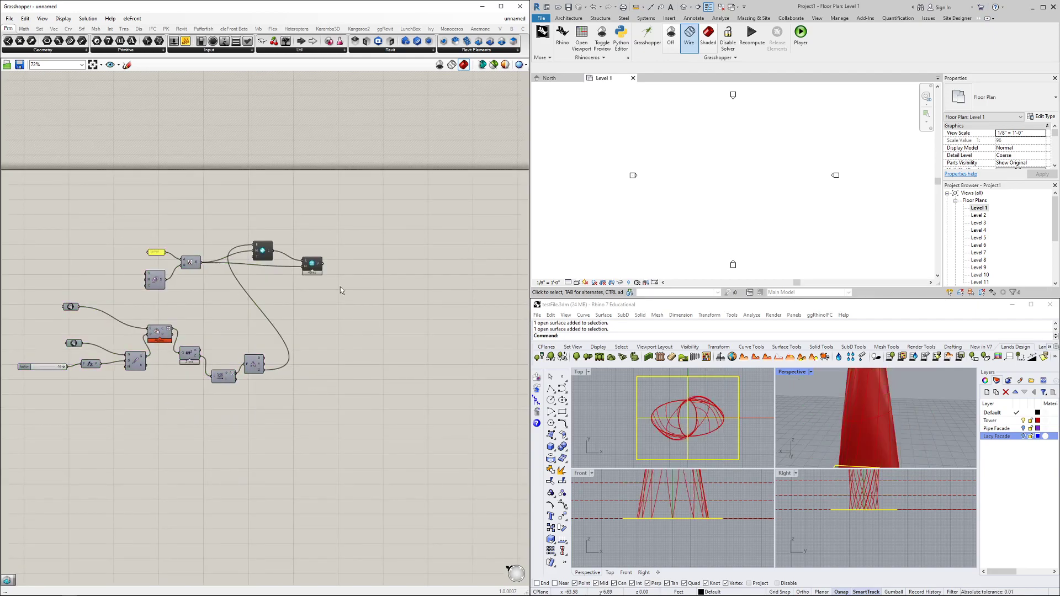
click(549, 78)
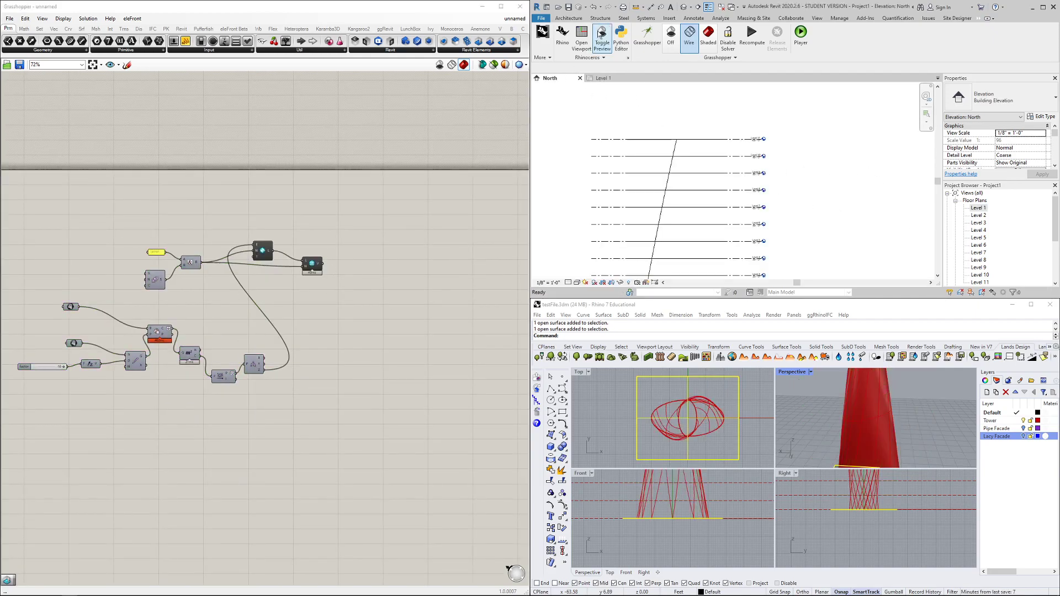
click(685, 7)
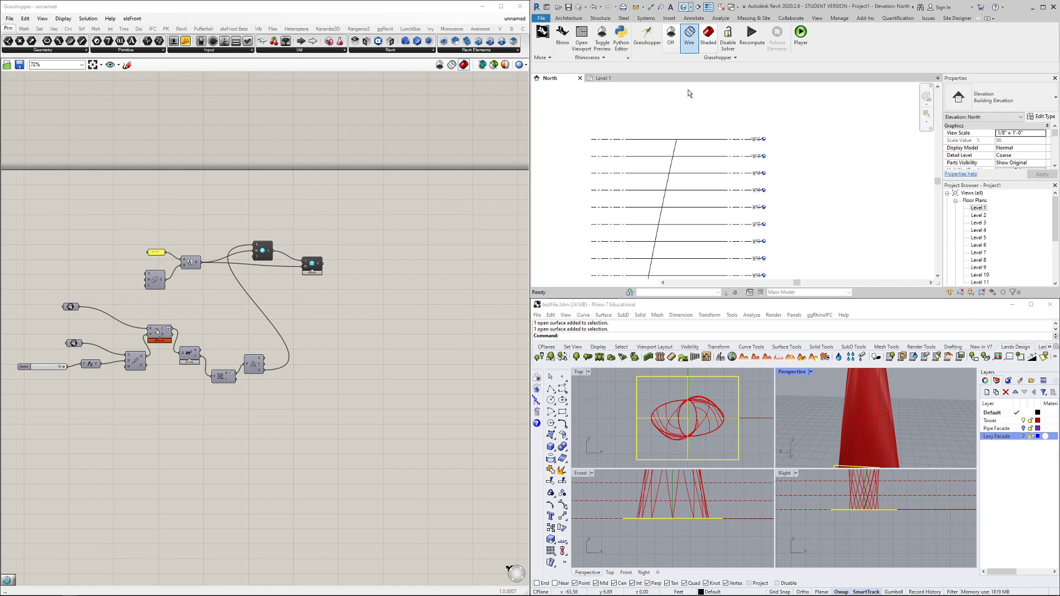
Rearrange the Grasshopper components, including Deconstruct Point, into a tidier layout
scroll(336, 292, up, 2)
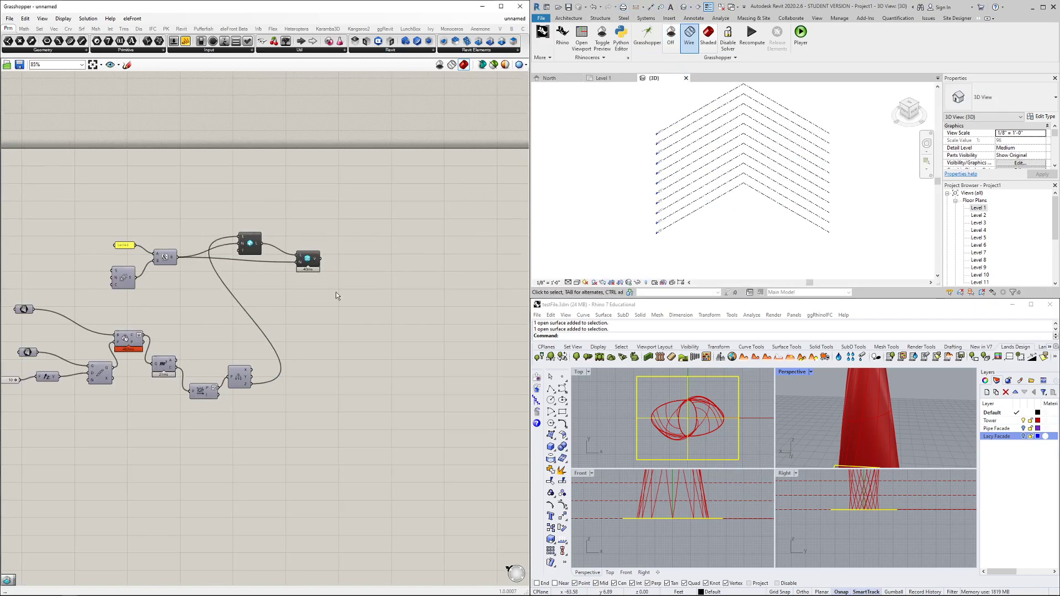
drag(351, 242, 352, 238)
drag(286, 362, 271, 344)
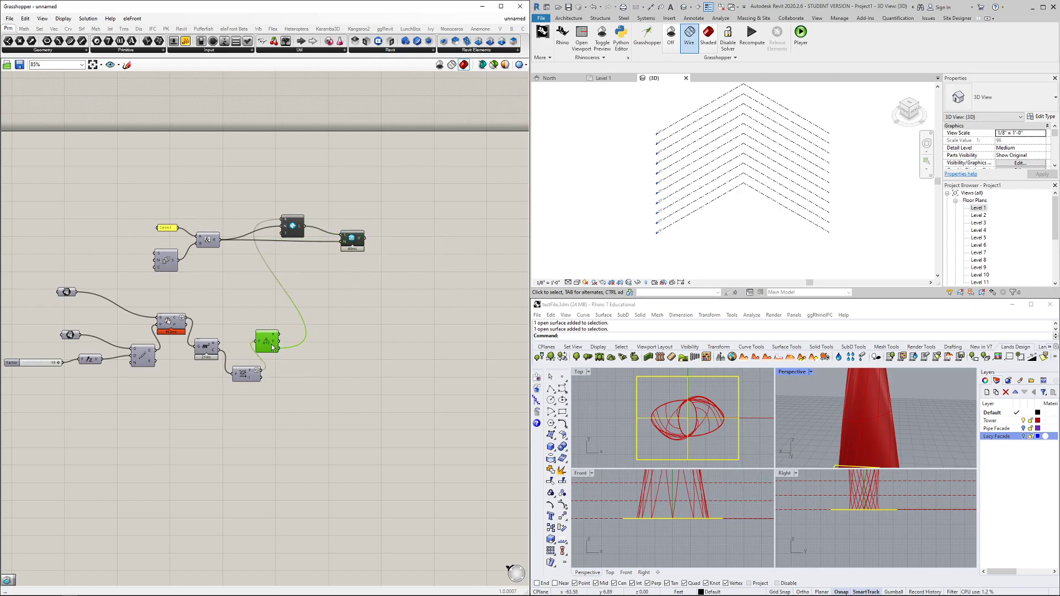
right_drag(348, 362, 397, 331)
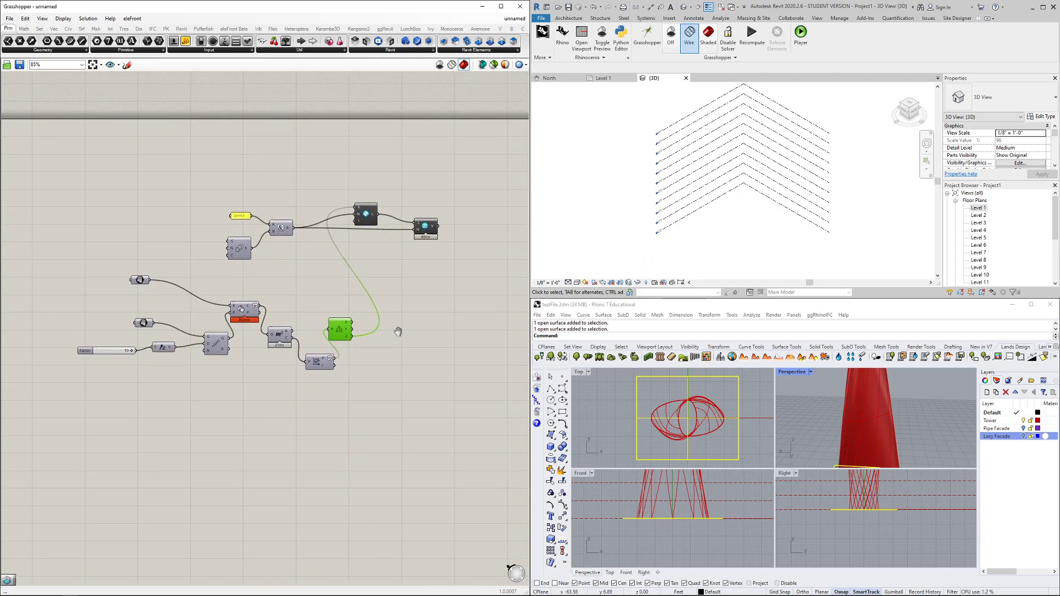
click(388, 378)
right_drag(386, 378, 376, 354)
right_drag(403, 315, 372, 338)
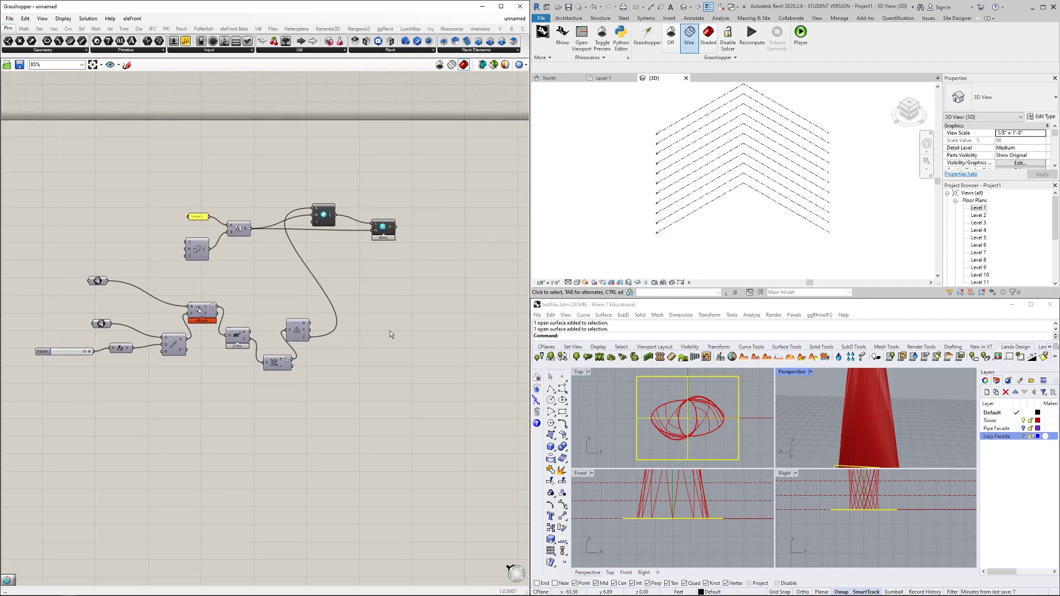
Maximize Rhino's Perspective viewport and orbit to frame the whole red tower
double_click(797, 374)
scroll(689, 398, down, 7)
right_drag(690, 398, 699, 444)
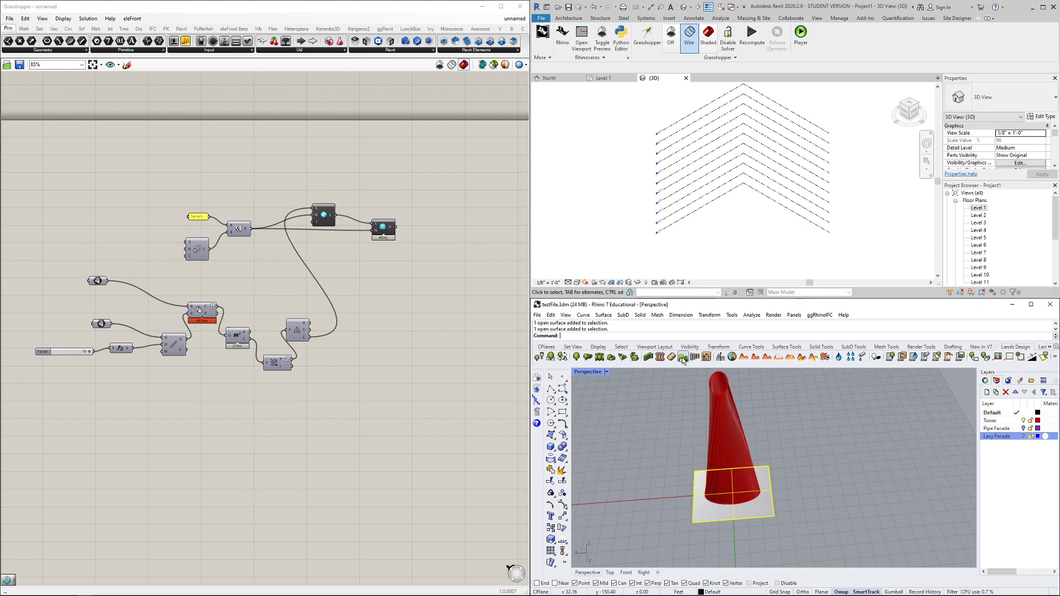
scroll(739, 403, up, 6)
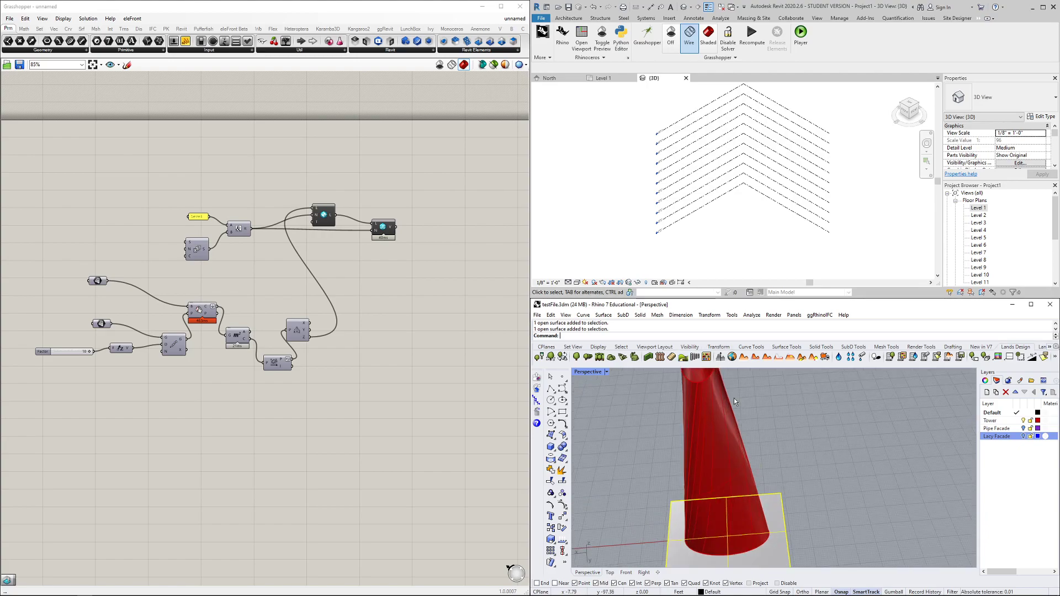
middle_click(739, 403)
right_drag(801, 398, 751, 414)
scroll(766, 438, up, 8)
scroll(759, 433, down, 7)
scroll(748, 415, down, 5)
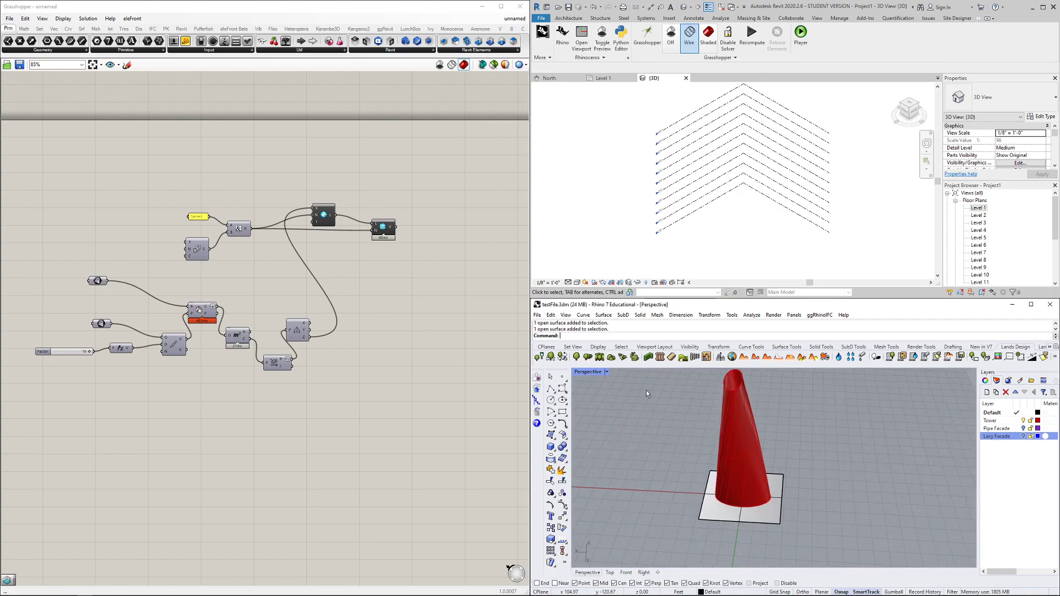
click(416, 340)
Place an Add Floor component via the 'add fo' search and inspect its Level input
scroll(227, 254, up, 2)
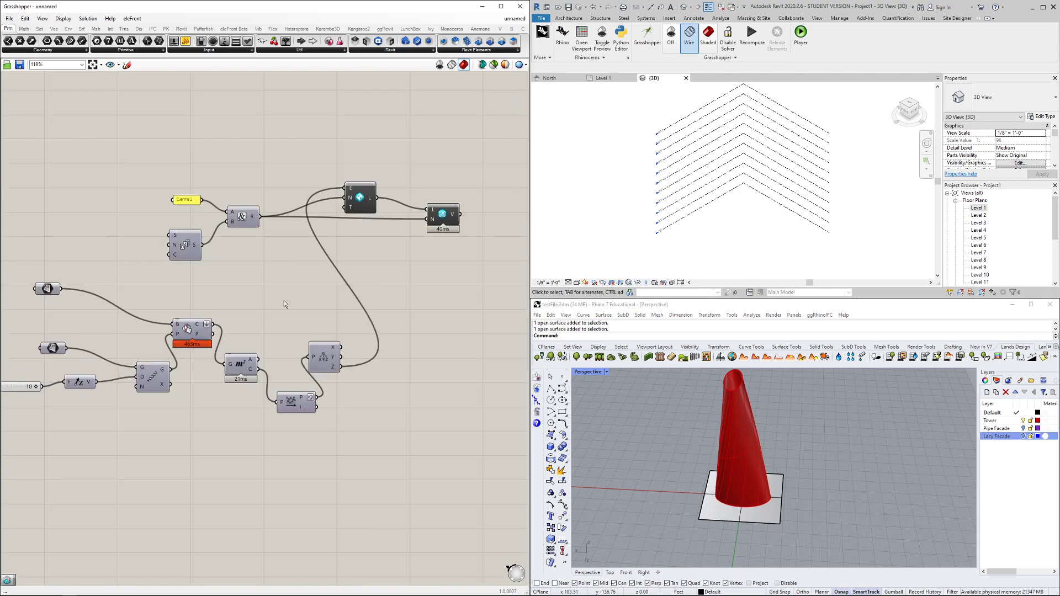
right_drag(358, 331, 329, 306)
double_click(372, 335)
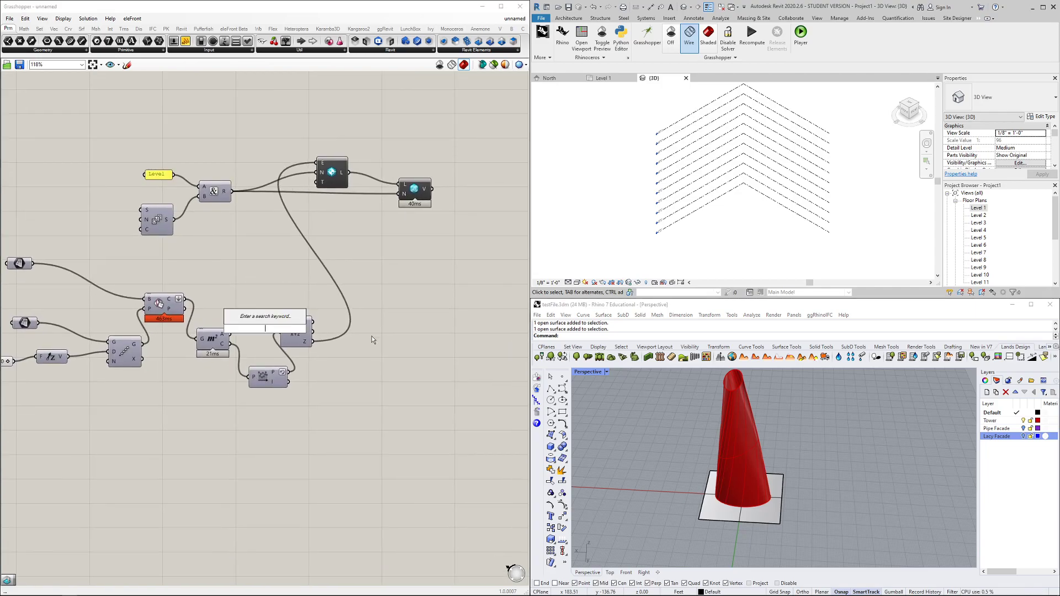
text(add fo)
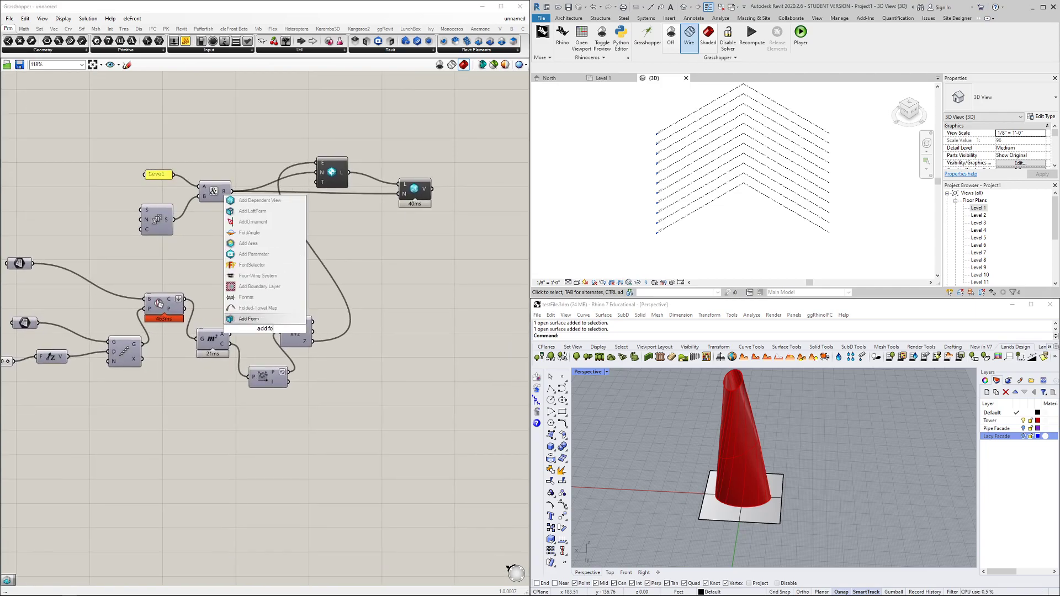
key(Return)
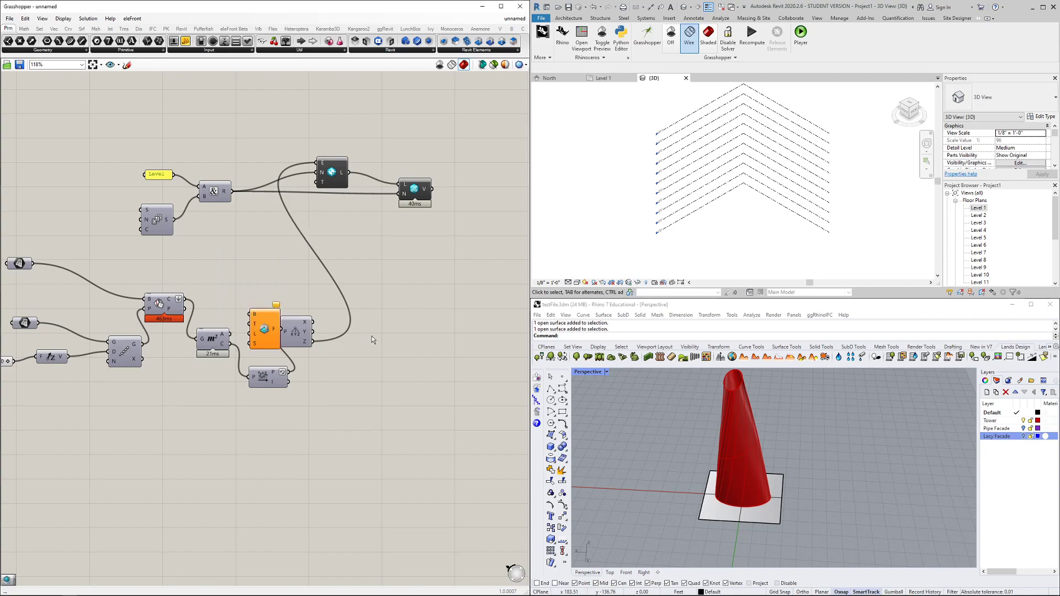
drag(348, 320, 422, 320)
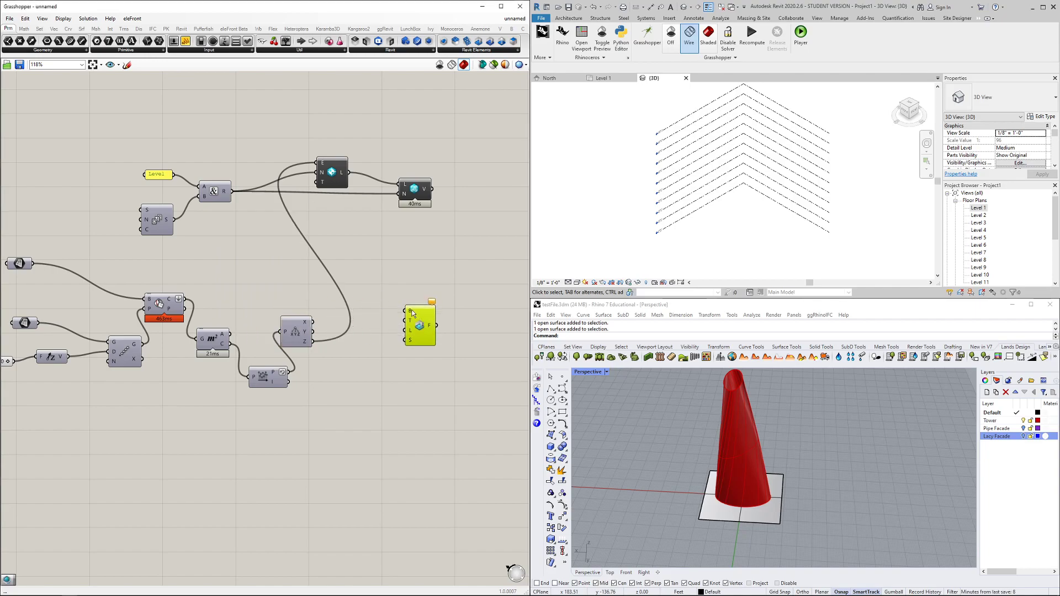
right_click(409, 333)
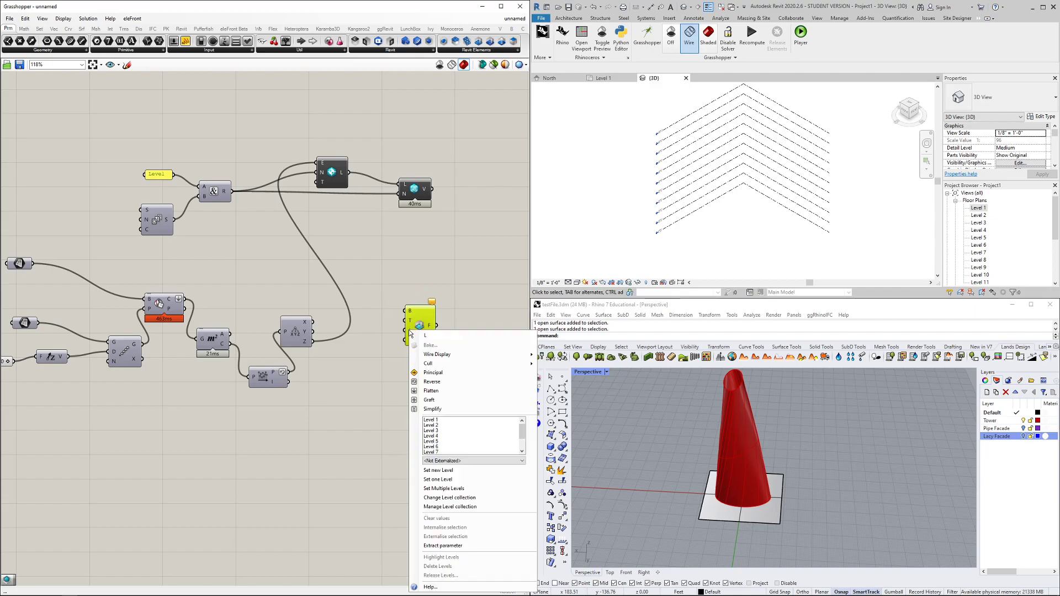
click(354, 297)
Wire the ellipse curves into the floor's Boundary input, creating a Generic - 12" floor
drag(295, 124, 451, 237)
click(375, 204)
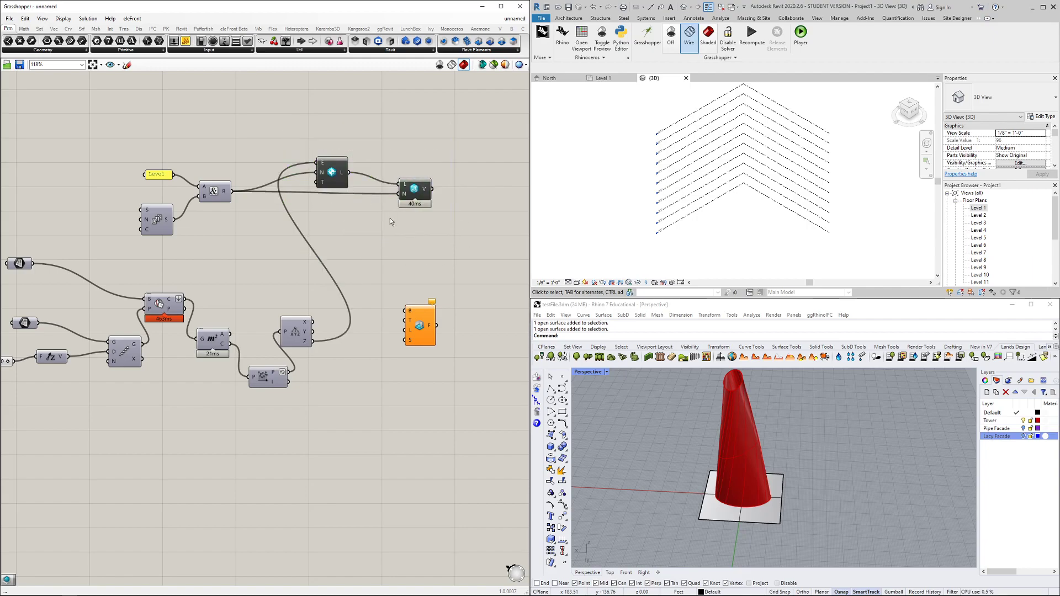
right_click(410, 335)
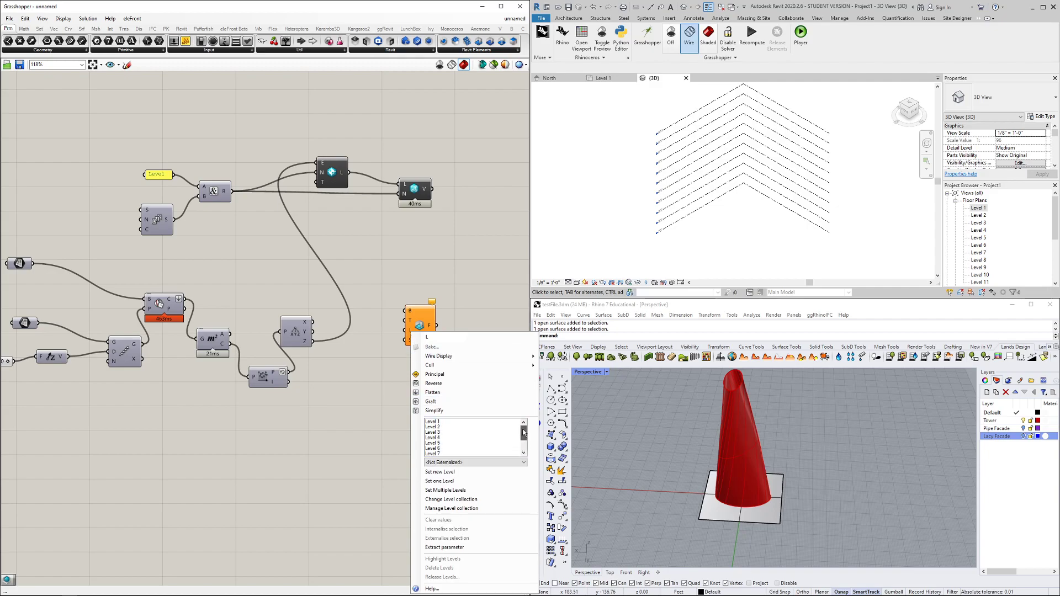
click(363, 392)
drag(413, 313, 415, 344)
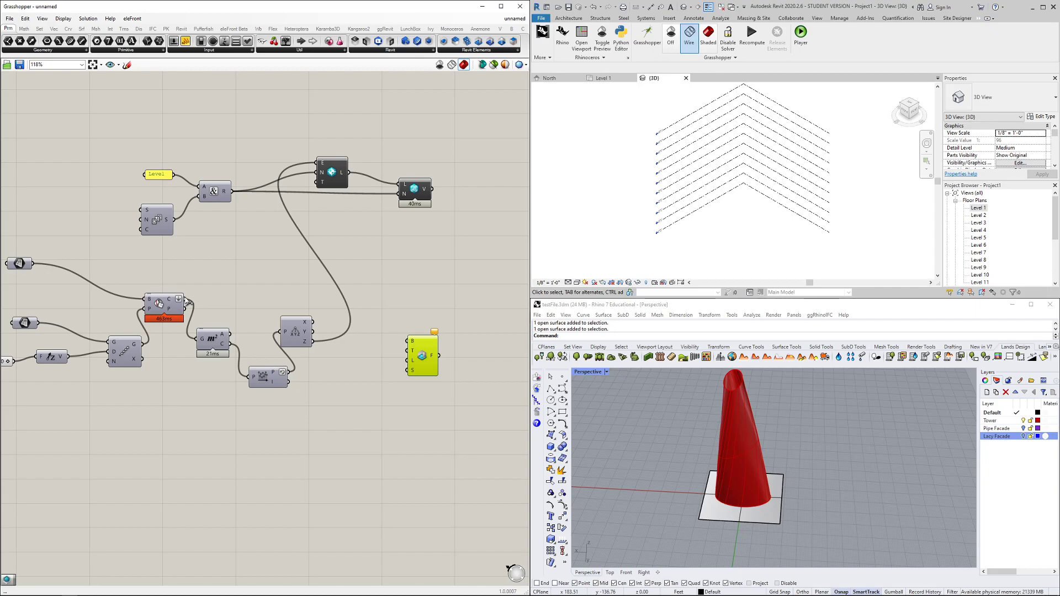
drag(185, 299, 420, 353)
scroll(712, 245, up, 3)
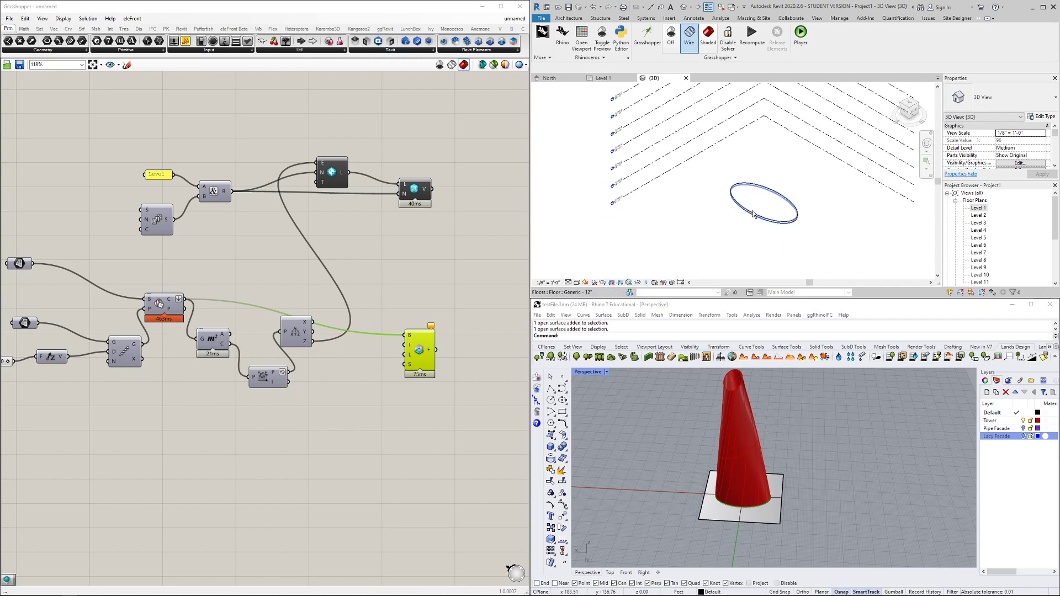
Route the ellipse curves through a Graft component into the floor's Boundary input
click(751, 212)
shift+middle_drag(717, 262, 745, 225)
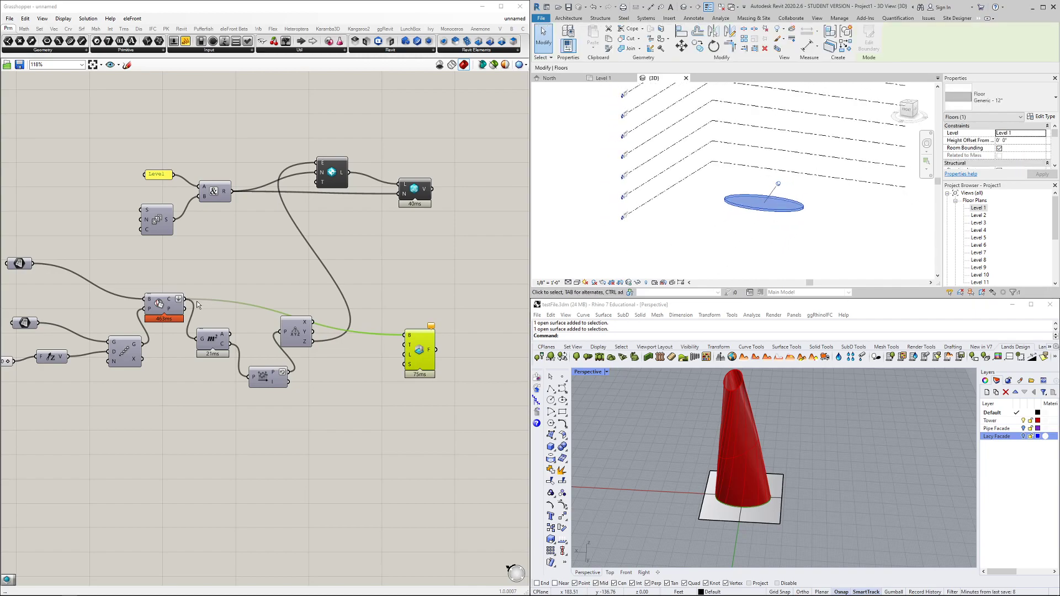
double_click(353, 380)
text(gra)
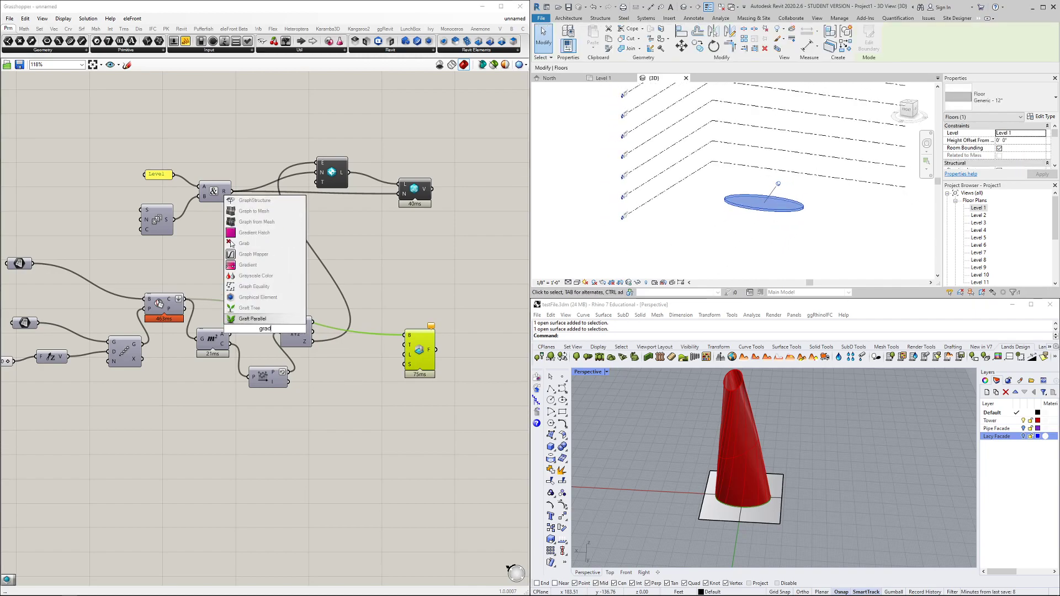
key(Return)
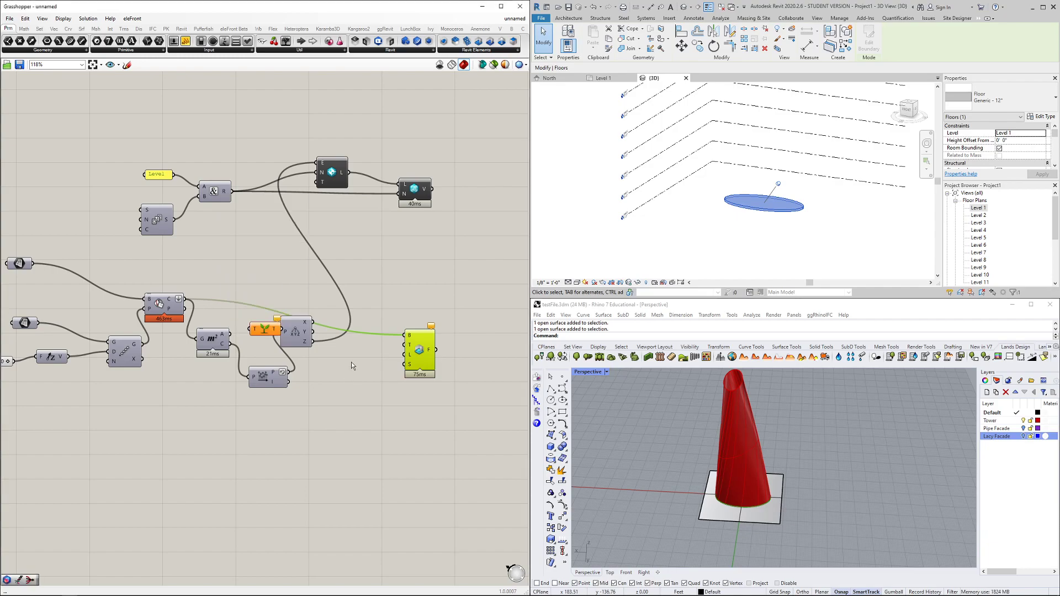
drag(368, 350, 358, 346)
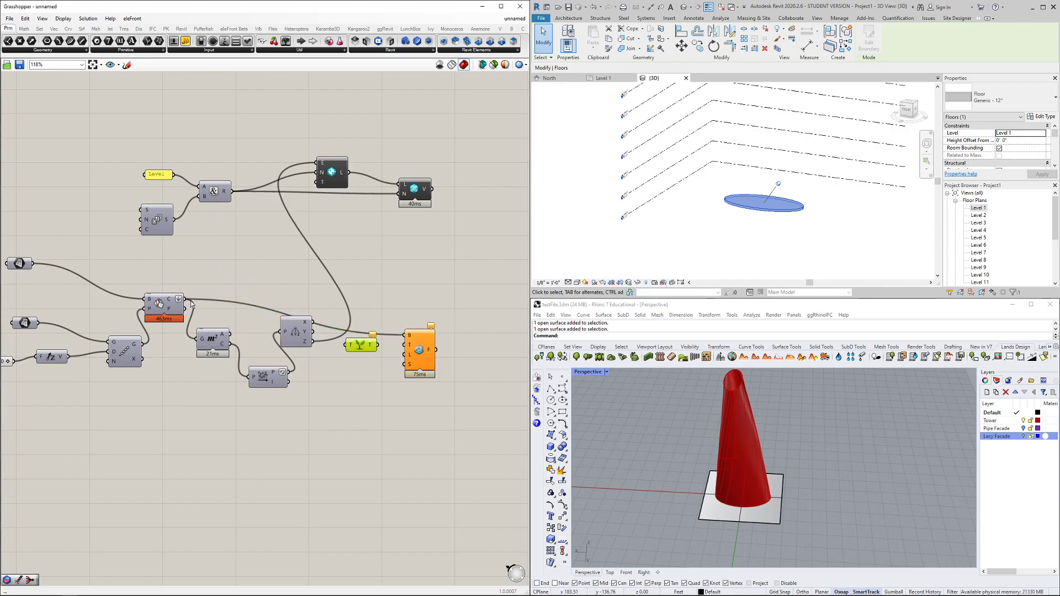
drag(296, 333, 310, 374)
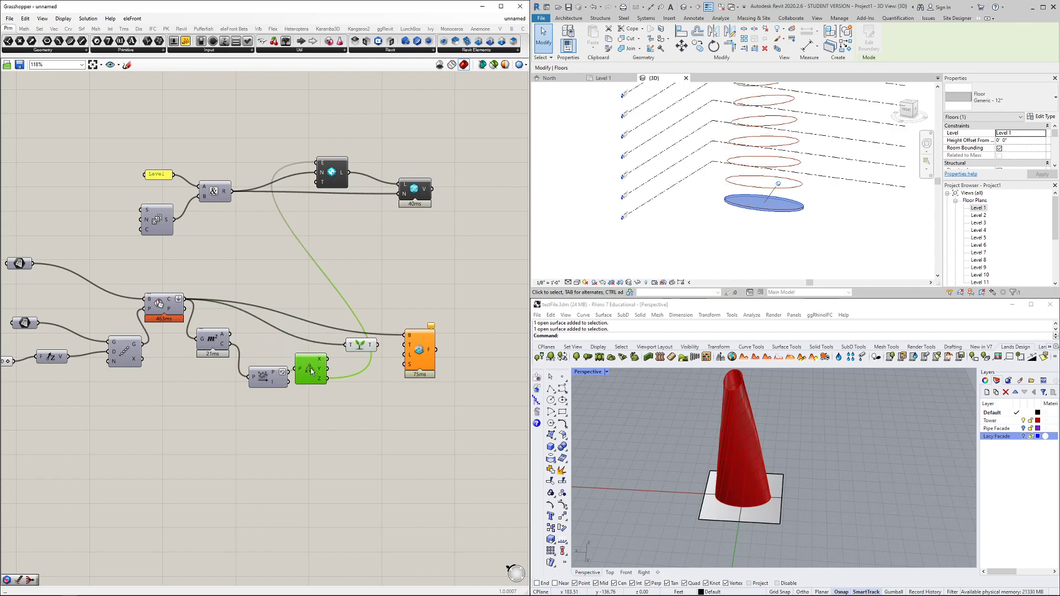
drag(399, 335, 425, 344)
scroll(664, 228, down, 2)
Orbit Revit's 3D view and select the top floors, including Level 10, to inspect them
click(707, 231)
shift+middle_drag(690, 255, 710, 245)
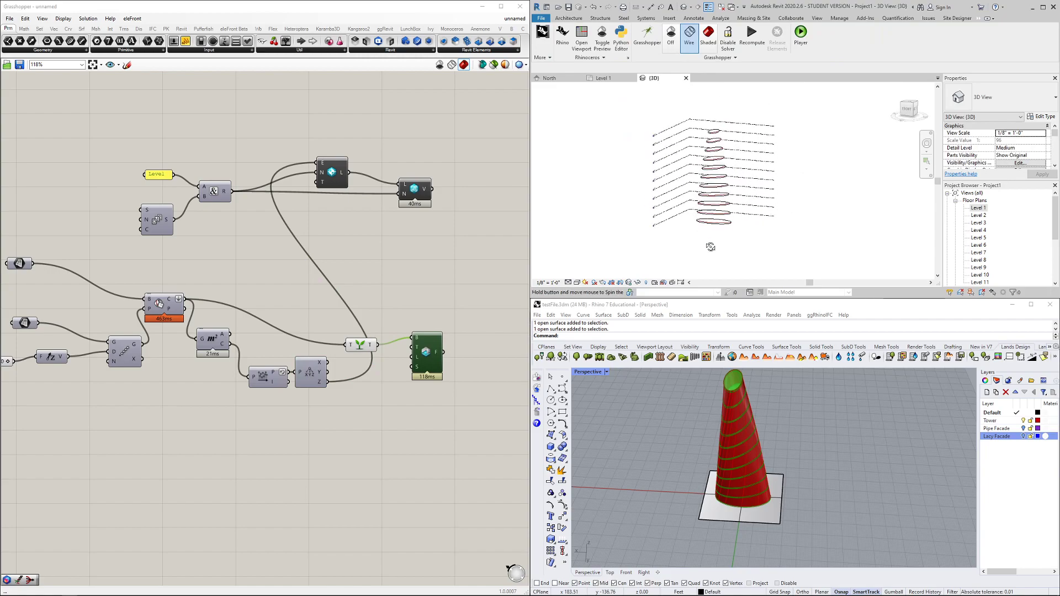
scroll(718, 97, up, 5)
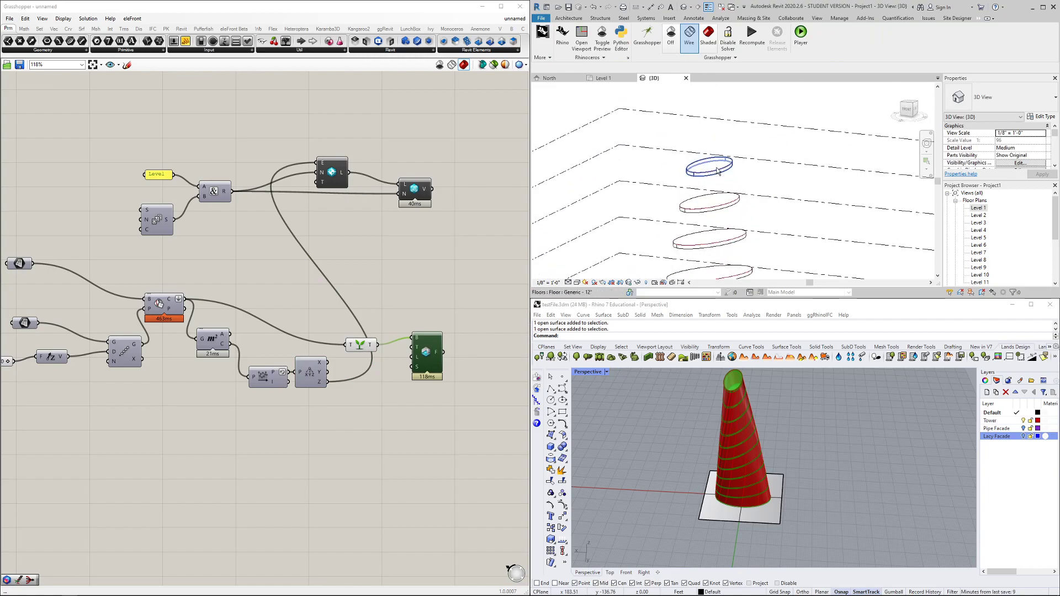
click(717, 171)
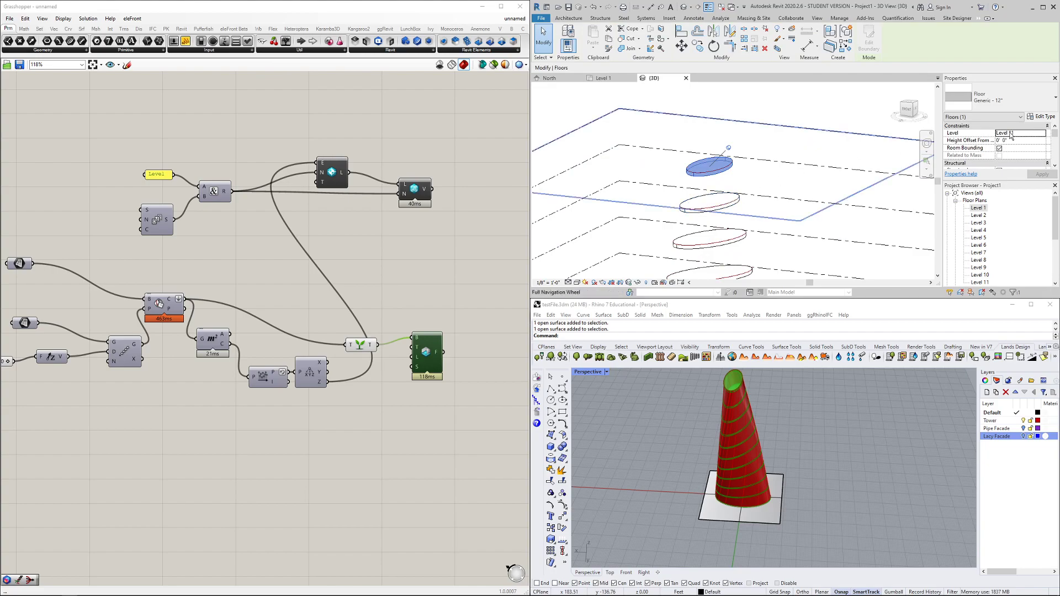
click(734, 207)
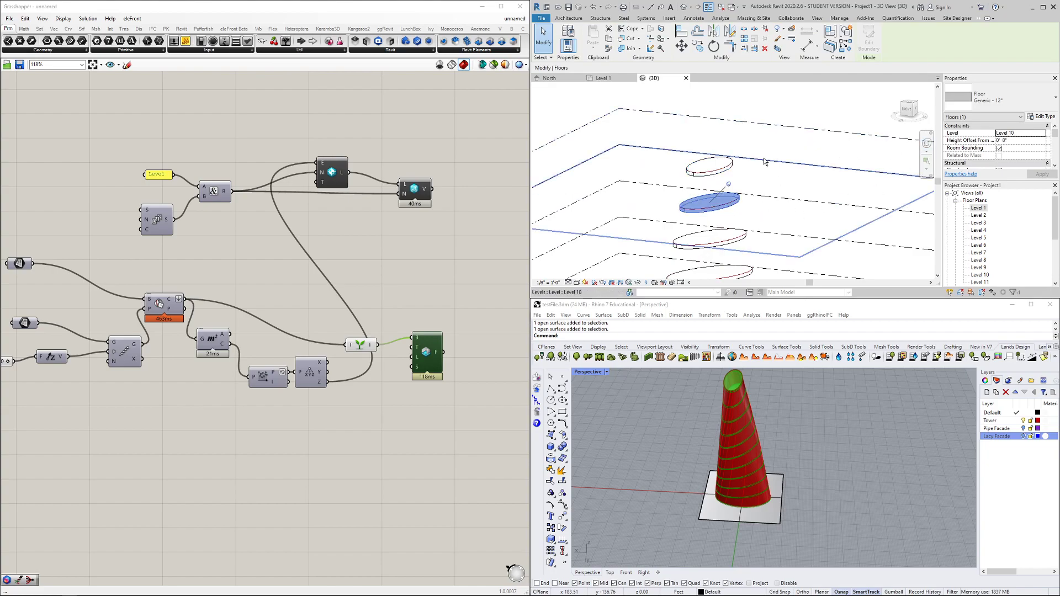
scroll(762, 161, down, 1)
click(763, 175)
click(403, 376)
scroll(405, 377, up, 3)
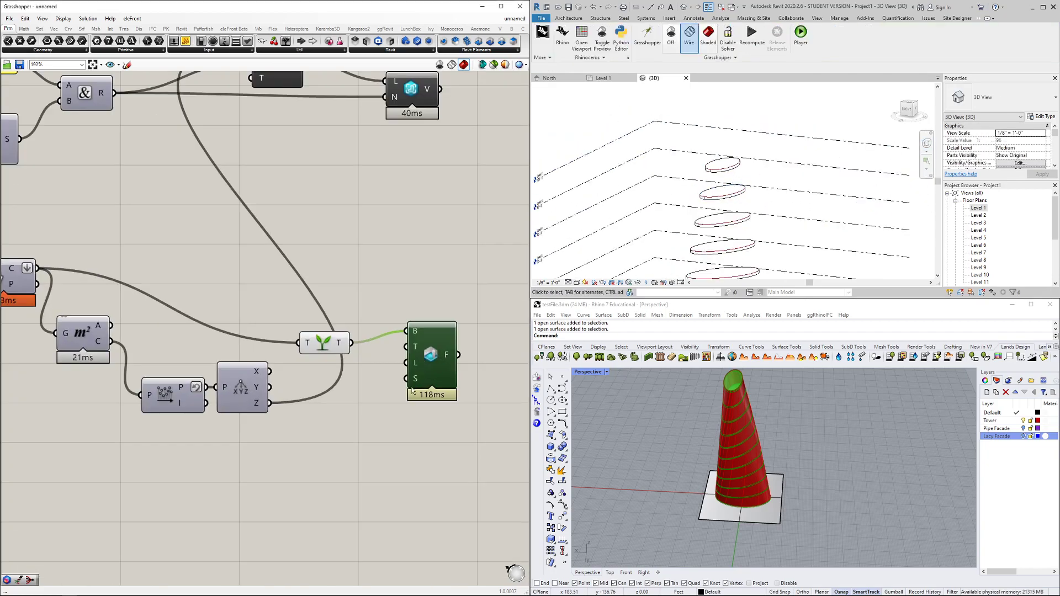
drag(428, 377, 439, 353)
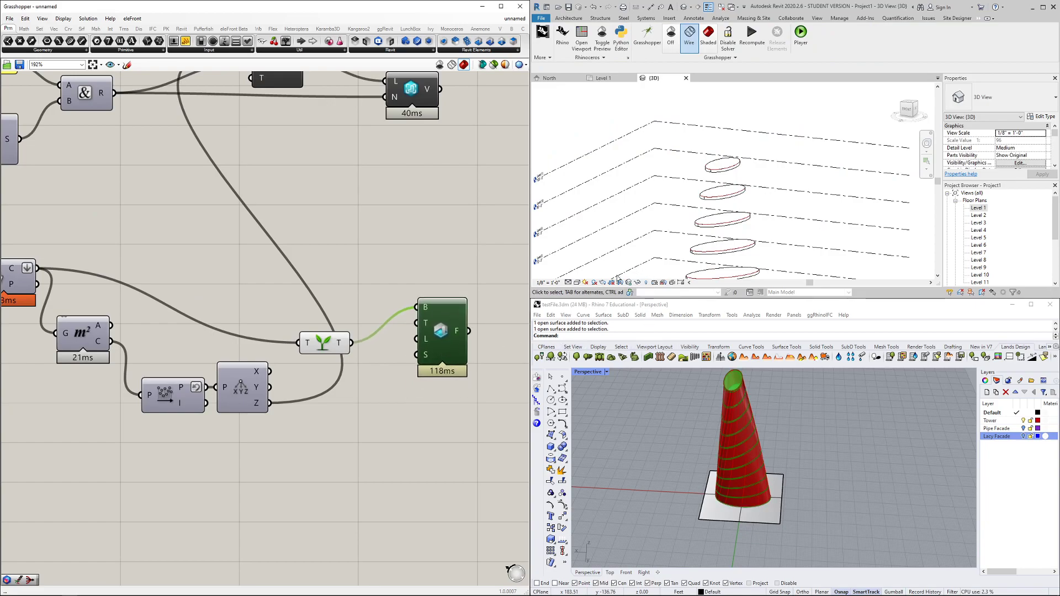
shift+middle_drag(678, 204, 674, 228)
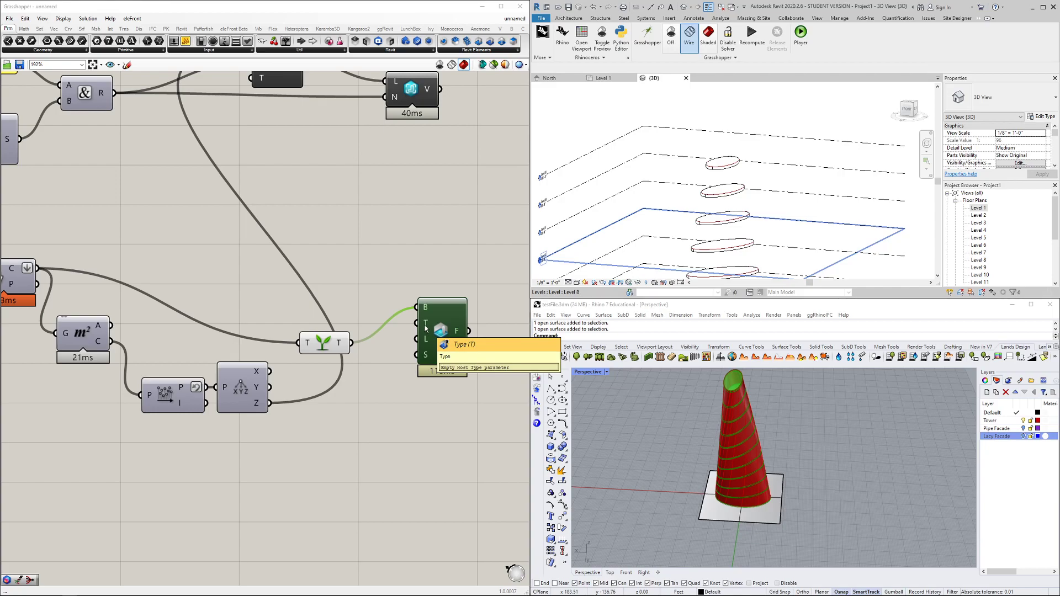
Filter the floor component's Type input list to the Floors category
right_click(426, 324)
click(447, 421)
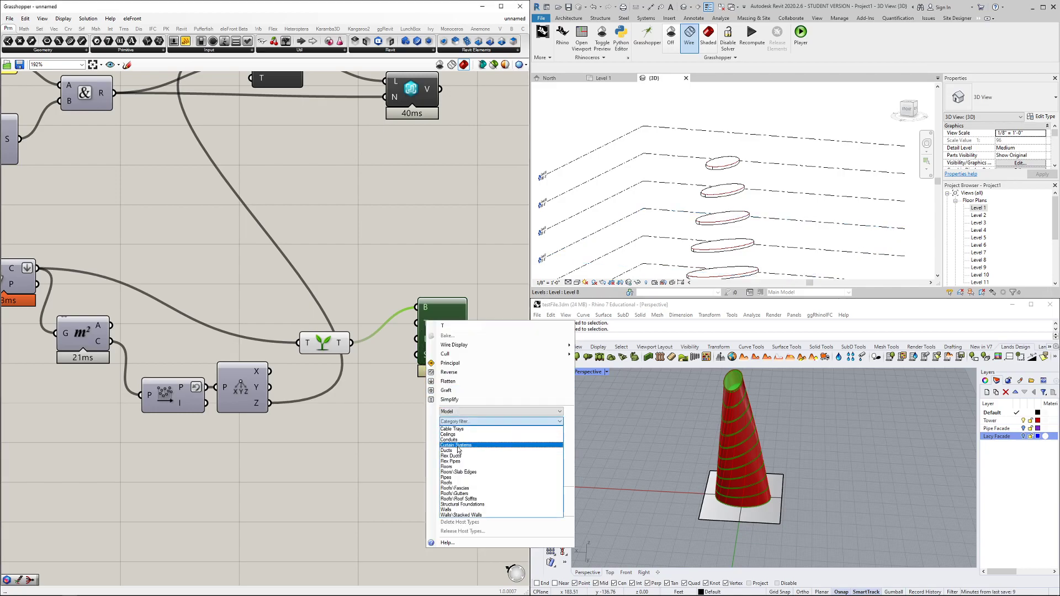
click(452, 471)
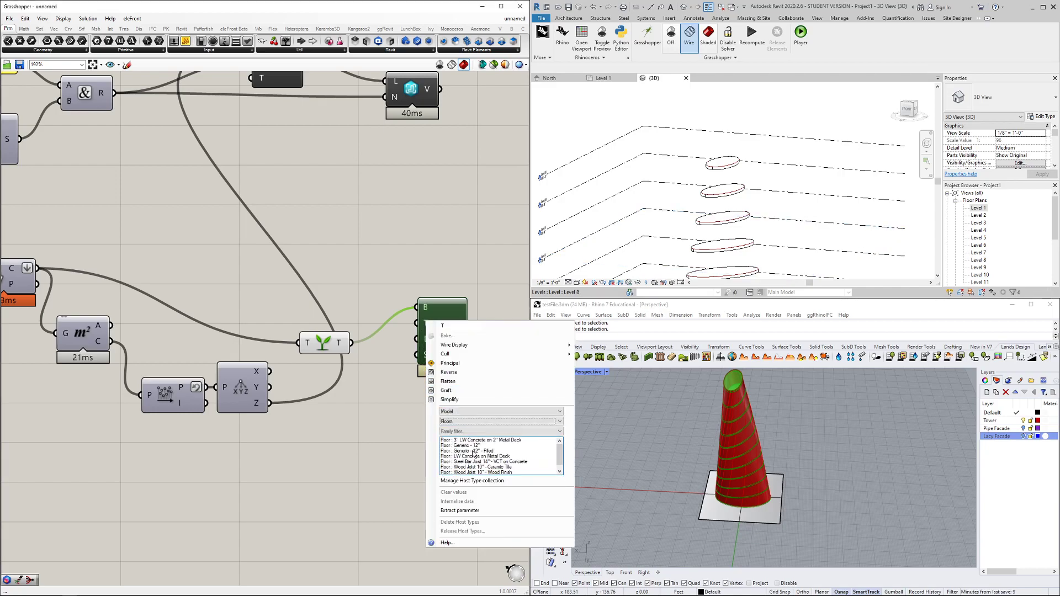
click(622, 261)
click(720, 162)
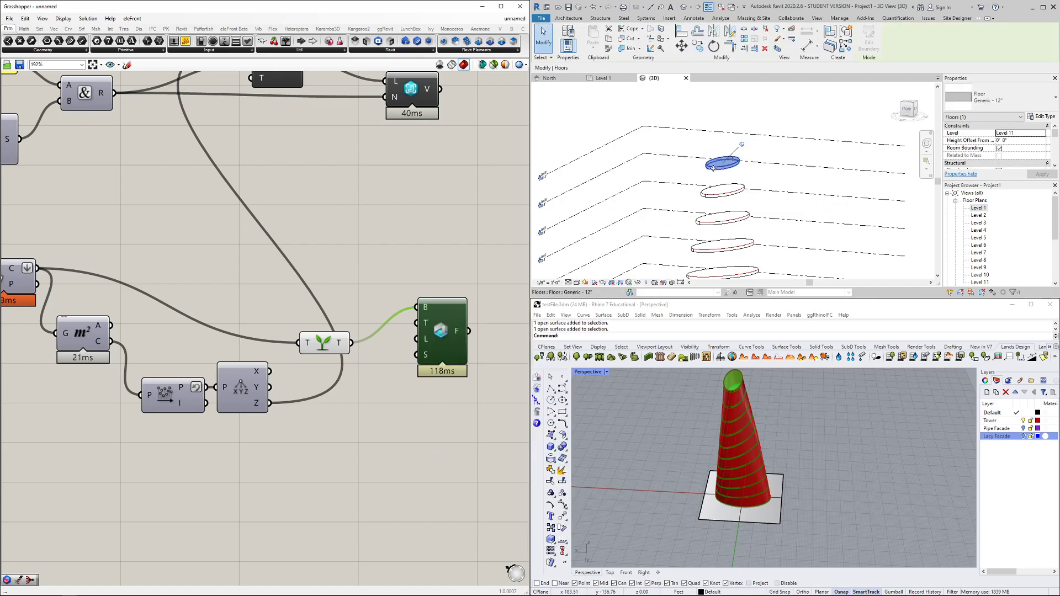
Assign Floor : Wood Joist 10" - Ceramic Tile to the floors and check the second and third floors
right_click(425, 340)
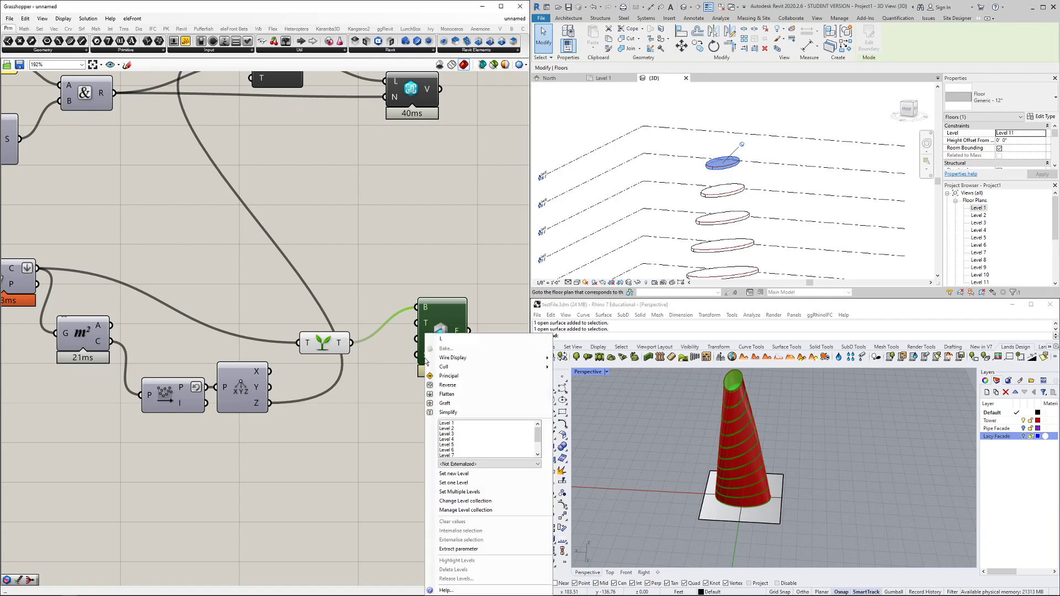
click(403, 354)
right_click(422, 324)
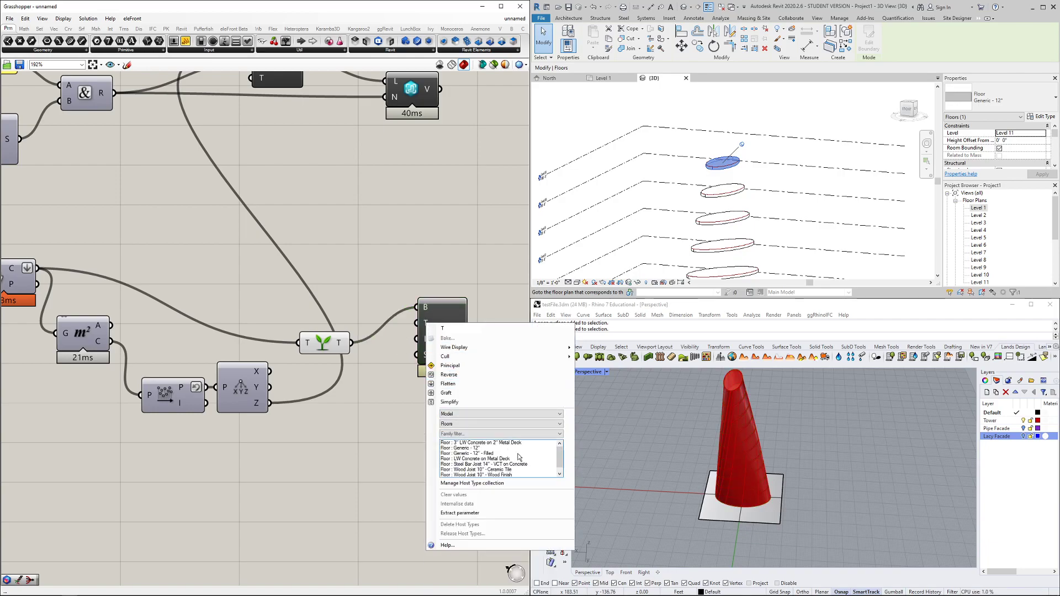
scroll(561, 460, down, 1)
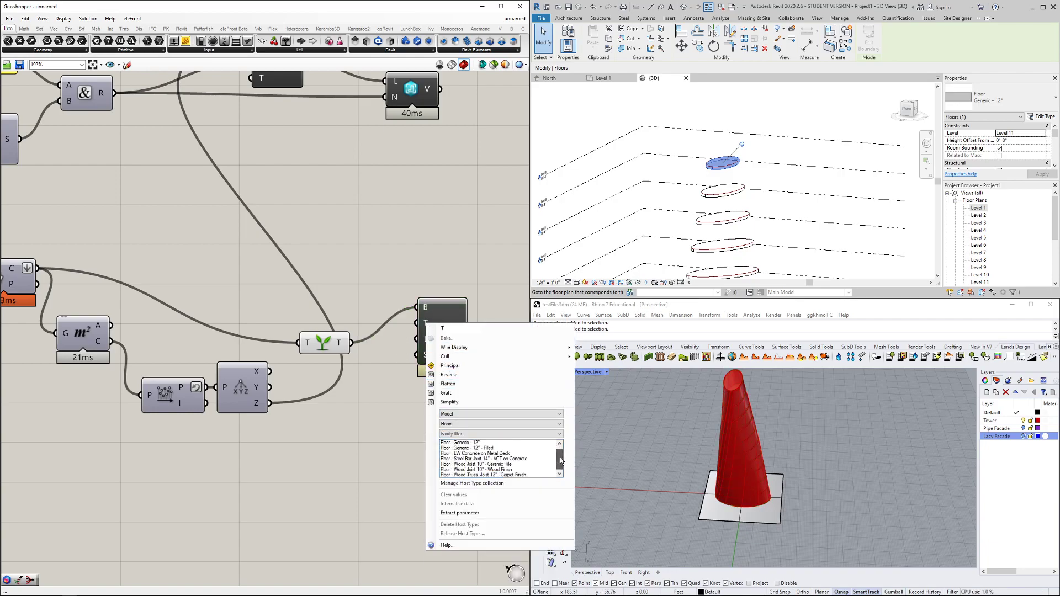
click(501, 464)
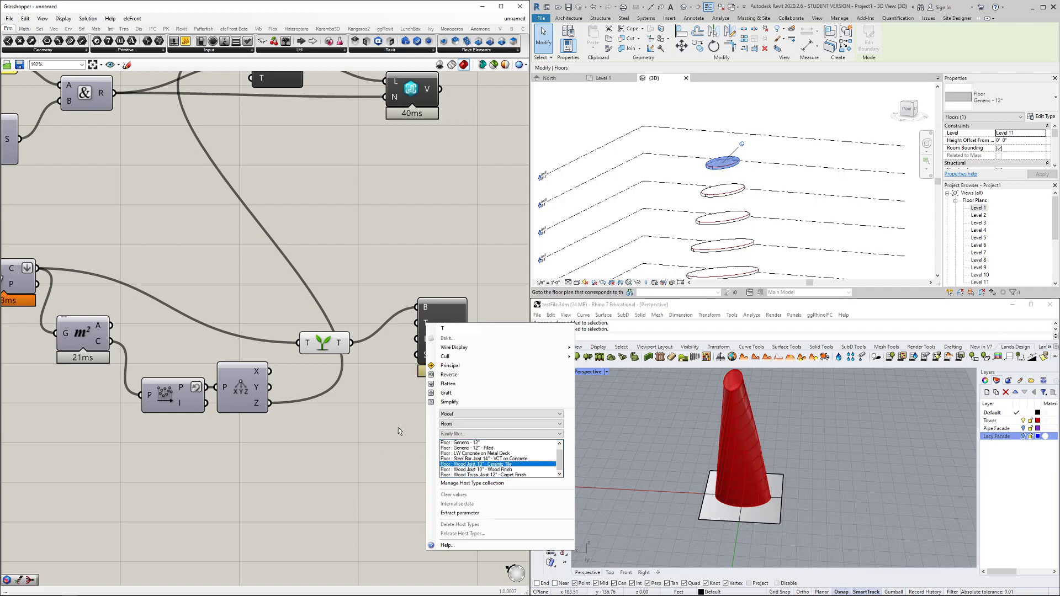
click(402, 445)
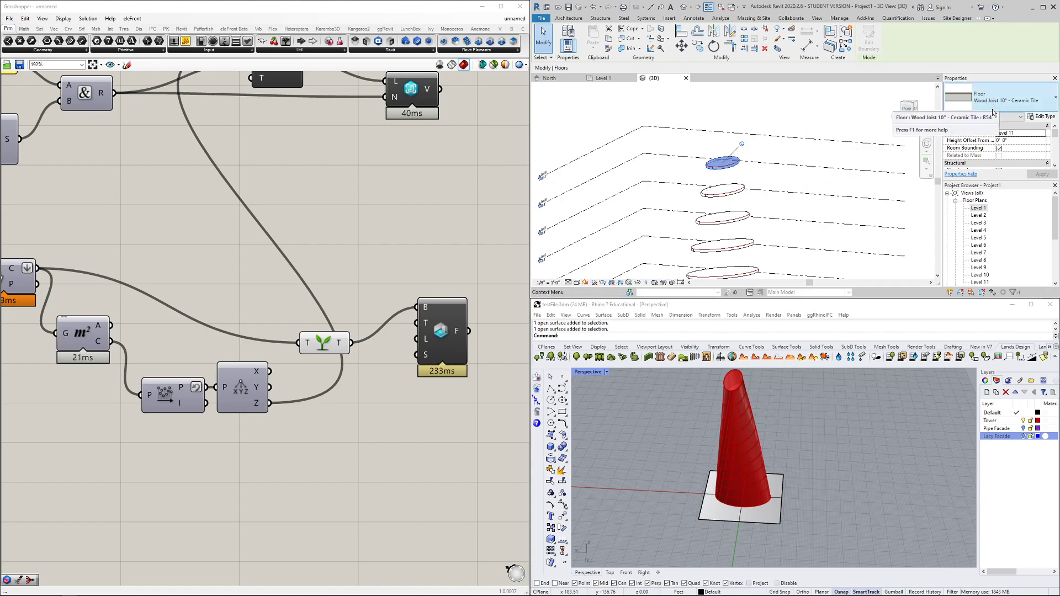
click(722, 194)
click(720, 222)
click(719, 244)
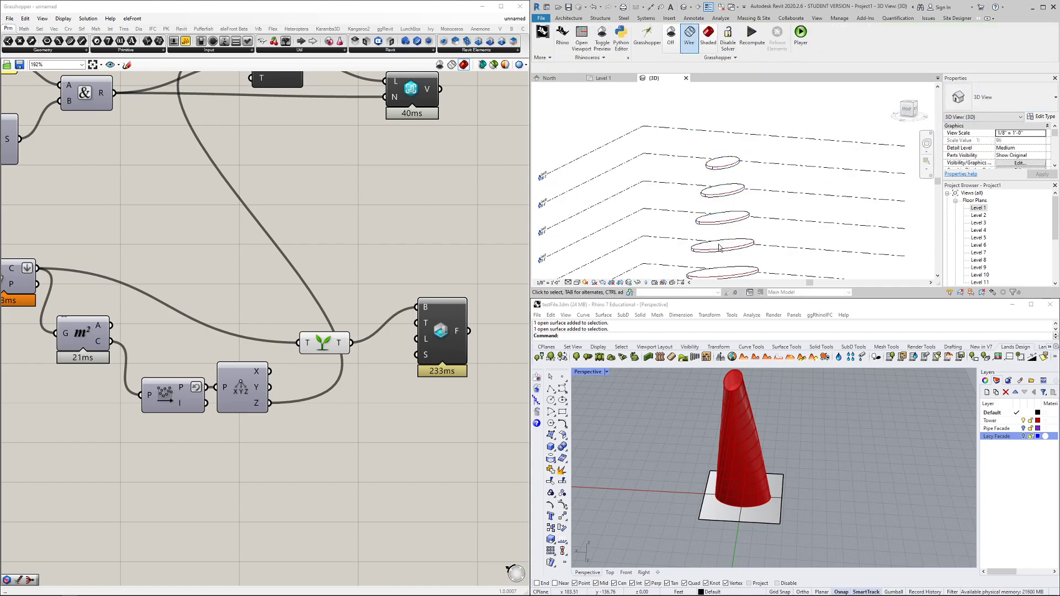
scroll(719, 246, down, 2)
click(840, 234)
scroll(796, 197, down, 1)
shift+middle_drag(825, 192, 732, 233)
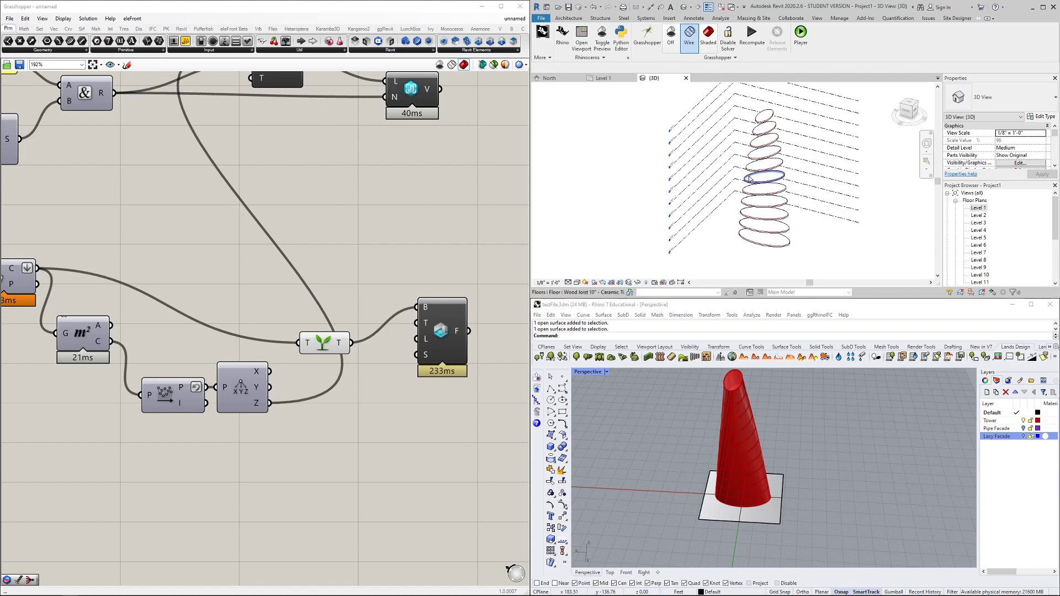
scroll(743, 195, up, 3)
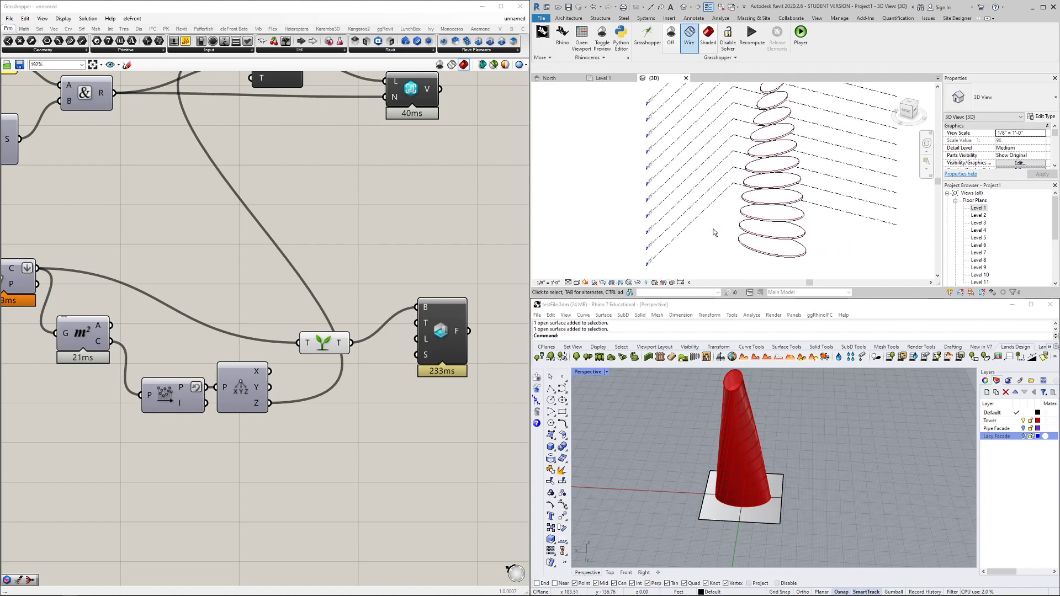
click(697, 393)
right_drag(679, 432, 738, 415)
scroll(761, 272, down, 1)
scroll(745, 260, up, 1)
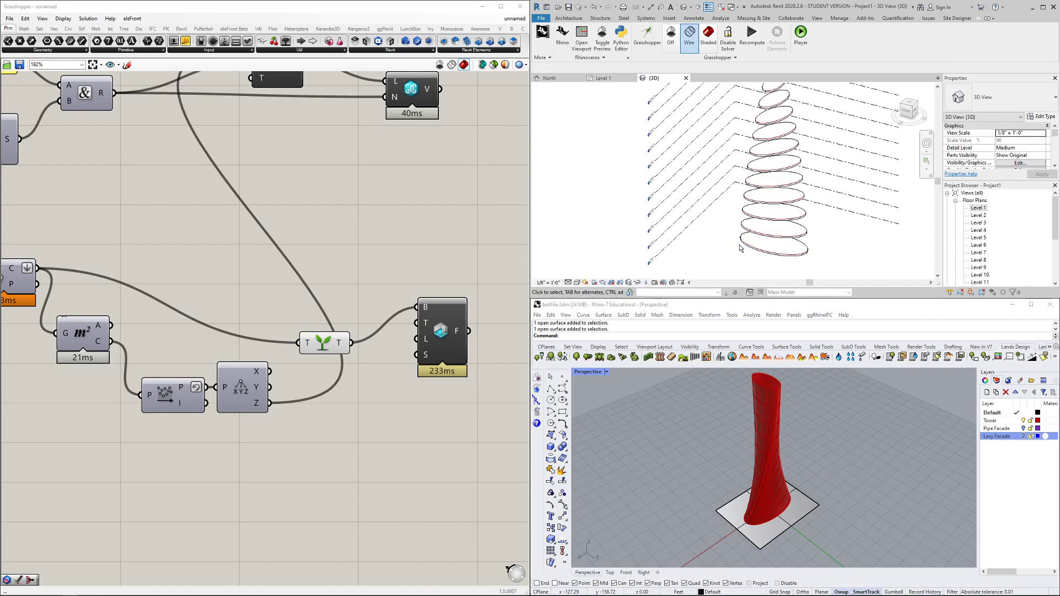
shift+middle_drag(722, 237, 765, 248)
scroll(300, 286, down, 3)
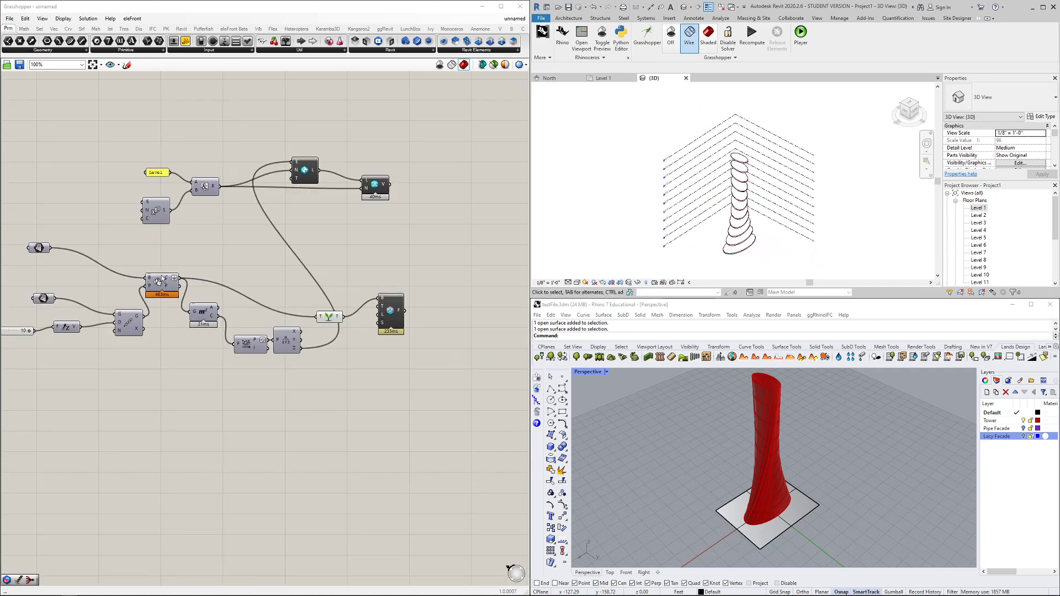
Preview the floor component's output and the Y component's curves in the definition
right_drag(276, 260, 279, 275)
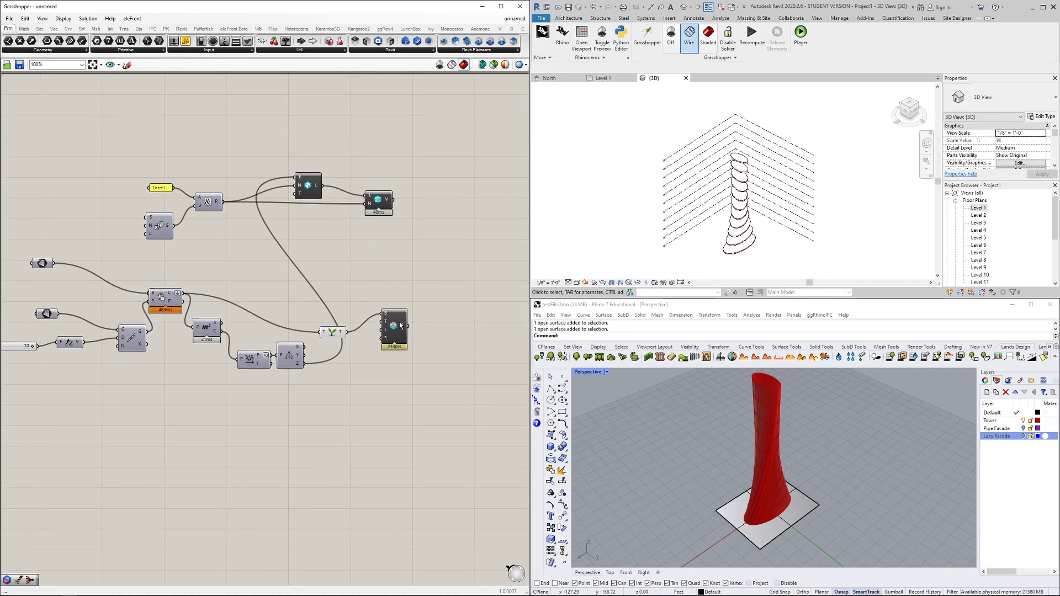
scroll(699, 237, up, 2)
shift+middle_drag(726, 237, 705, 224)
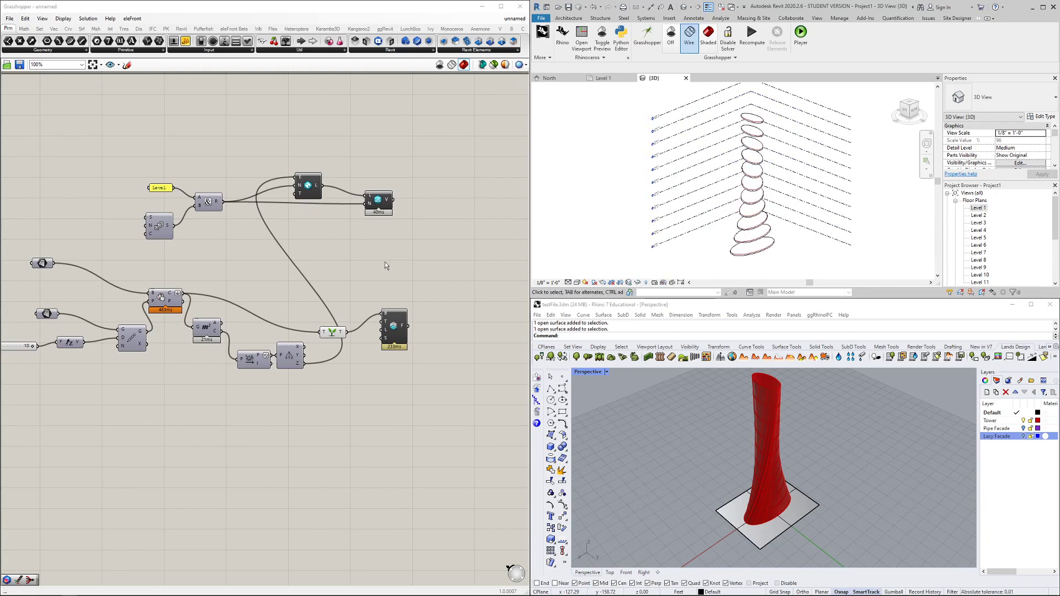
drag(402, 340, 407, 335)
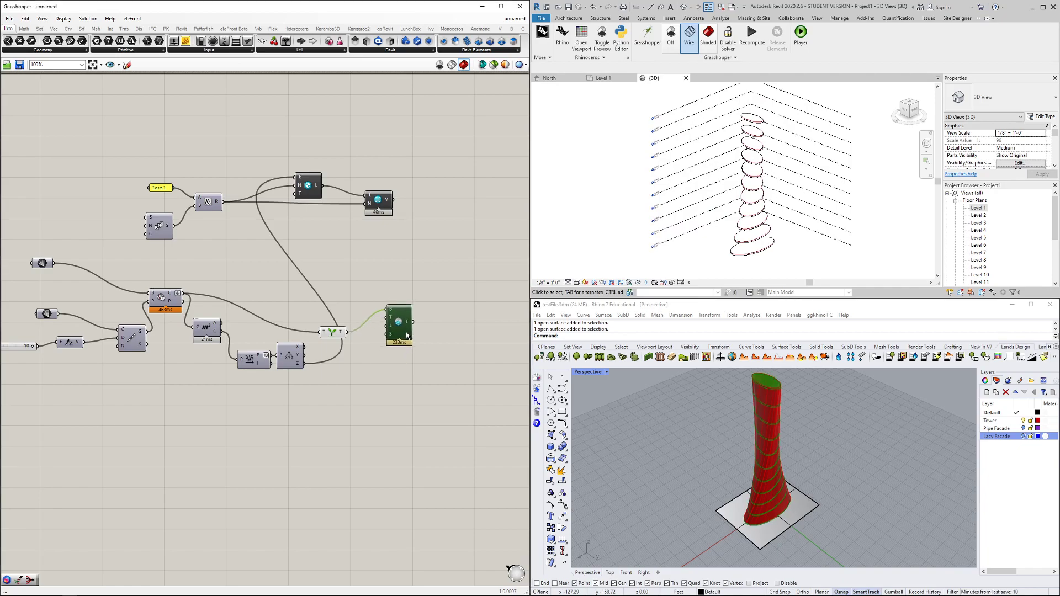
click(450, 353)
scroll(442, 354, down, 3)
right_drag(377, 382, 372, 299)
scroll(362, 270, up, 1)
scroll(362, 270, up, 1)
click(373, 298)
click(315, 305)
right_drag(326, 389, 333, 353)
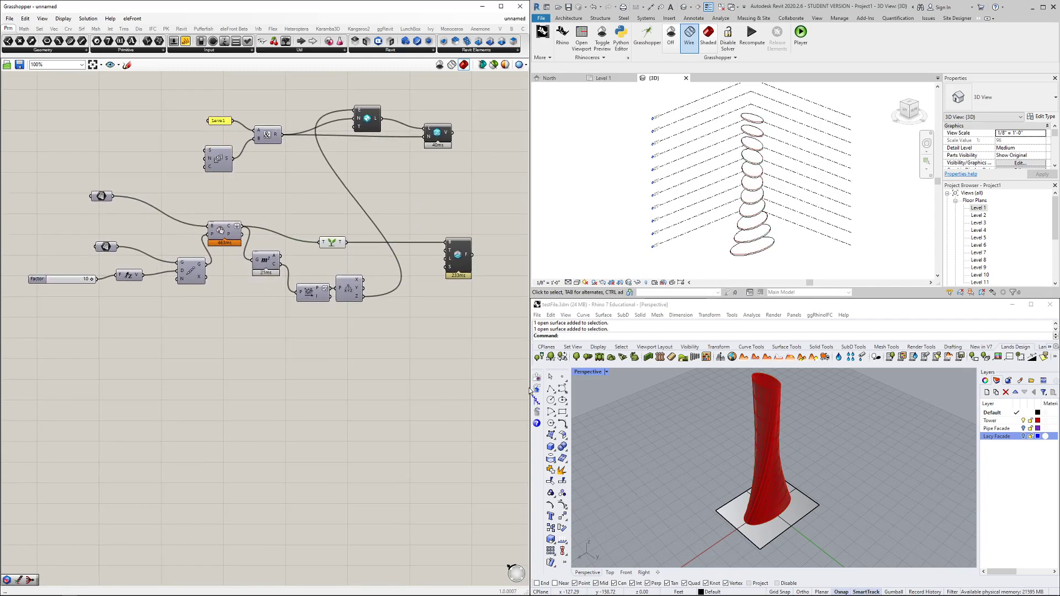
Select the lacy facade in Rhino and move the geometry parameter below the definition
click(765, 401)
right_drag(755, 432, 711, 438)
right_drag(196, 394, 268, 367)
drag(172, 165, 146, 351)
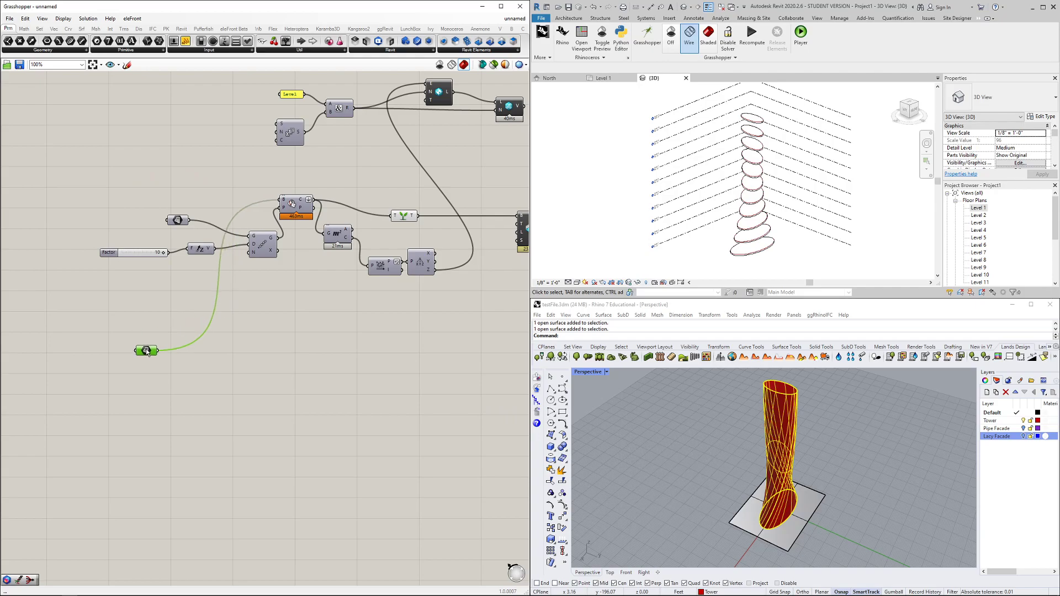
Search 'direct shape ge' and place the Add Geometry DirectShape component below the definition
right_drag(232, 421, 236, 356)
scroll(234, 340, down, 1)
double_click(257, 356)
text(direct)
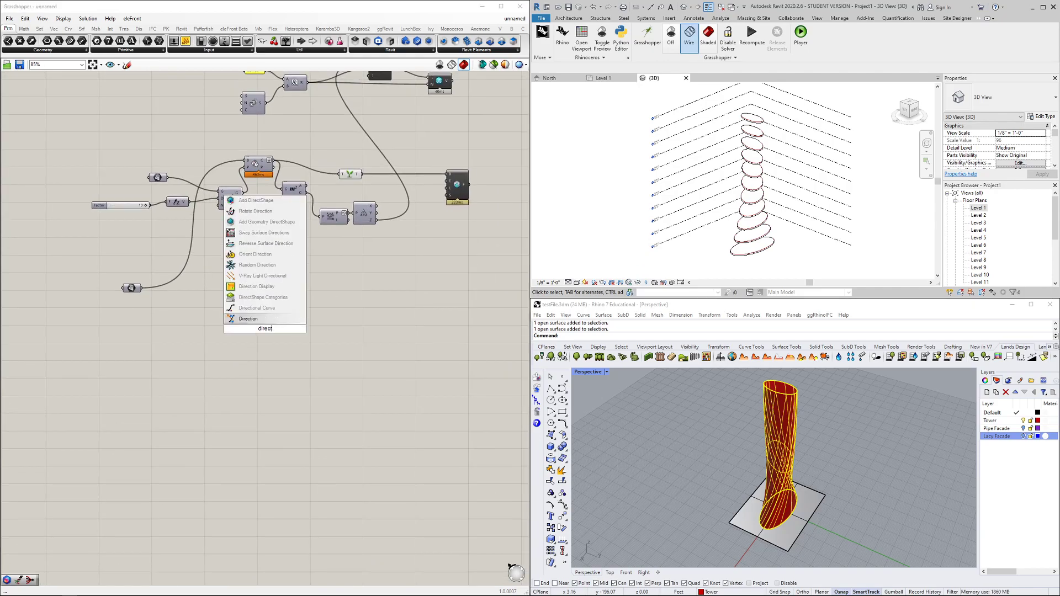
text( shape g)
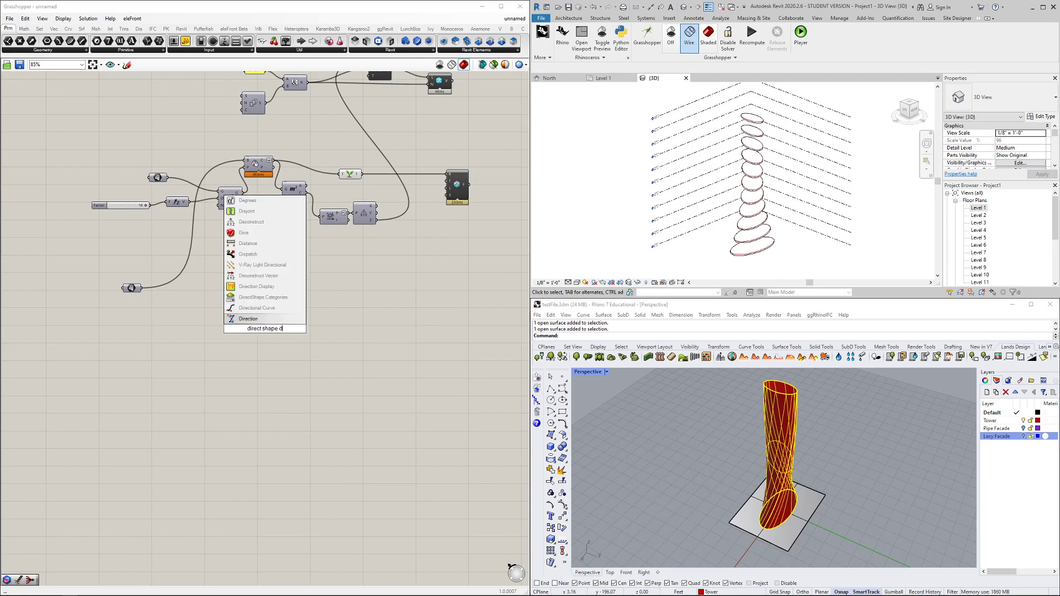
text(e)
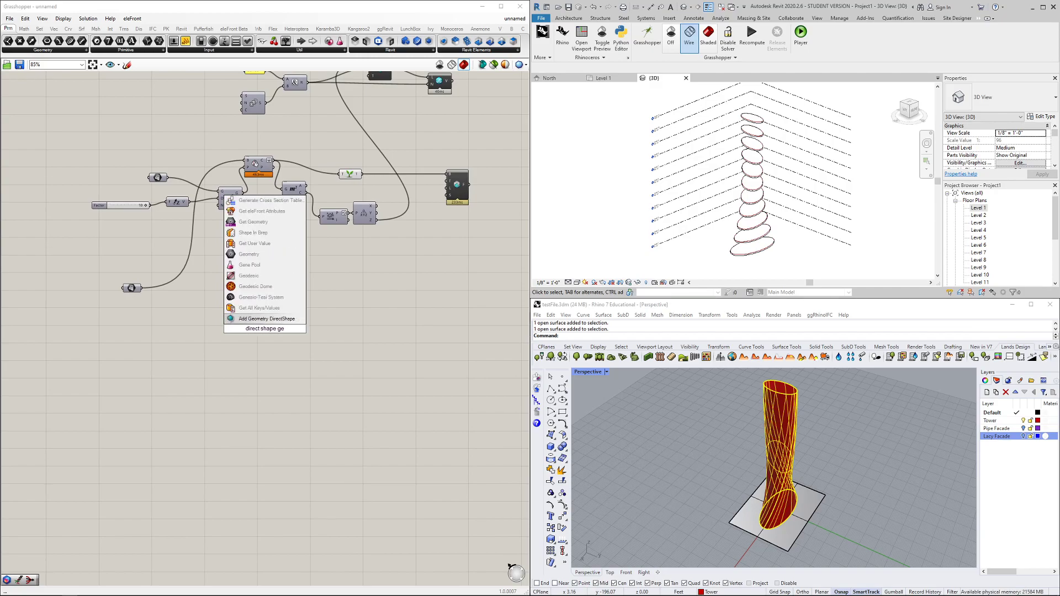
click(267, 318)
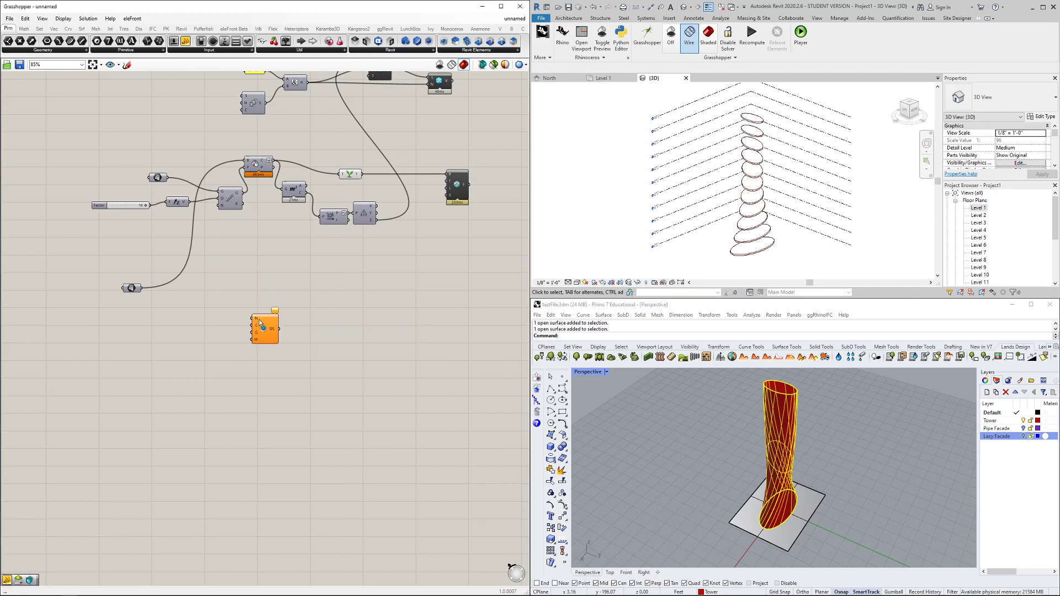
Try a search for 'geometry shape cat', dismiss it, and browse the Revit components instead
double_click(210, 324)
text(geometry shape ca)
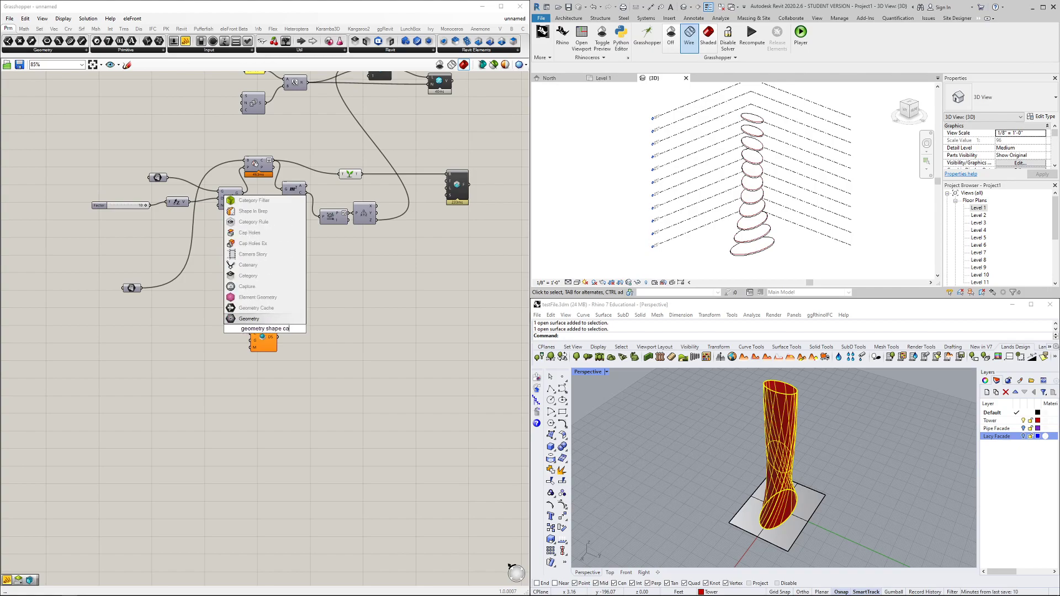
text(t)
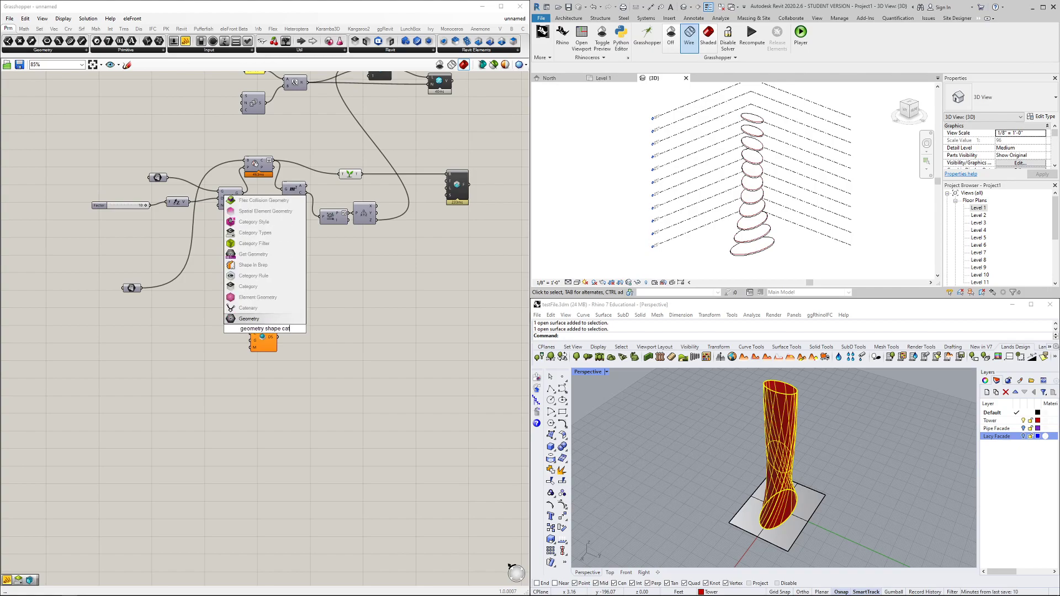
click(235, 149)
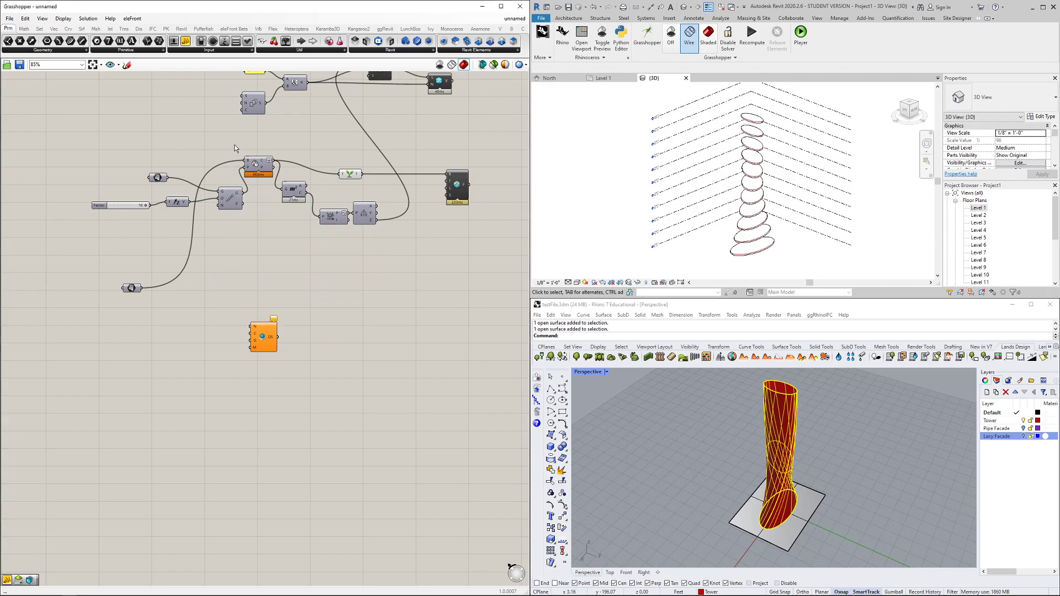
click(392, 51)
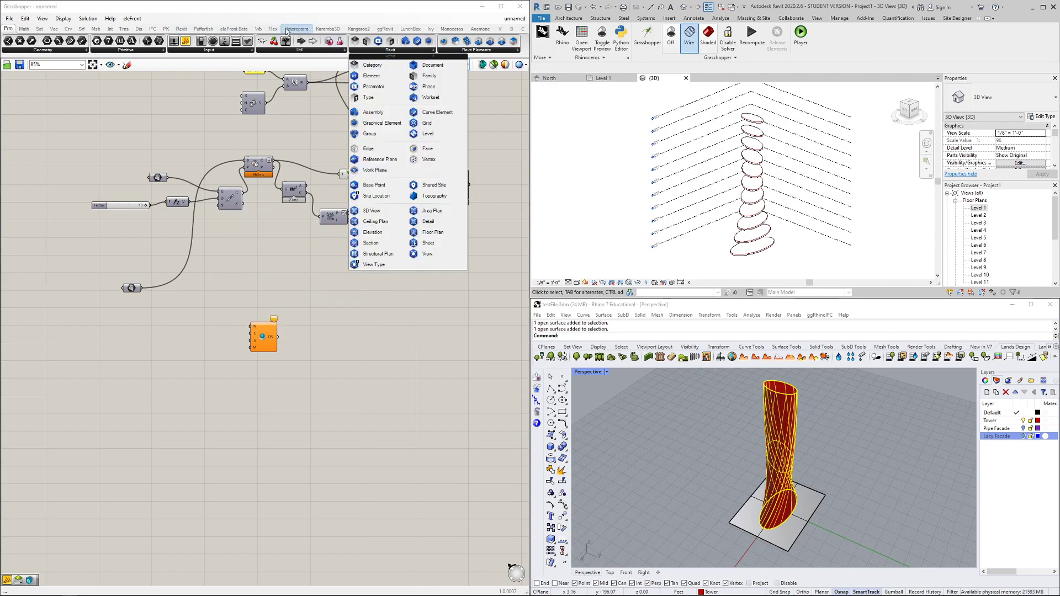
Place a DirectShape Categories picker from the DirectShape panel, set it to Walls, and wire it to C
click(181, 30)
click(89, 53)
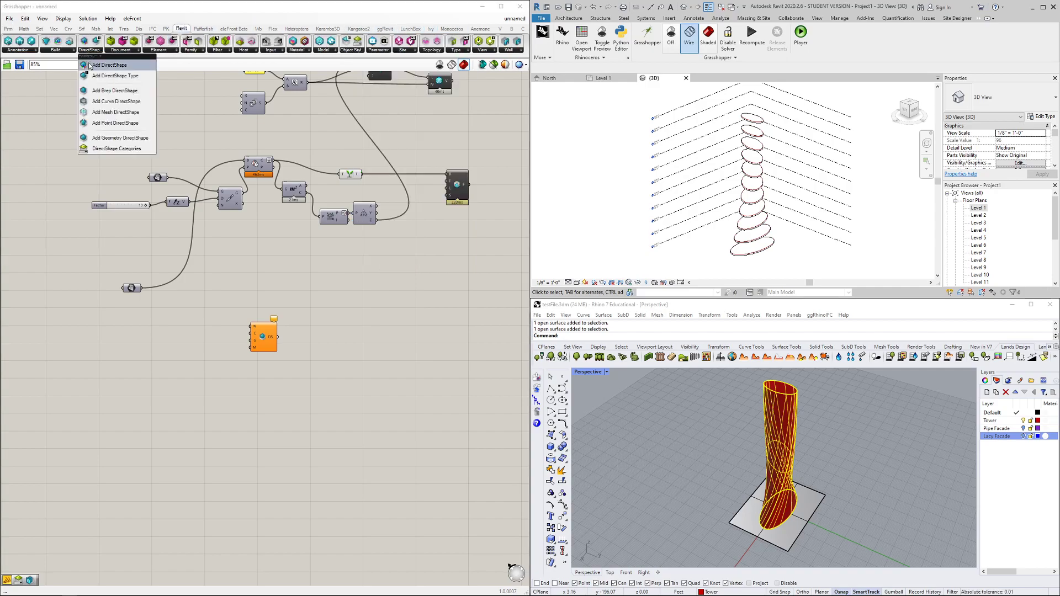
click(117, 153)
click(148, 408)
scroll(148, 409, up, 4)
drag(232, 385, 225, 432)
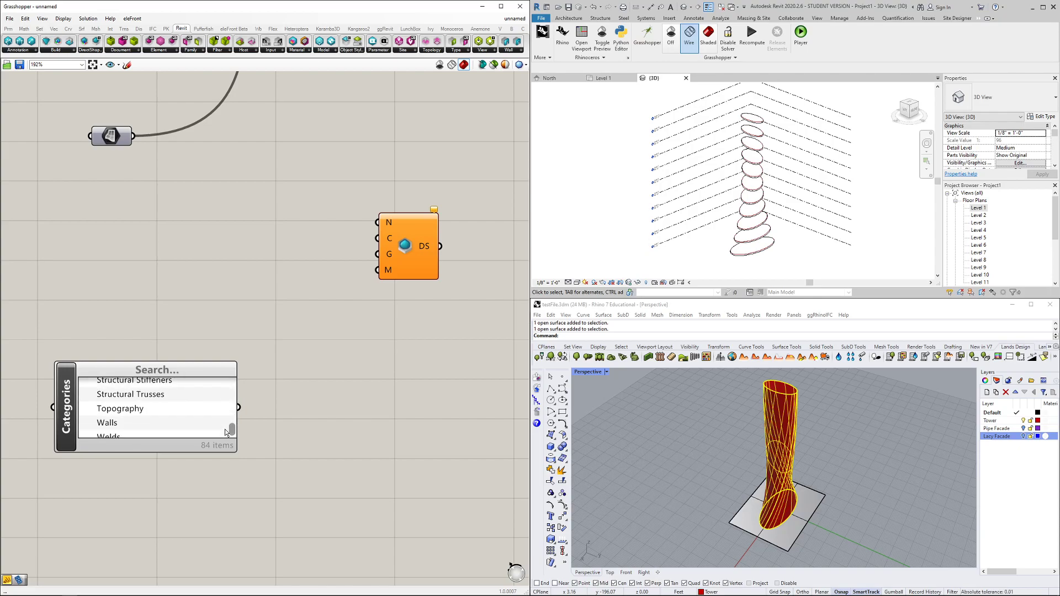
click(106, 423)
drag(310, 325, 365, 244)
Add a '//Exterior Wall' panel beside the DirectShape to name it Exterior Wall
scroll(276, 242, down, 3)
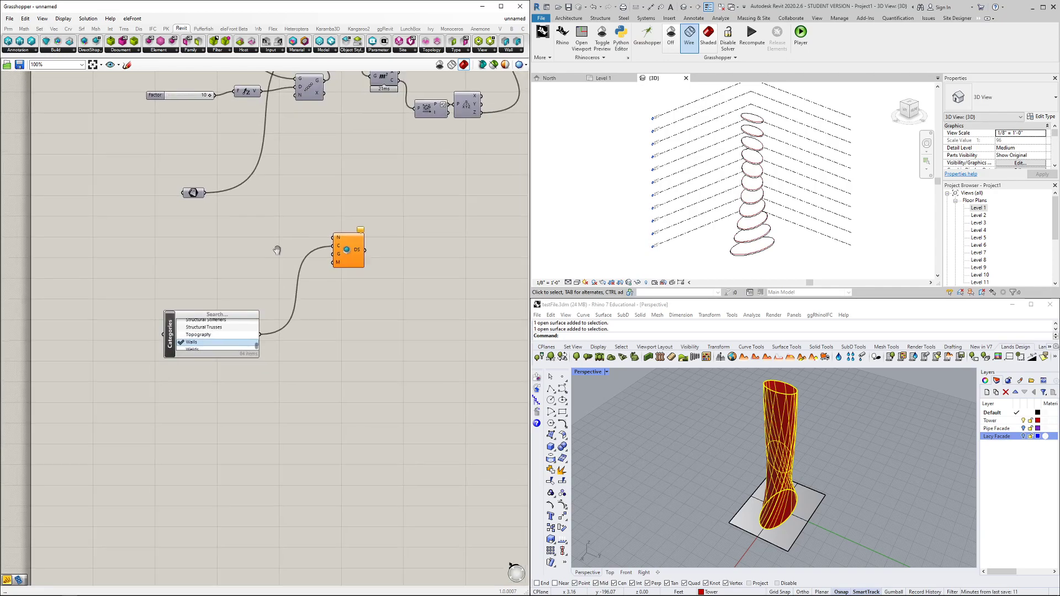
double_click(300, 270)
text(//)
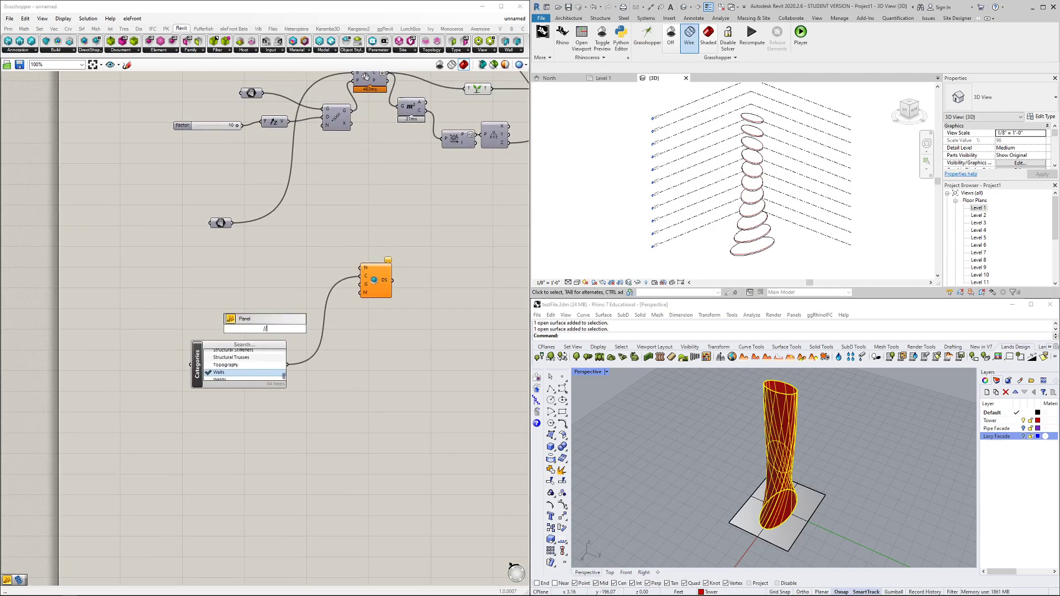
text(Exterior Wal)
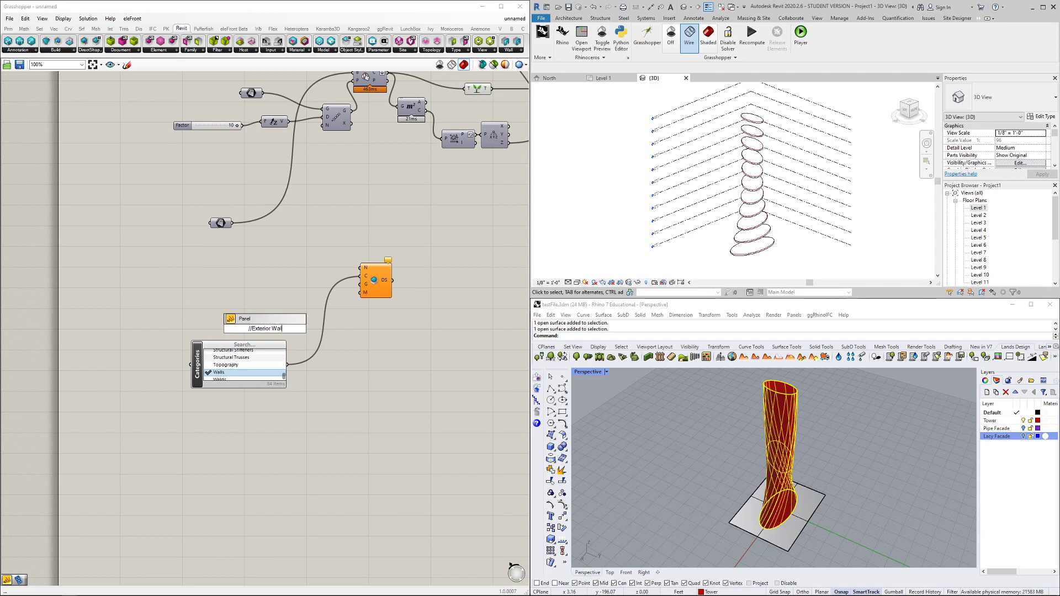
text(l)
key(Return)
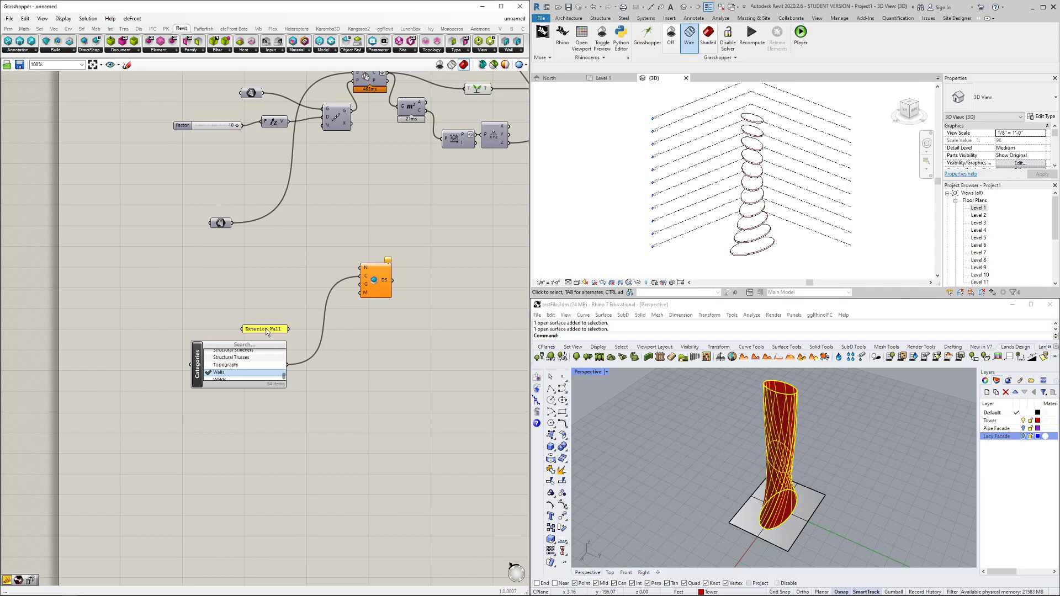
drag(267, 330, 319, 248)
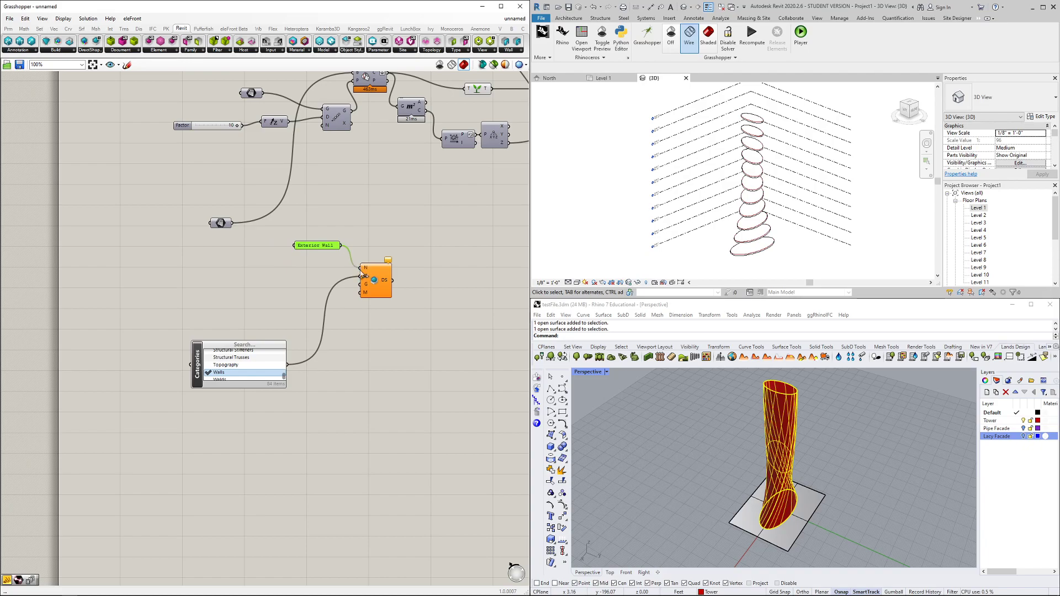
Add a Revit Material parameter set to Glass, Clear Glazing, and feed the tower surface into G
scroll(360, 289, up, 2)
double_click(265, 323)
text(revit mater)
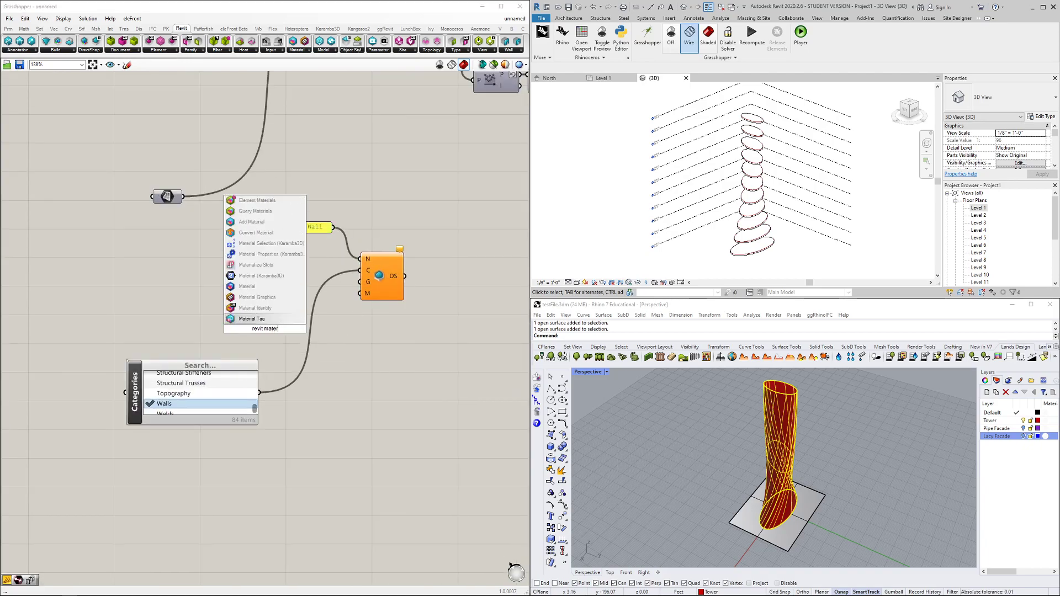
click(266, 288)
drag(267, 329, 276, 337)
right_click(286, 344)
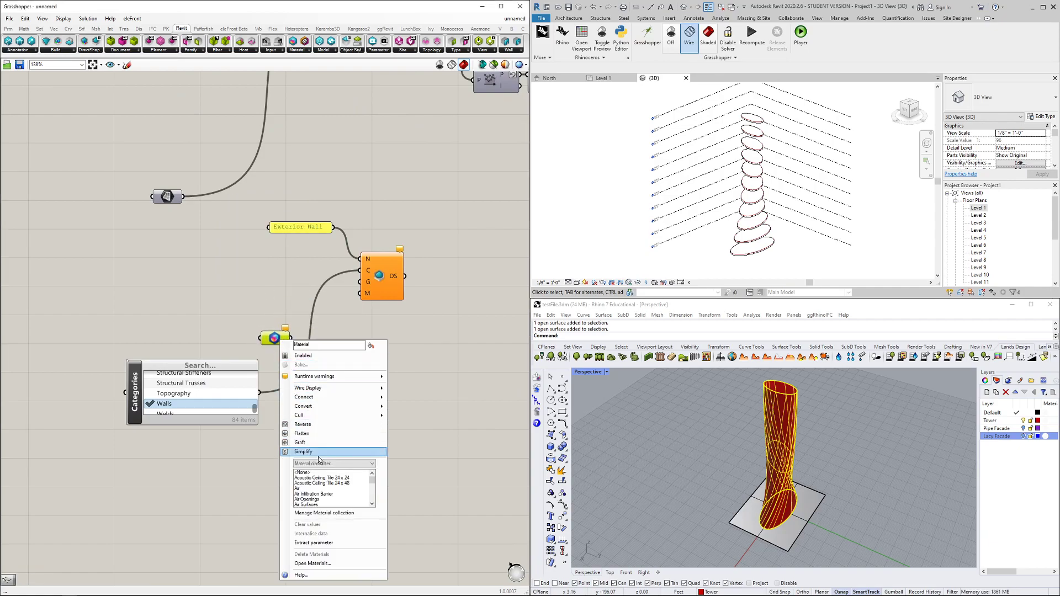
scroll(373, 484, down, 1)
drag(373, 484, 372, 492)
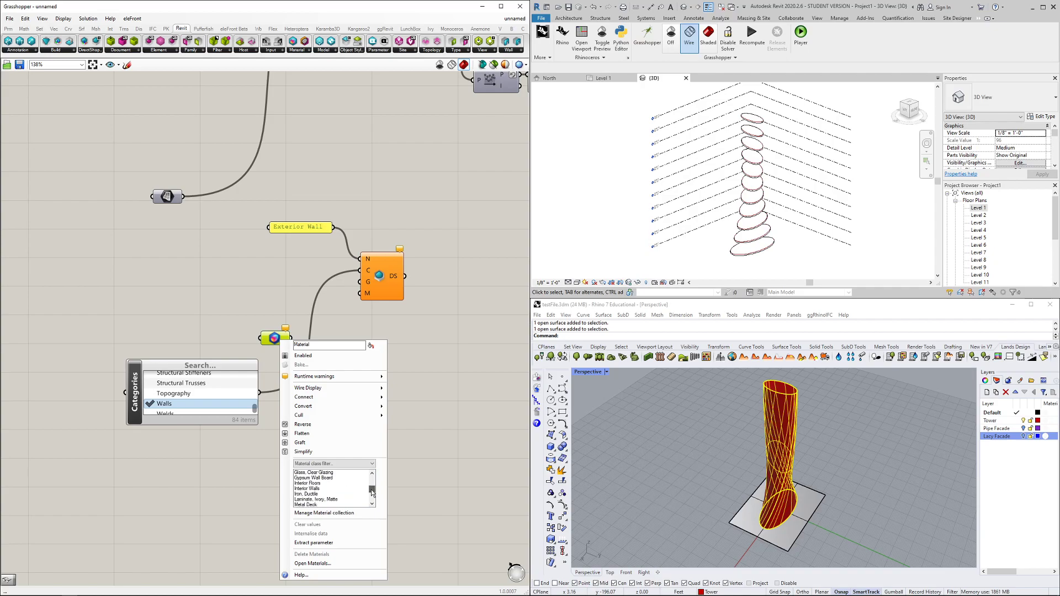
scroll(372, 493, up, 1)
click(330, 494)
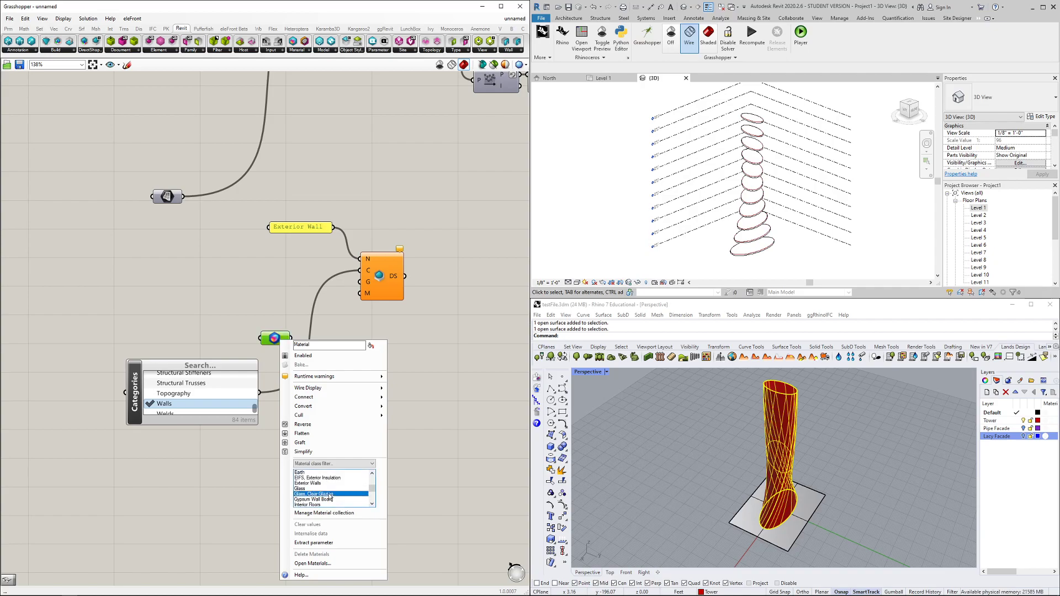
click(405, 491)
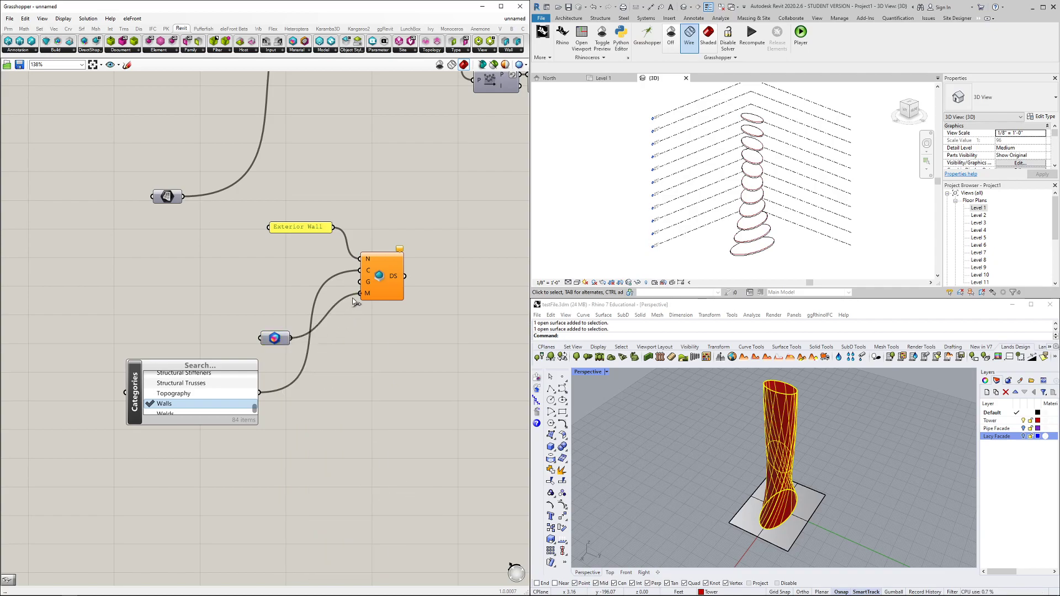
drag(278, 256, 361, 281)
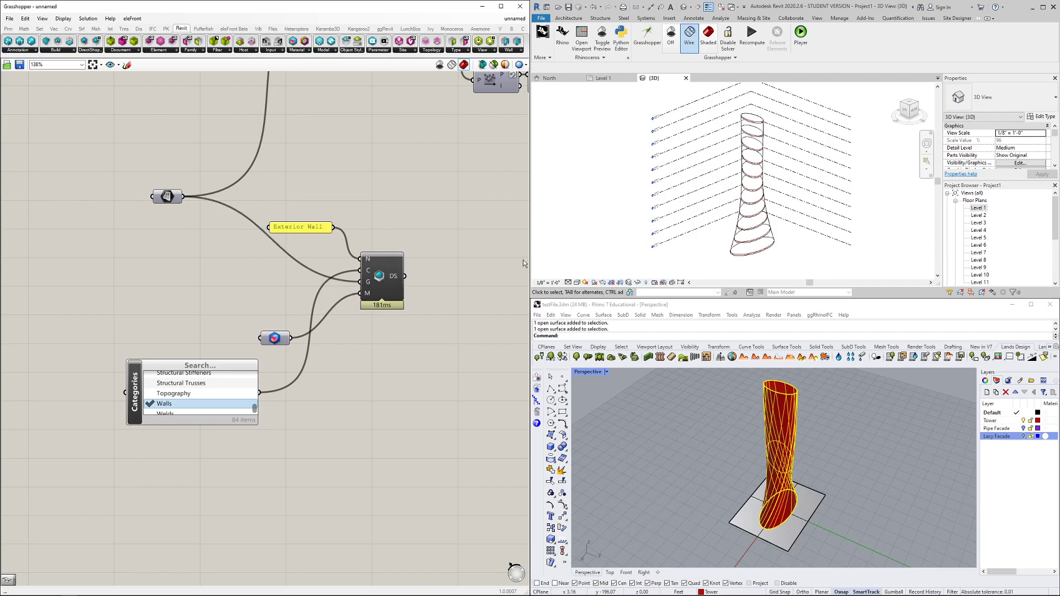
Switch the 3D view to Shaded visual style and orbit to an oblique view of the tower top
click(583, 283)
click(598, 248)
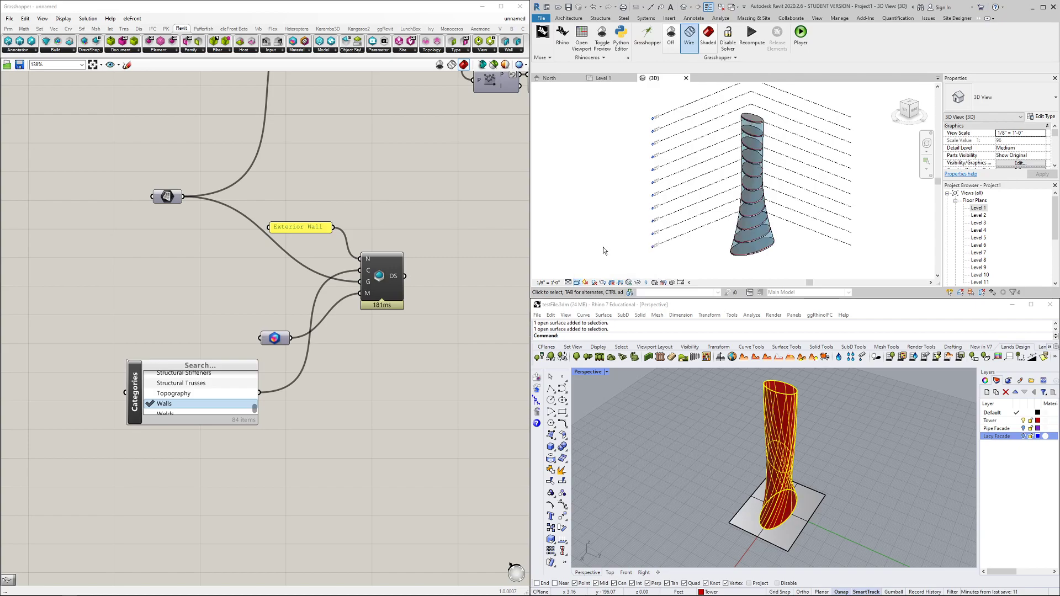
scroll(721, 186, up, 2)
scroll(721, 186, up, 1)
shift+middle_drag(721, 186, 771, 246)
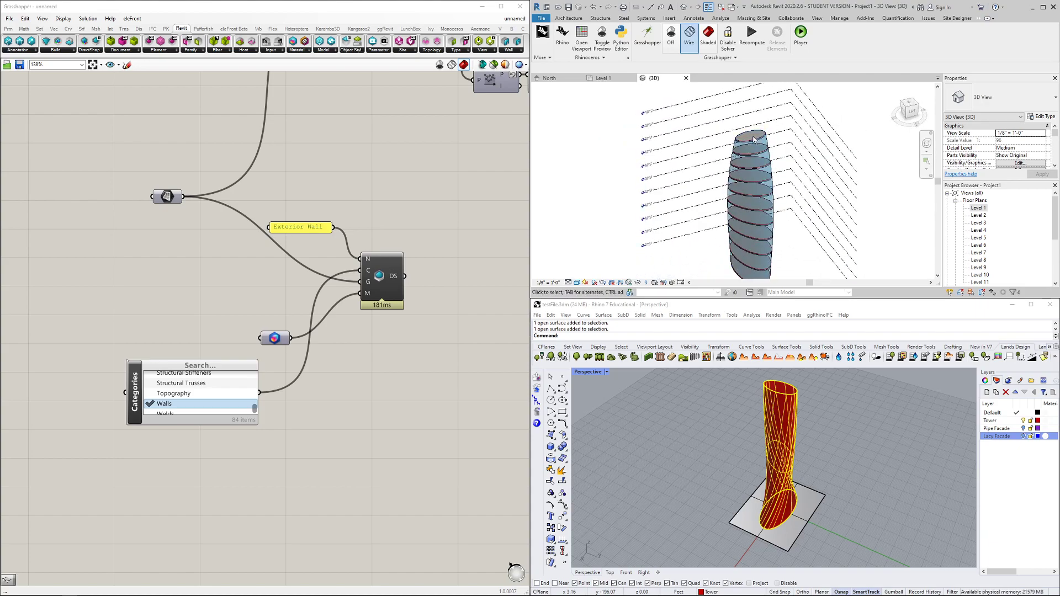
scroll(748, 140, up, 2)
mouse_move(698, 177)
shift+middle_down()
mouse_move(693, 152)
mouse_move(706, 162)
shift+middle_up()
scroll(712, 166, up, 3)
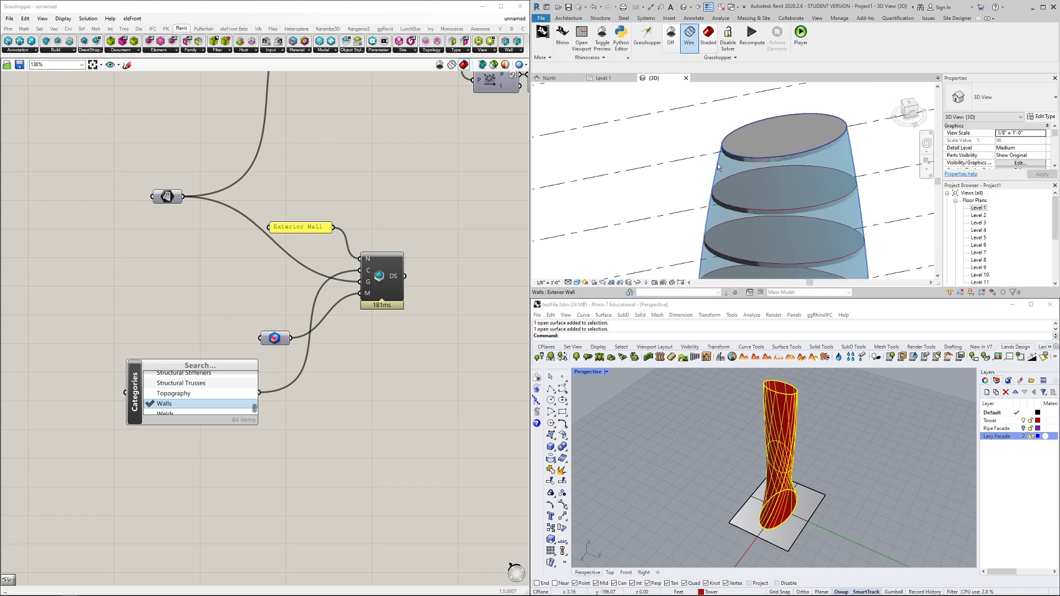
Select the glass exterior wall and the Level 10 floor to inspect them, then deselect
click(717, 168)
scroll(689, 181, down, 2)
click(701, 182)
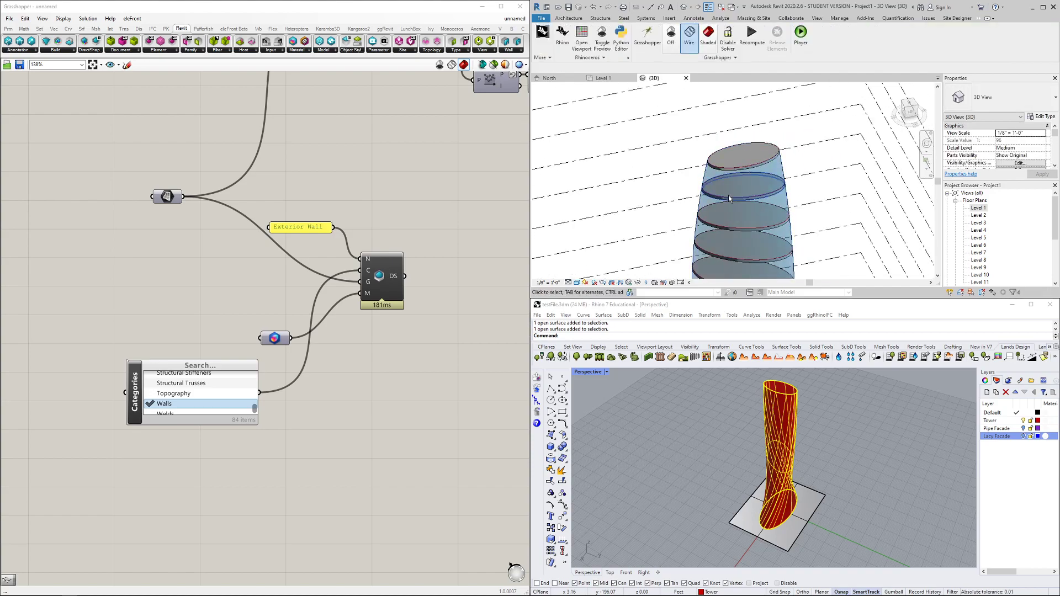
click(700, 183)
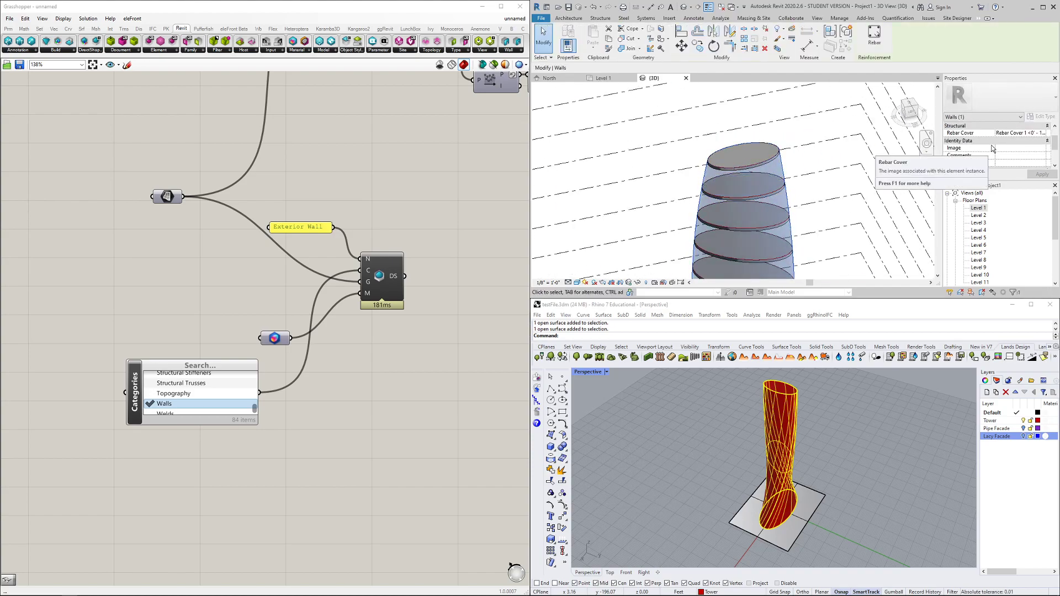
scroll(999, 152, down, 3)
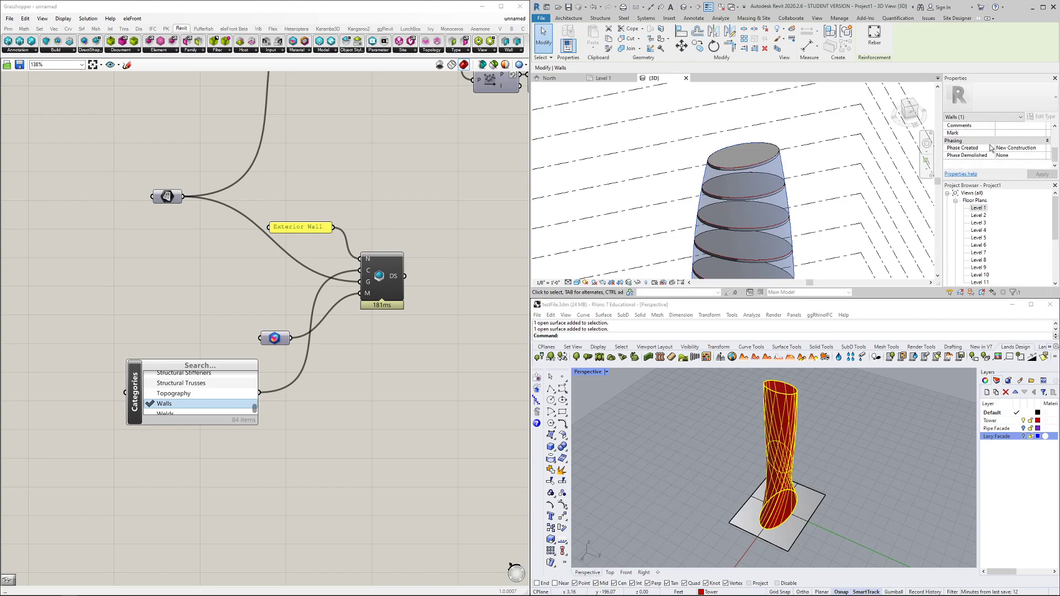
scroll(999, 159, up, 2)
click(647, 99)
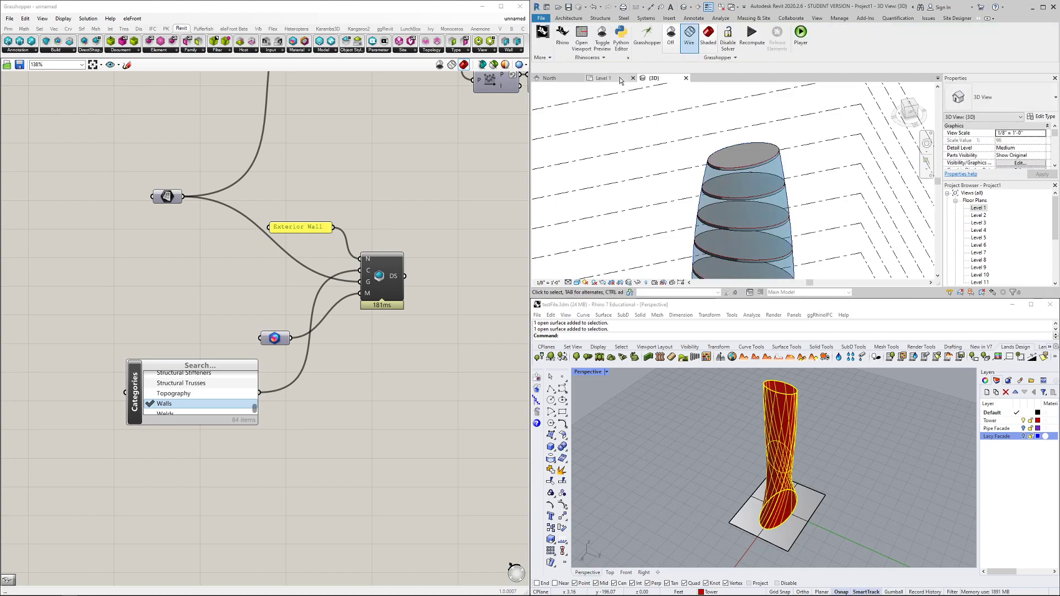
scroll(289, 345, down, 2)
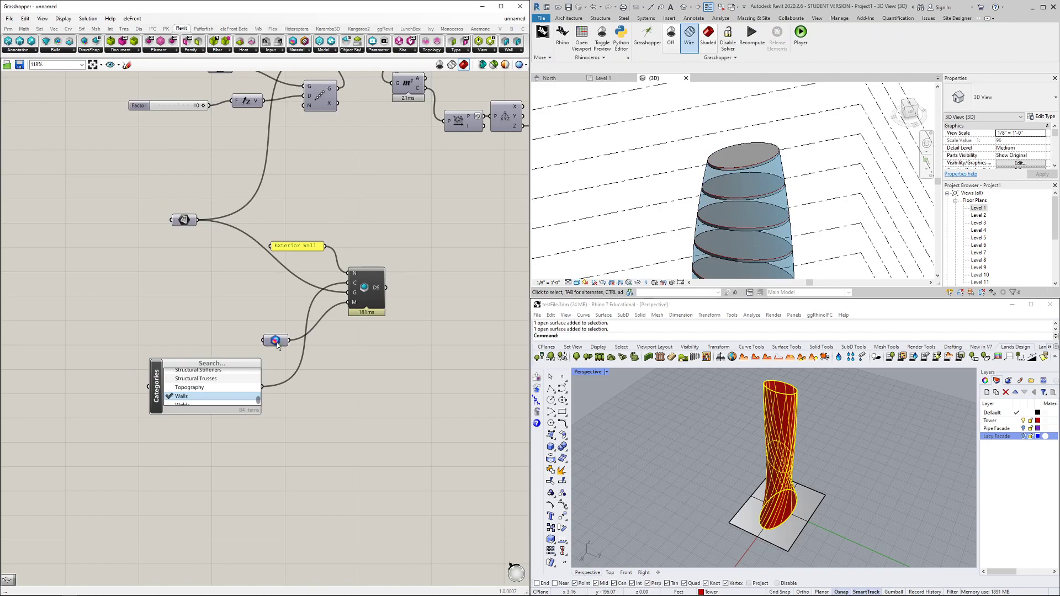
Move the Material parameter and Categories picker higher on the canvas
drag(279, 345, 266, 328)
drag(213, 366, 196, 277)
shift+middle_drag(670, 189, 761, 166)
scroll(730, 152, up, 4)
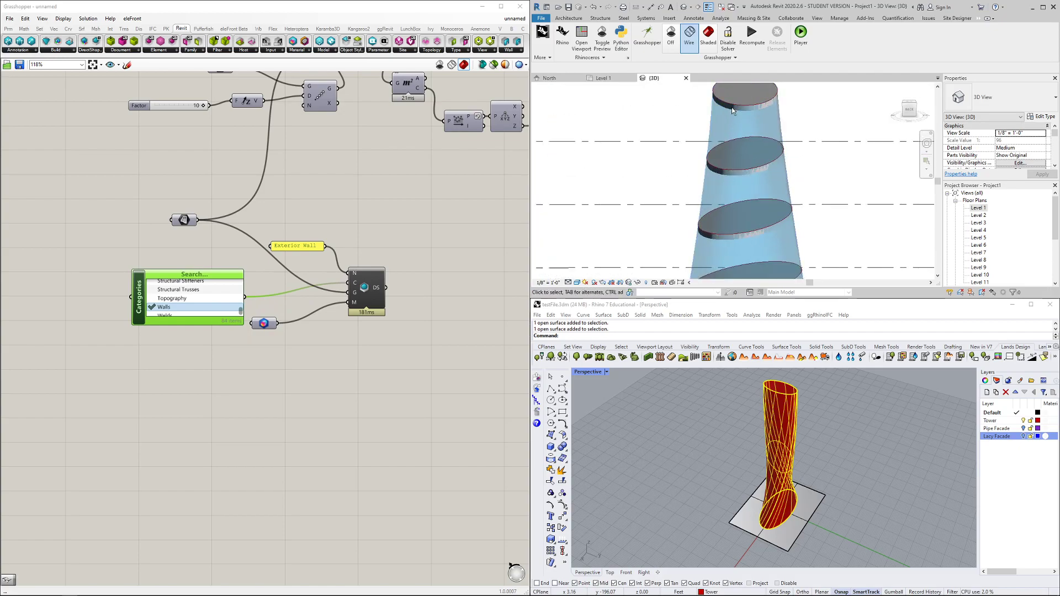
scroll(271, 329, up, 2)
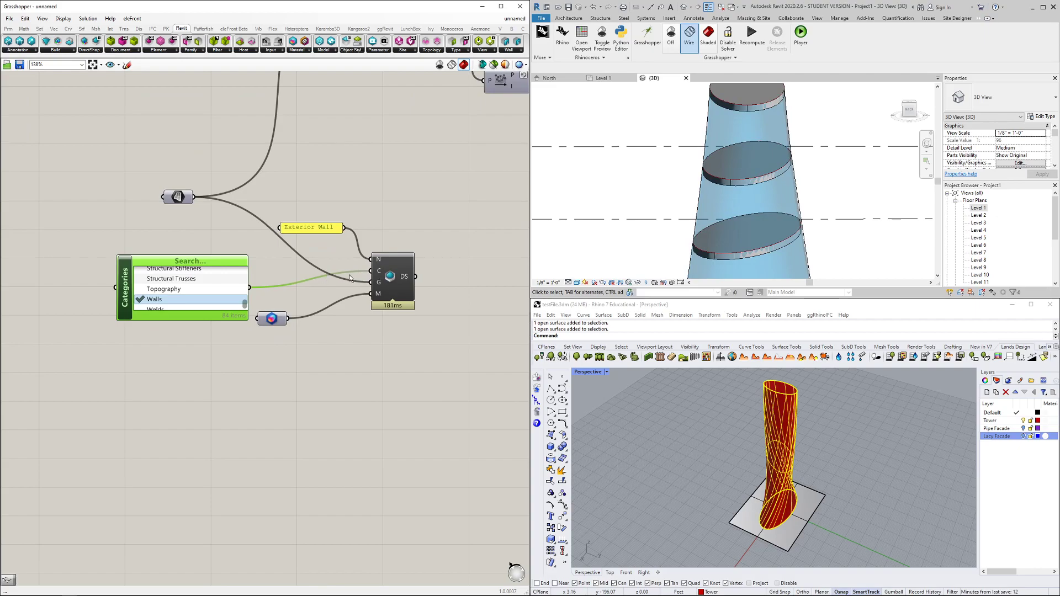
Disconnect the tower surface from the DirectShape's G input and move the surface parameter lower
ctrl+drag(198, 199, 389, 281)
scroll(412, 293, down, 4)
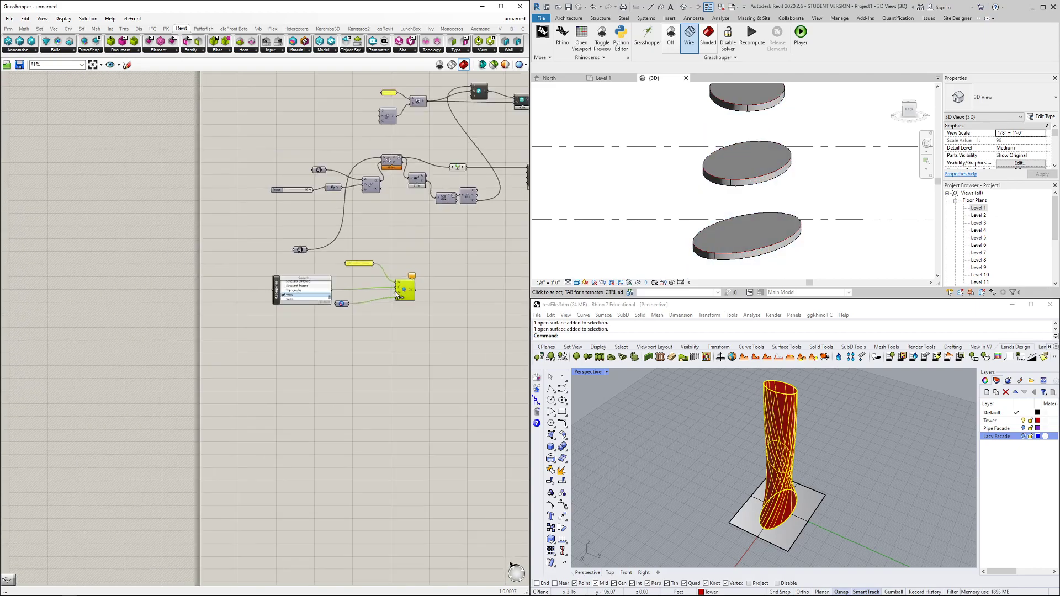
drag(256, 260, 440, 338)
click(455, 254)
scroll(356, 275, up, 3)
right_drag(332, 250, 275, 247)
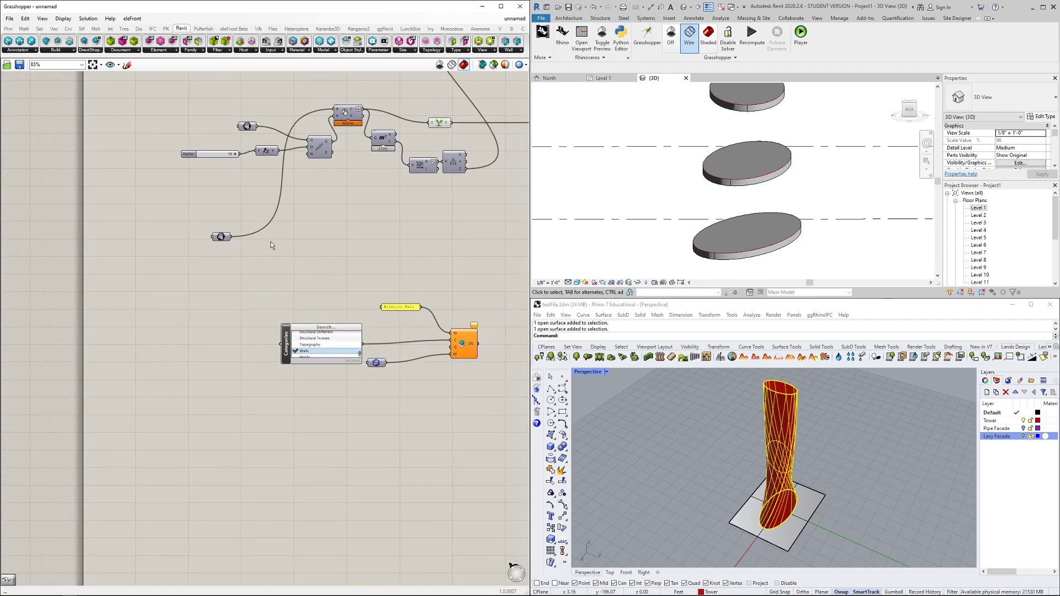
drag(222, 240, 265, 262)
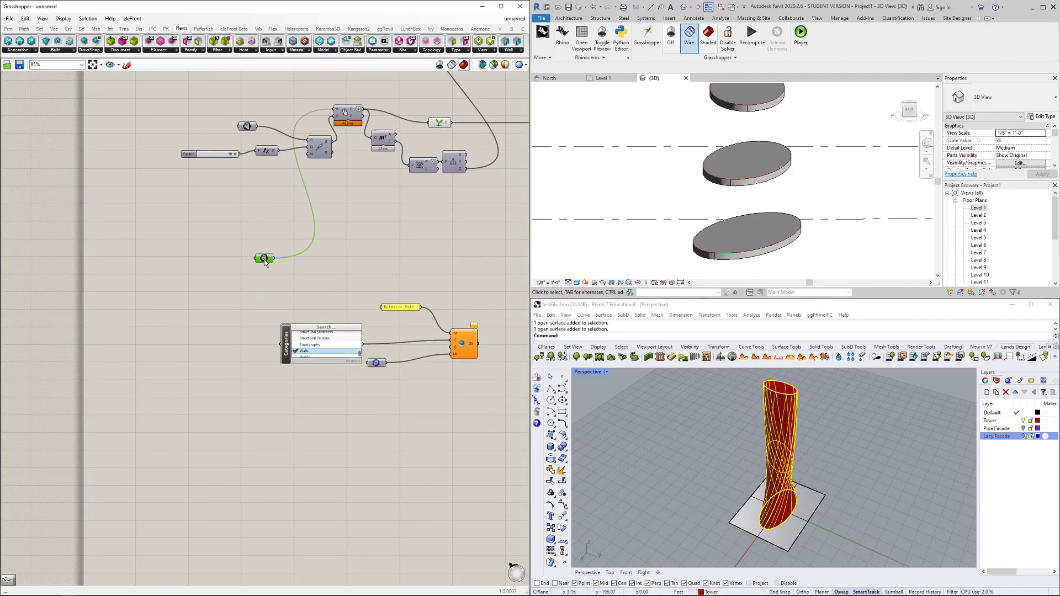
Add a Mesh Surface component and feed the tower surface into it
double_click(283, 289)
text(su)
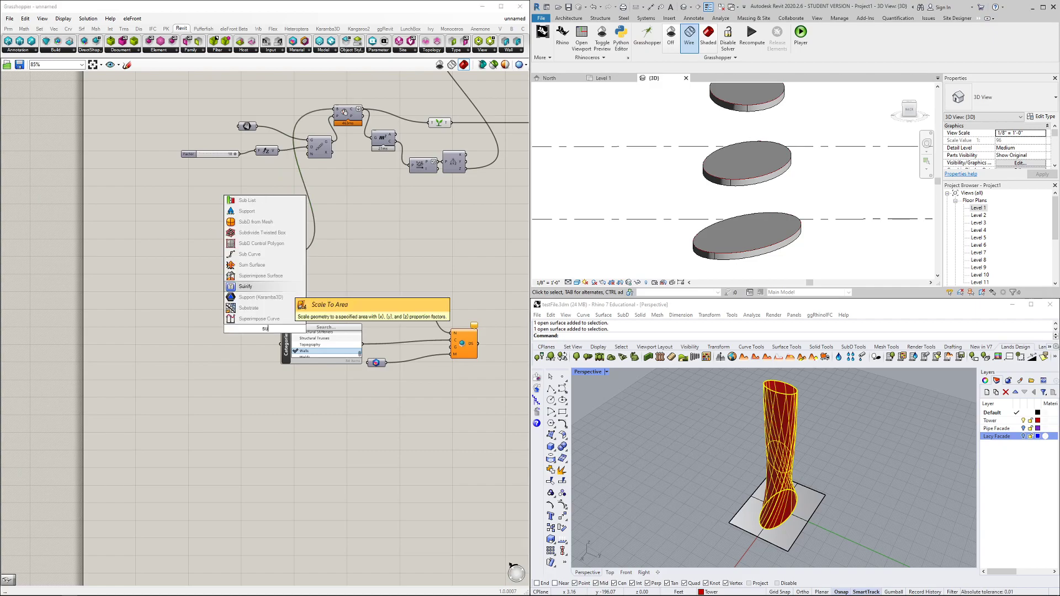
text(rface mesh)
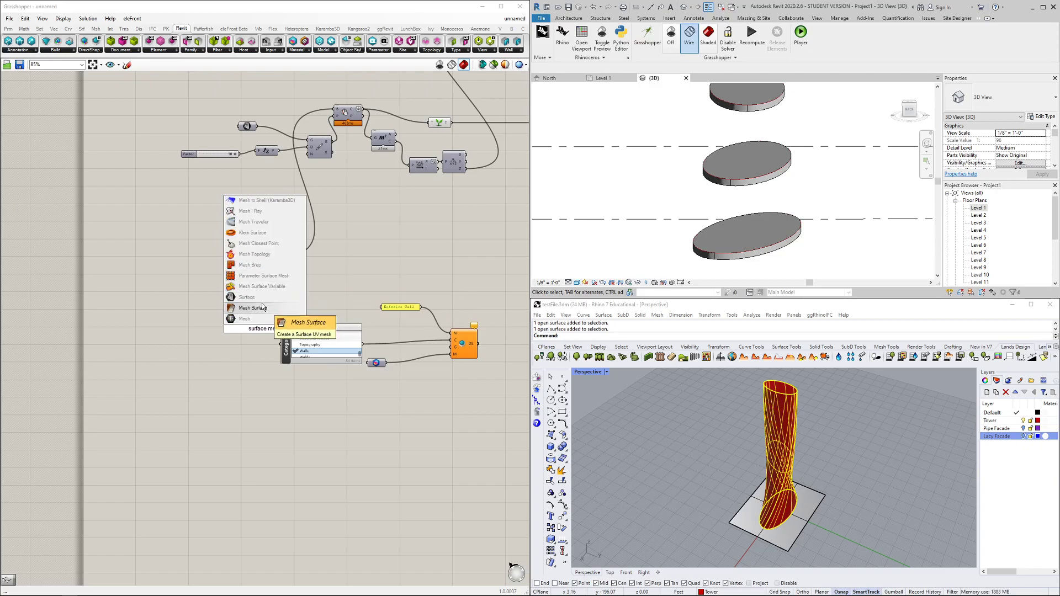
click(262, 307)
drag(299, 264, 310, 266)
scroll(305, 271, up, 5)
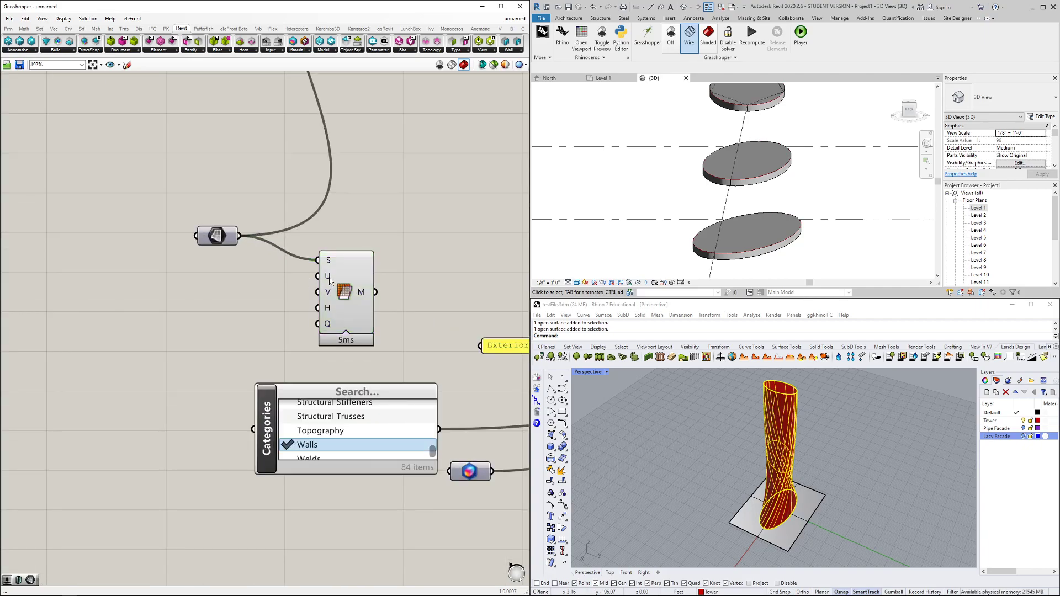
Add a number slider set to 20 and wire it to Mesh Surface's U count
double_click(292, 293)
text(2)
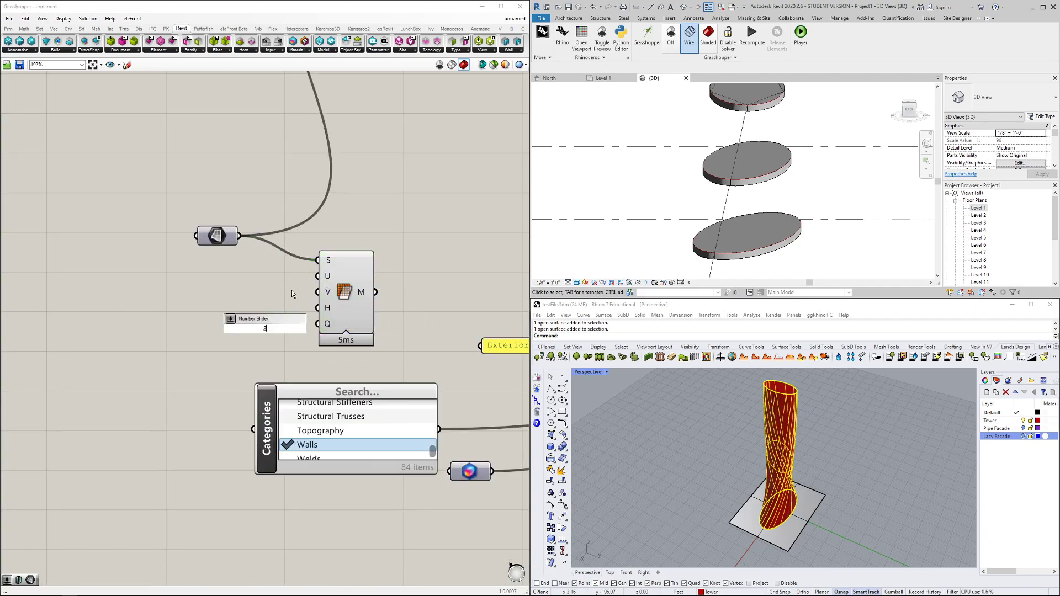
key(Return)
drag(218, 326, 148, 326)
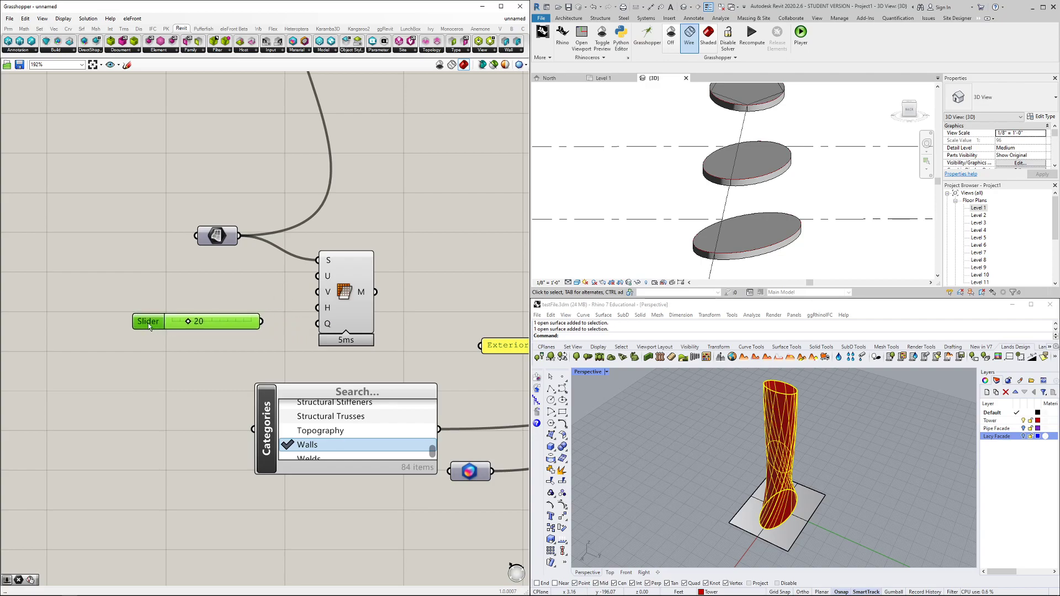
drag(323, 292, 319, 276)
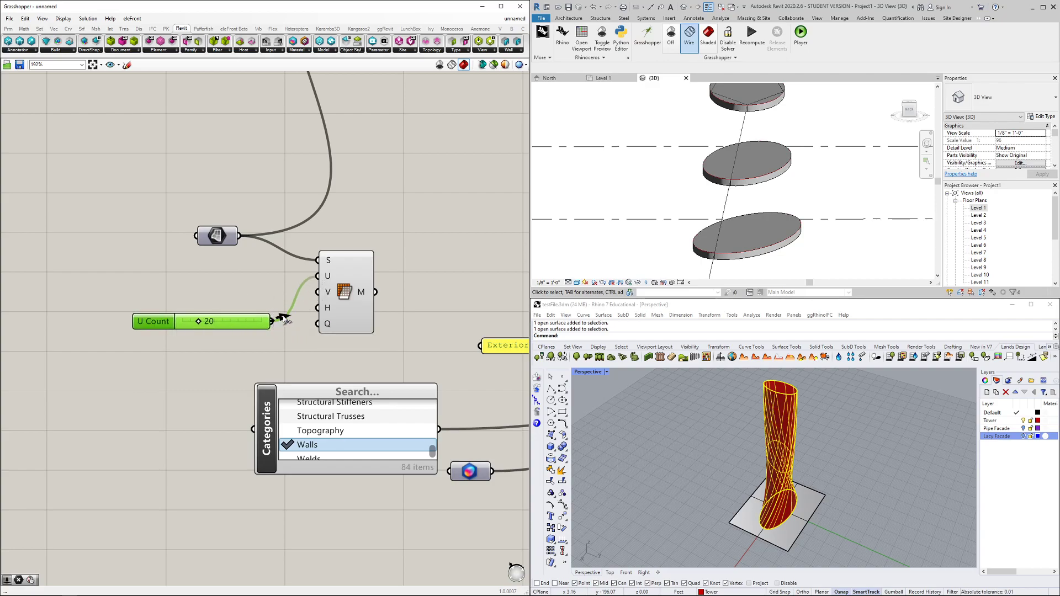
click(362, 315)
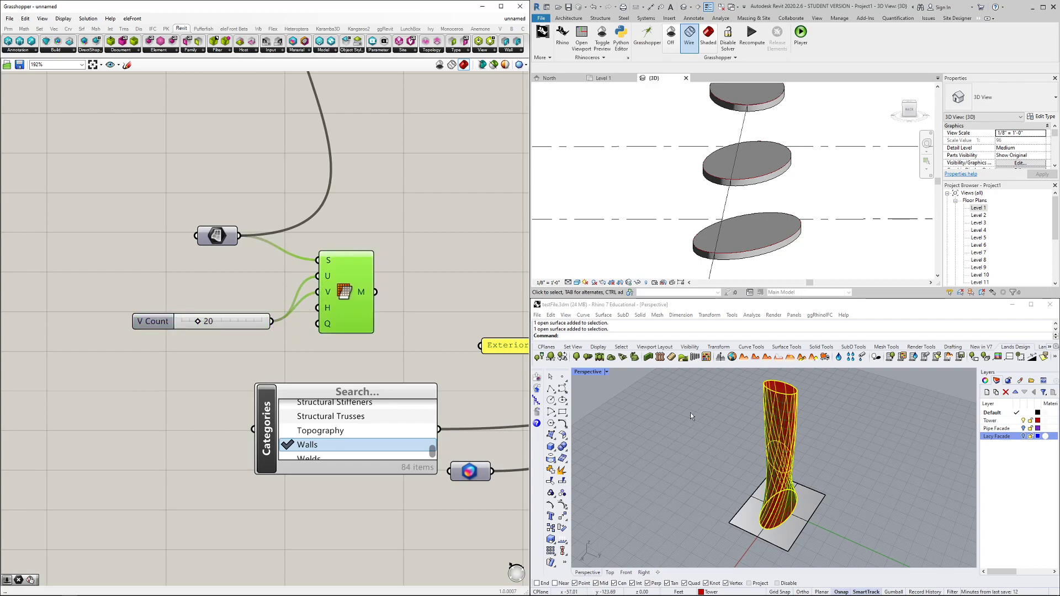
scroll(667, 406, up, 3)
scroll(741, 416, down, 3)
Hide the Tower layer in Rhino's Layers panel
click(1018, 411)
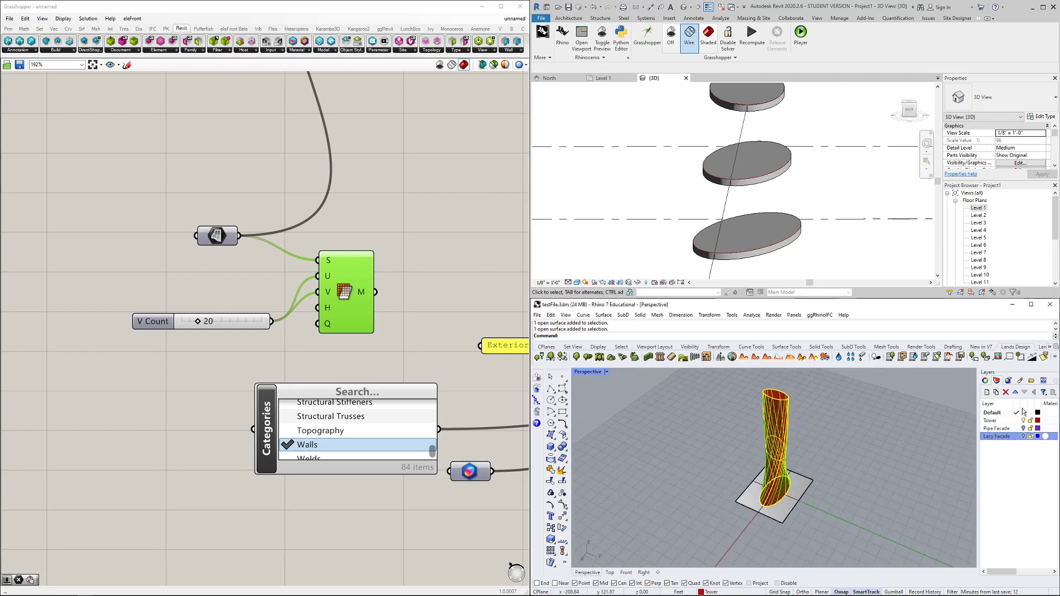
click(1022, 421)
scroll(767, 403, up, 12)
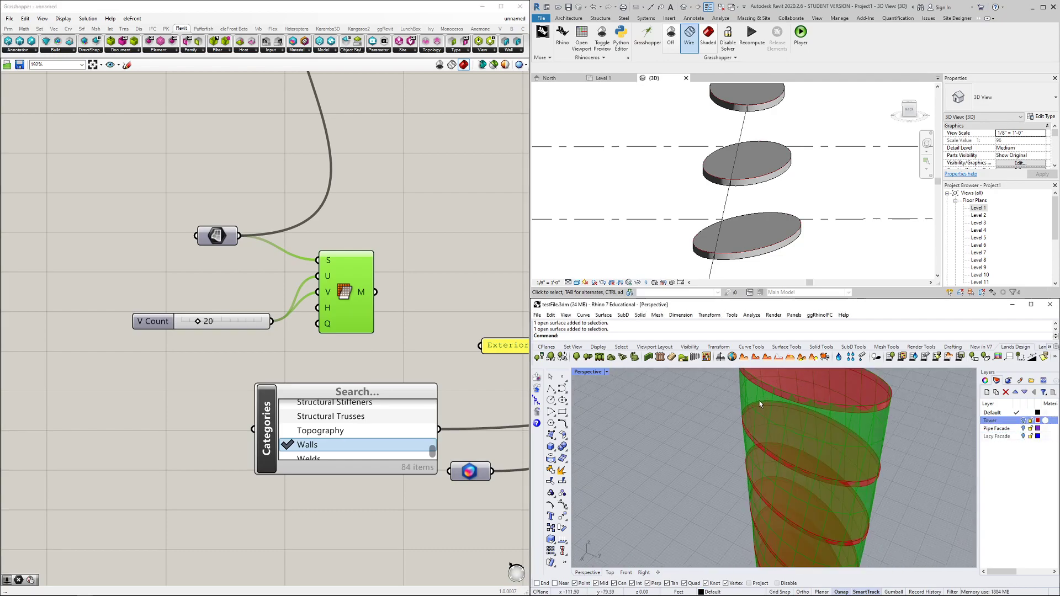
double_click(407, 322)
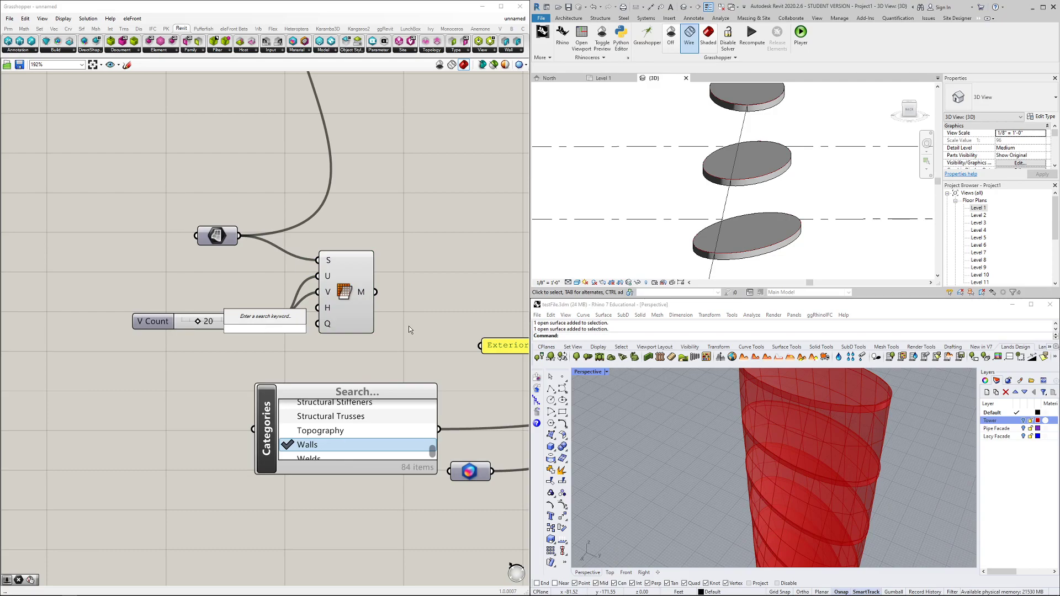
Place a Thicken Twisted Box component beside Mesh UV by searching 'thick'
text(thick)
key(Return)
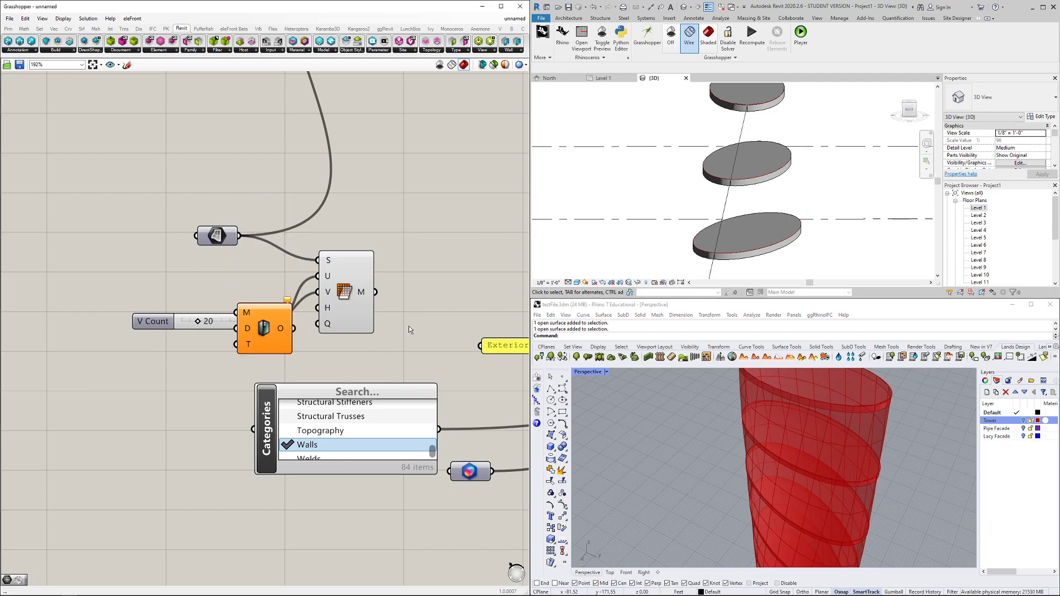
scroll(336, 307, down, 4)
drag(285, 328, 396, 284)
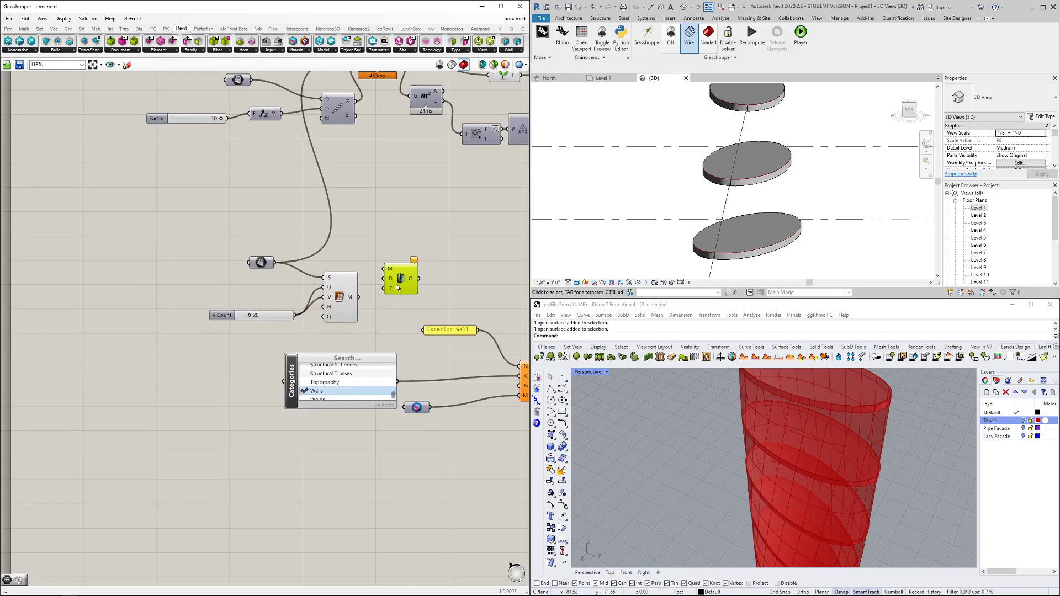
Set a number on the thickener's D input, wire in the Mesh UV mesh, and view the result
right_click(391, 283)
mouse_move(428, 362)
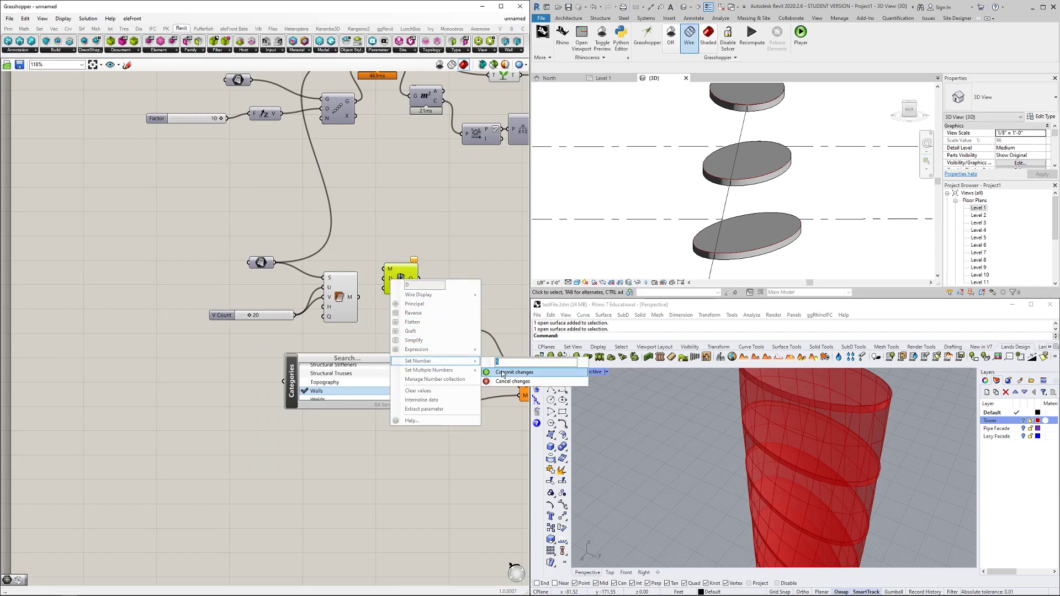
click(502, 372)
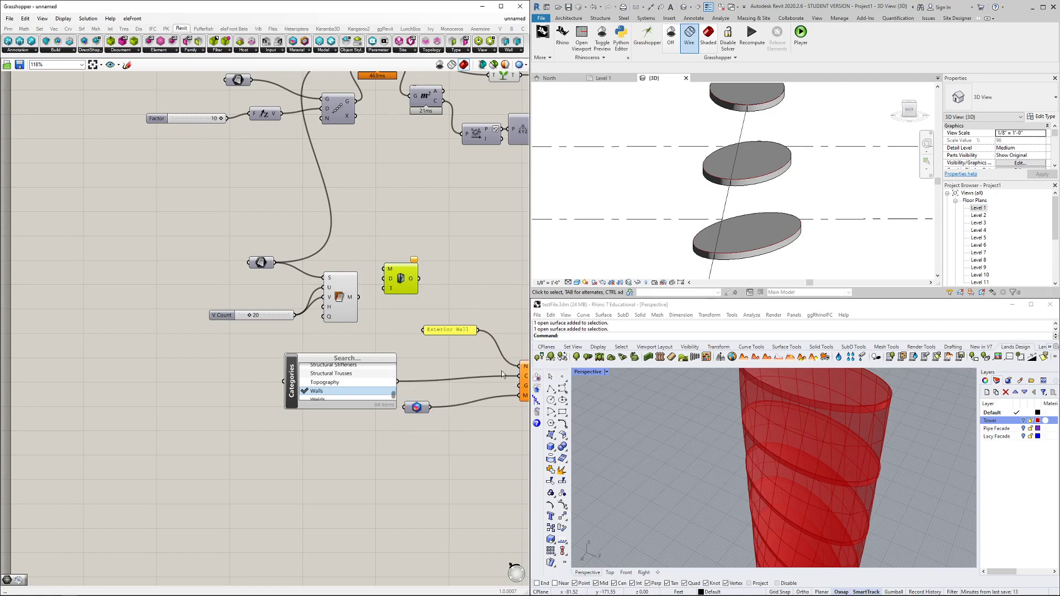
mouse_move(402, 282)
mouse_down()
mouse_move(409, 291)
mouse_move(391, 278)
mouse_up()
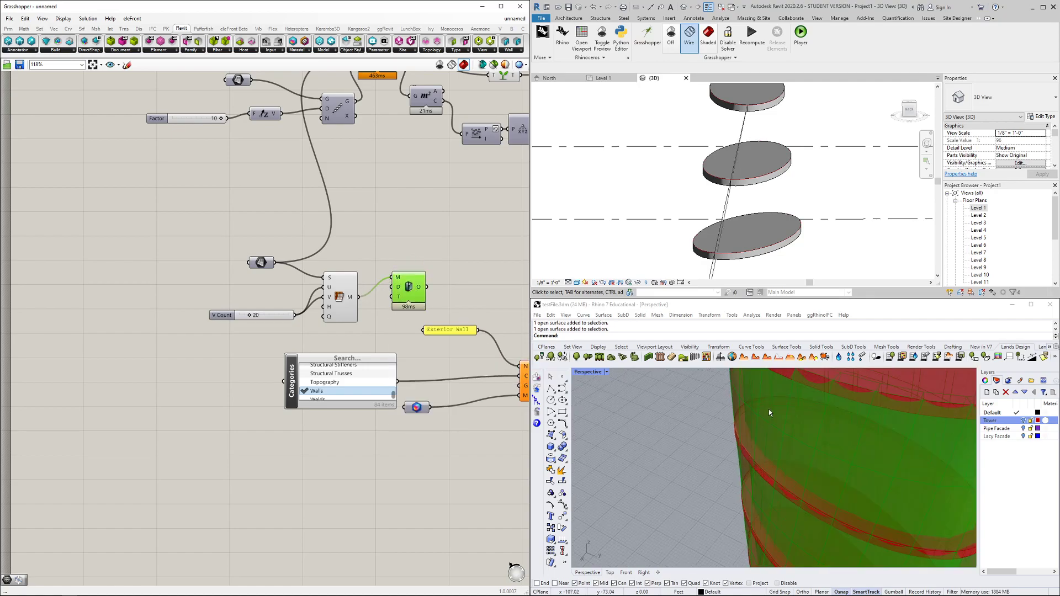
right_drag(753, 413, 668, 449)
scroll(684, 468, up, 4)
scroll(654, 471, up, 5)
scroll(654, 471, down, 5)
Turn off the Mesh UV component's preview
click(457, 420)
scroll(456, 419, down, 1)
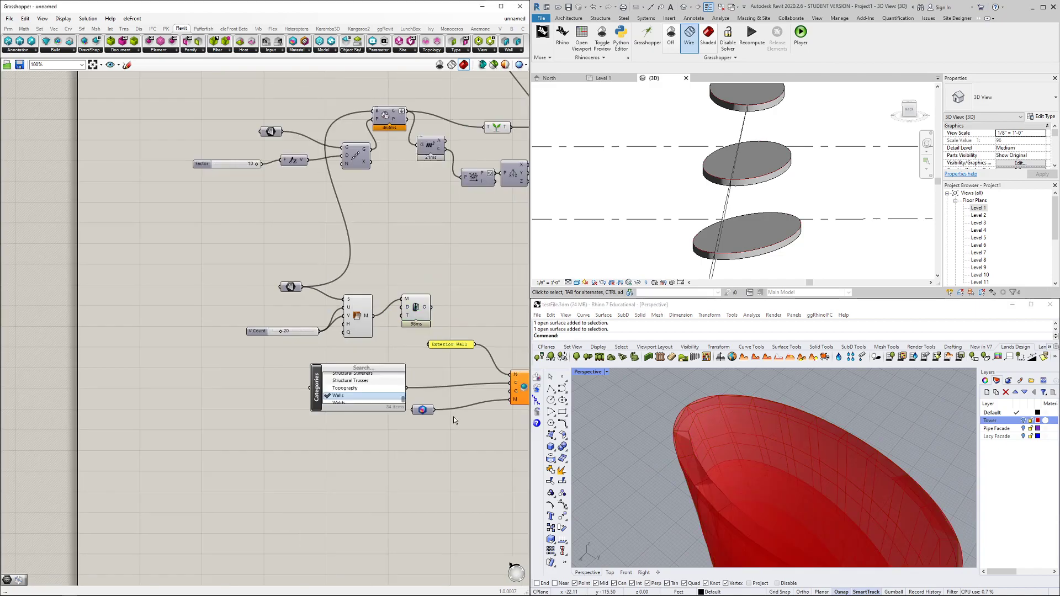
right_click(289, 287)
click(245, 295)
click(353, 324)
right_click(356, 324)
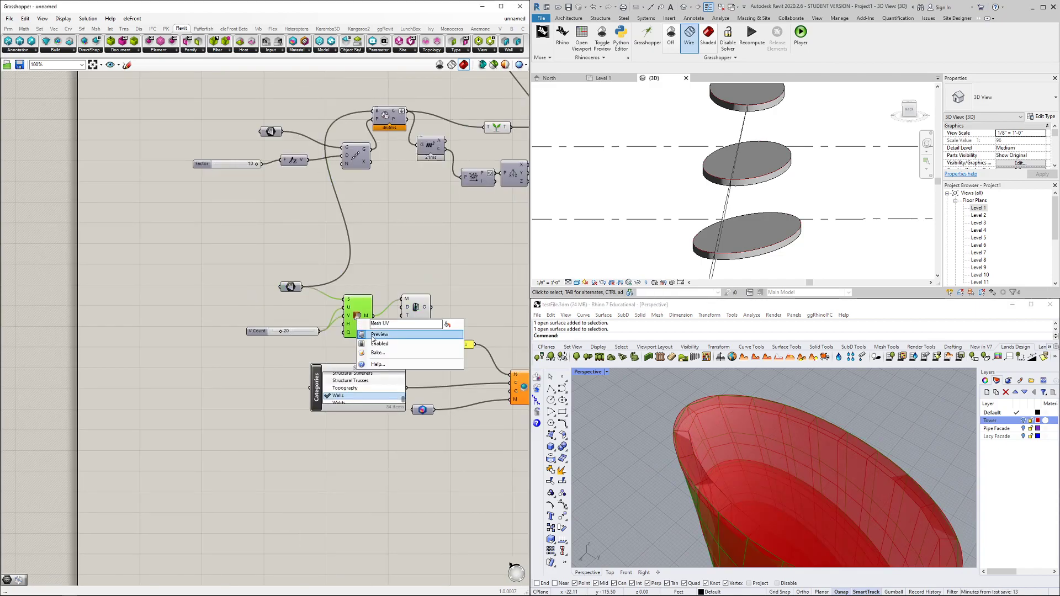
click(376, 343)
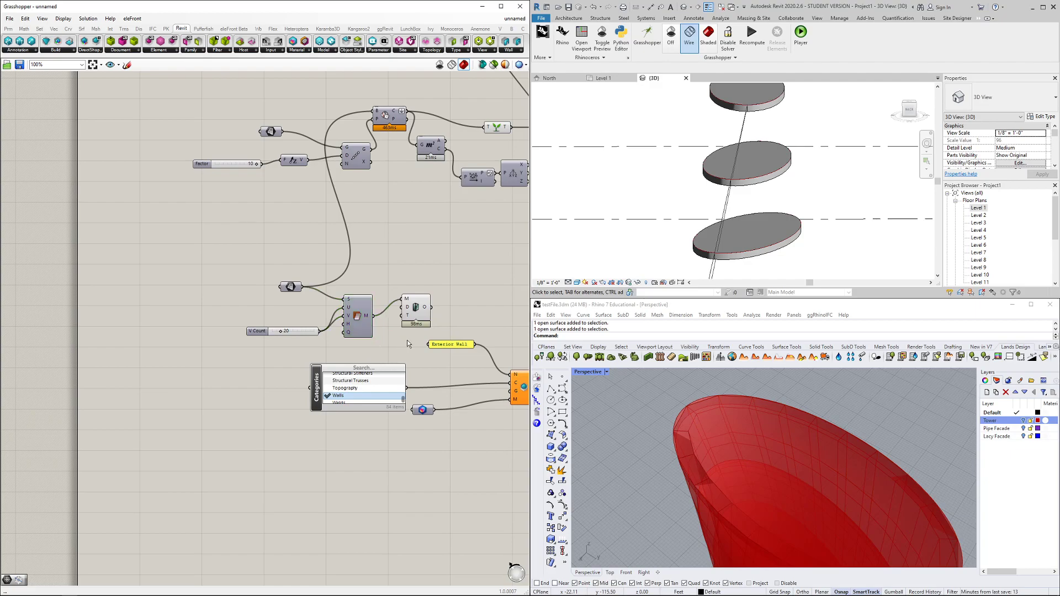
Set the V Count slider to 50
click(282, 331)
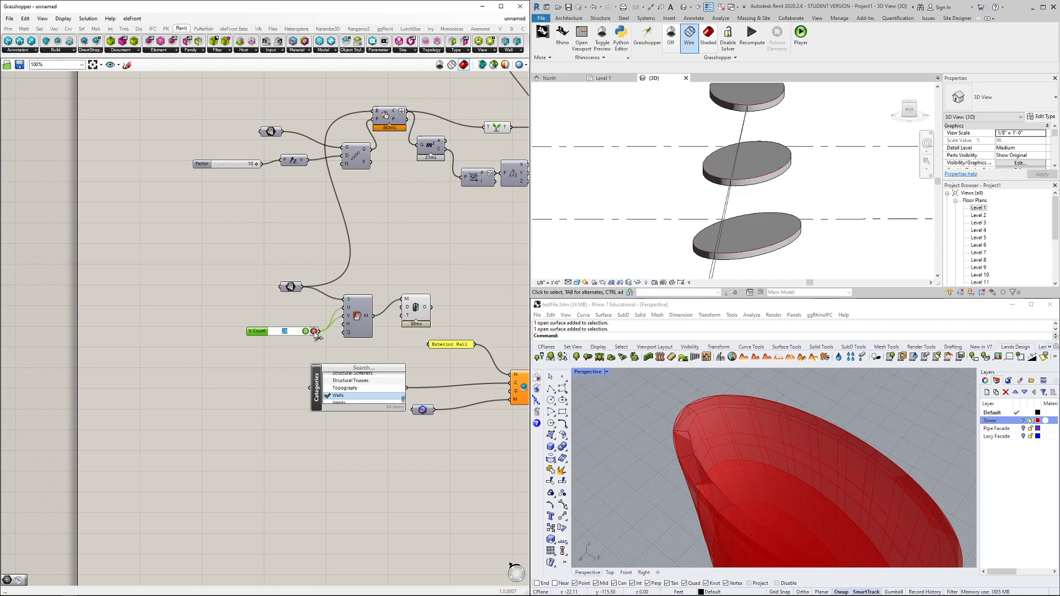
text(50)
key(Return)
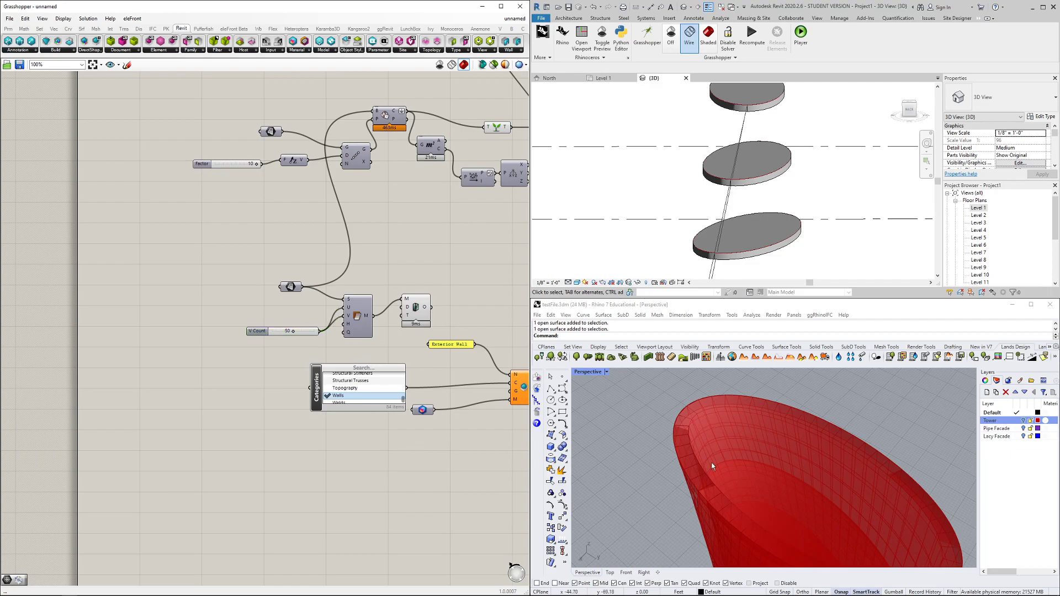
mouse_move(684, 460)
right_down()
mouse_move(687, 442)
mouse_move(691, 455)
mouse_move(674, 445)
right_up()
Feed the thickened mesh into the DirectShape geometry and view the lattice wall in Revit
right_drag(492, 442, 393, 426)
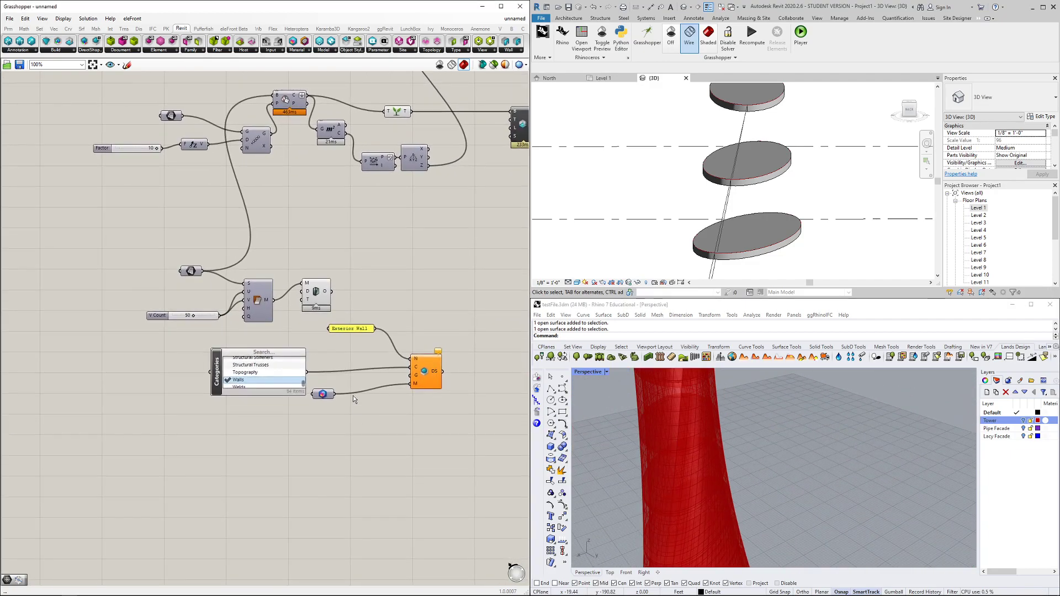
scroll(317, 297, up, 1)
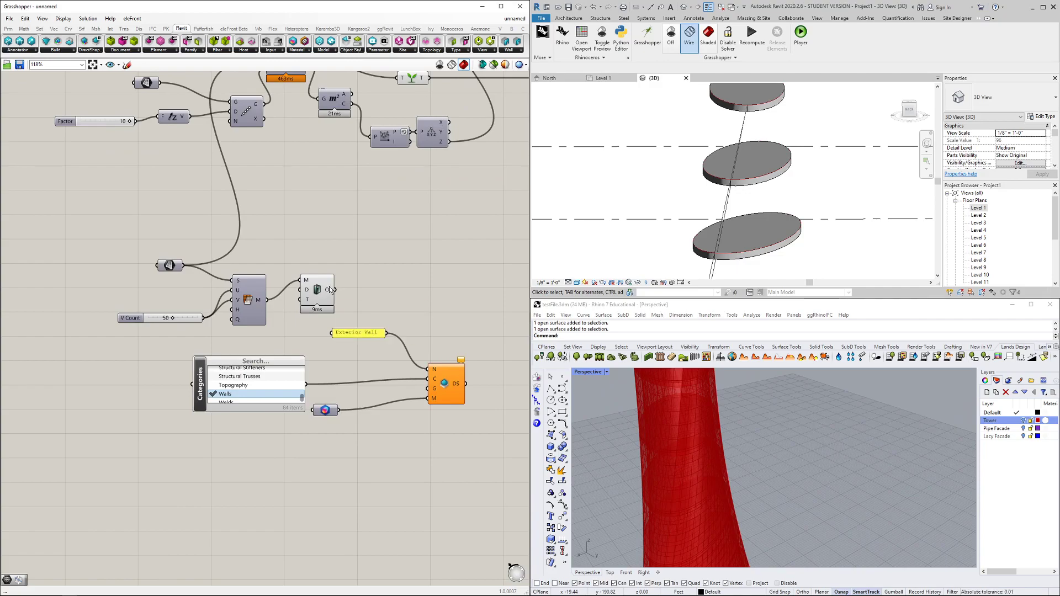
drag(335, 289, 430, 388)
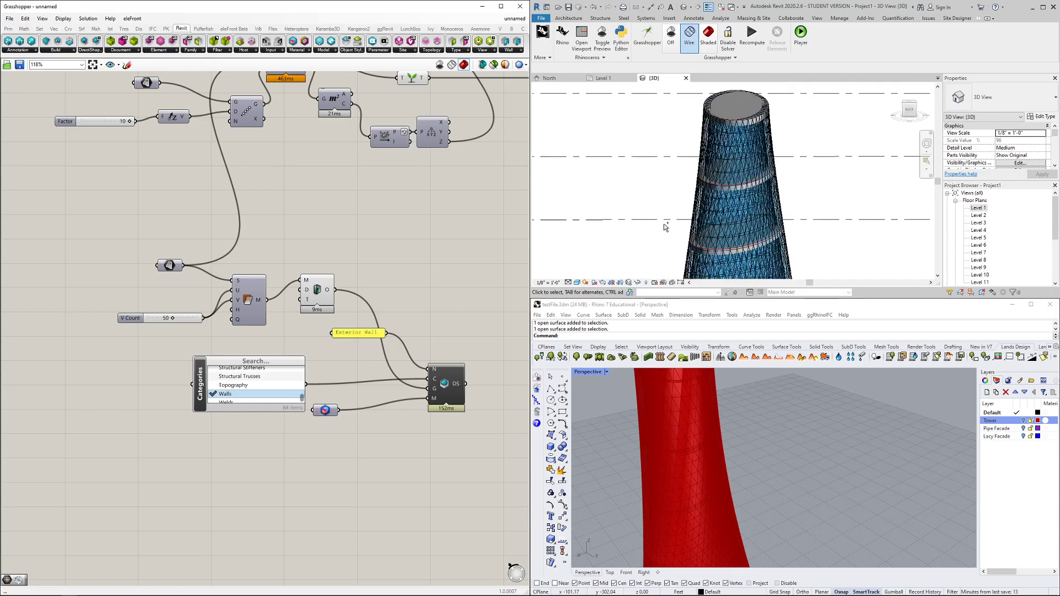
shift+middle_drag(676, 220, 679, 186)
scroll(641, 244, down, 2)
scroll(683, 221, down, 5)
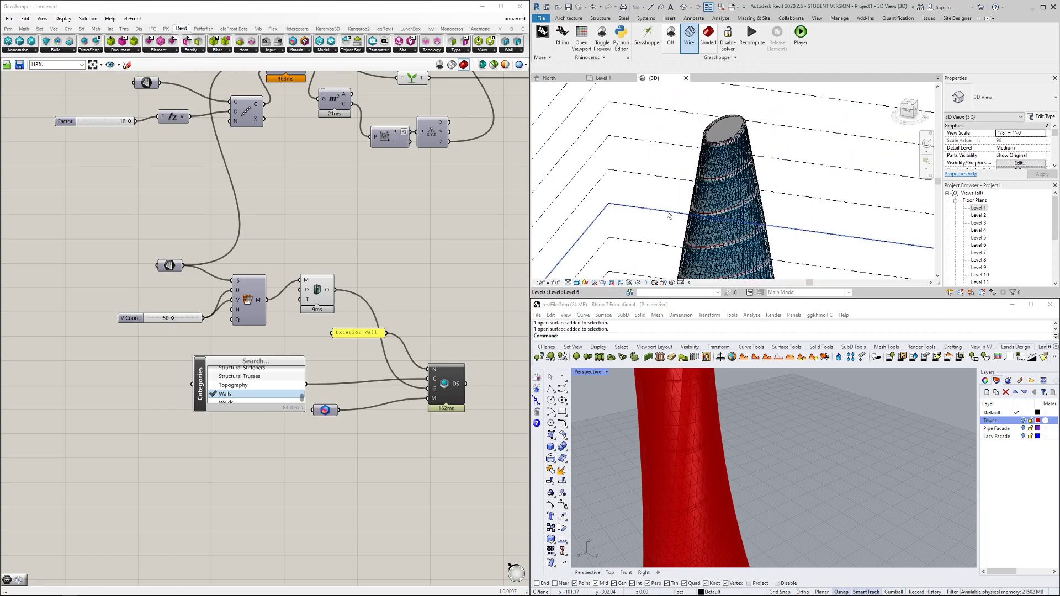
middle_drag(686, 244, 674, 198)
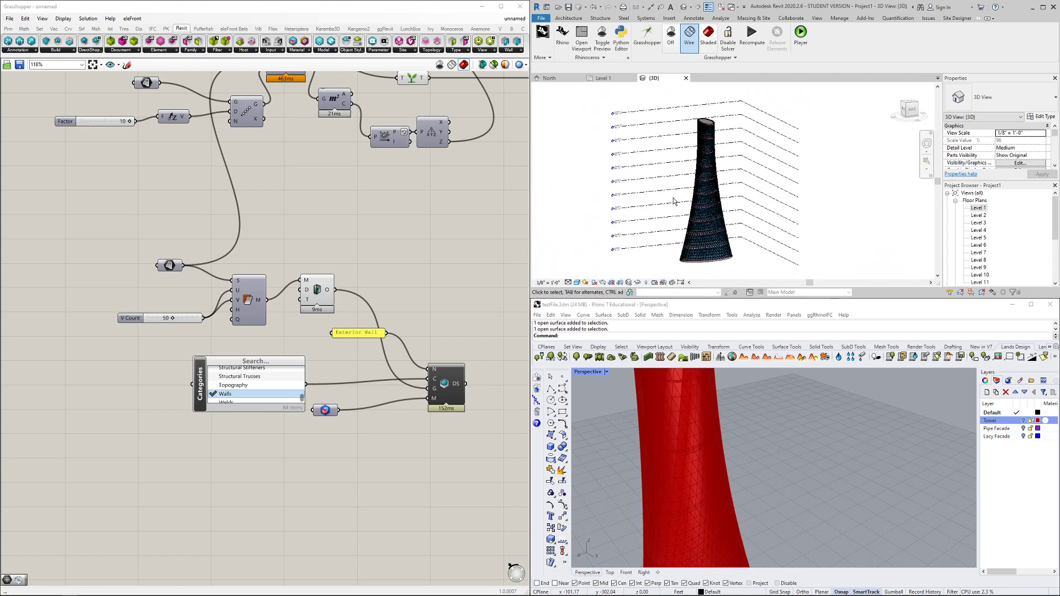
right_click(326, 412)
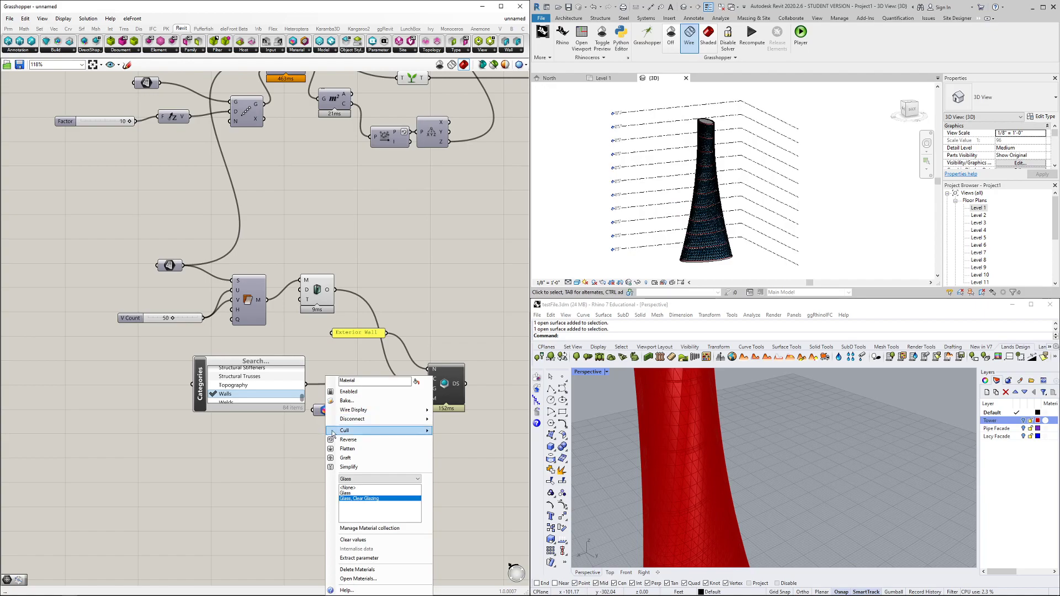
click(354, 479)
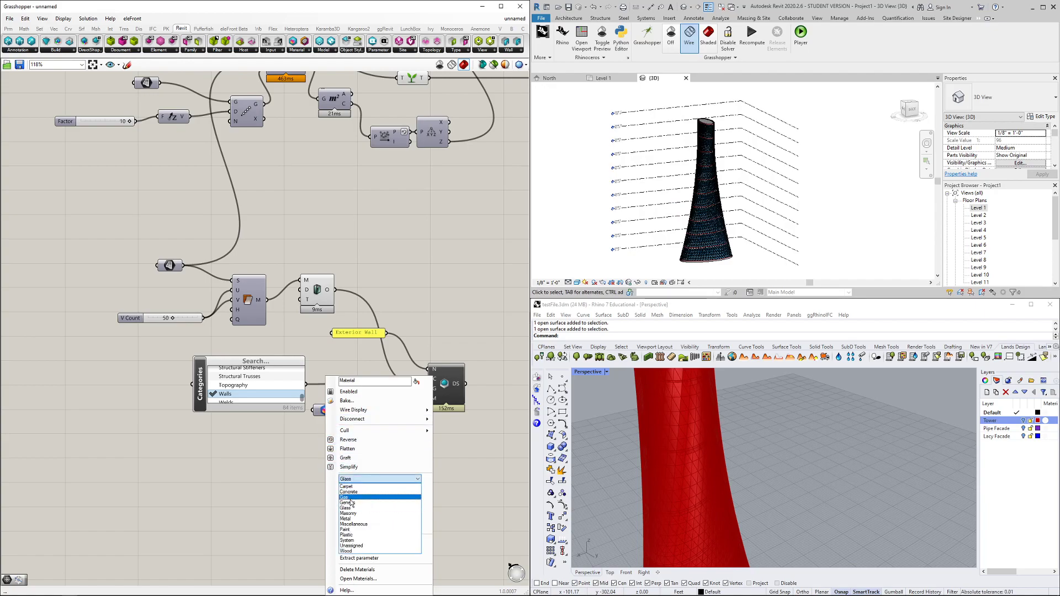
Switch the wall DirectShape material from Glass to a Concrete material
click(358, 491)
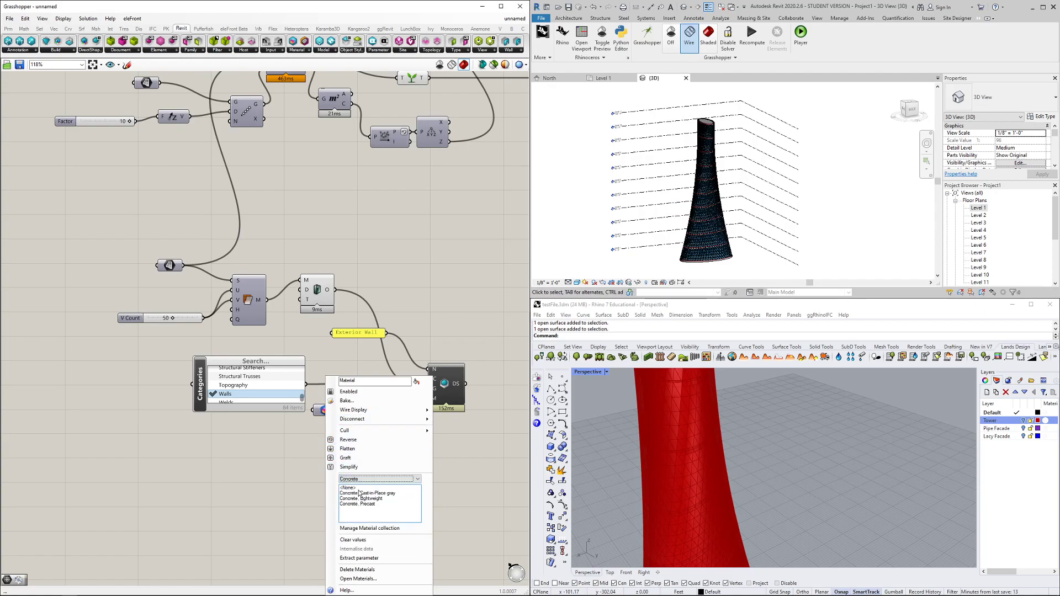
click(367, 496)
click(454, 477)
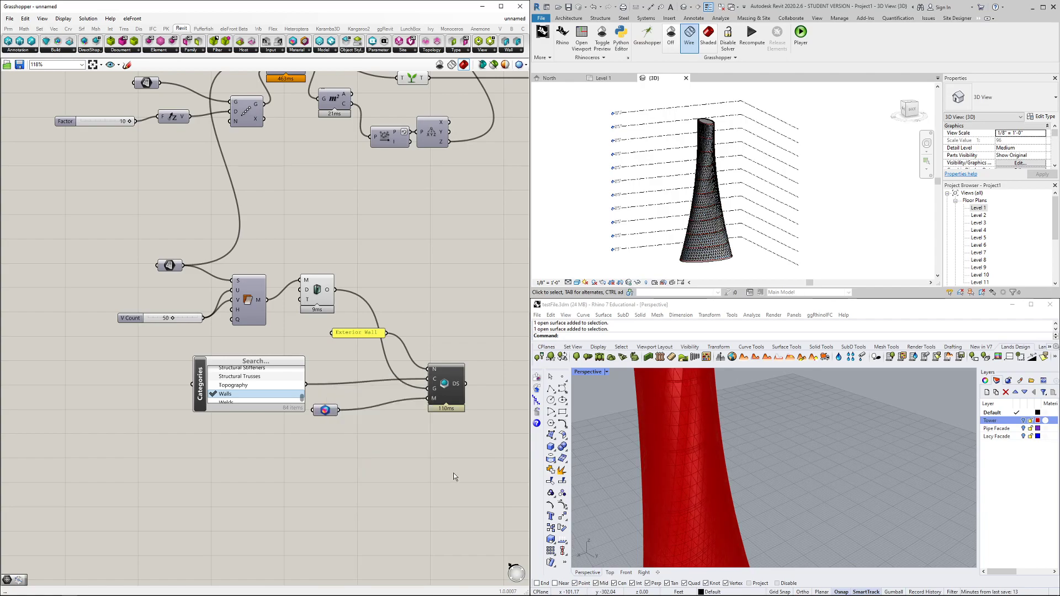
Turn off the preview of the thickening component
scroll(686, 234, up, 5)
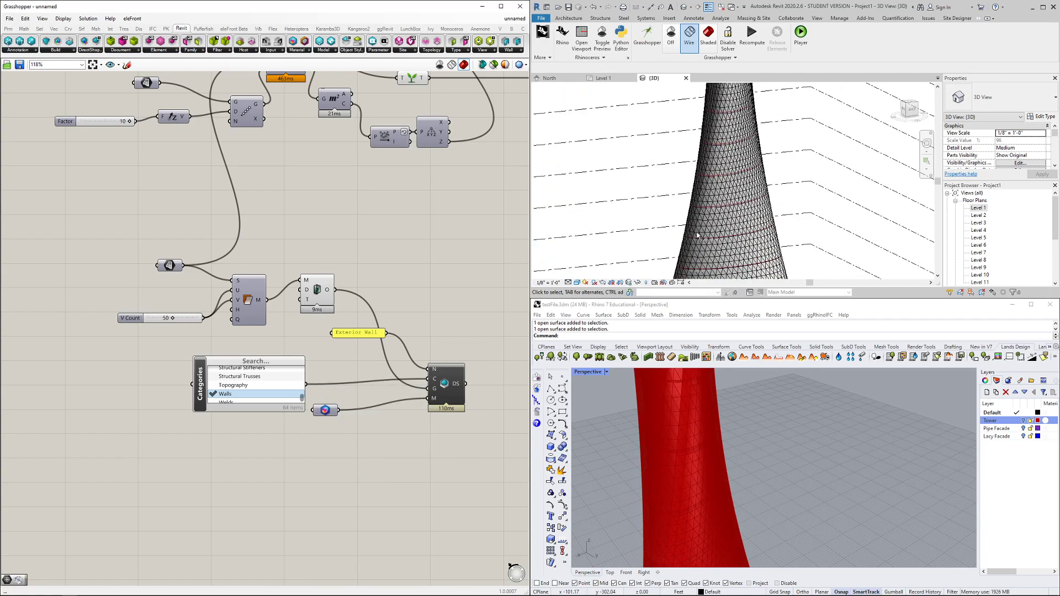
click(316, 290)
right_click(316, 288)
click(335, 303)
click(403, 280)
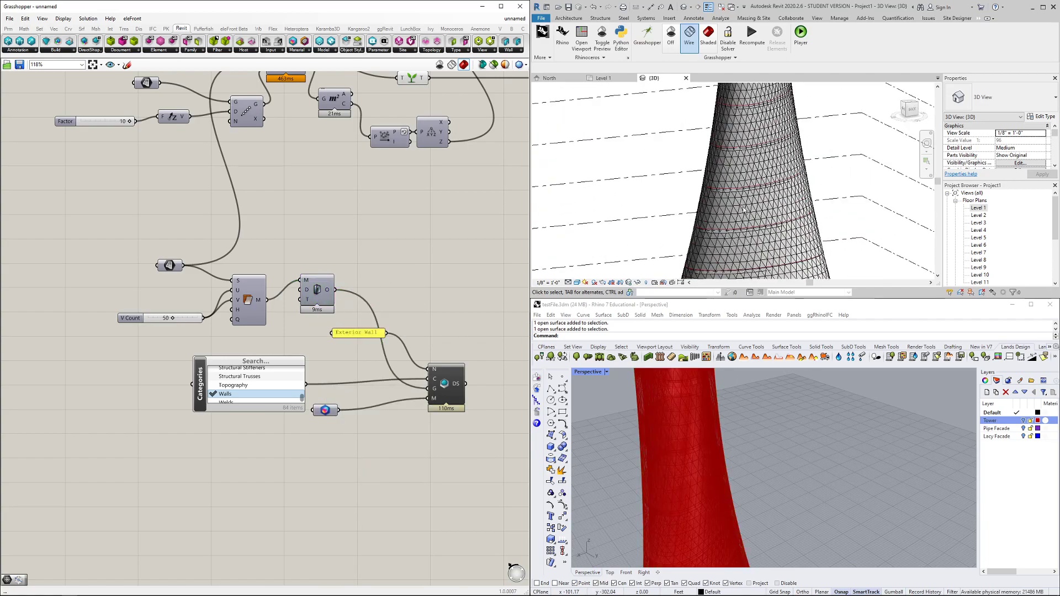
Orbit the Revit view to level the lines and look down on the tower
scroll(740, 207, down, 3)
middle_drag(690, 260, 822, 268)
scroll(761, 217, up, 3)
shift+middle_drag(674, 230, 679, 288)
Open the Level 1 floor plan and pan across the tower outline
click(606, 78)
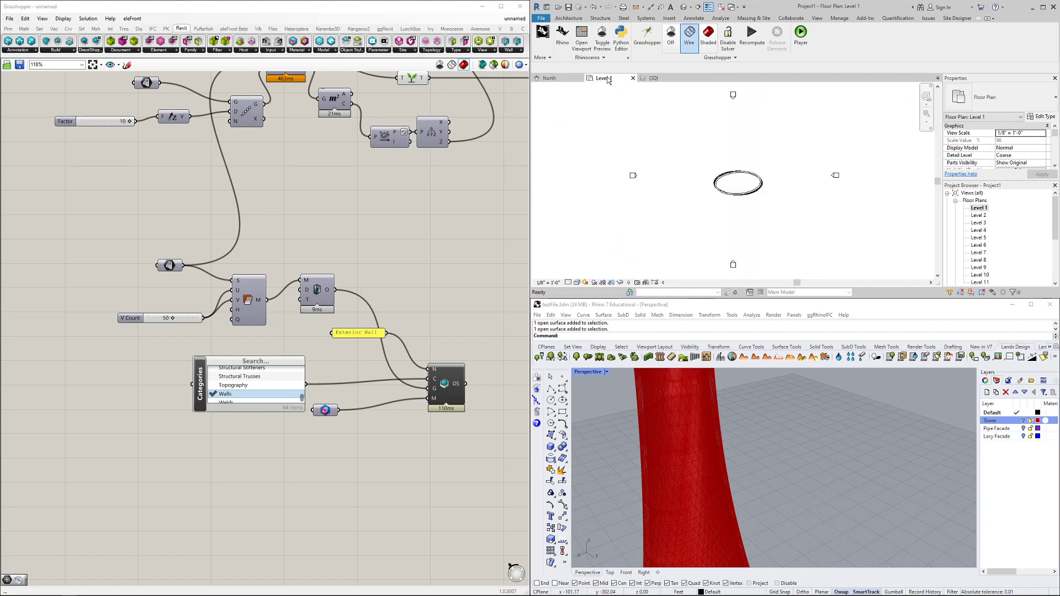
scroll(701, 177, up, 5)
middle_drag(691, 223, 561, 249)
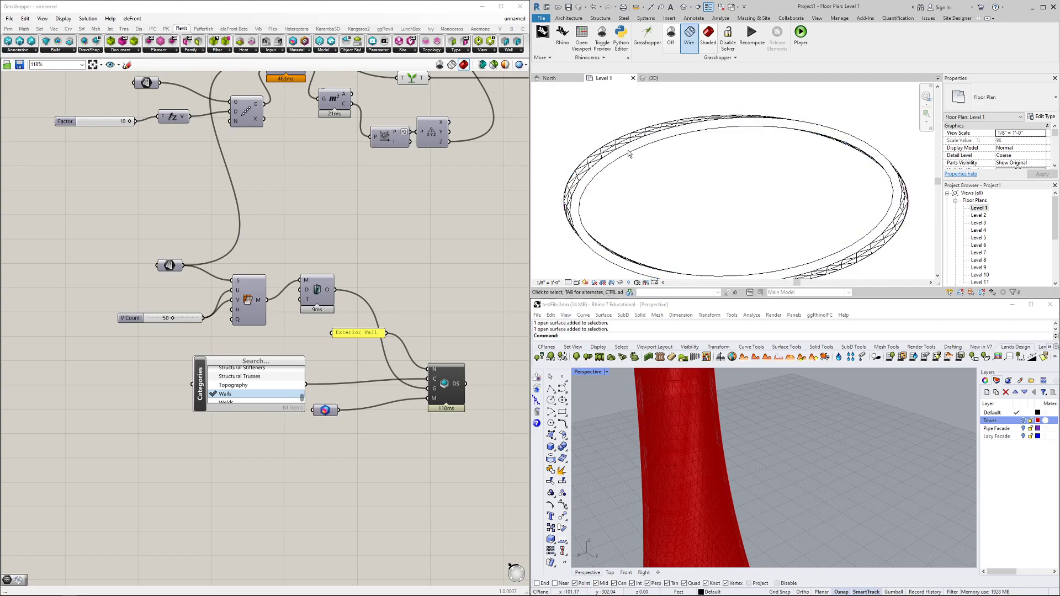
Return to the {3D} view and orbit to see the concrete tower from above
scroll(667, 204, down, 3)
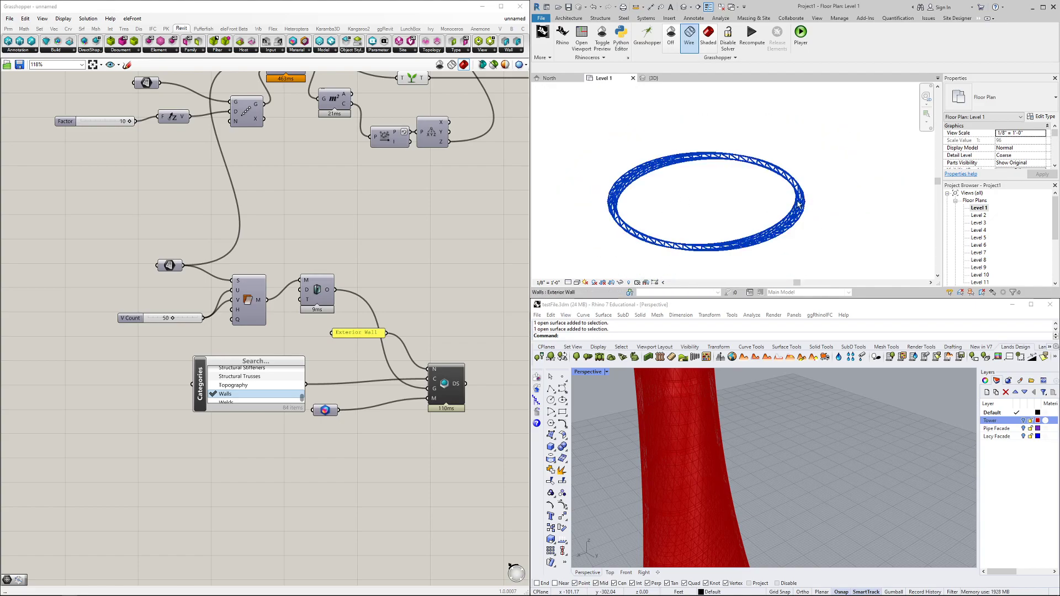
scroll(458, 291, down, 1)
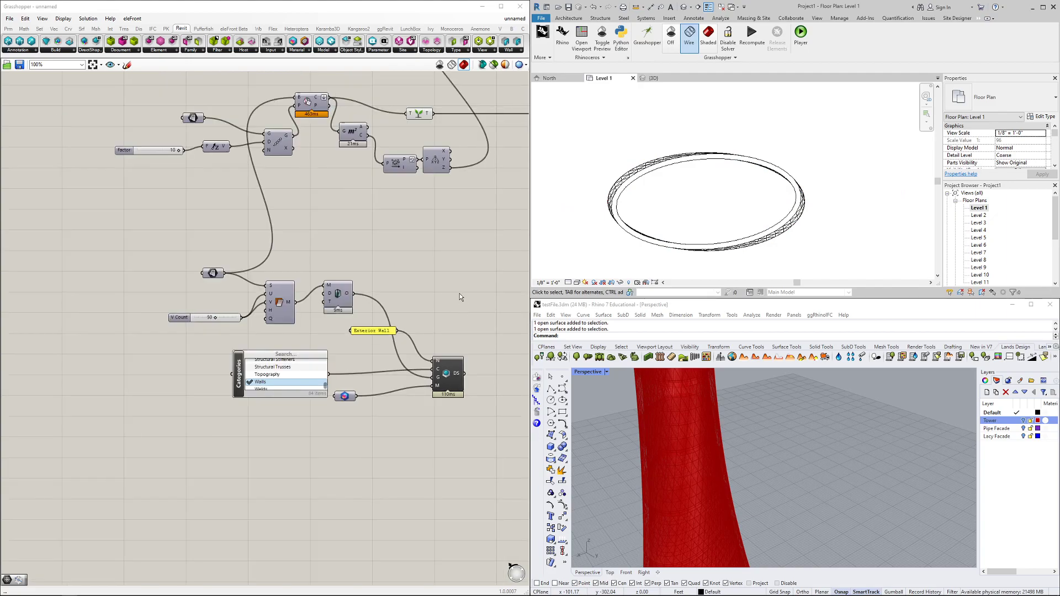
scroll(460, 297, down, 1)
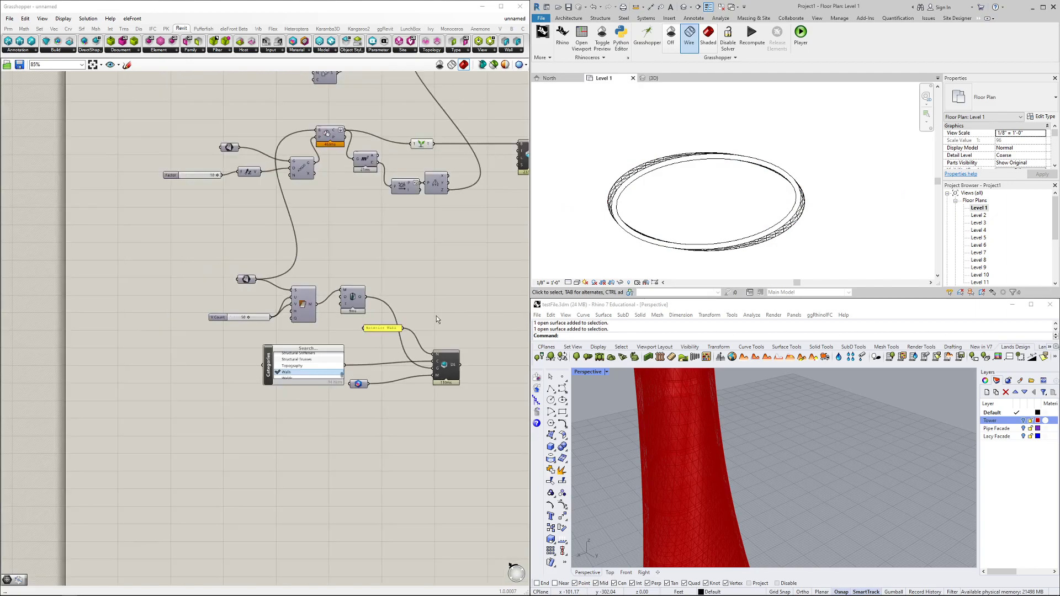
click(663, 80)
shift+middle_drag(640, 230, 697, 230)
Delete the surface-subdivision component and feed the tower surface straight into DirectShape G
scroll(352, 320, up, 3)
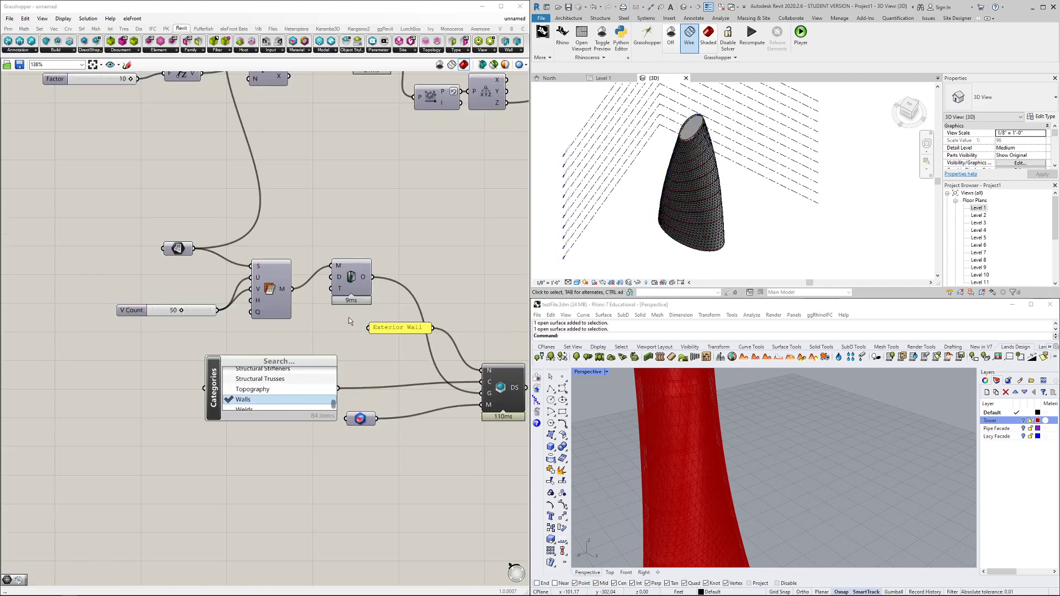
click(268, 279)
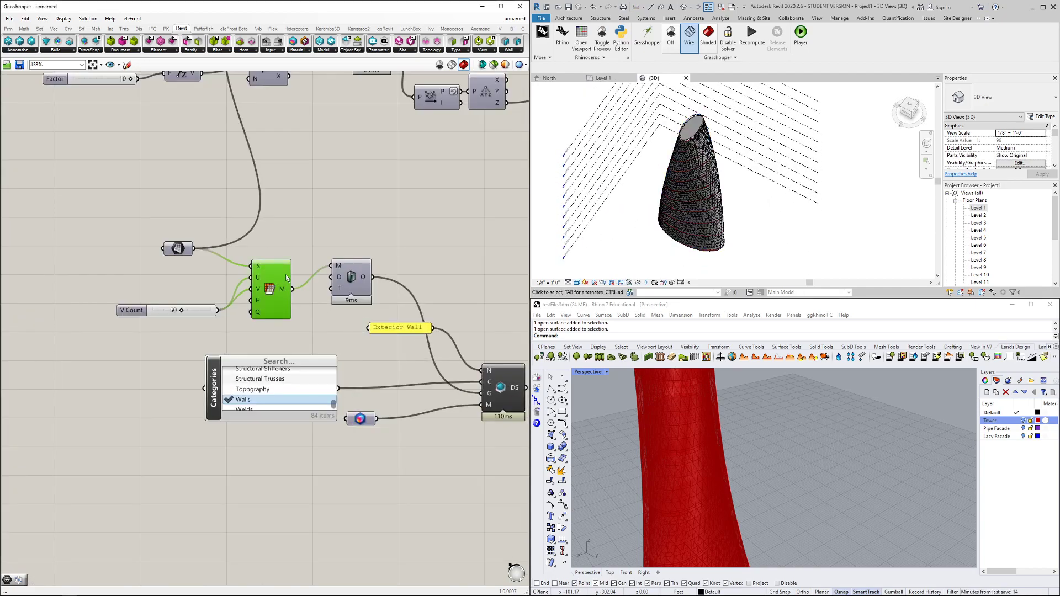
key(Delete)
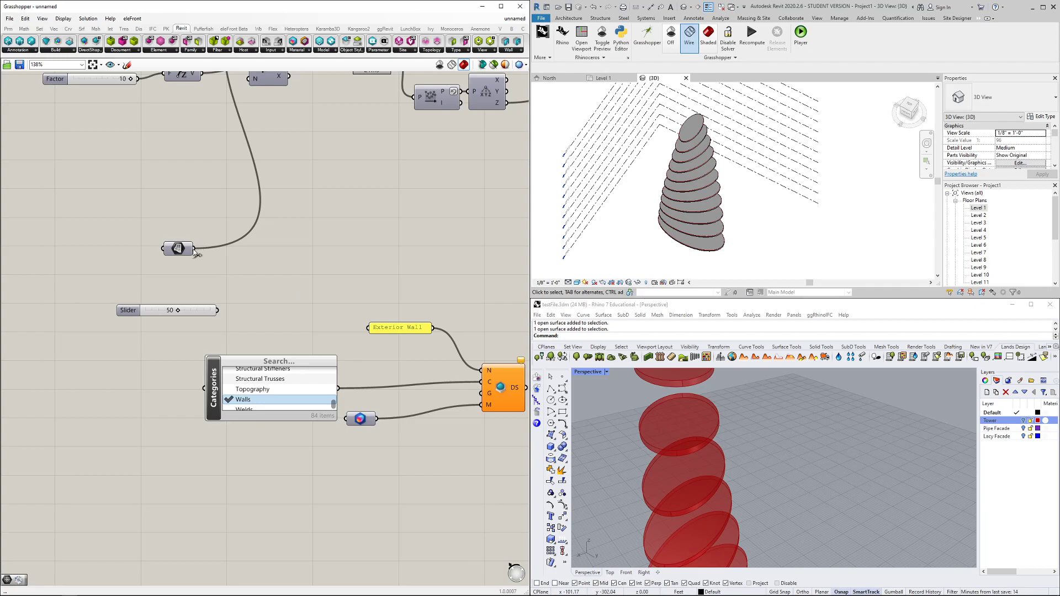
scroll(196, 253, down, 2)
drag(193, 249, 438, 377)
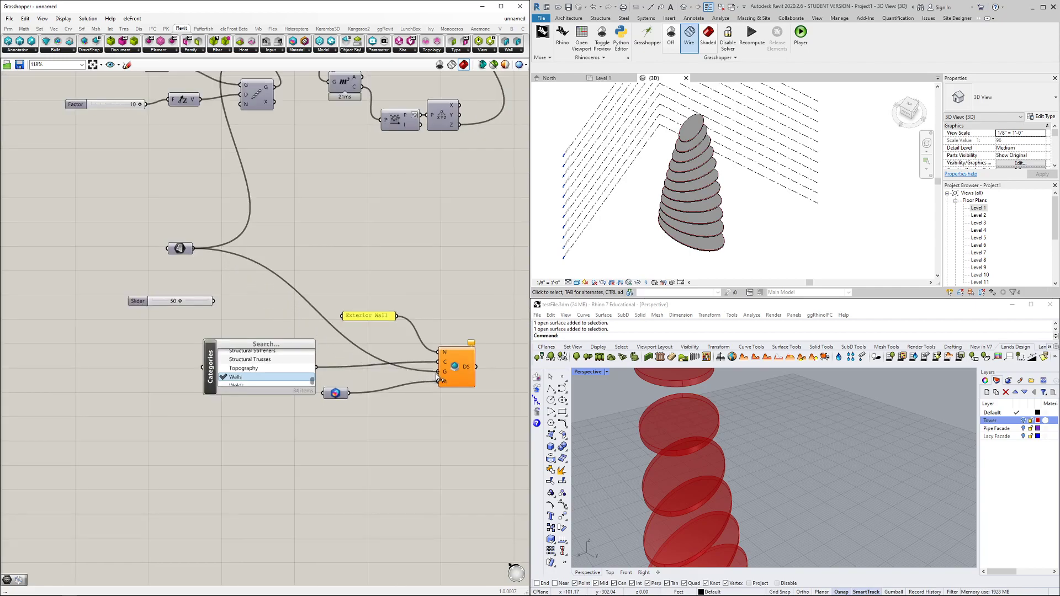
Set the tower wall material back to Glass, Clear Glazing
right_click(335, 395)
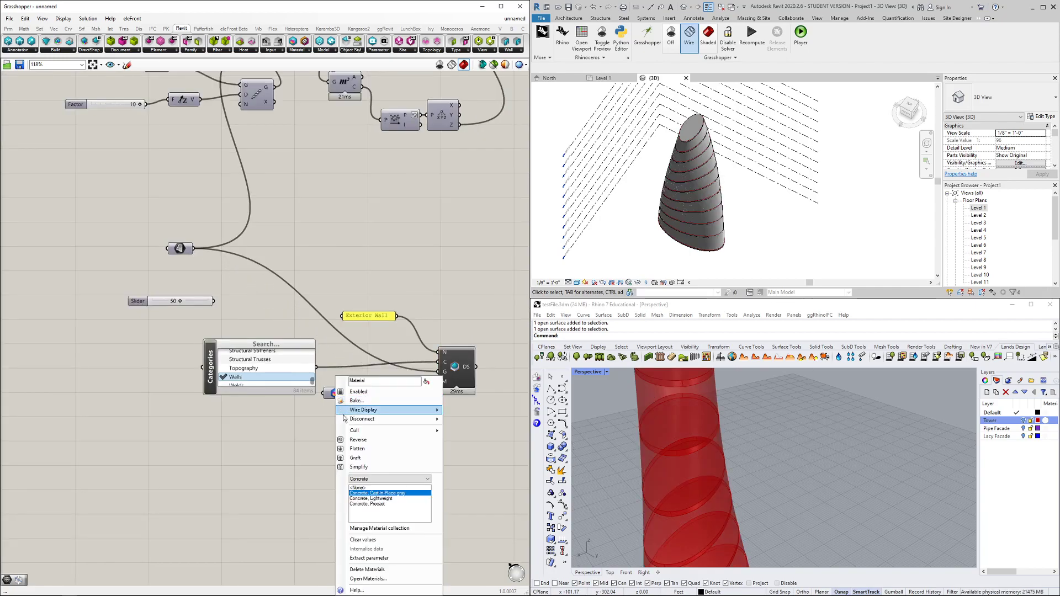
click(363, 493)
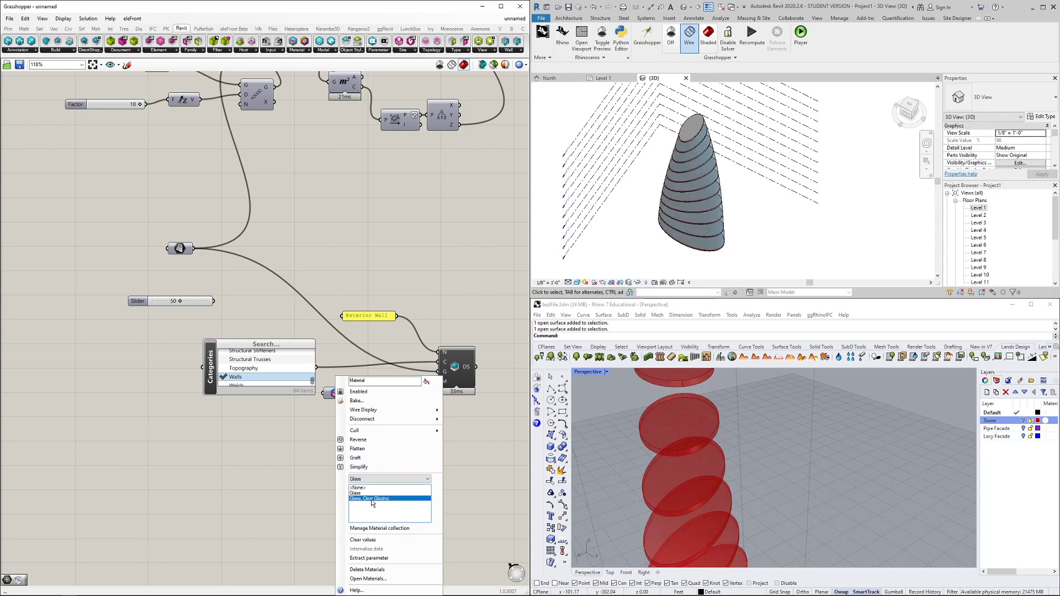
click(494, 462)
Orbit the tower to a lower angle and bring the Categories list into view
click(667, 239)
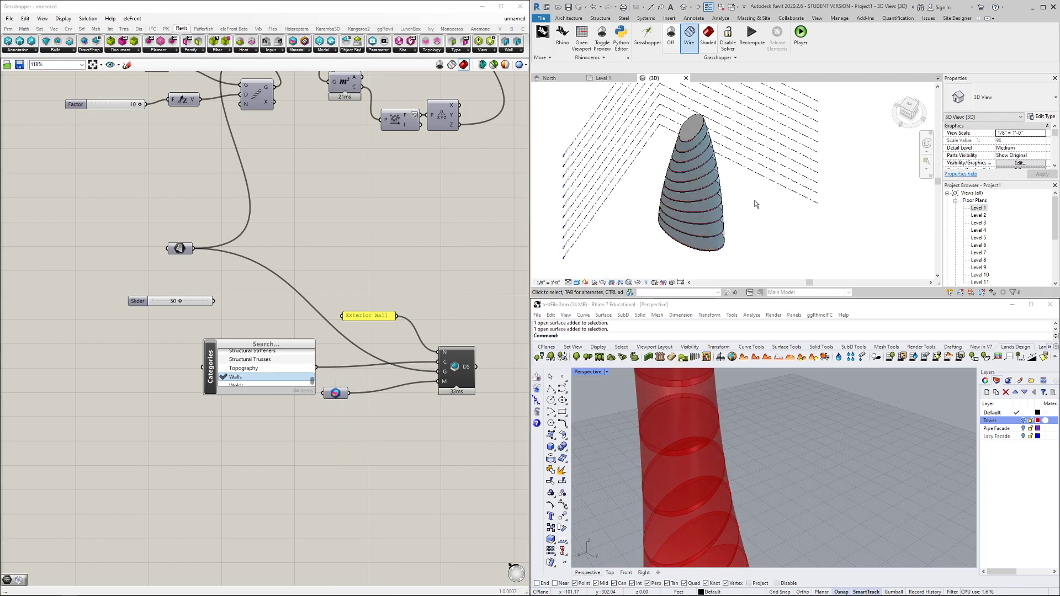
shift+middle_drag(757, 233, 745, 191)
scroll(462, 268, down, 3)
right_drag(462, 309, 425, 254)
scroll(362, 297, up, 2)
right_drag(370, 335, 325, 308)
Reselect Walls in the Categories list
click(223, 256)
click(219, 249)
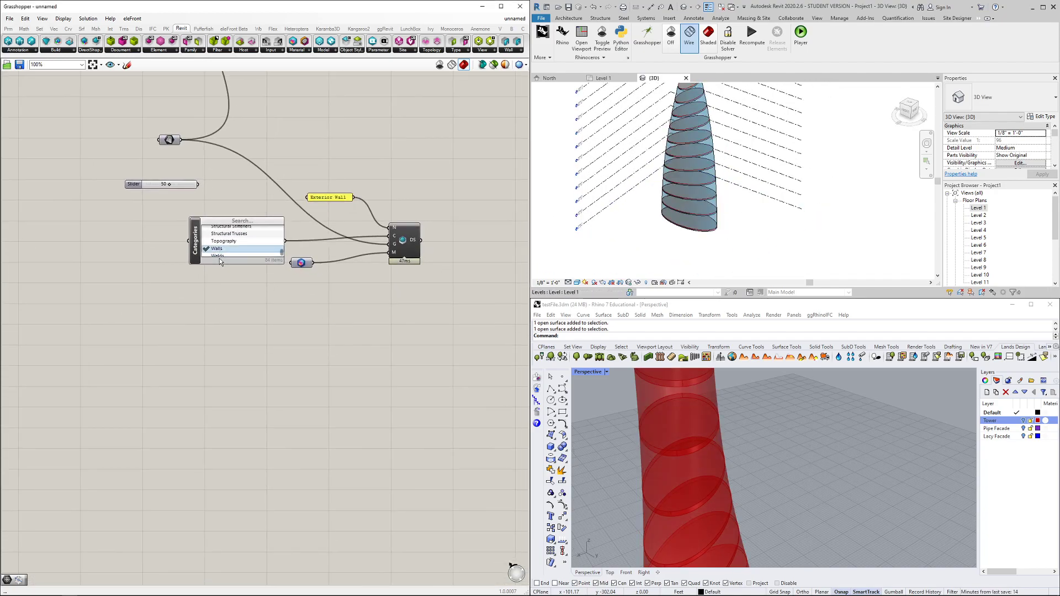
click(218, 256)
click(213, 249)
Duplicate the Categories, DirectShape, Material and label panel and place the copy below
click(194, 236)
shift+click(406, 238)
shift+click(300, 264)
shift+click(331, 198)
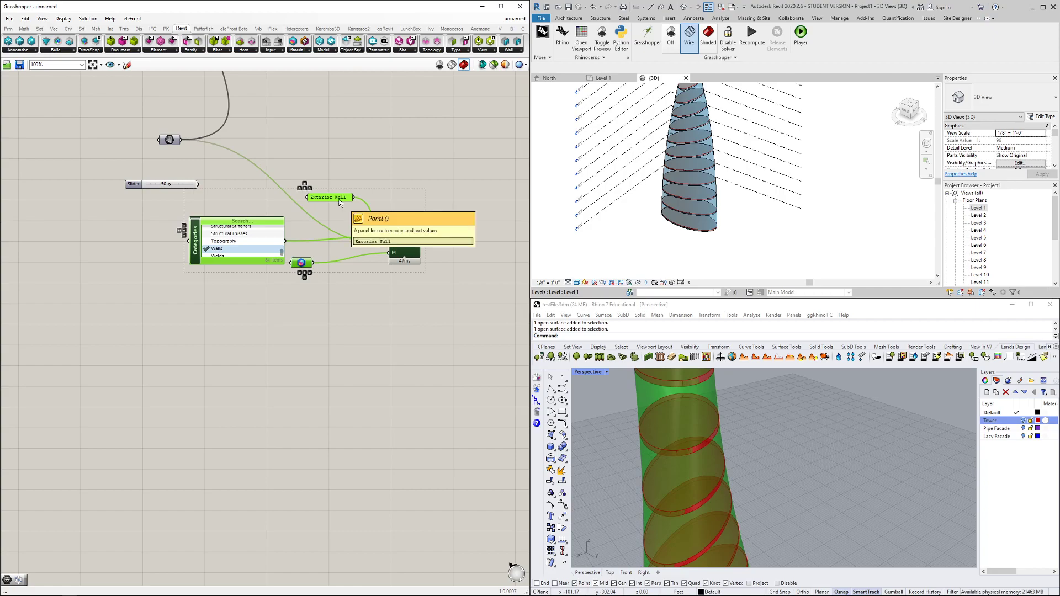
key(ctrl+c)
key(ctrl+v)
alt+drag(210, 249, 185, 399)
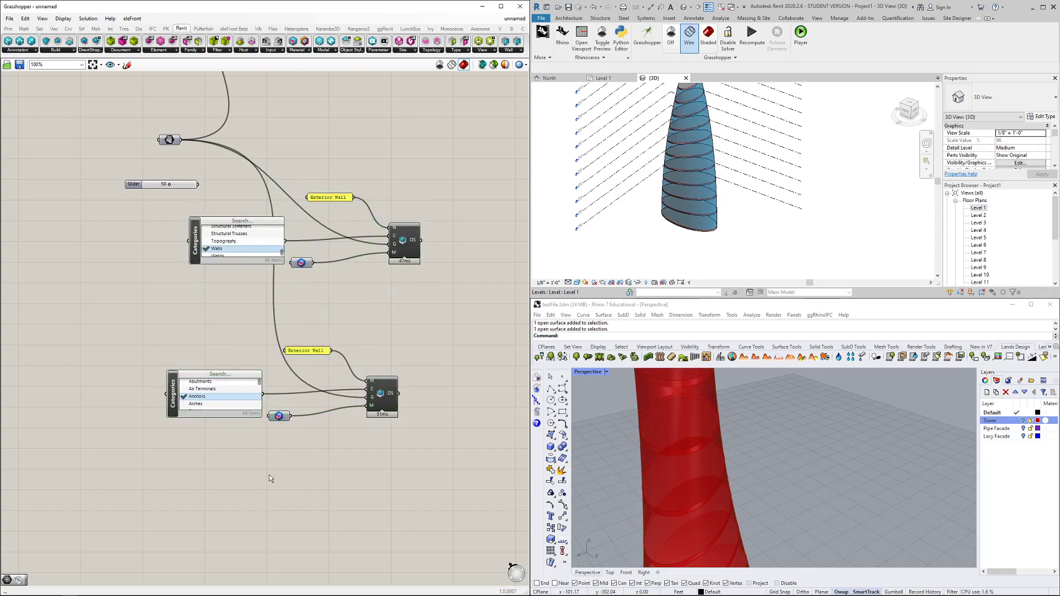
right_drag(269, 478, 306, 411)
Rename the duplicated label panel to 'Exterior Facade'
double_click(343, 318)
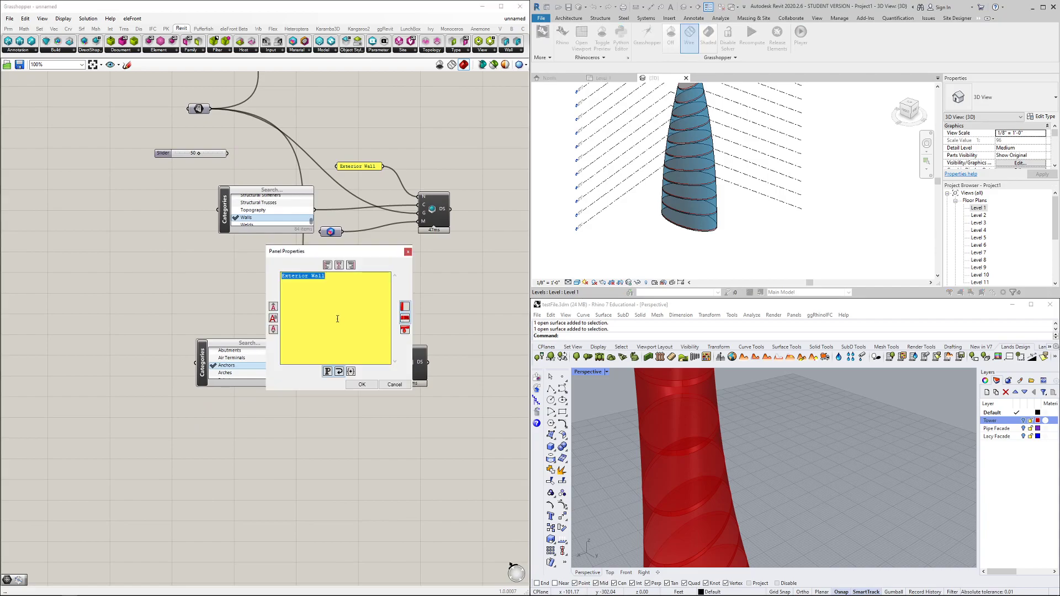
drag(325, 277, 316, 278)
click(361, 384)
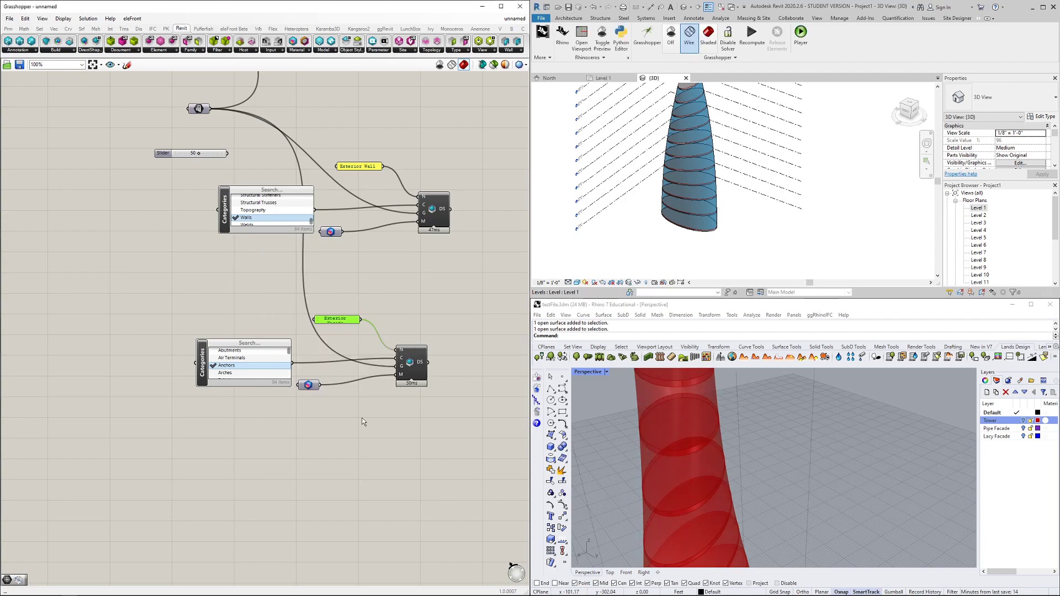
scroll(266, 412, down, 2)
Place a new Geometry parameter on the canvas via a 'geo' search
right_drag(214, 463, 268, 429)
double_click(276, 433)
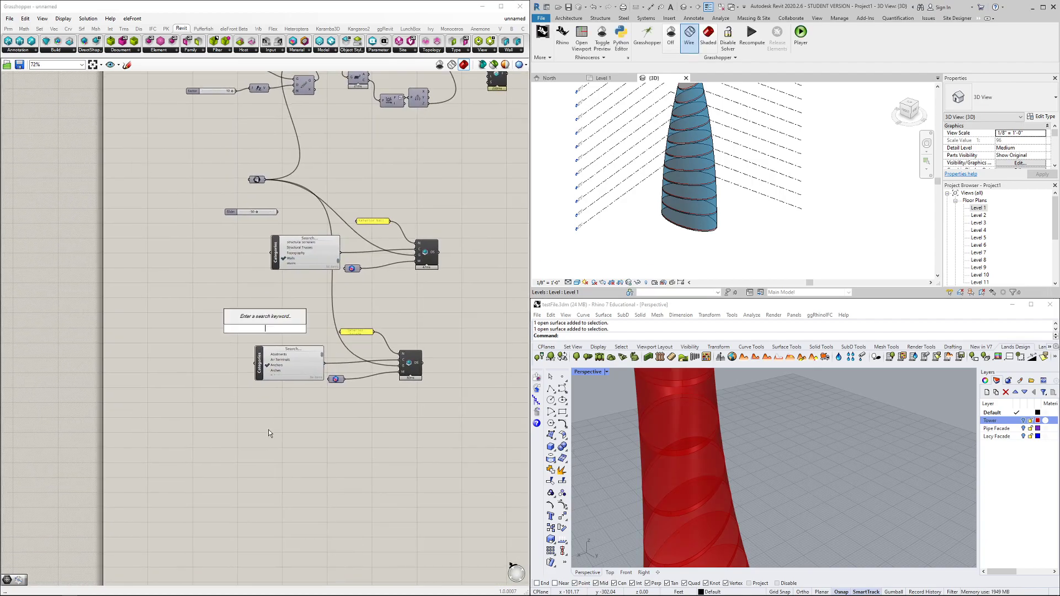
text(geo)
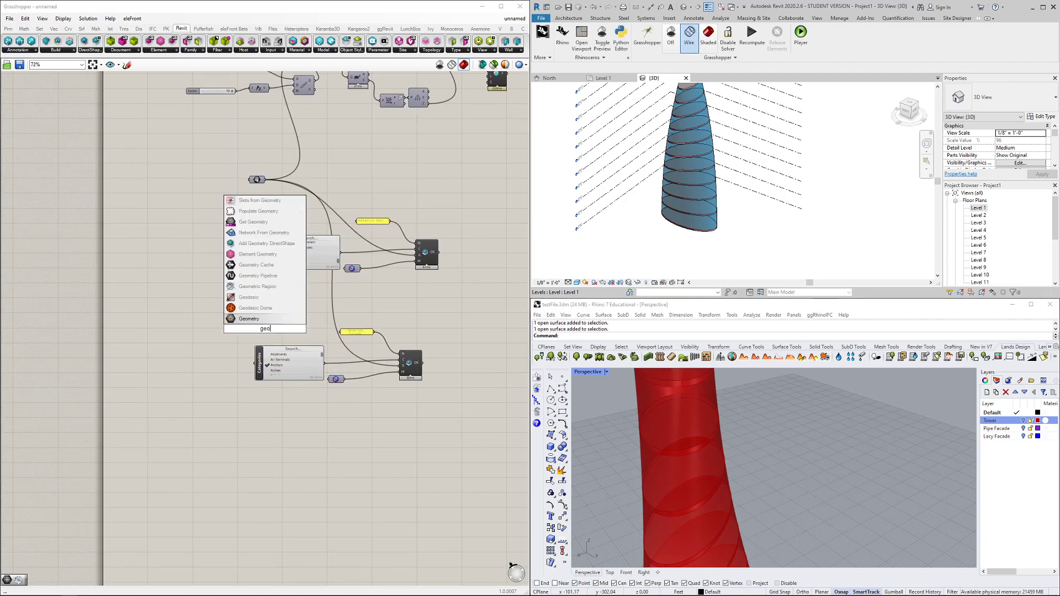
key(Return)
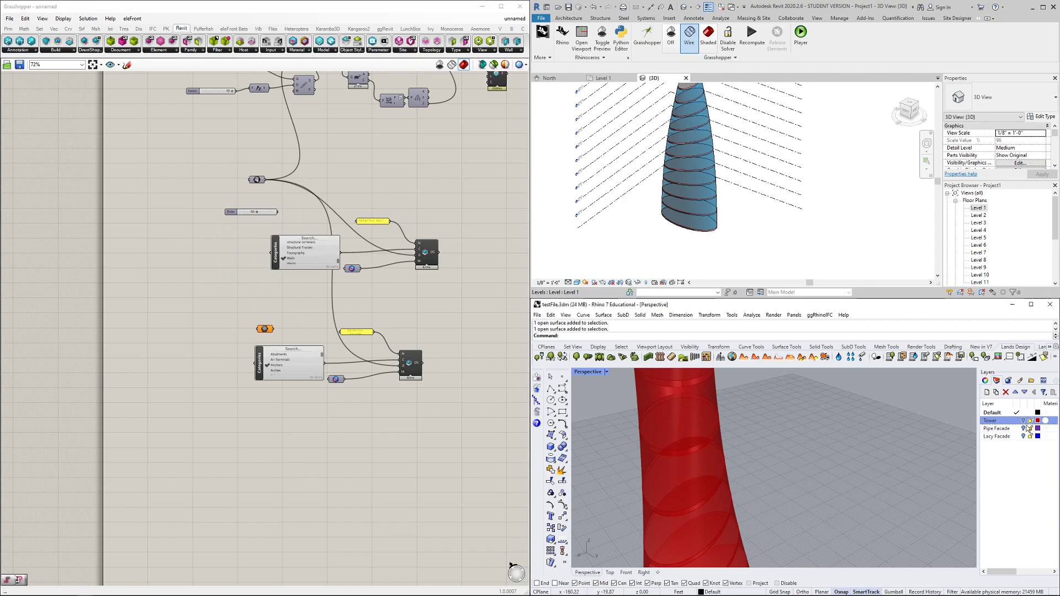
Make Rhino's Pipe Facade layer visible and select its pipe objects
click(1023, 428)
click(1024, 425)
click(1024, 429)
click(732, 448)
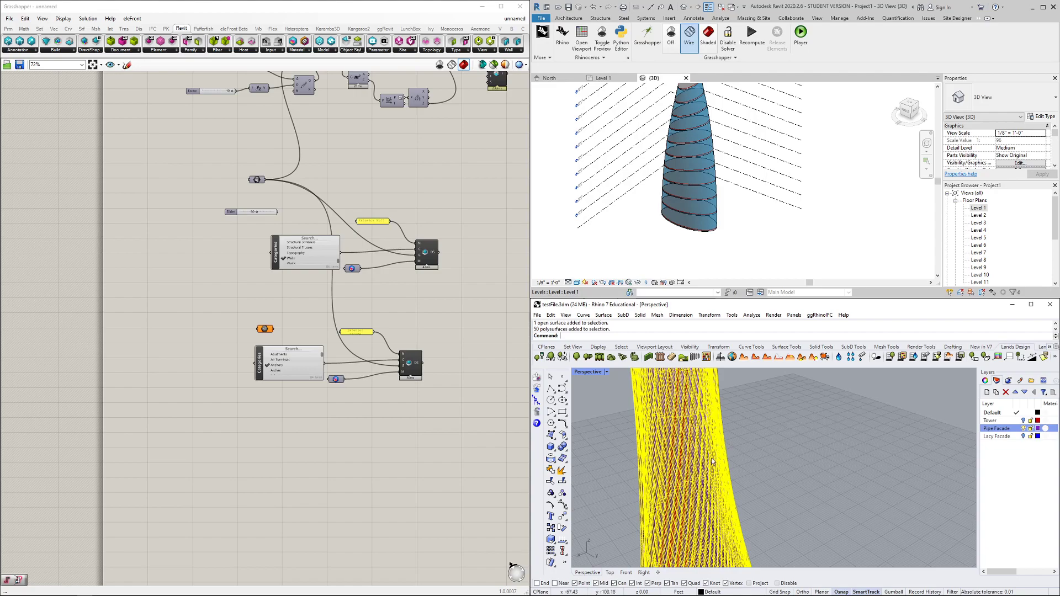
Reference the 50 pipe-facade polysurfaces in the Geometry parameter with Set Multiple Geometries
right_click(265, 330)
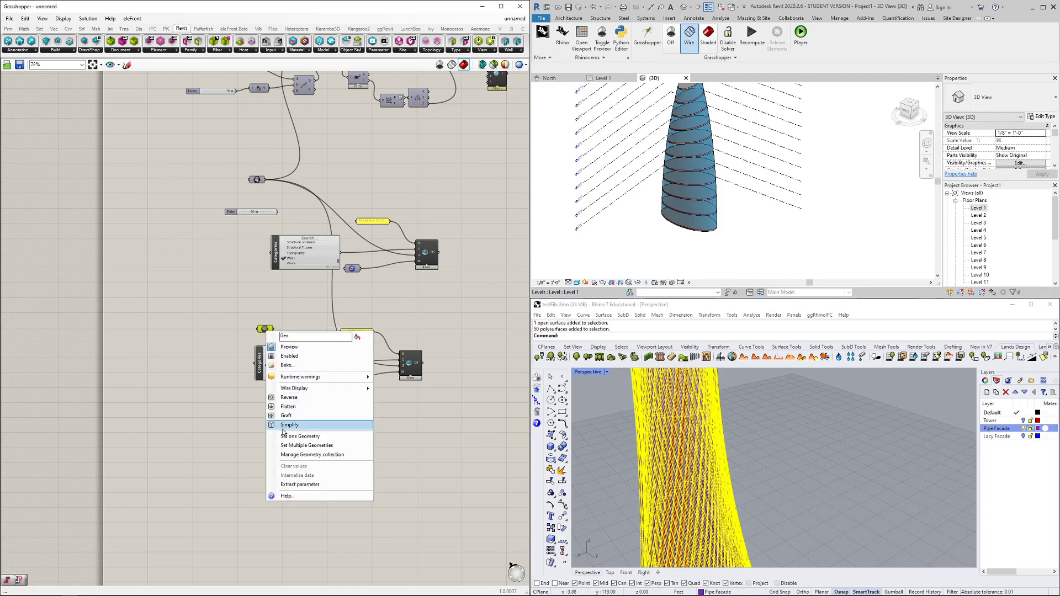
click(287, 445)
right_click(639, 417)
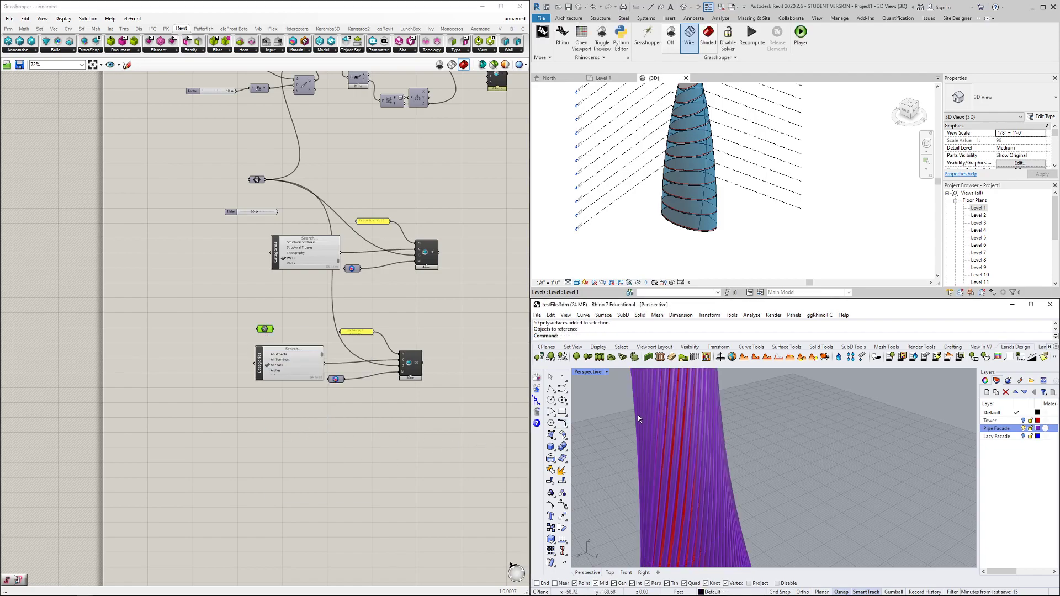
right_click(268, 329)
click(295, 455)
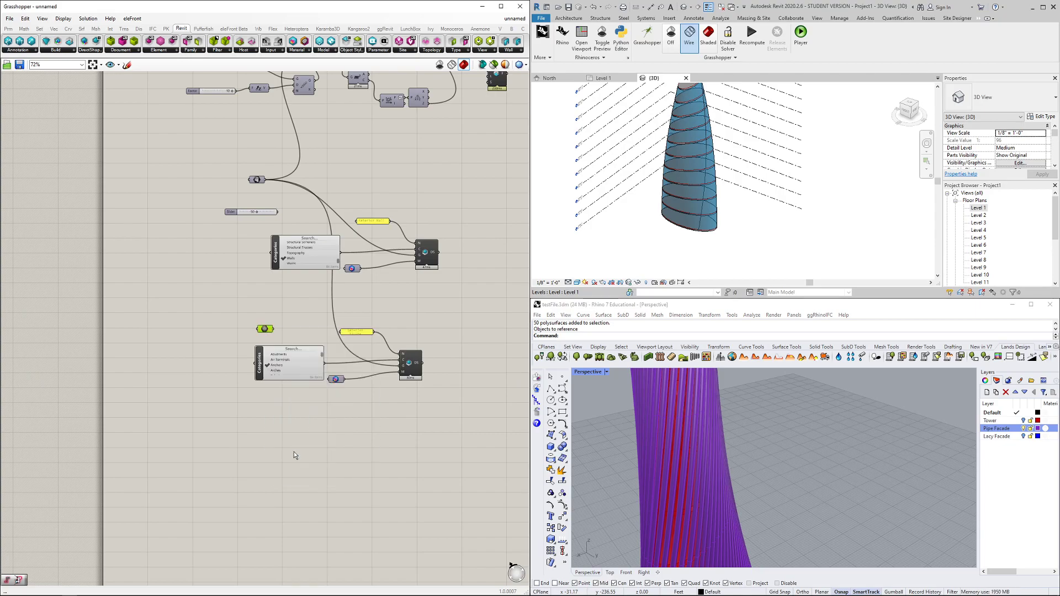
click(723, 442)
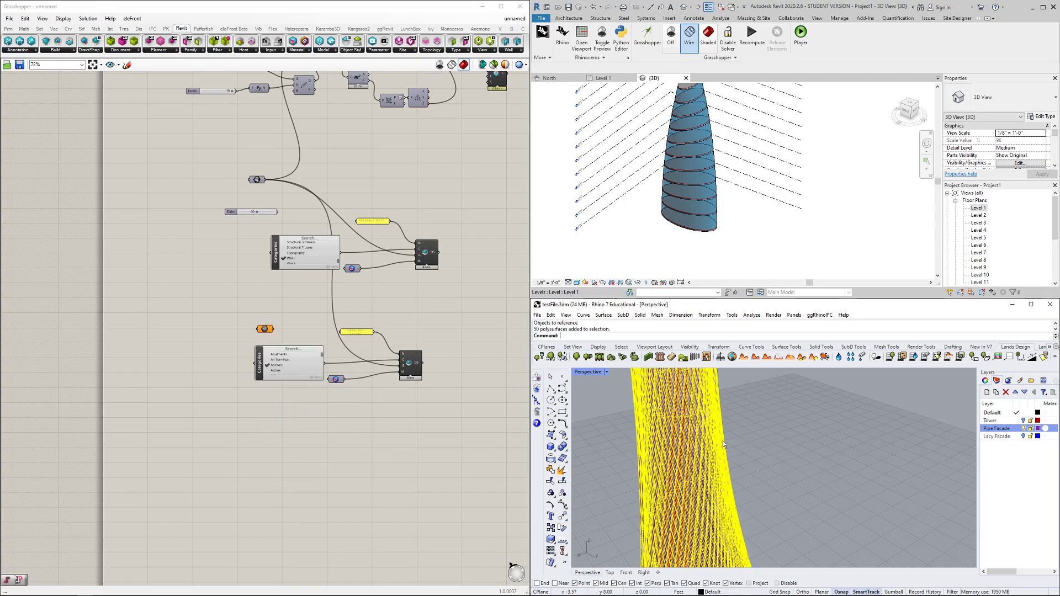
right_click(265, 330)
Store the pipes in the parameter and categorise the facade DirectShape as Curtain Systems
click(325, 445)
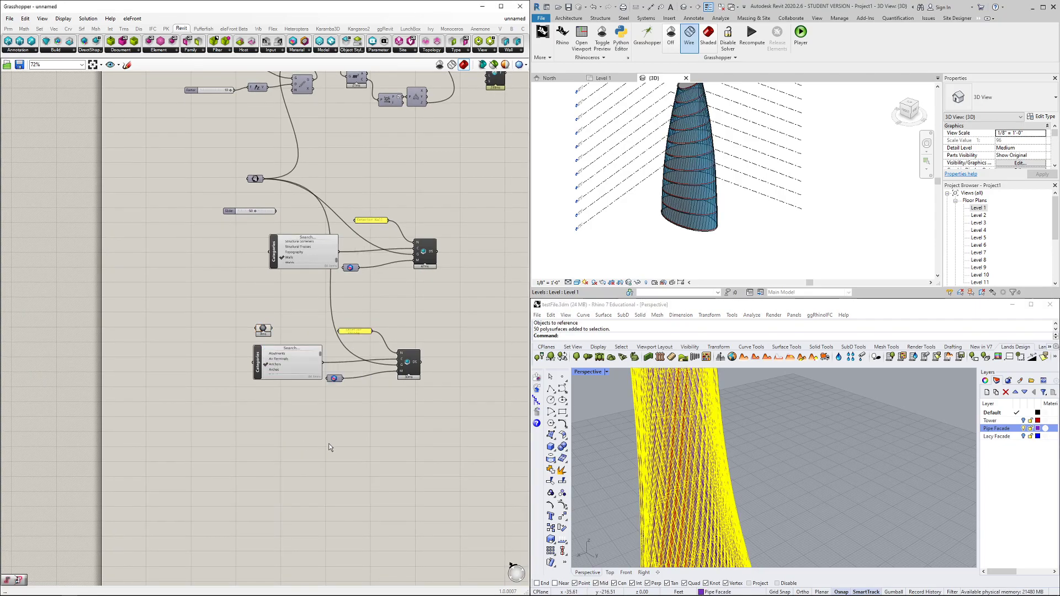
scroll(276, 371, up, 5)
scroll(173, 378, down, 1)
drag(206, 321, 206, 268)
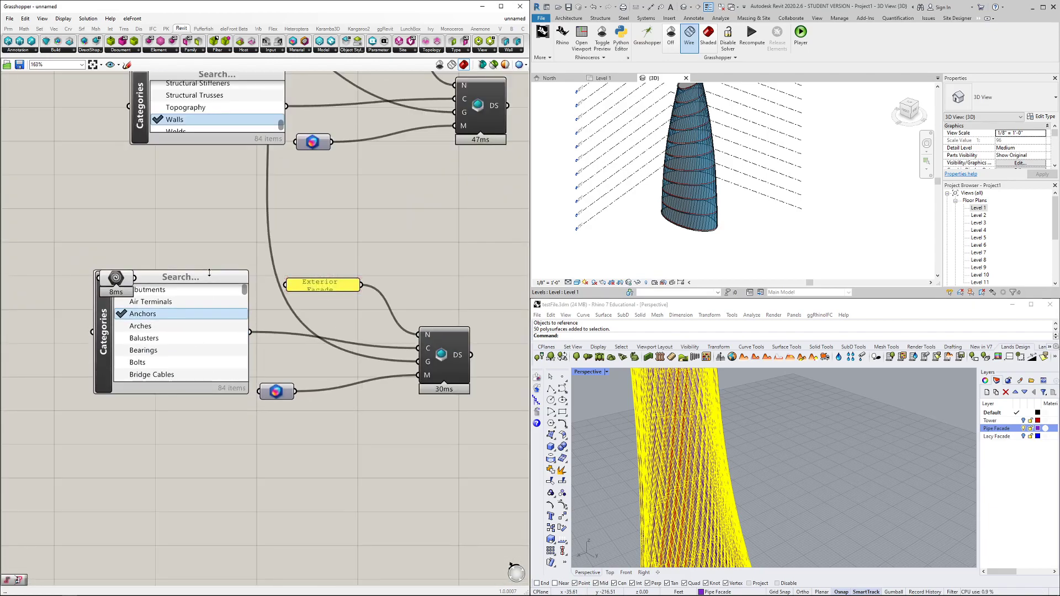
drag(173, 393, 174, 517)
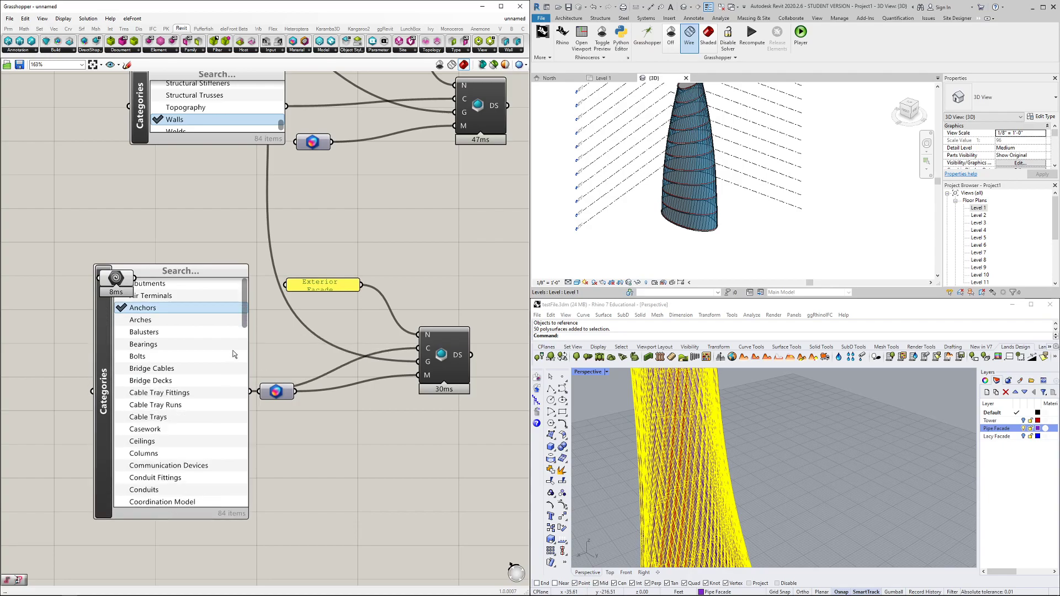
drag(244, 307, 243, 347)
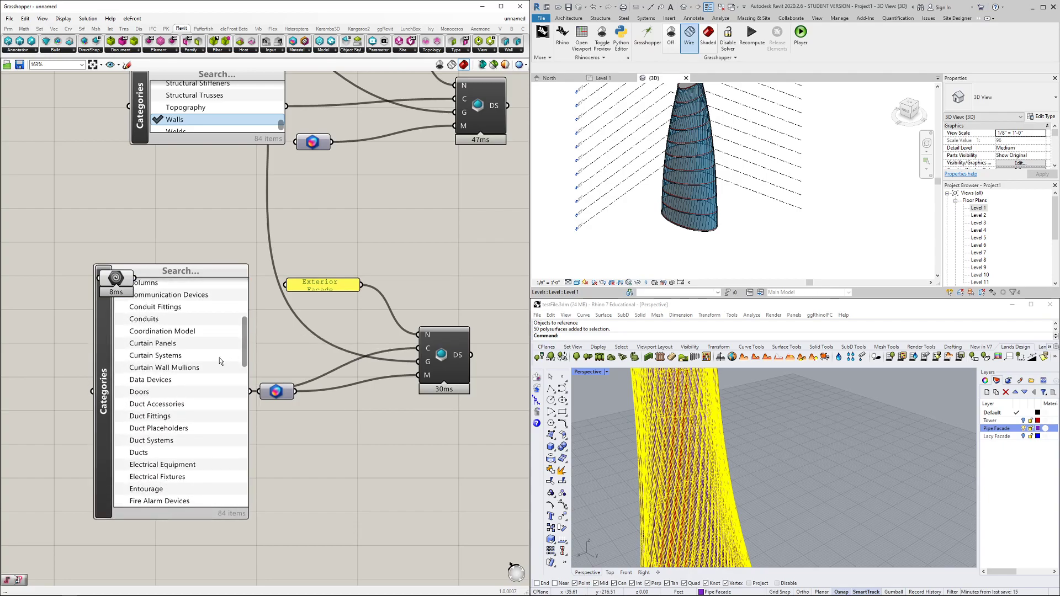
click(171, 357)
Give the facade DirectShape a Metal material and wire the pipe geometry into its G input
drag(103, 386, 69, 467)
click(202, 296)
right_click(277, 393)
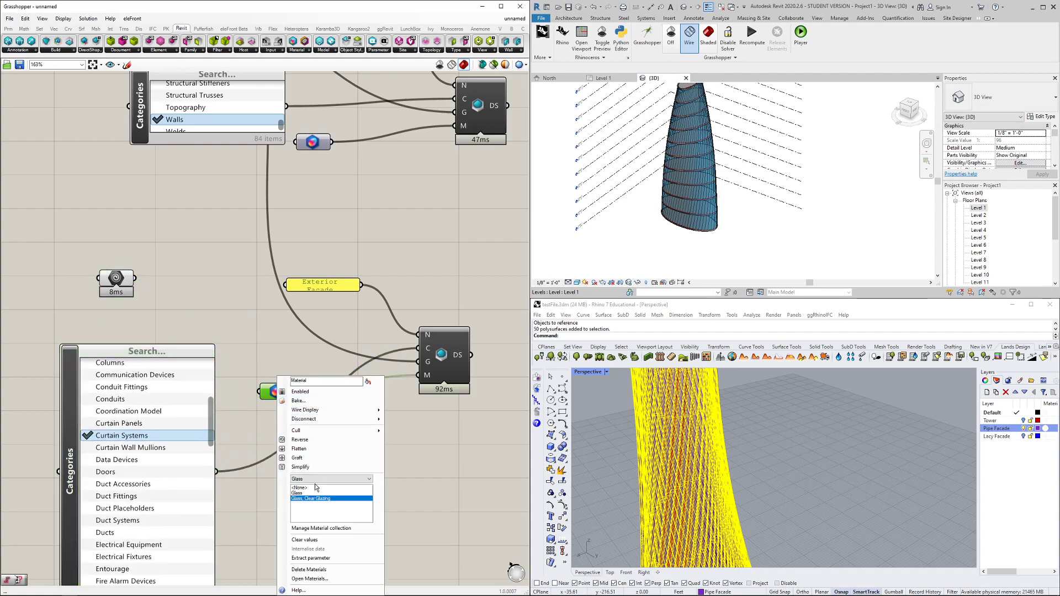
click(348, 480)
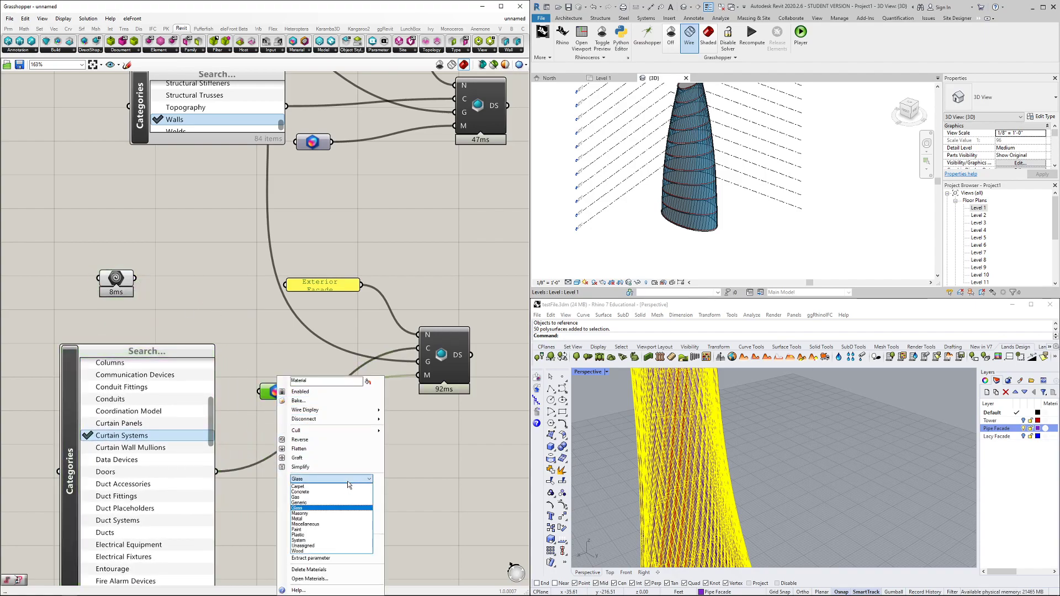
click(314, 519)
click(370, 520)
click(370, 519)
click(370, 519)
click(311, 509)
click(437, 469)
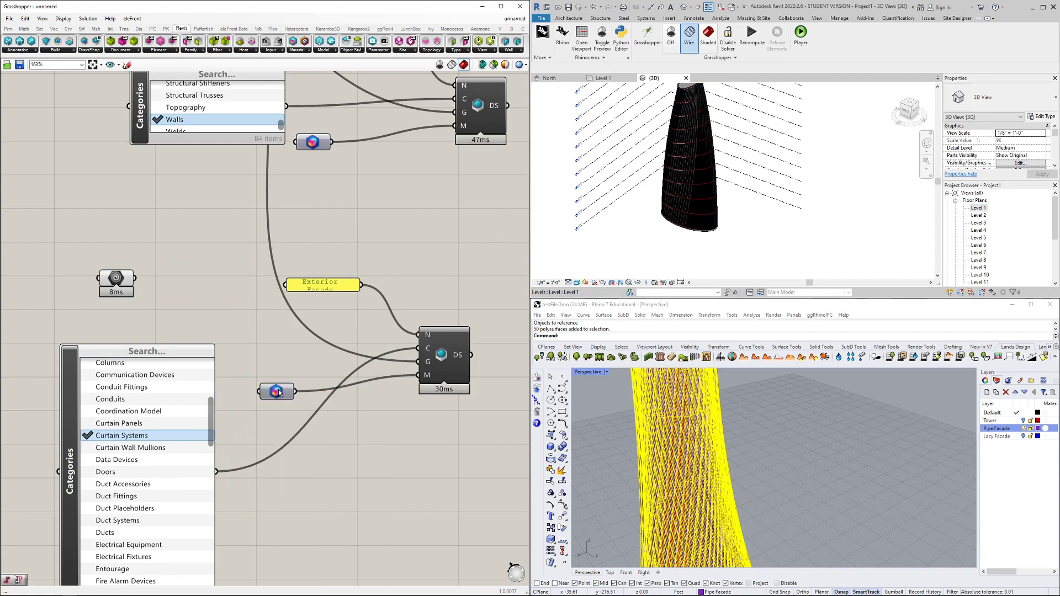
drag(279, 391, 282, 400)
drag(138, 278, 419, 363)
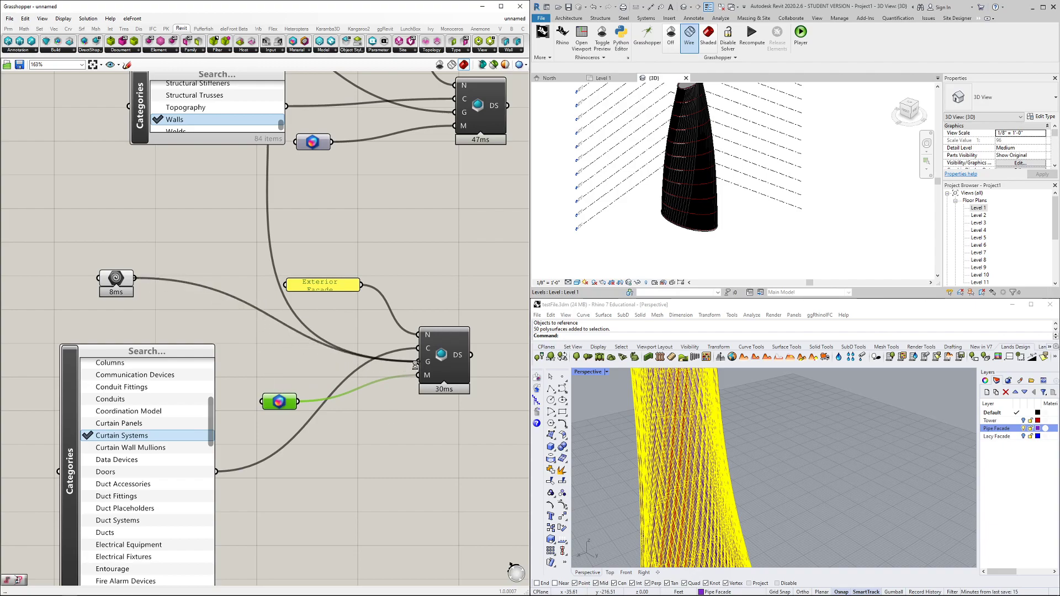
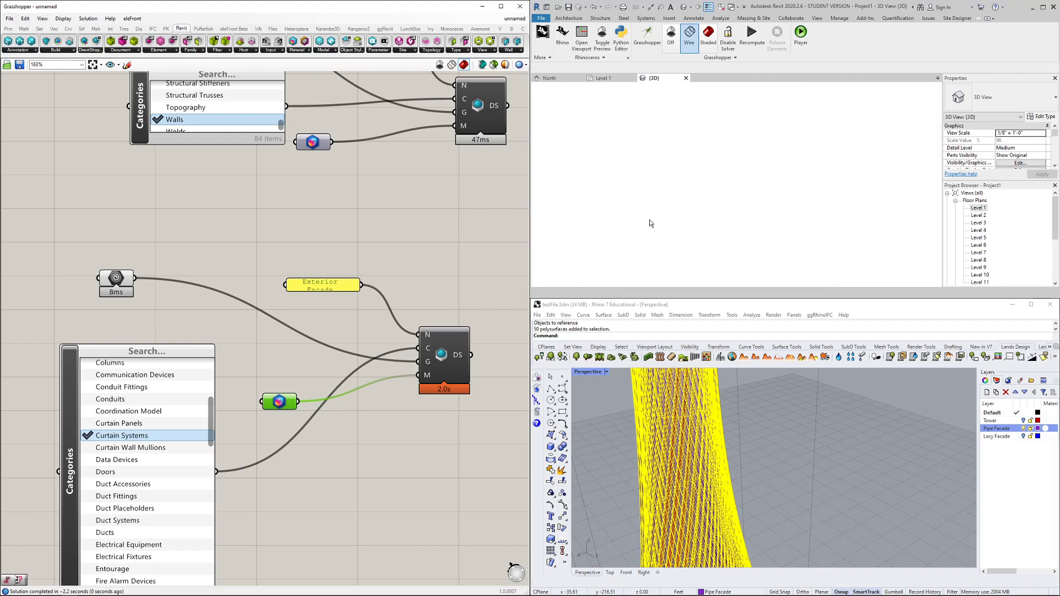
Orbit the 3D view around the tower facade, then switch to the Level 1 floor plan
scroll(694, 183, down, 1)
scroll(710, 191, up, 5)
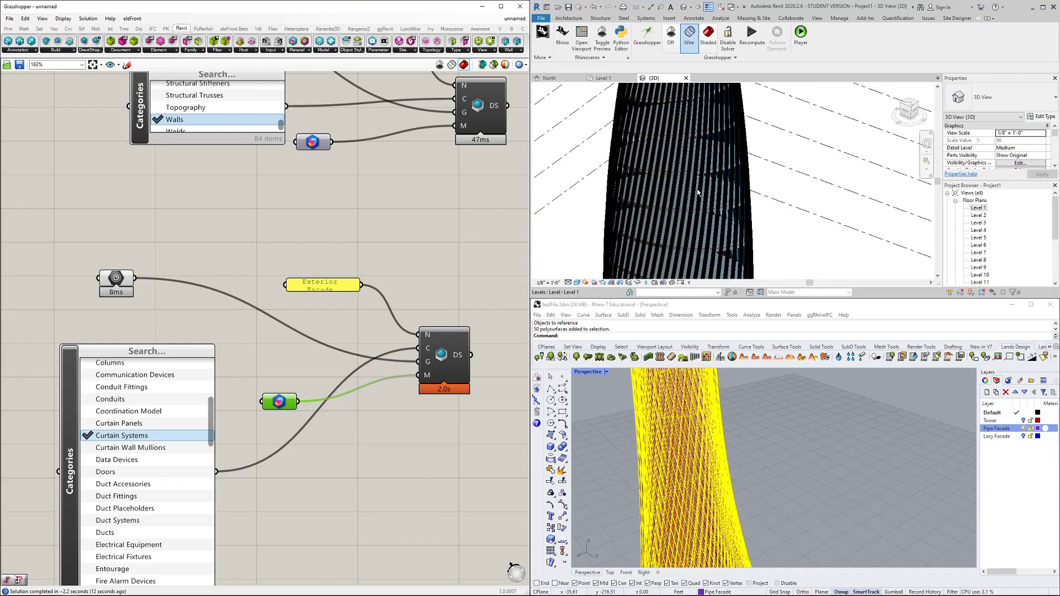
shift+middle_drag(788, 229, 639, 142)
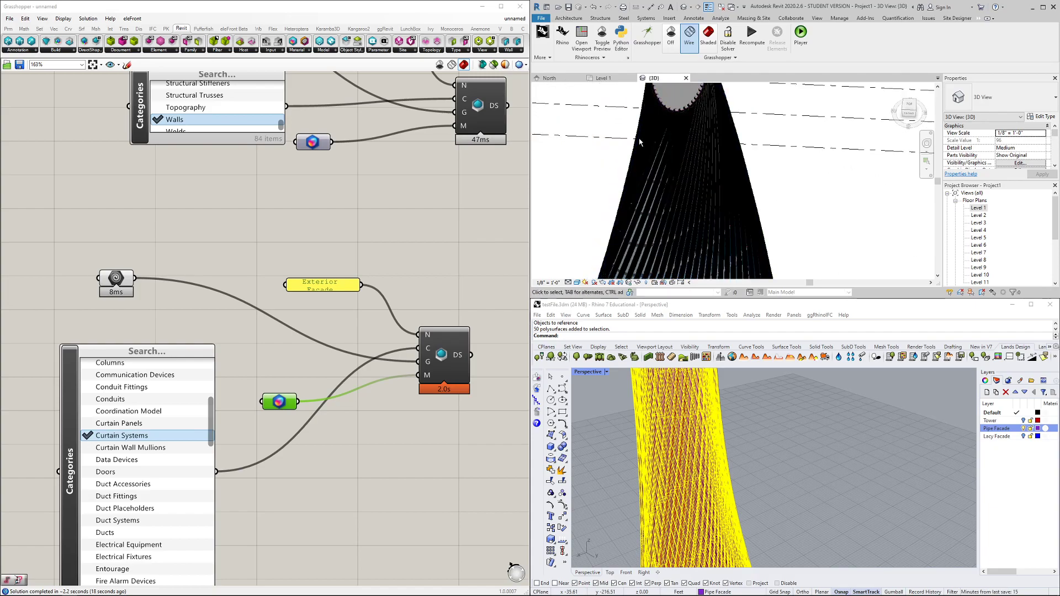
click(603, 78)
Draw a section line from above to below the Level 1 facade ring and open Section 1
scroll(614, 191, up, 5)
scroll(634, 188, down, 5)
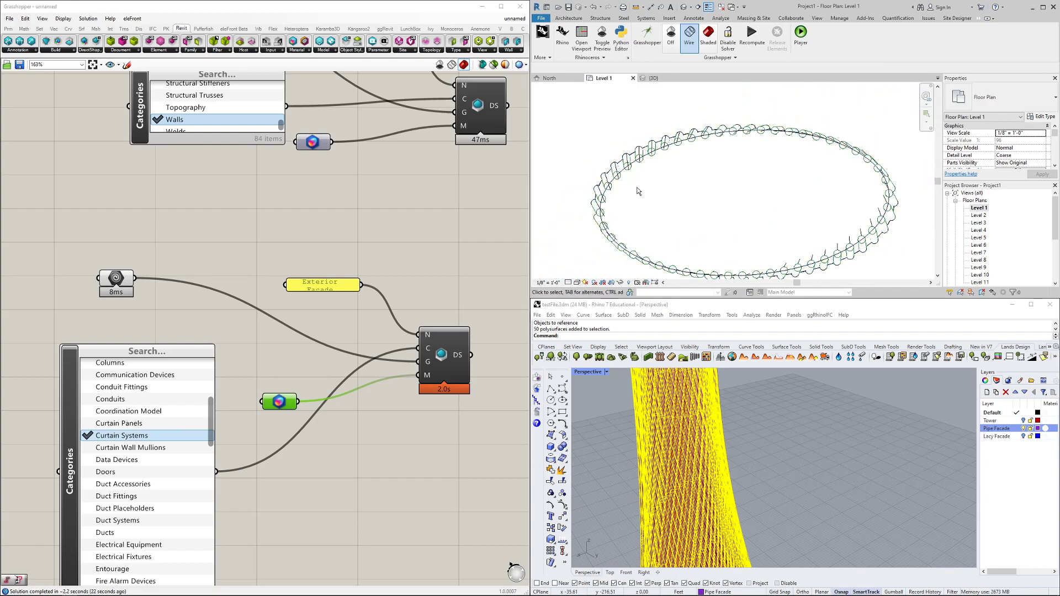
middle_drag(700, 196, 677, 194)
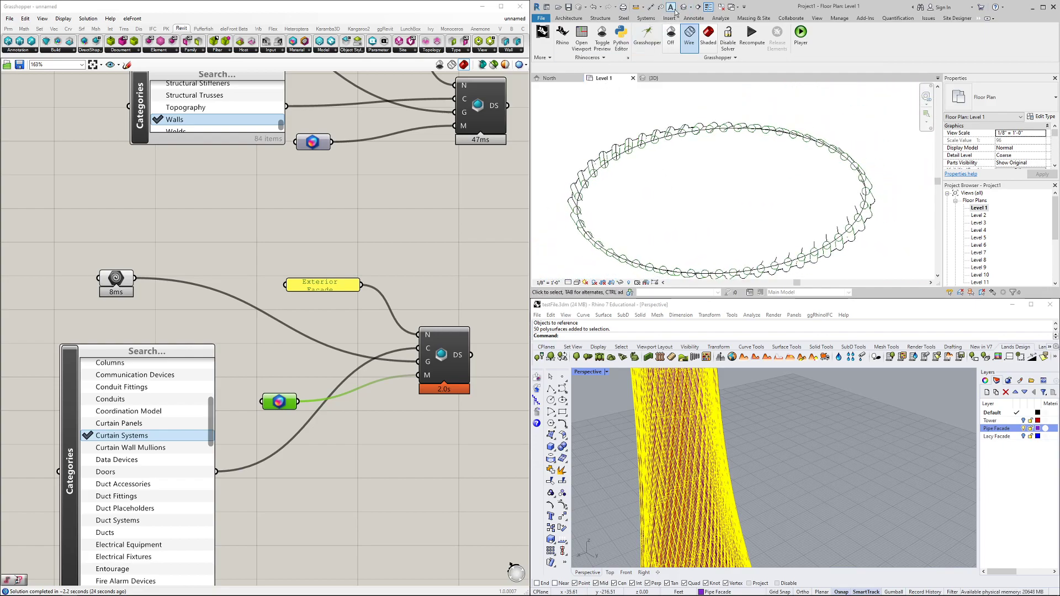
click(697, 9)
scroll(704, 93, down, 3)
click(704, 89)
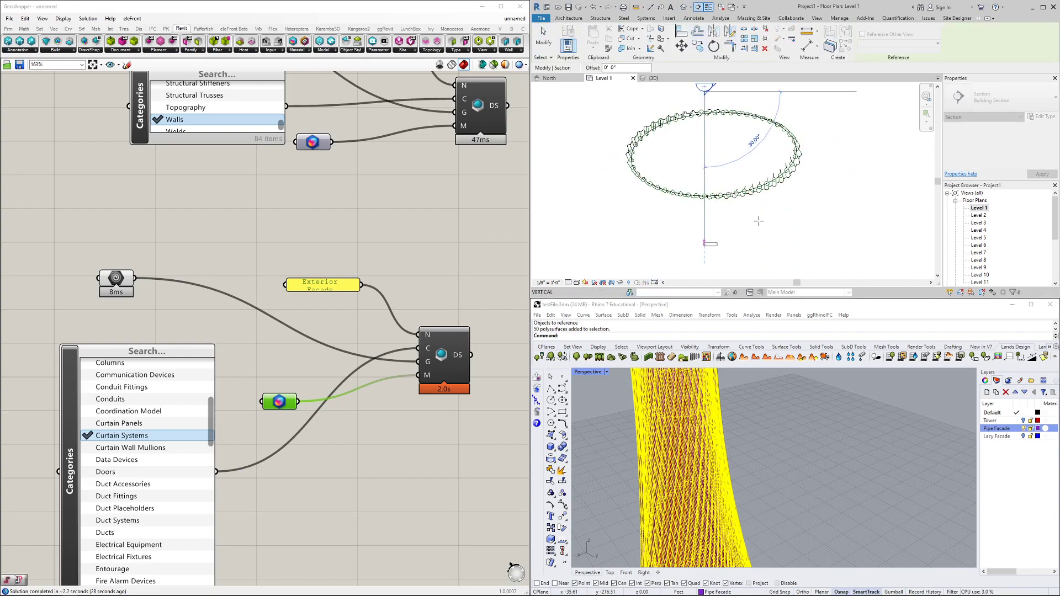
click(704, 243)
middle_drag(789, 198, 779, 232)
click(779, 232)
double_click(705, 116)
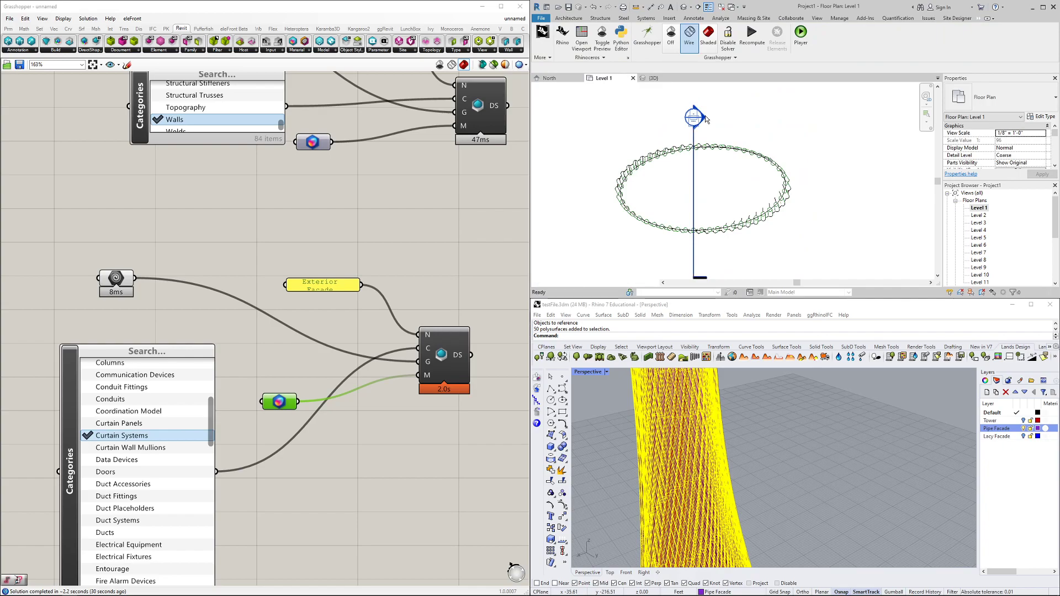
scroll(790, 190, up, 2)
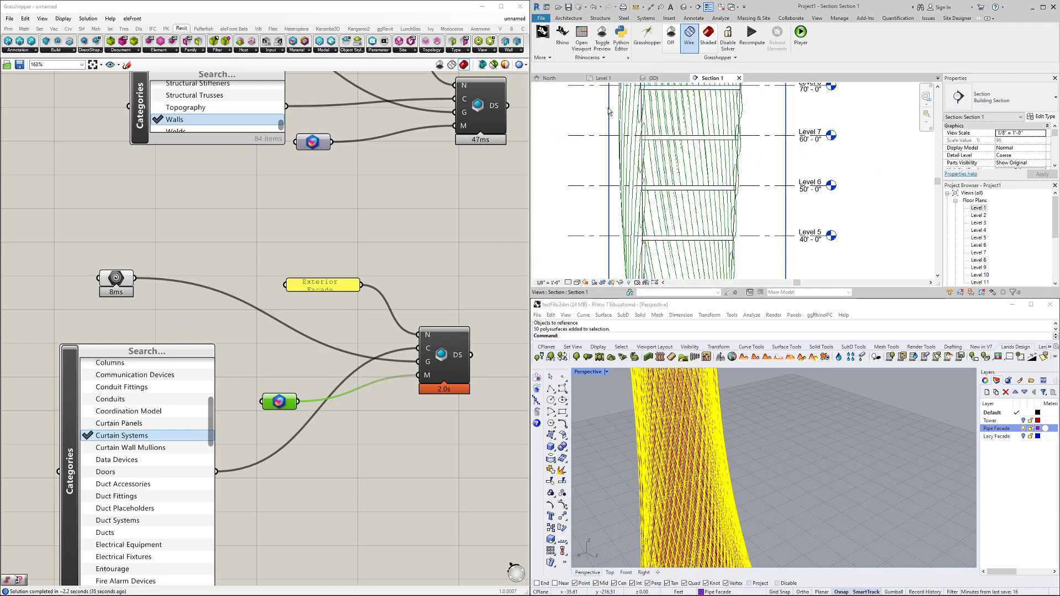
Select the curtain system facade in Section 1 and review its properties
scroll(559, 185, down, 1)
middle_drag(566, 234, 608, 169)
click(699, 197)
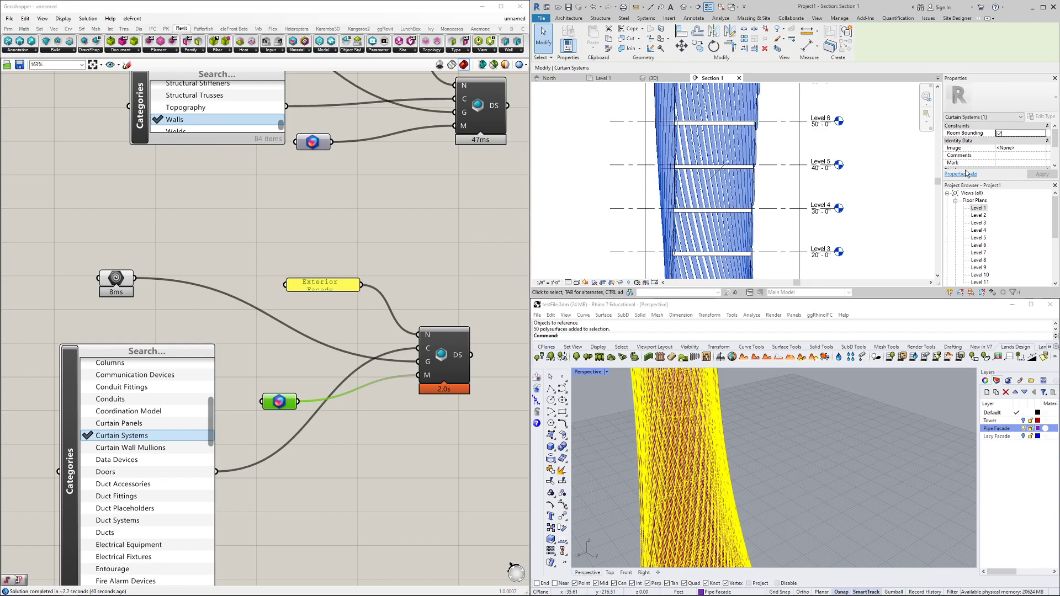
drag(976, 182, 976, 227)
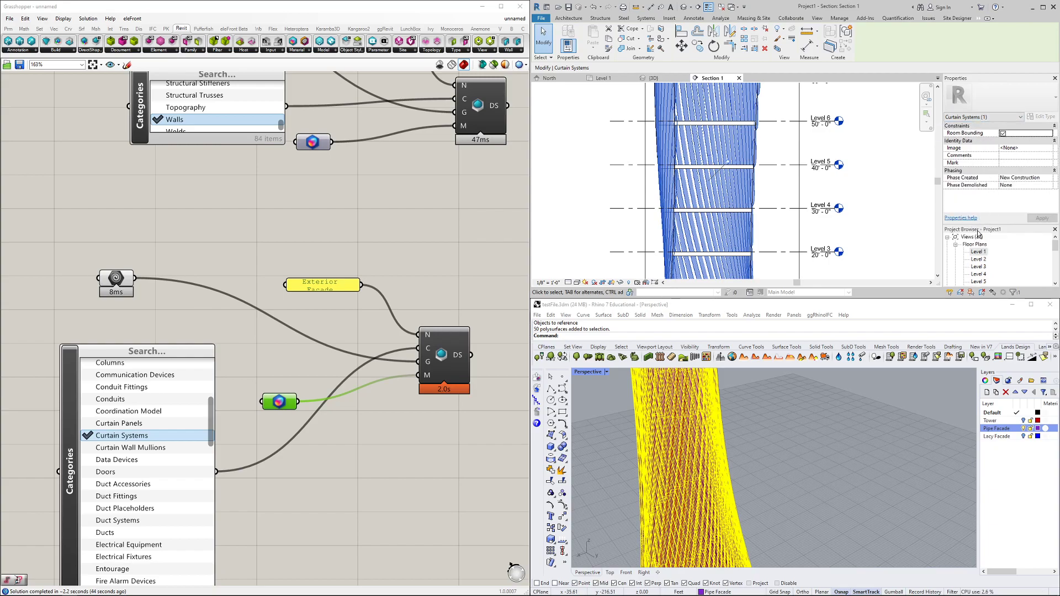
drag(981, 223, 980, 173)
scroll(974, 232, down, 4)
scroll(974, 232, down, 1)
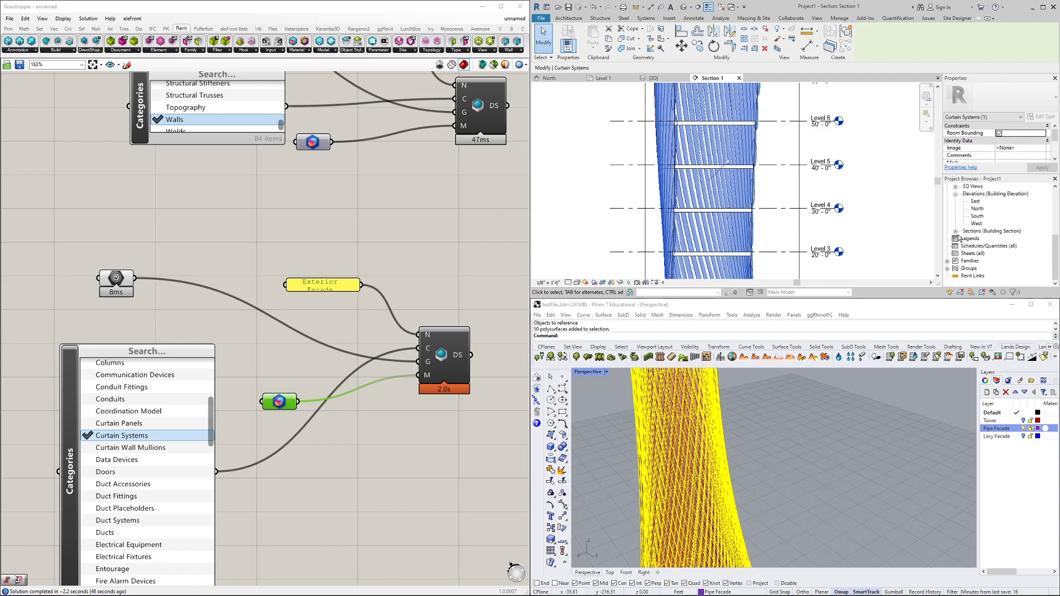
scroll(974, 235, up, 4)
click(900, 208)
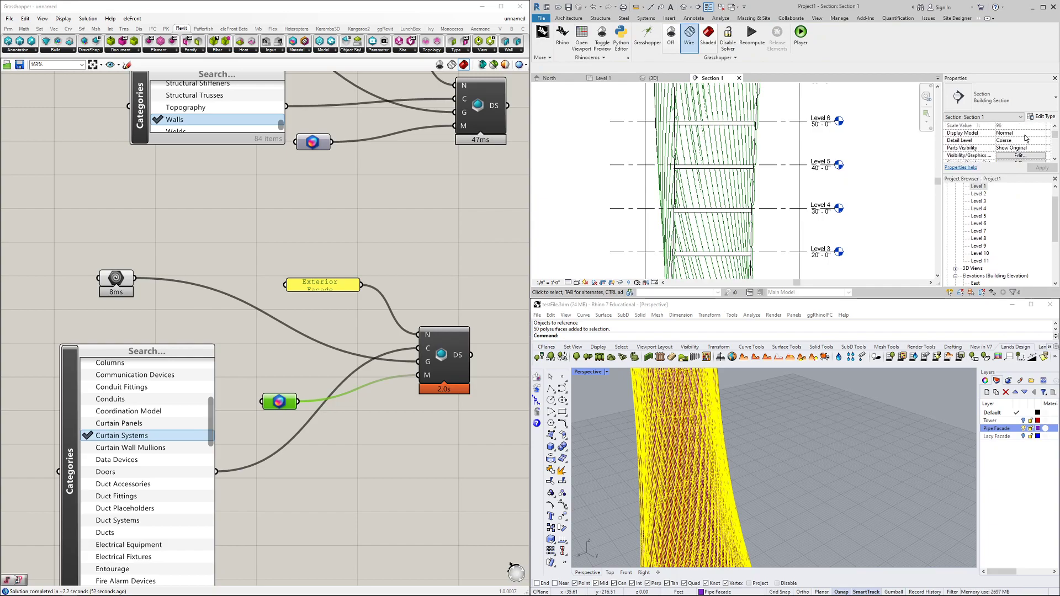
Set Section 1's detail level to Fine and open its Visibility/Graphics Overrides
click(1044, 141)
click(1013, 163)
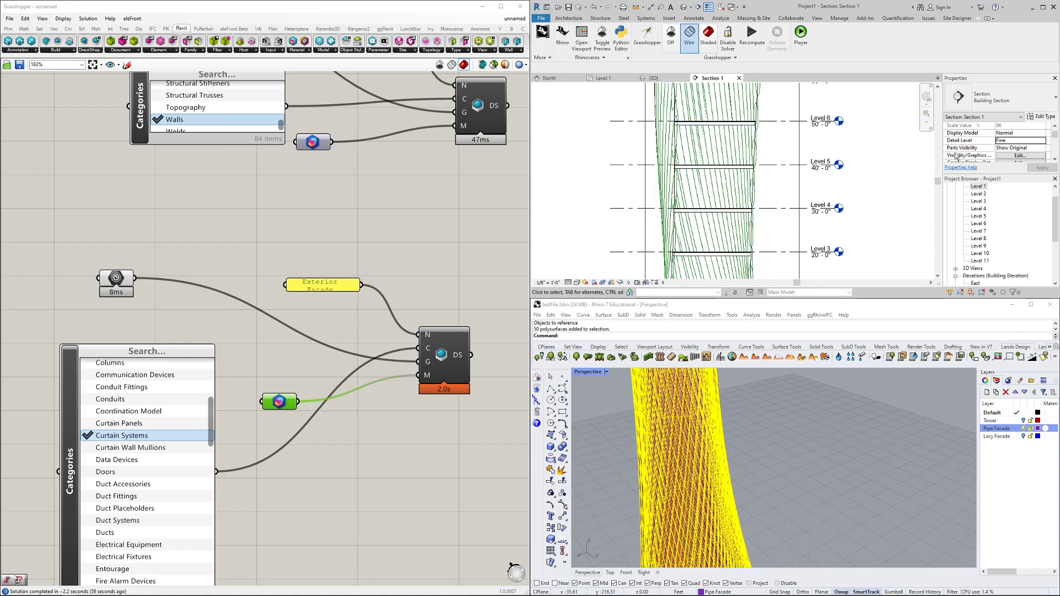
click(1018, 157)
drag(771, 30, 725, 139)
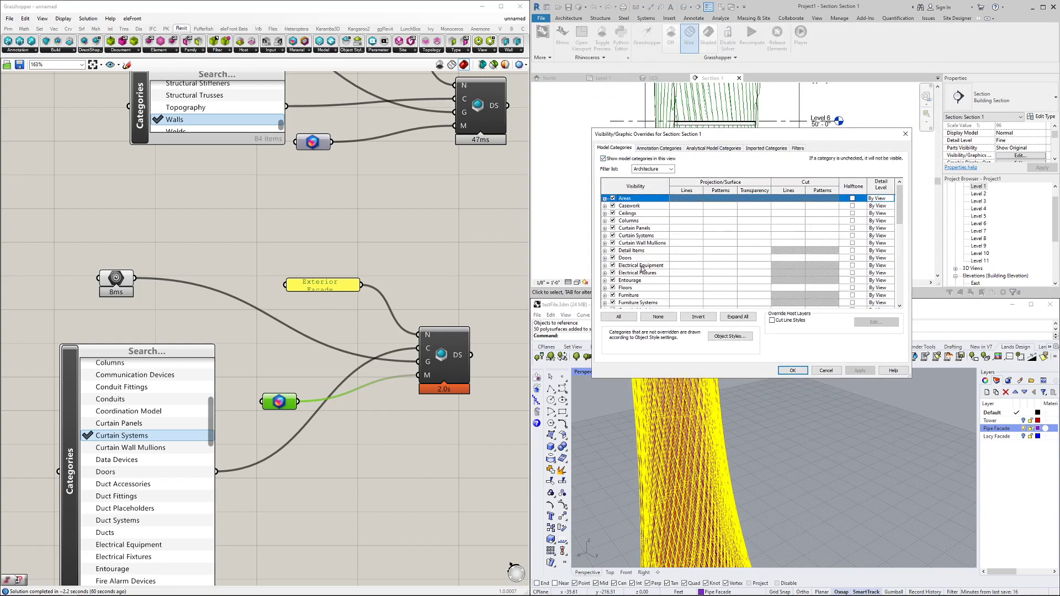
Override Curtain Systems projection lines to weight 15 in Section 1 and apply
scroll(642, 269, down, 2)
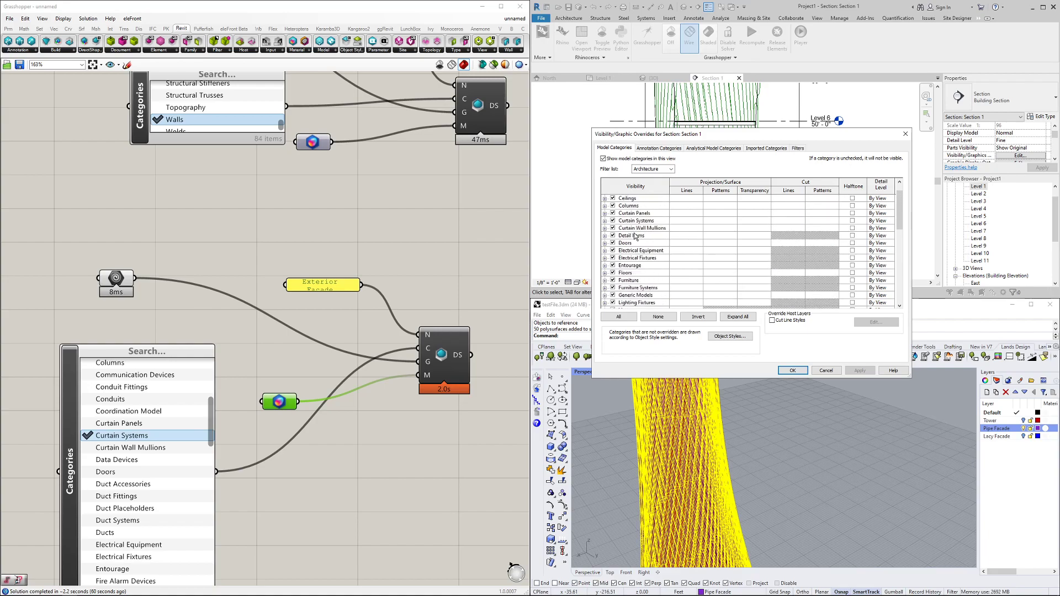
scroll(633, 237, up, 2)
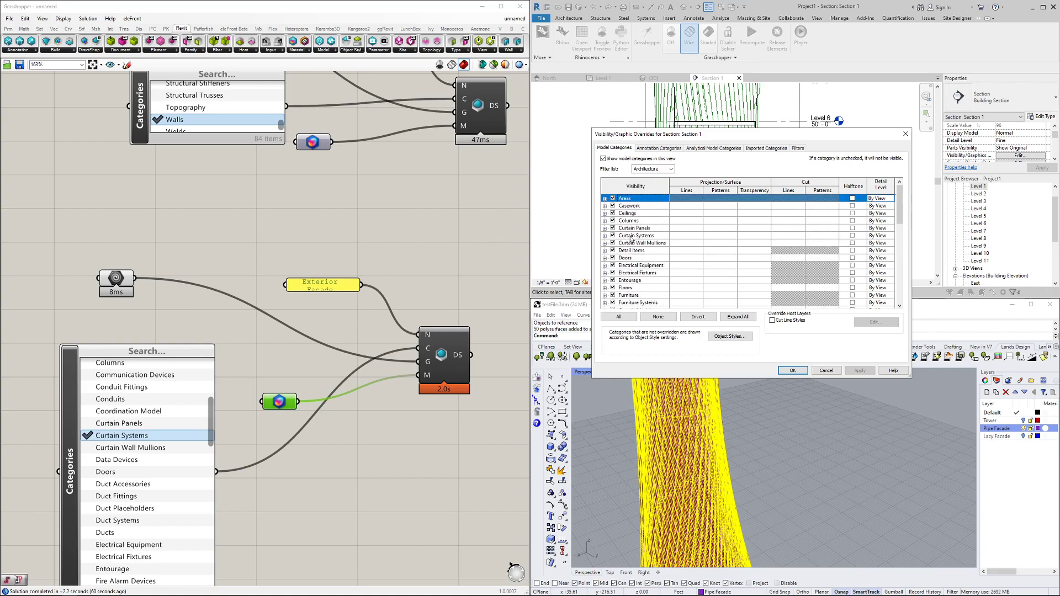
click(680, 238)
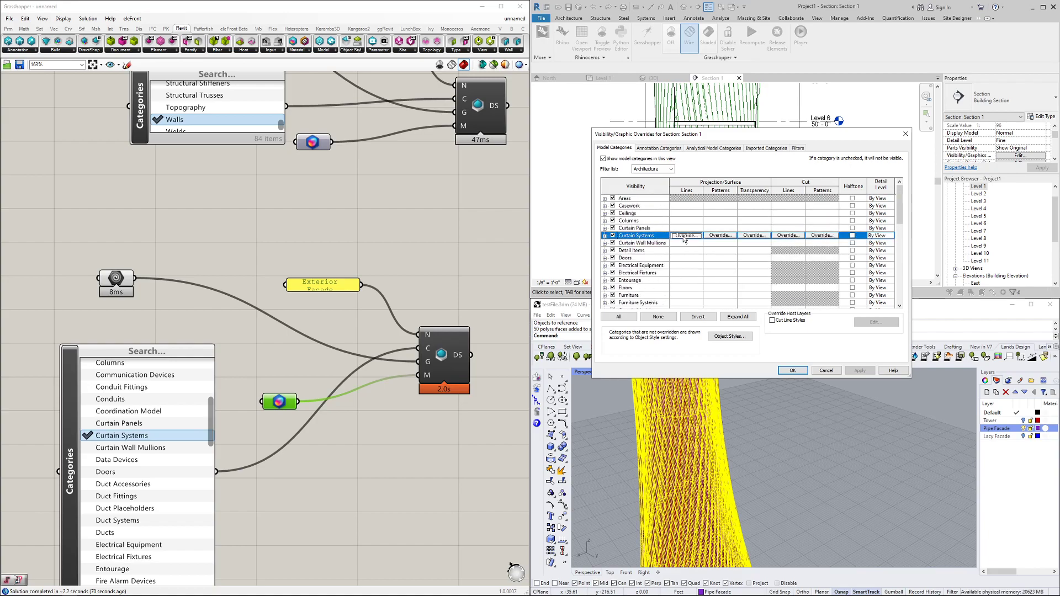
click(684, 235)
click(801, 266)
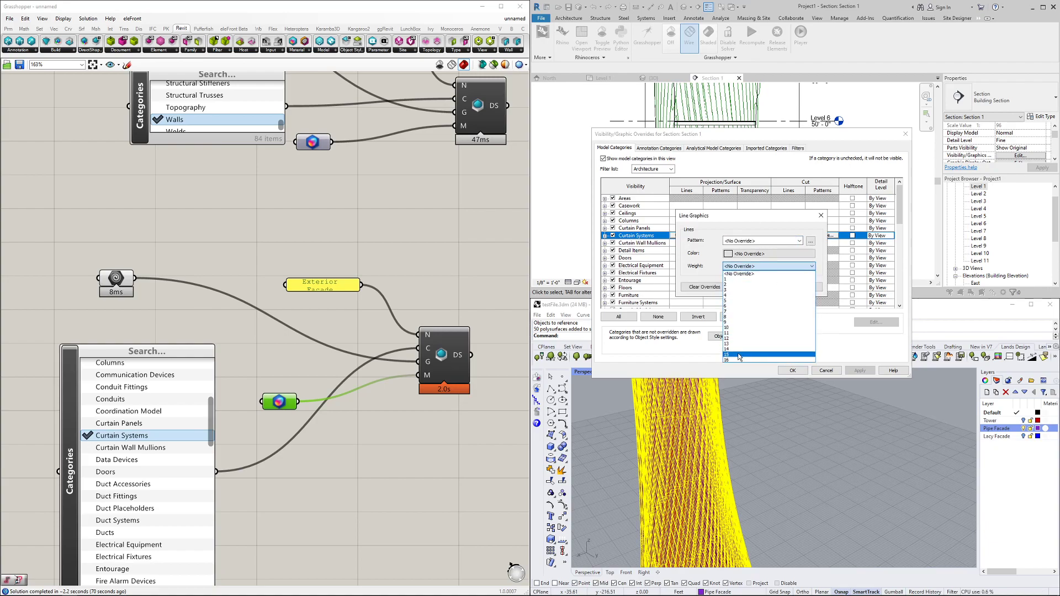
click(739, 354)
click(782, 288)
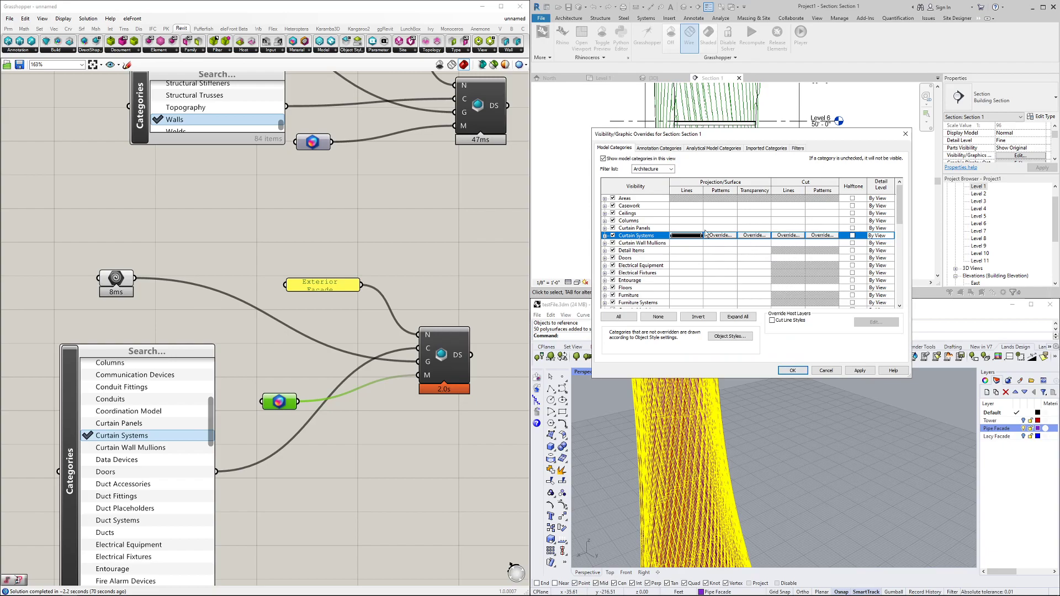
click(781, 369)
Zoom and pan Section 1 to examine the facade around Levels 5–11
scroll(624, 180, up, 6)
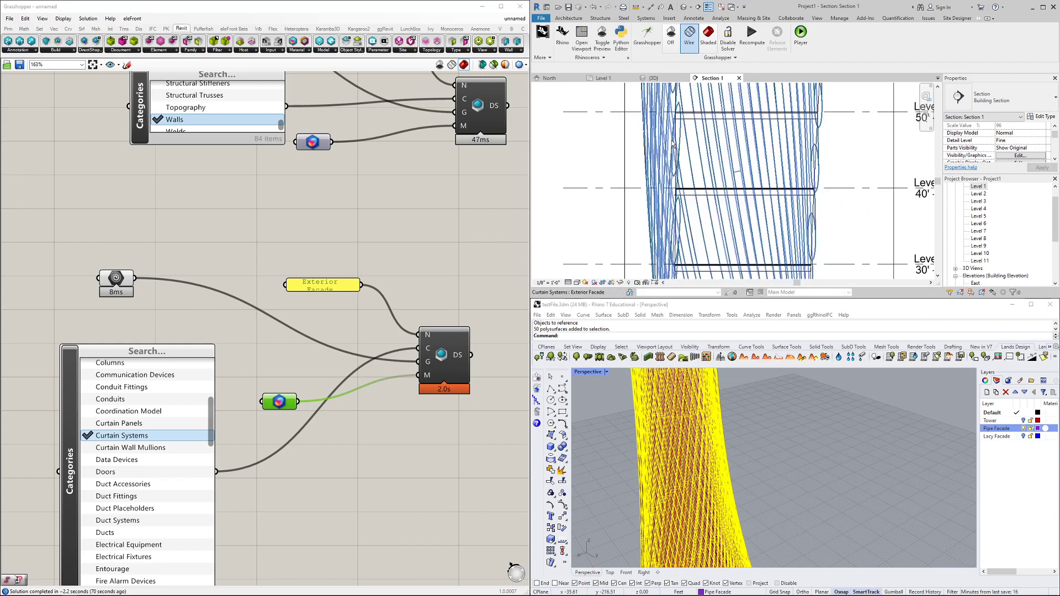
scroll(673, 217, up, 1)
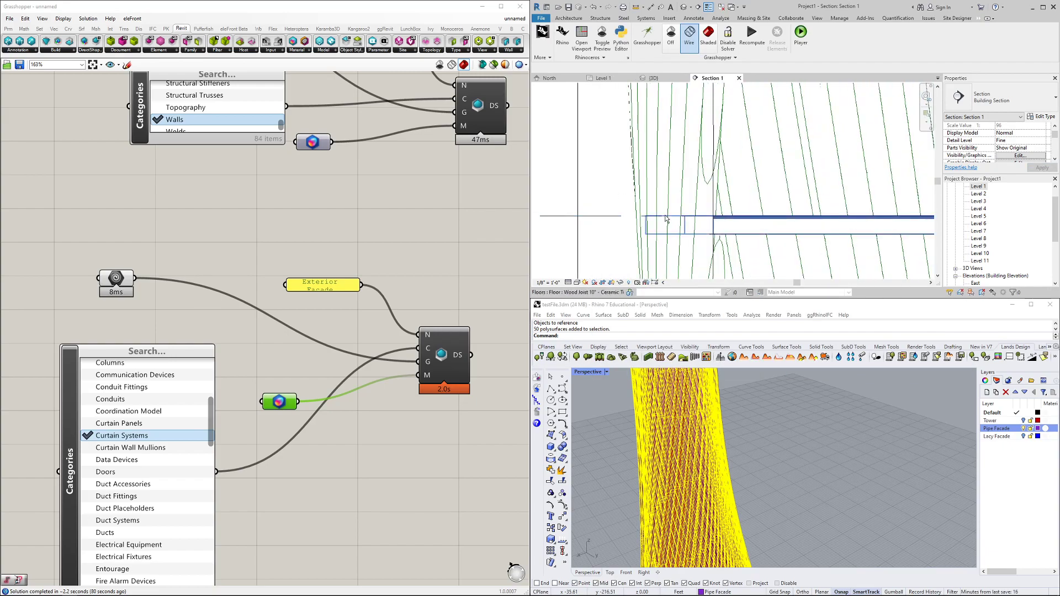
middle_drag(755, 175, 602, 226)
scroll(602, 225, down, 4)
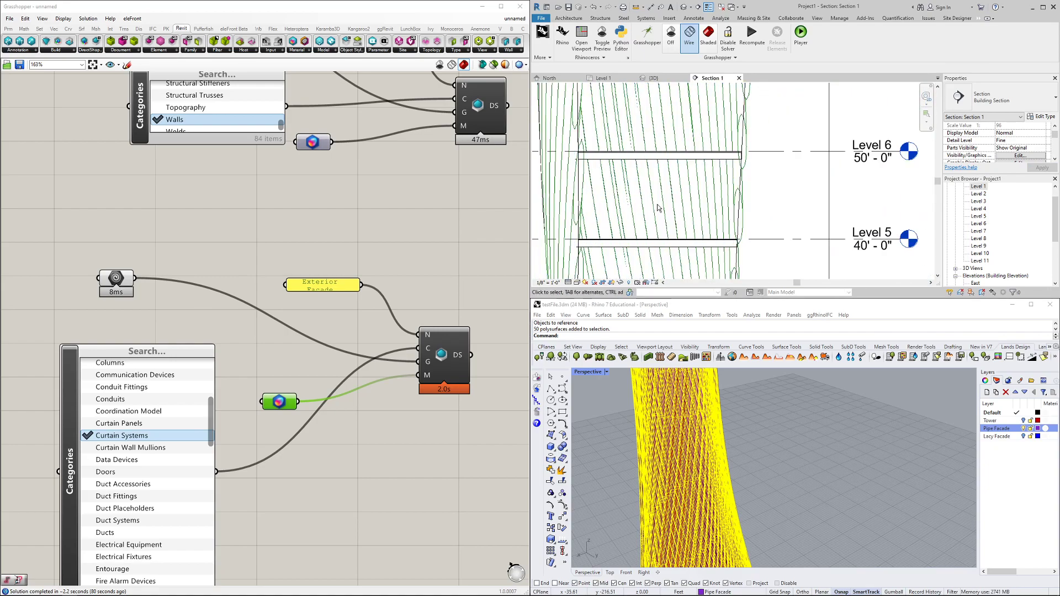
scroll(769, 178, up, 3)
scroll(706, 205, down, 4)
middle_drag(690, 200, 792, 236)
scroll(792, 237, down, 2)
middle_drag(647, 147, 634, 213)
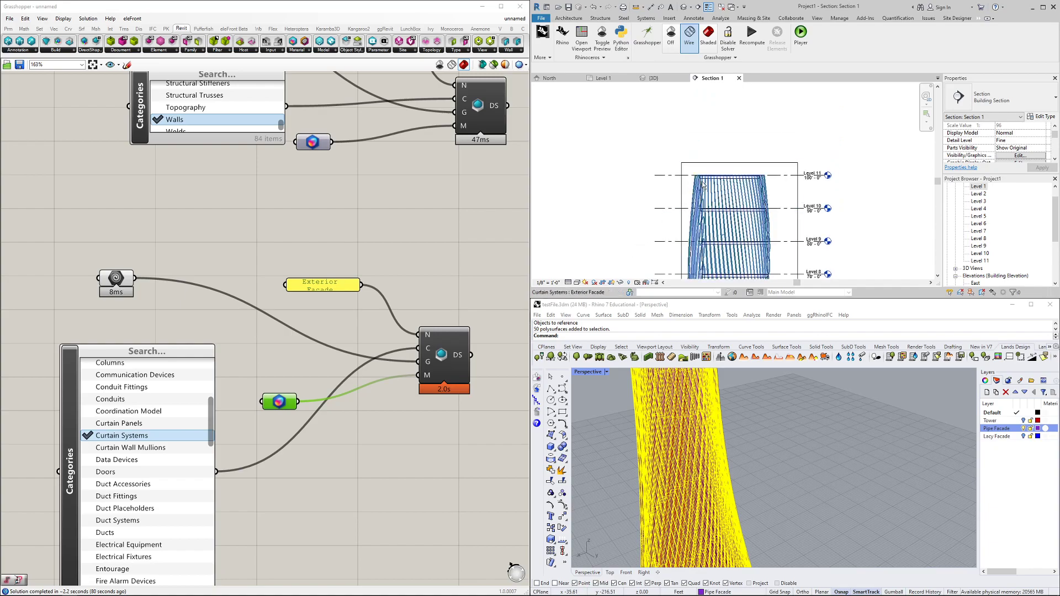
scroll(689, 190, up, 3)
middle_drag(662, 257, 618, 137)
scroll(629, 190, down, 3)
scroll(608, 176, down, 1)
middle_drag(618, 222, 615, 171)
scroll(692, 202, up, 5)
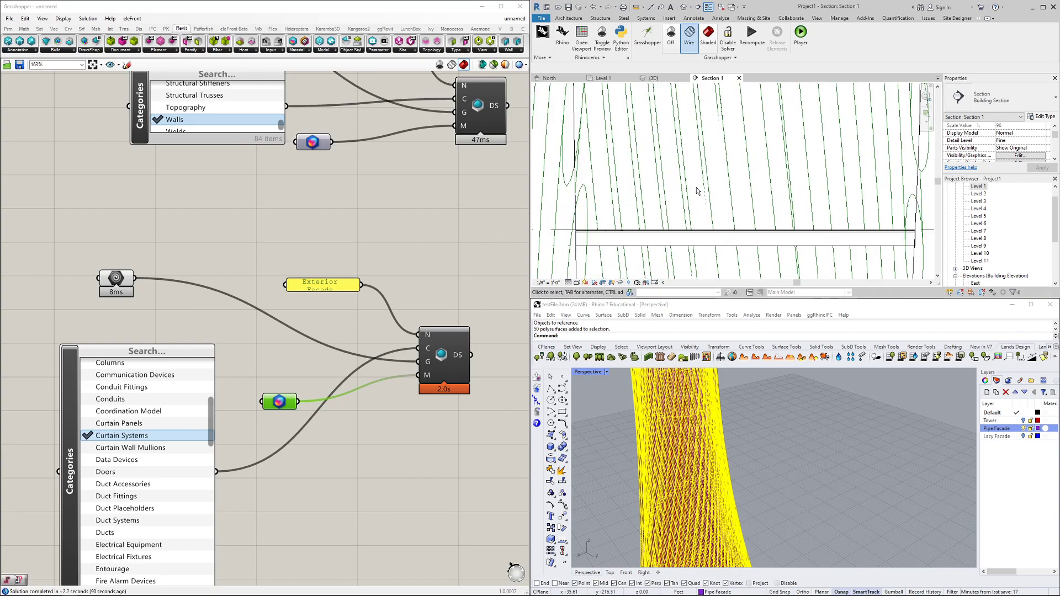
scroll(635, 190, down, 5)
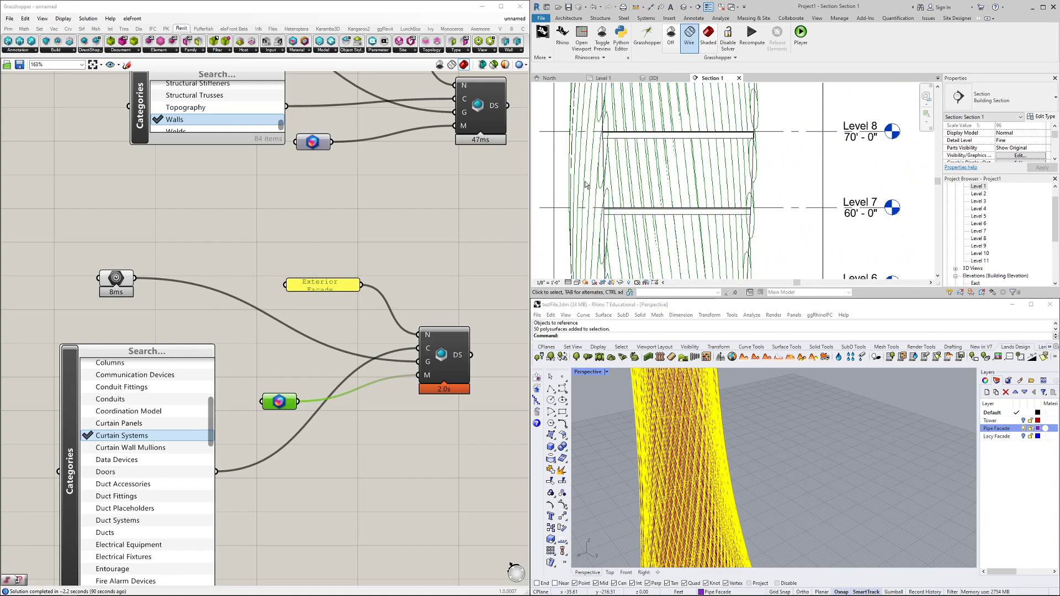
Select and deselect the facade curtain system, then reopen Section 1's graphics overrides
click(572, 185)
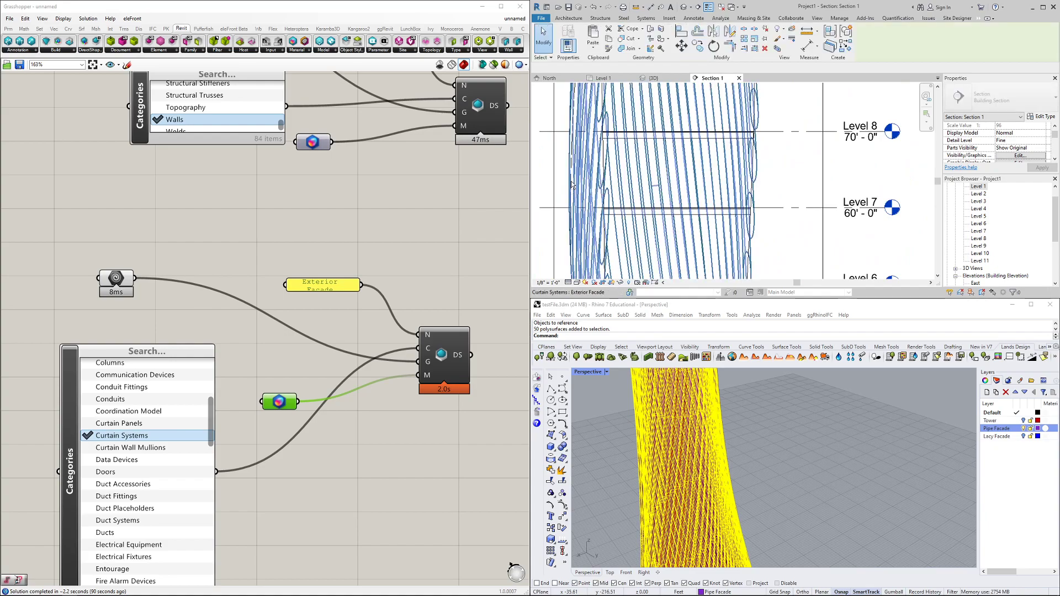
click(844, 171)
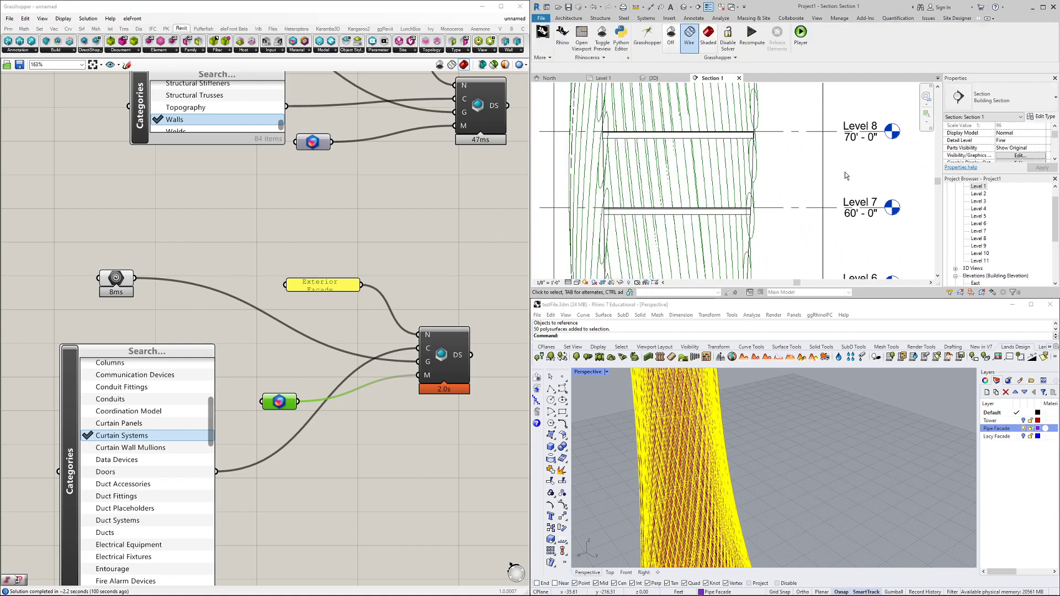
click(1020, 133)
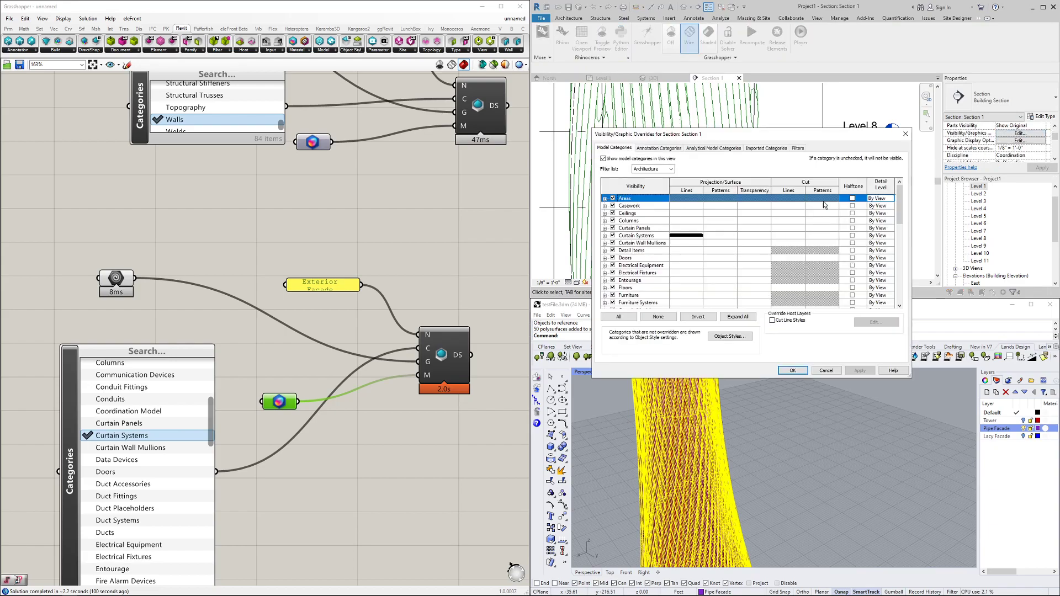
Give Curtain Systems magenta cut lines with line weight 12
click(720, 236)
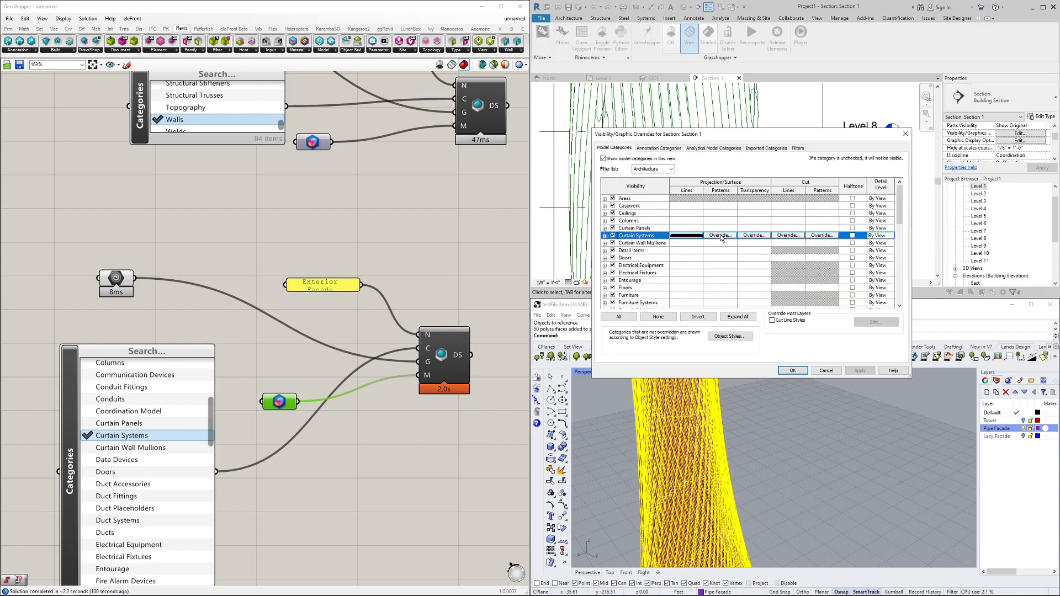
click(798, 236)
click(782, 255)
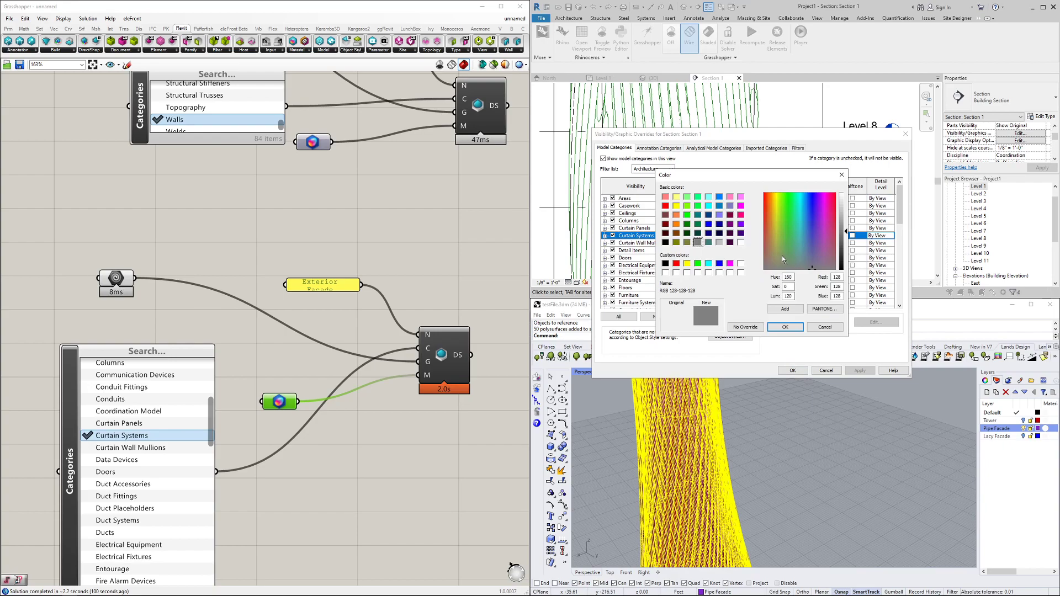
click(728, 264)
click(785, 326)
click(770, 266)
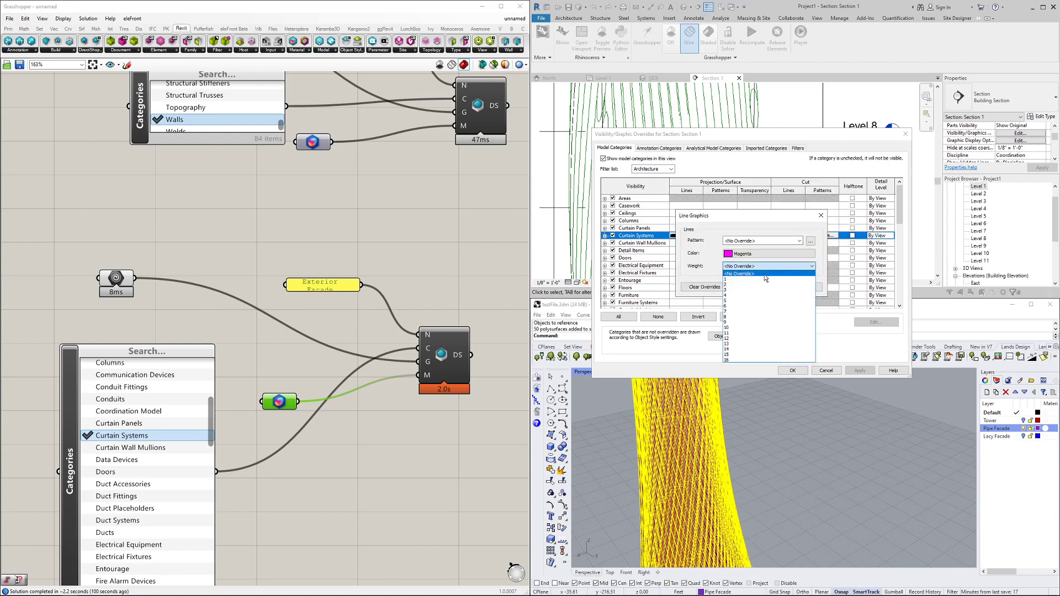
click(728, 339)
click(767, 289)
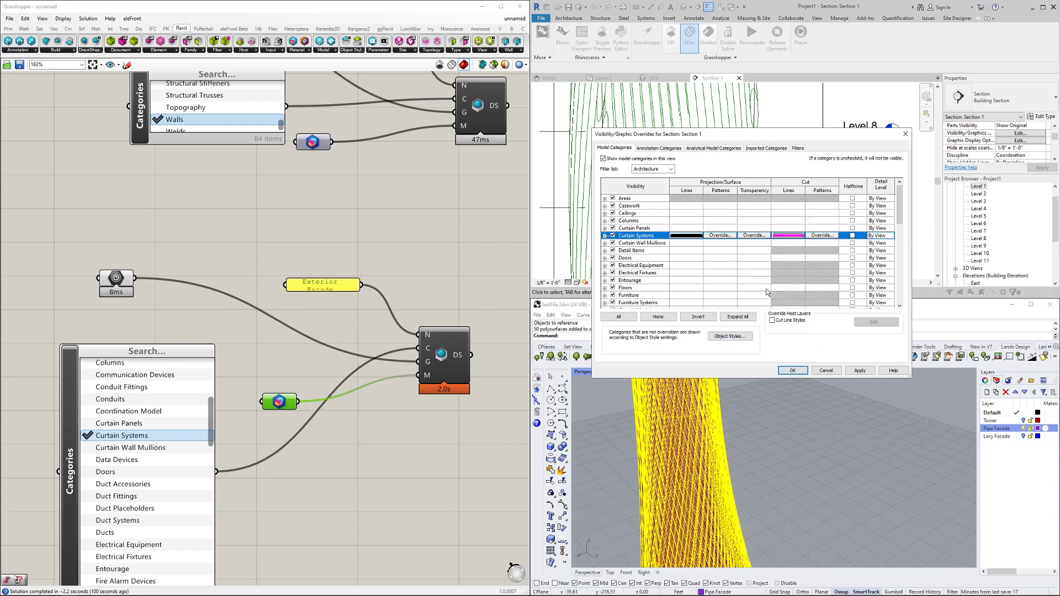
Set the Curtain Systems cut pattern to Aluminum foreground and background, and apply the overrides
click(808, 236)
click(762, 229)
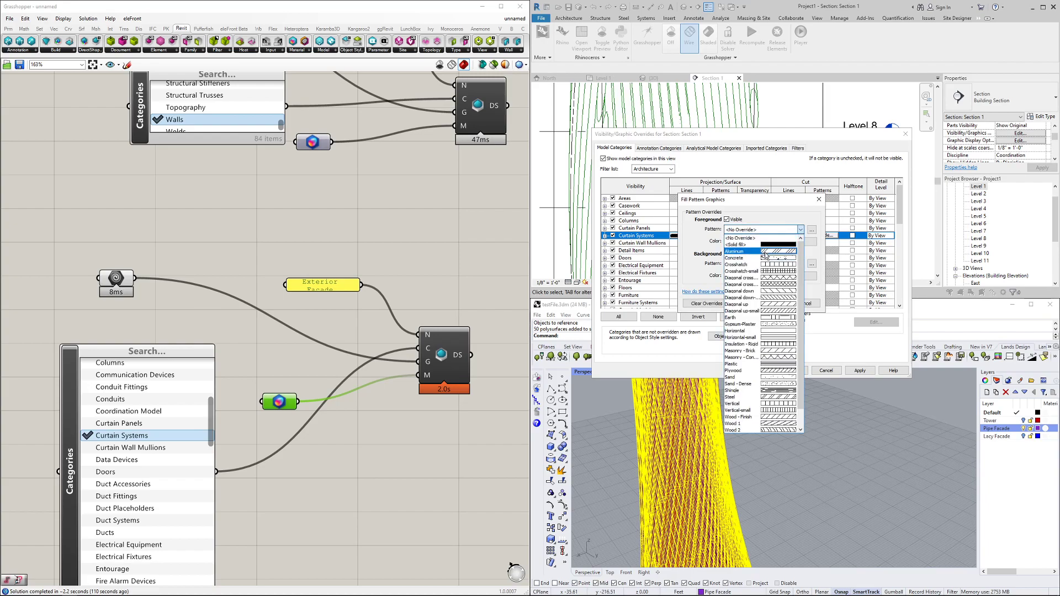
click(766, 252)
click(762, 263)
click(762, 285)
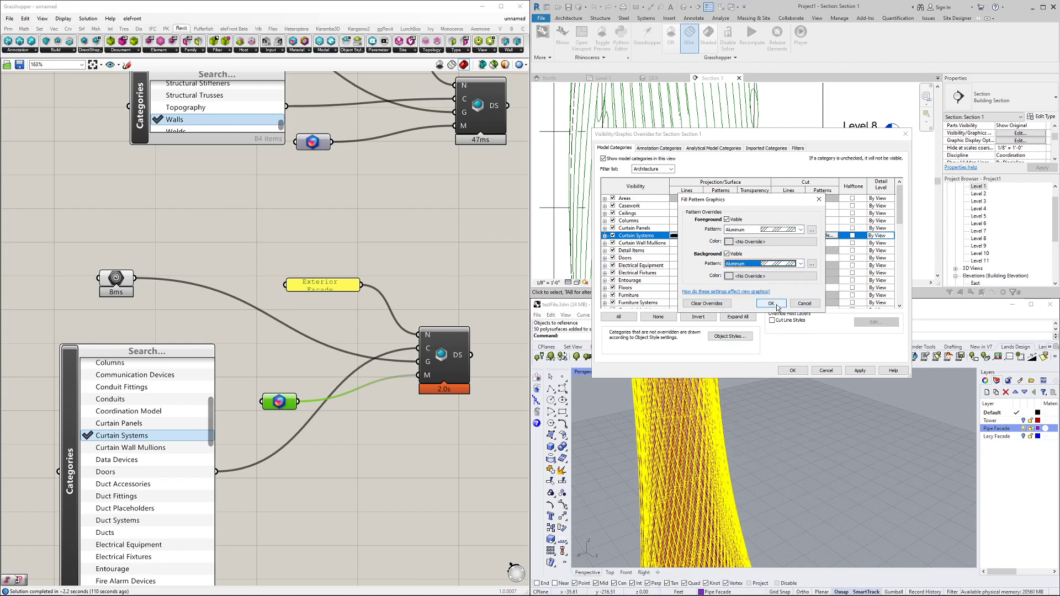
click(771, 303)
click(860, 371)
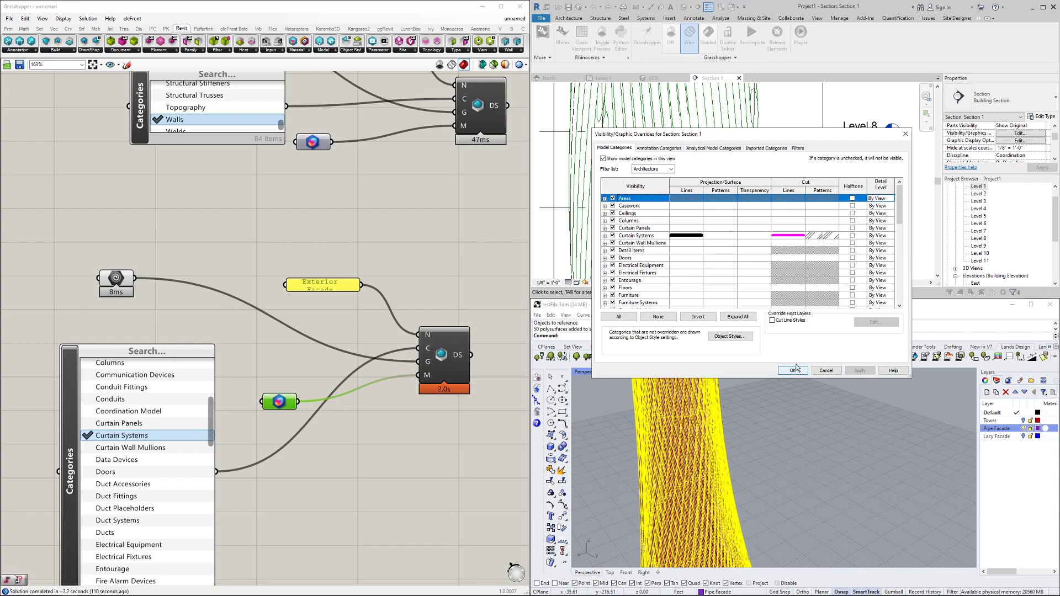
click(795, 369)
Check the magenta-cut facade in Section 1 across Levels 3–11, selecting it briefly
scroll(765, 157, up, 2)
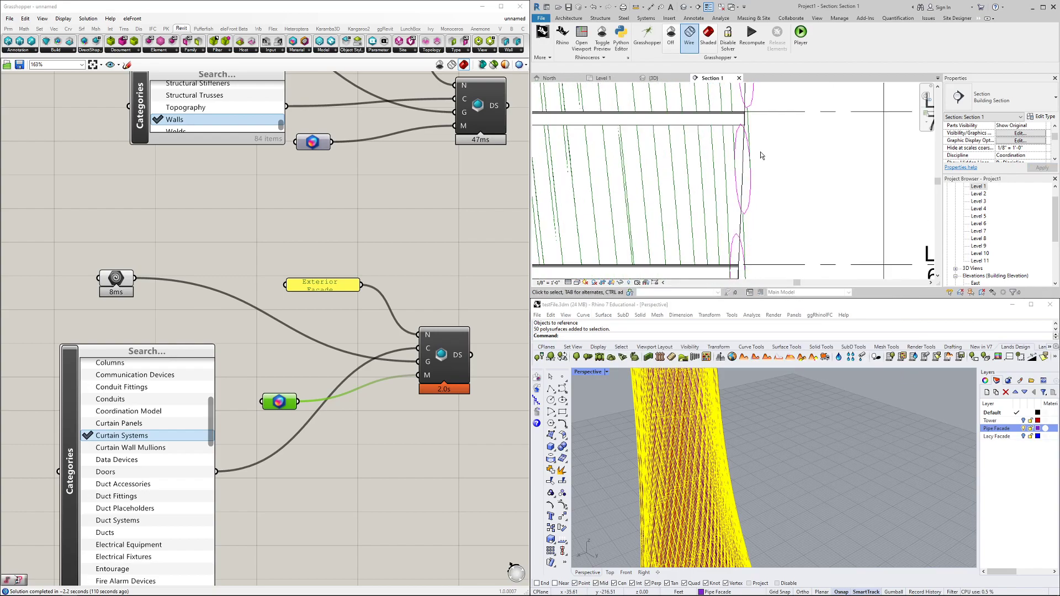
scroll(759, 157, down, 3)
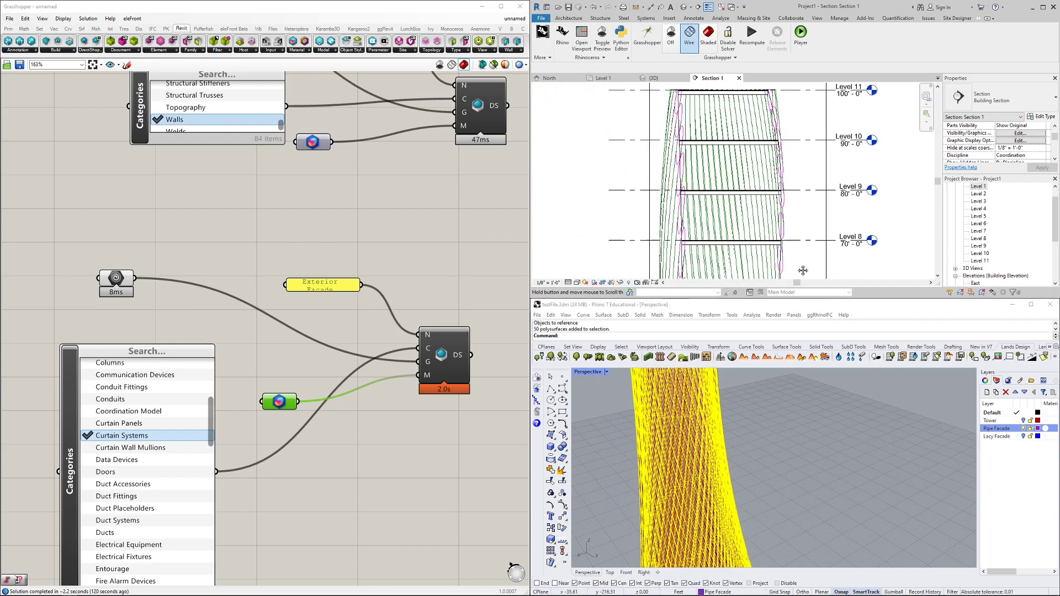
middle_drag(800, 238, 807, 92)
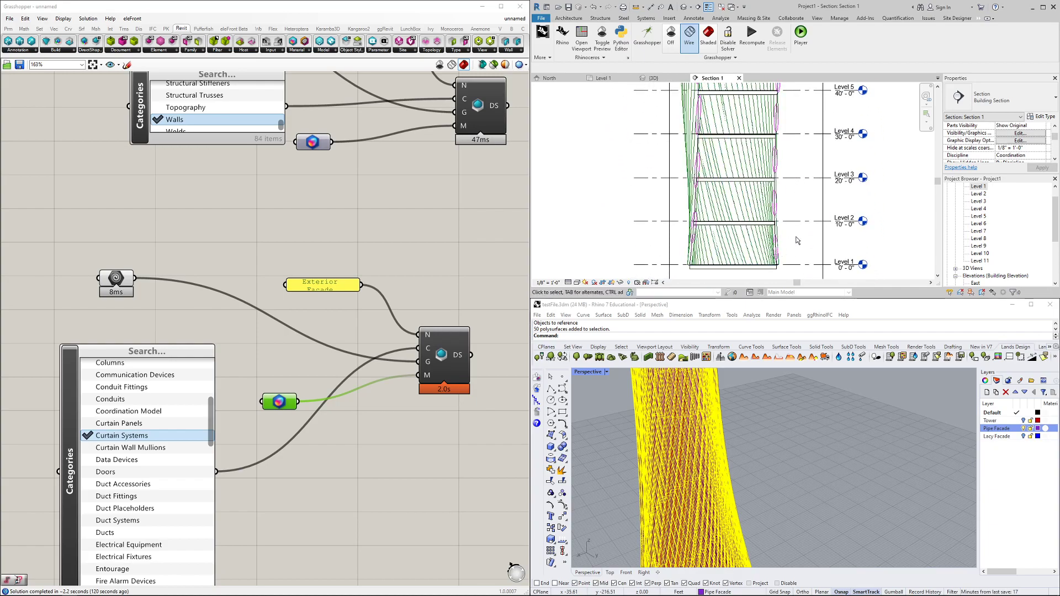
scroll(793, 235, up, 1)
scroll(794, 234, up, 2)
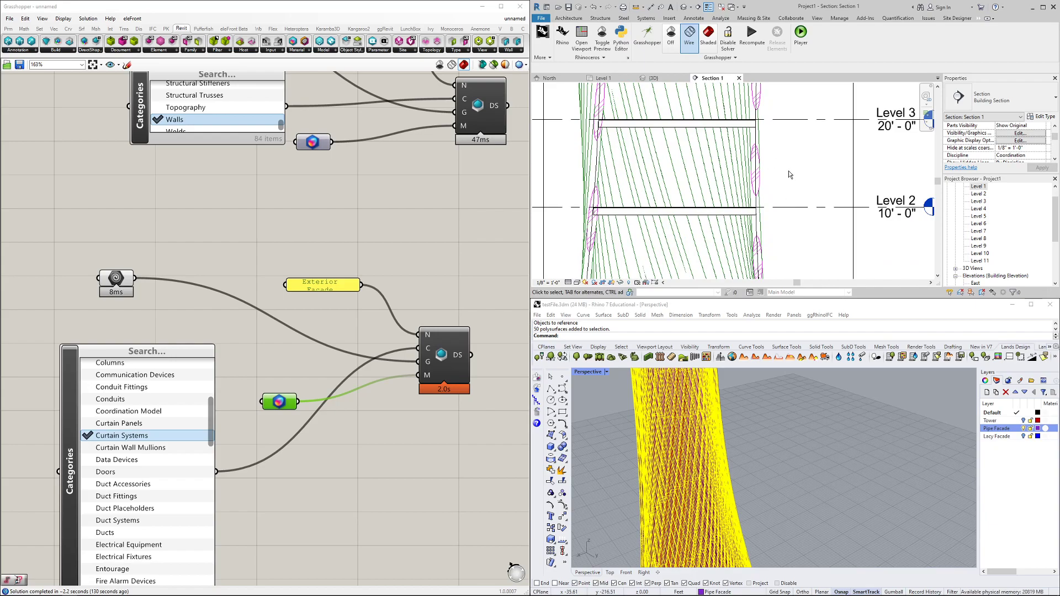
scroll(788, 174, down, 5)
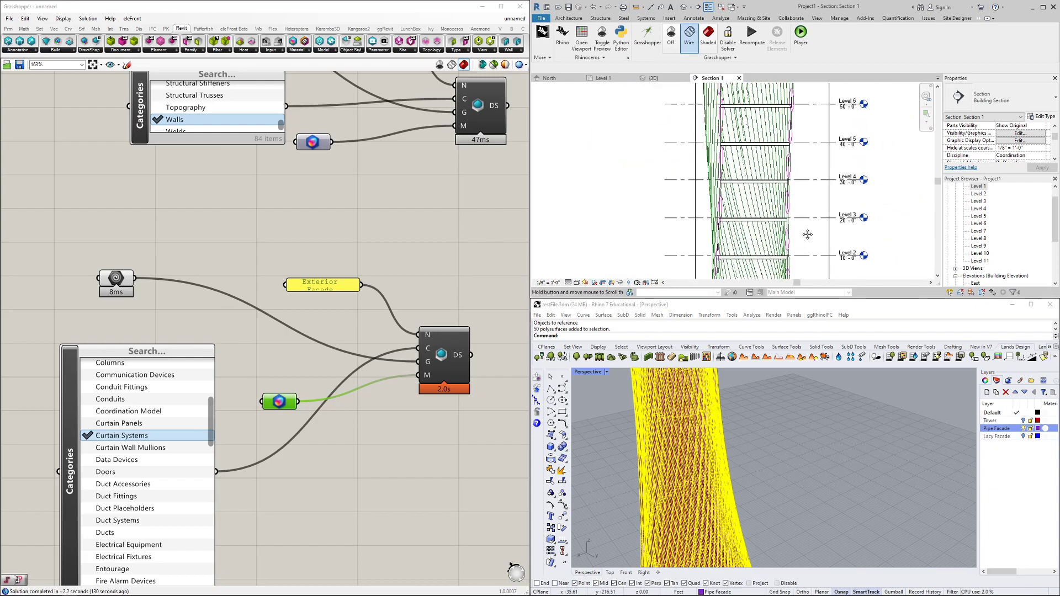
middle_drag(806, 168, 792, 250)
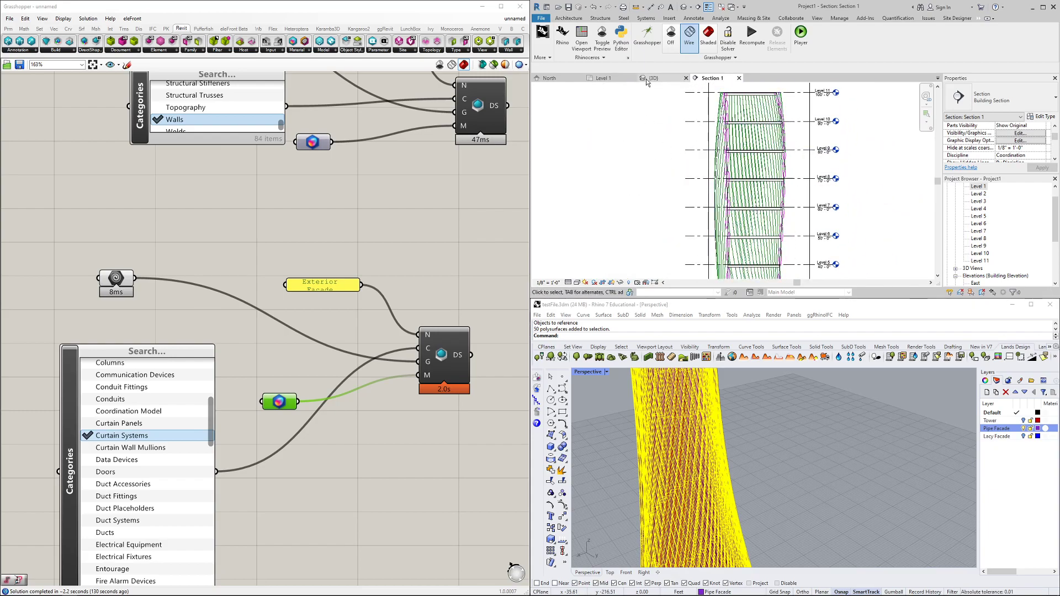
click(727, 116)
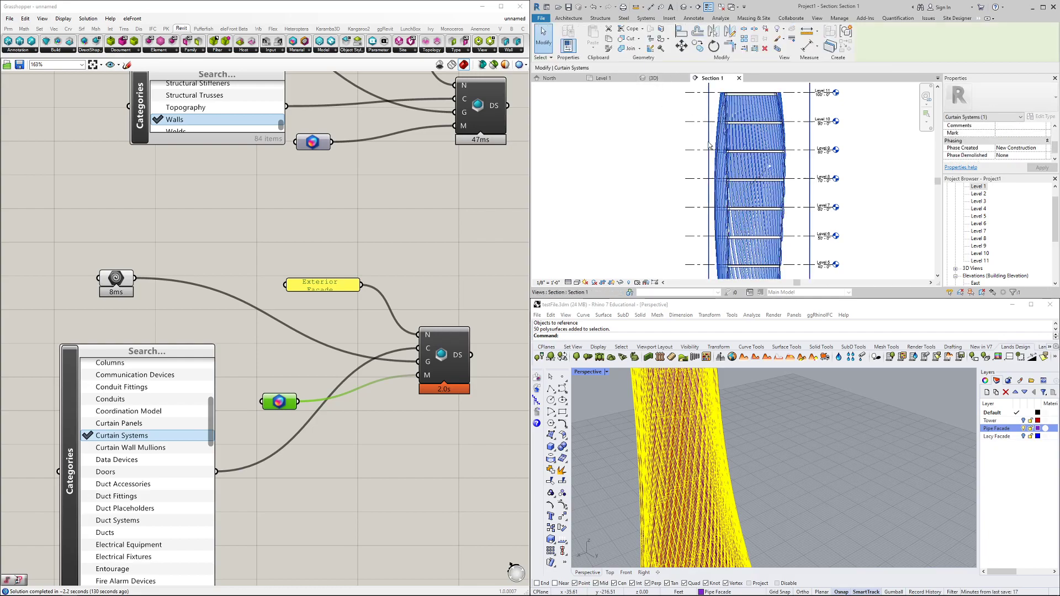
click(663, 108)
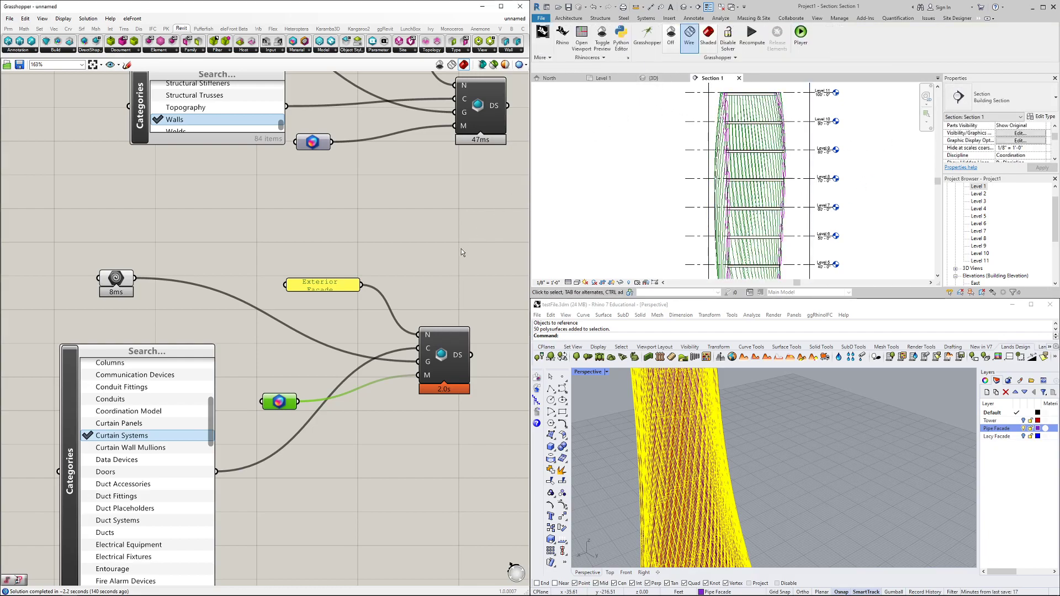
Duplicate the lower DirectShape component group in Grasshopper and place the copy below
scroll(461, 248, down, 5)
drag(280, 243, 477, 395)
alt+drag(451, 297, 440, 383)
drag(446, 451, 447, 450)
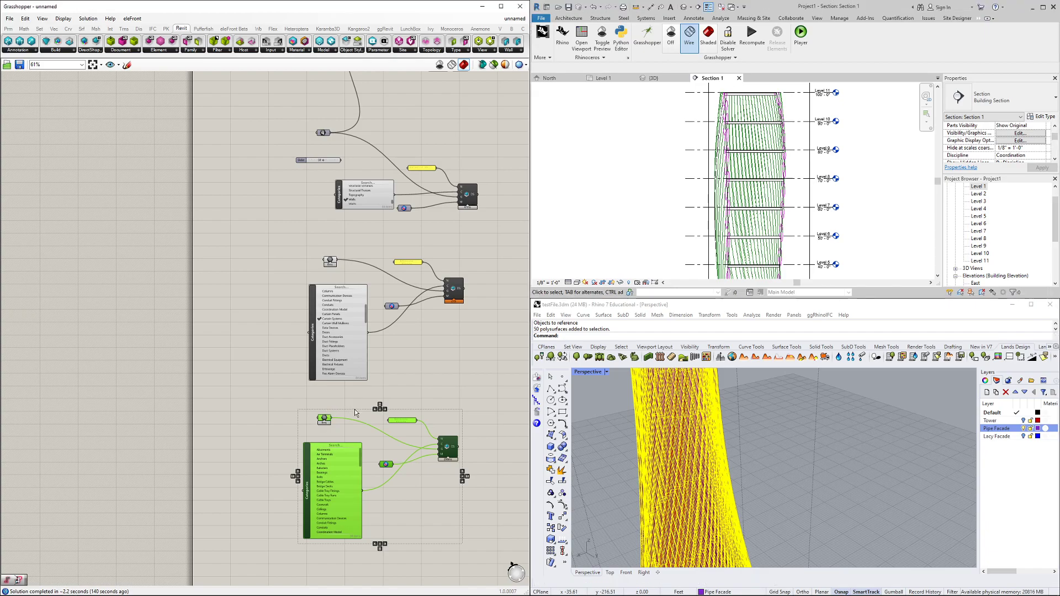
In Rhino, hide the Pipe Facade layer, show Lacy Facade, and frame the tower with it
scroll(332, 416, up, 3)
right_drag(330, 437, 279, 407)
click(962, 437)
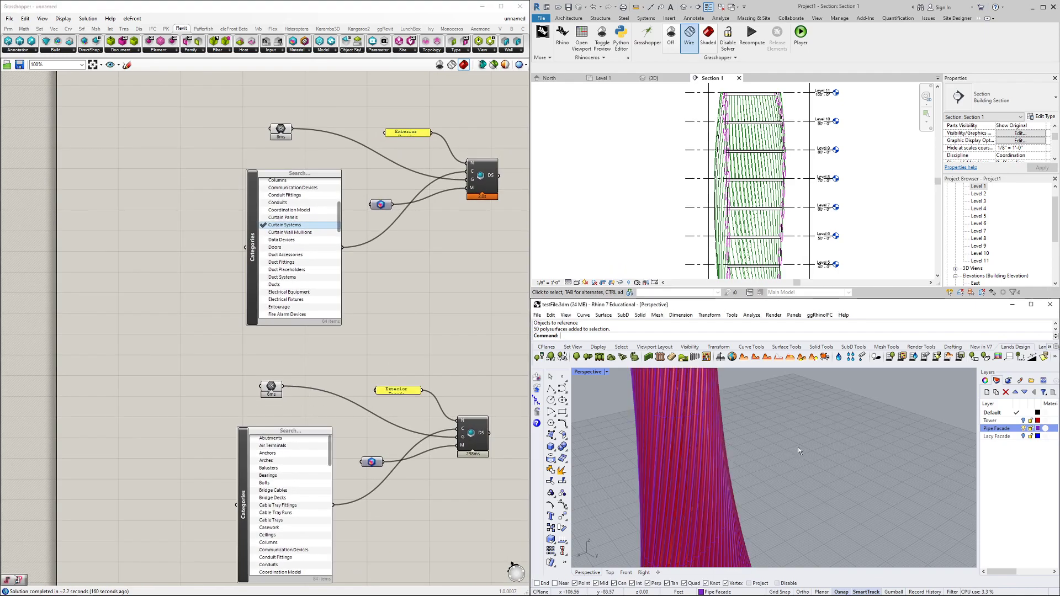
click(1023, 429)
click(1023, 436)
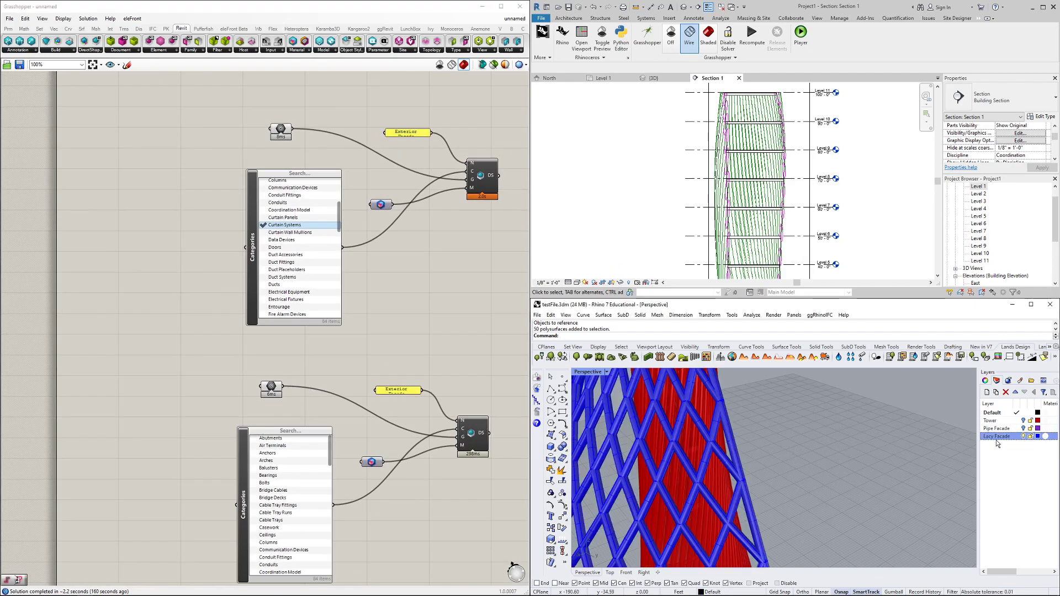
scroll(850, 469, down, 8)
shift+right_drag(828, 475, 898, 479)
scroll(898, 478, up, 4)
scroll(898, 478, down, 6)
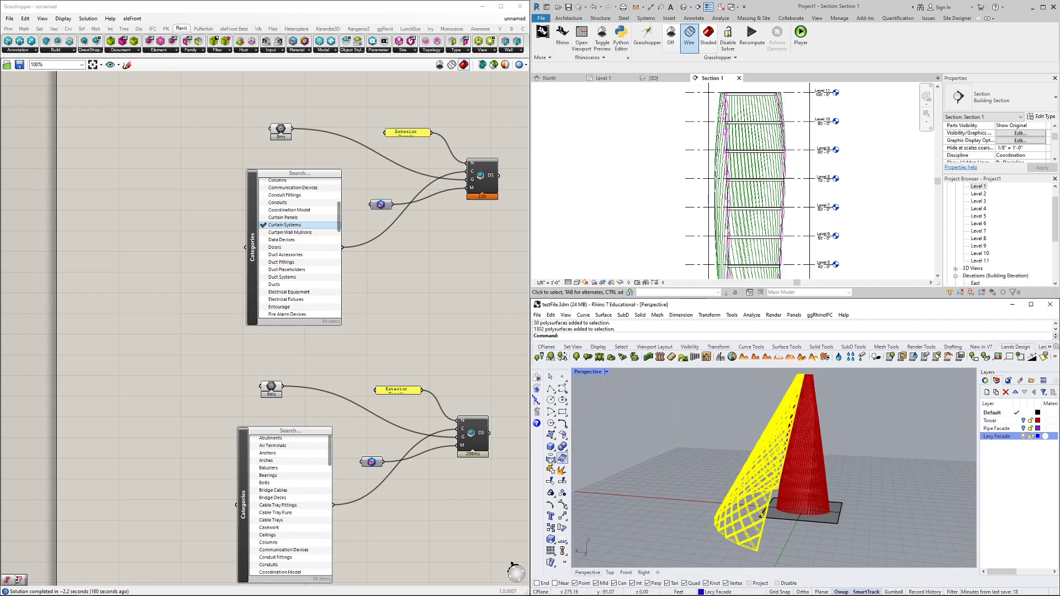
right_click(271, 390)
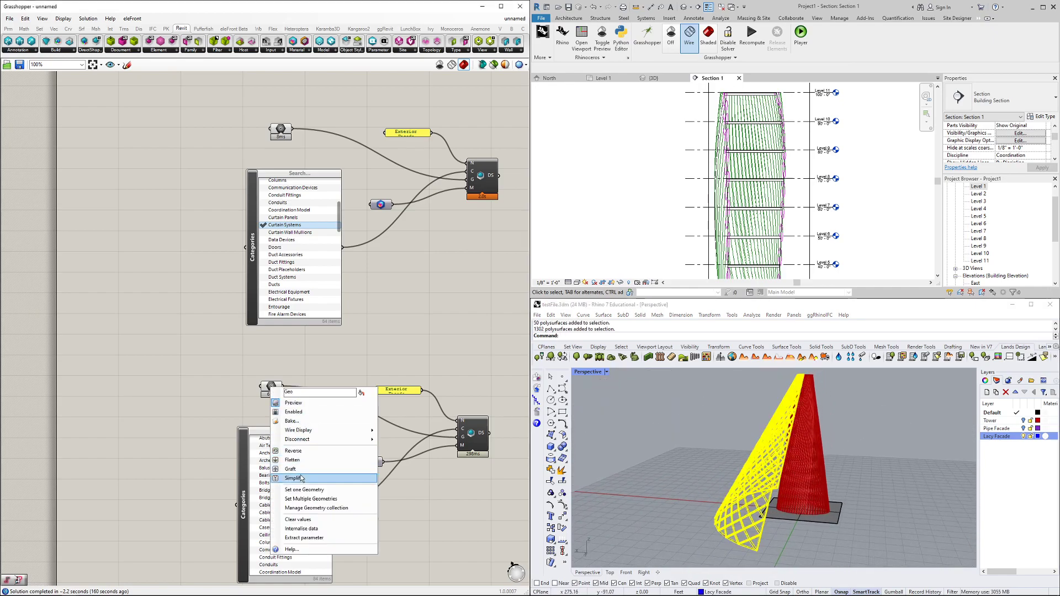
Reference the lacy facade in the lower Geo parameter so the Exterior Facade DirectShape appears
click(310, 499)
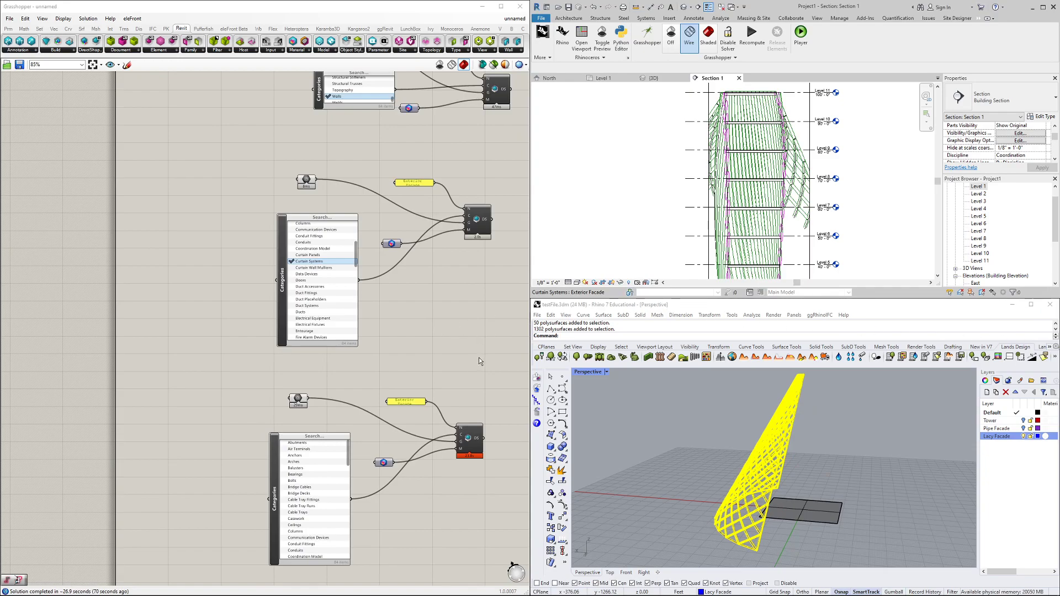
scroll(480, 453, up, 6)
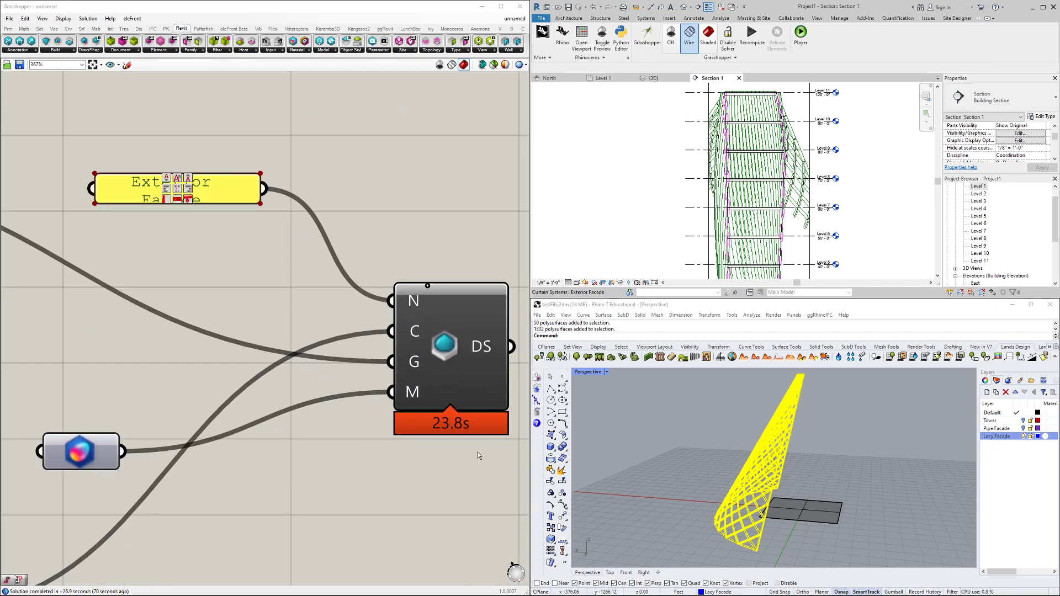
scroll(478, 451, down, 5)
scroll(654, 213, down, 4)
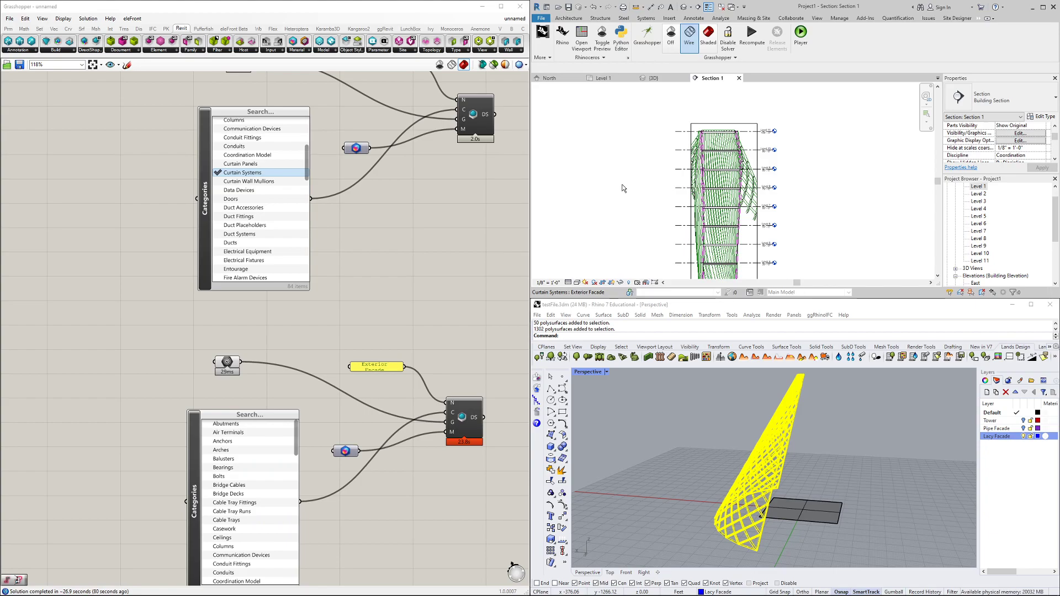
Switch Revit to the default 3D view and orbit around the tower
click(655, 78)
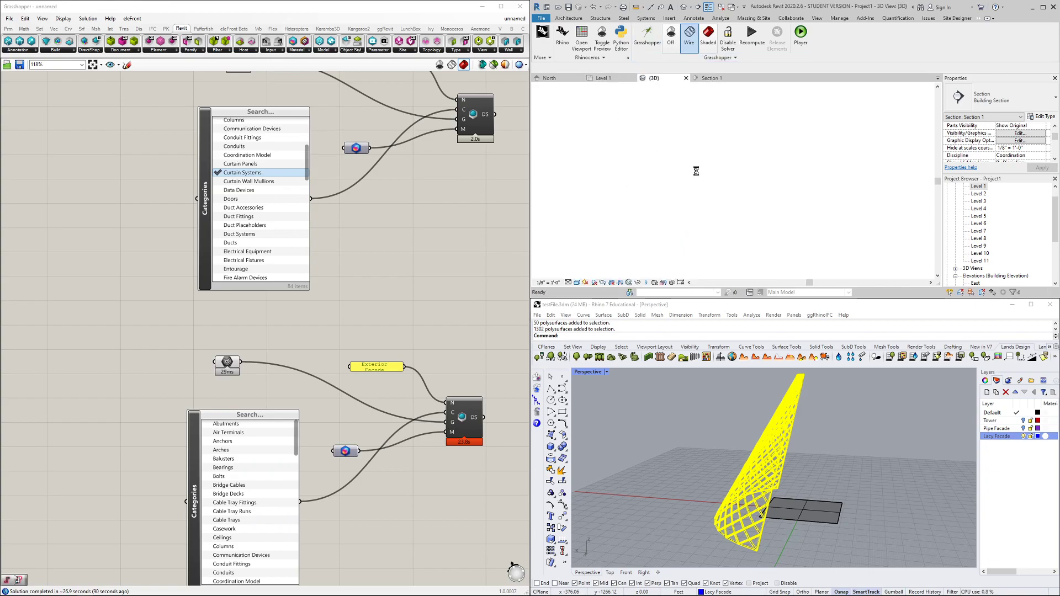
scroll(773, 221, down, 5)
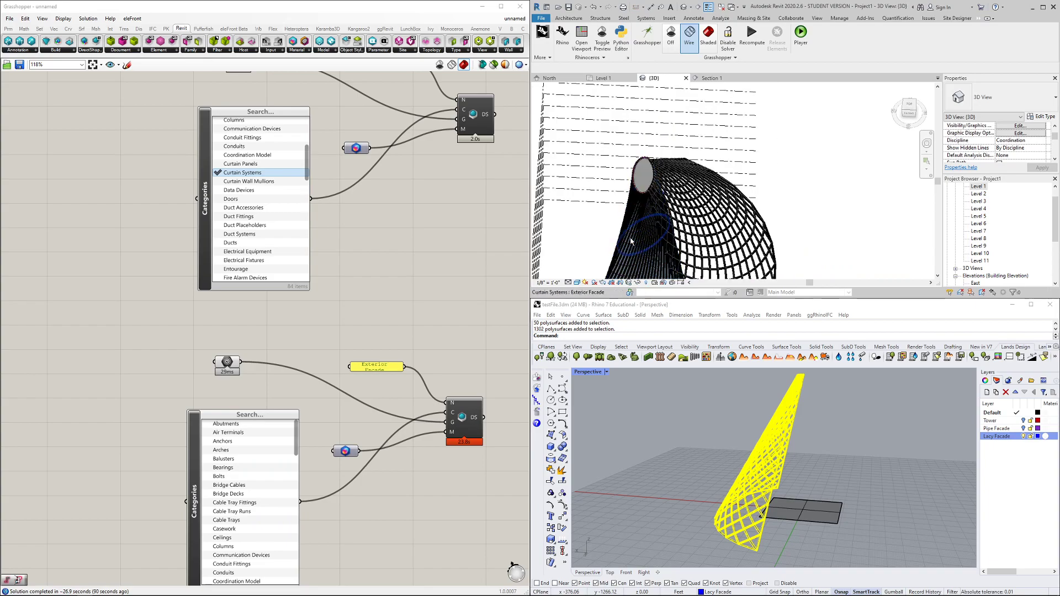
middle_drag(767, 237, 720, 145)
scroll(671, 194, up, 2)
shift+middle_drag(645, 216, 648, 175)
click(638, 392)
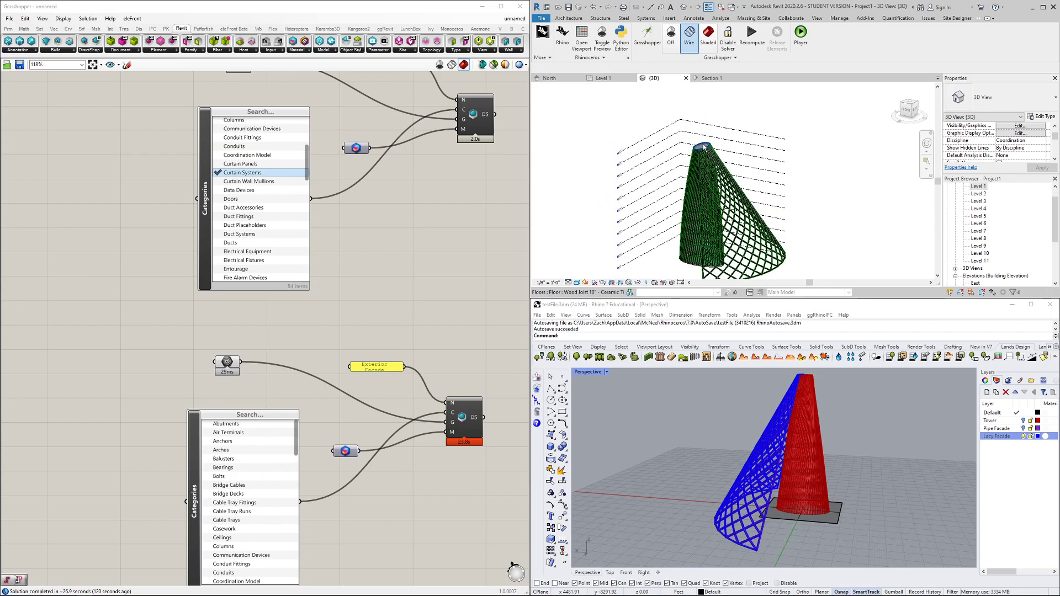
Inspect the tower floor and lattice facade, then orbit to an elevated angled view
click(707, 197)
click(814, 212)
click(752, 214)
click(837, 233)
shift+middle_drag(679, 237, 704, 253)
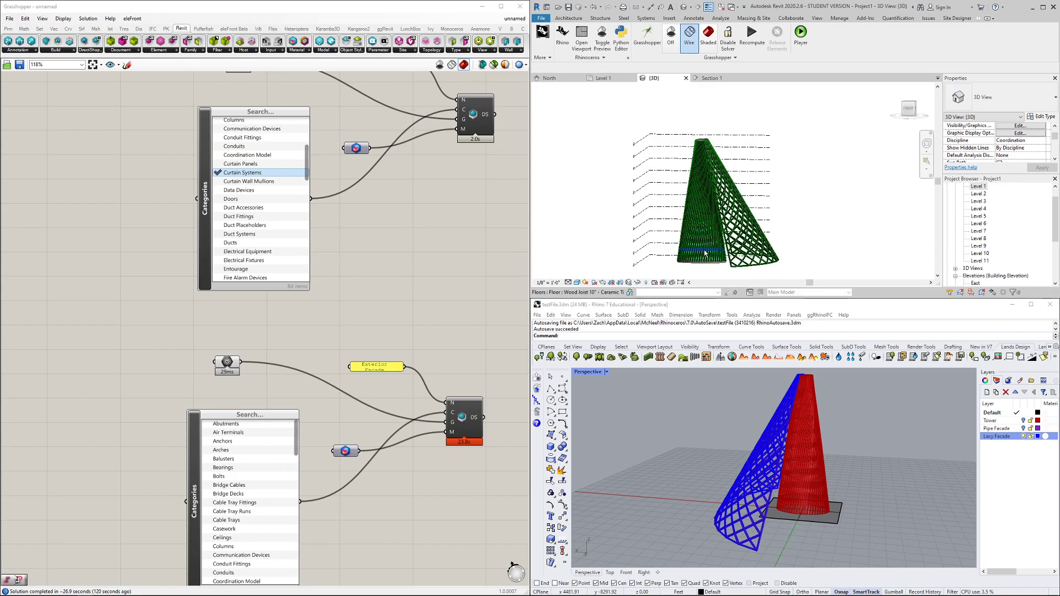
shift+middle_drag(814, 222, 773, 257)
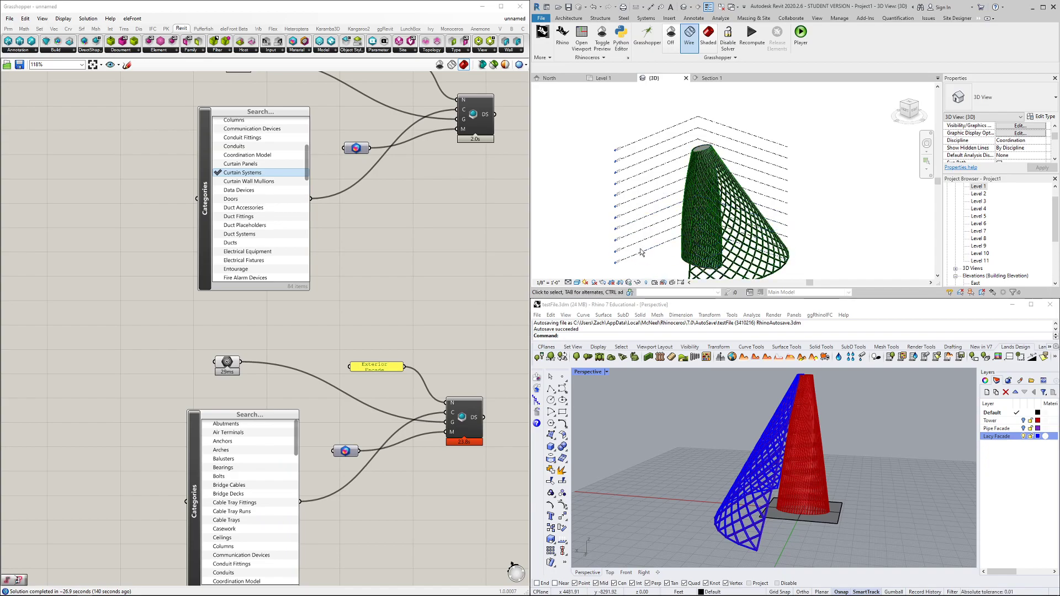
right_drag(489, 391, 445, 338)
drag(132, 263, 177, 285)
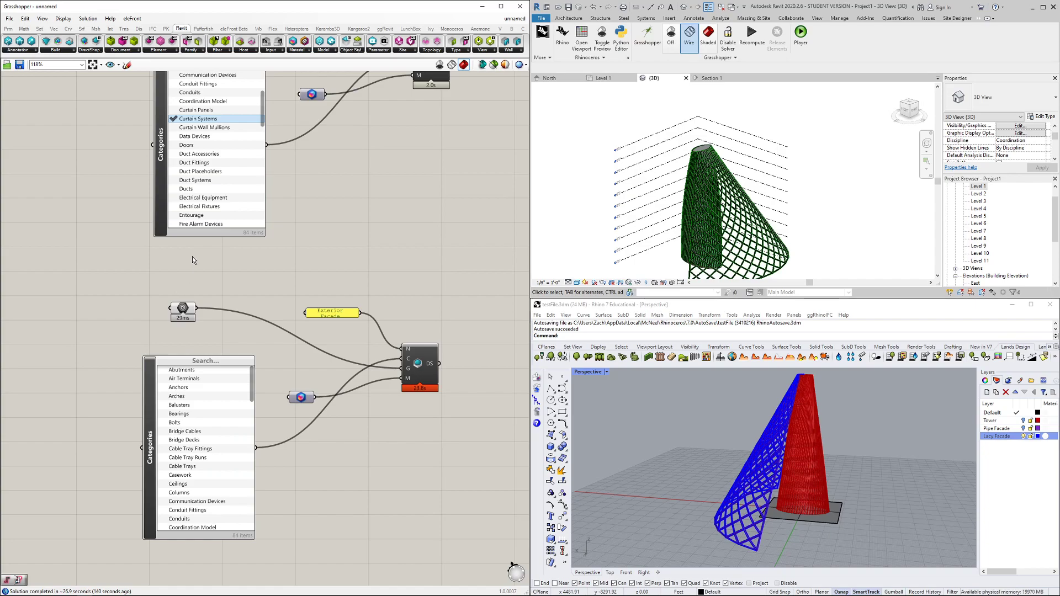
click(305, 398)
scroll(617, 206, down, 3)
scroll(603, 237, up, 2)
shift+middle_drag(605, 221, 687, 257)
scroll(673, 196, up, 3)
shift+middle_drag(666, 206, 800, 207)
scroll(793, 207, down, 2)
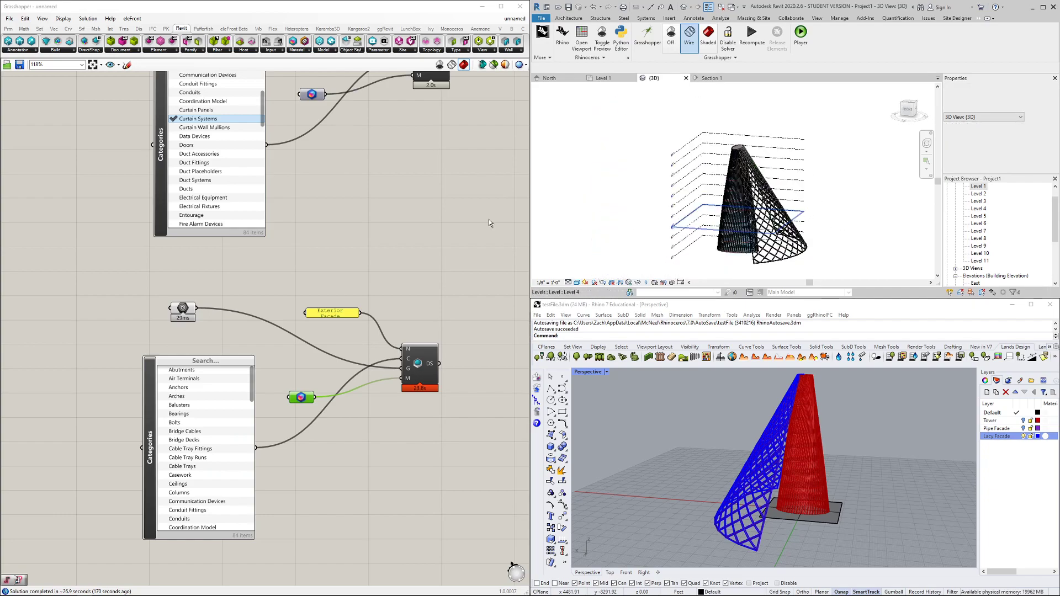
scroll(396, 215, down, 3)
scroll(381, 243, down, 4)
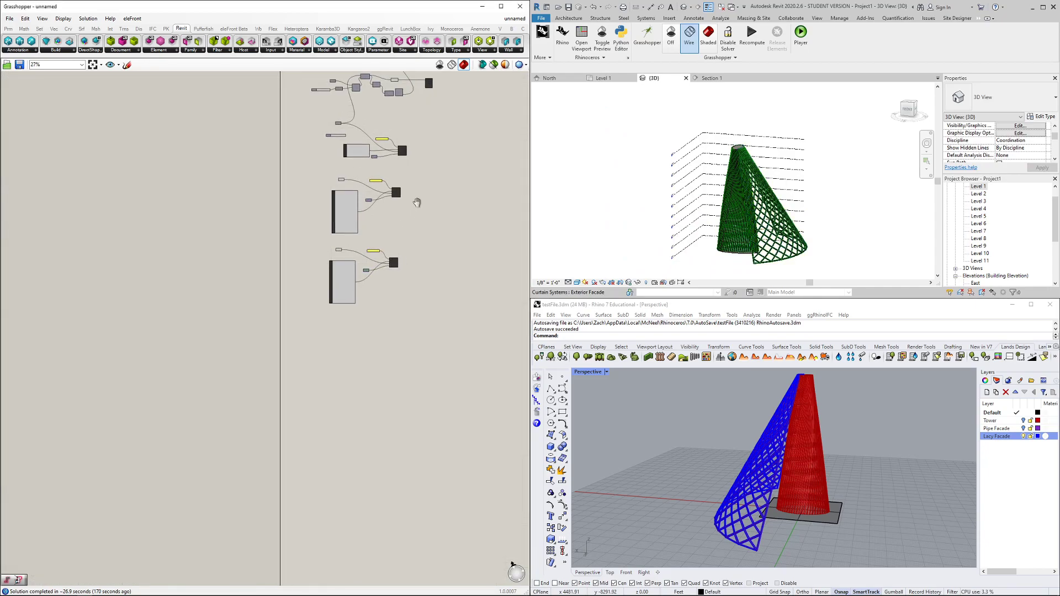
Shift the Floor component slightly up and left on the Grasshopper canvas
scroll(644, 208, up, 3)
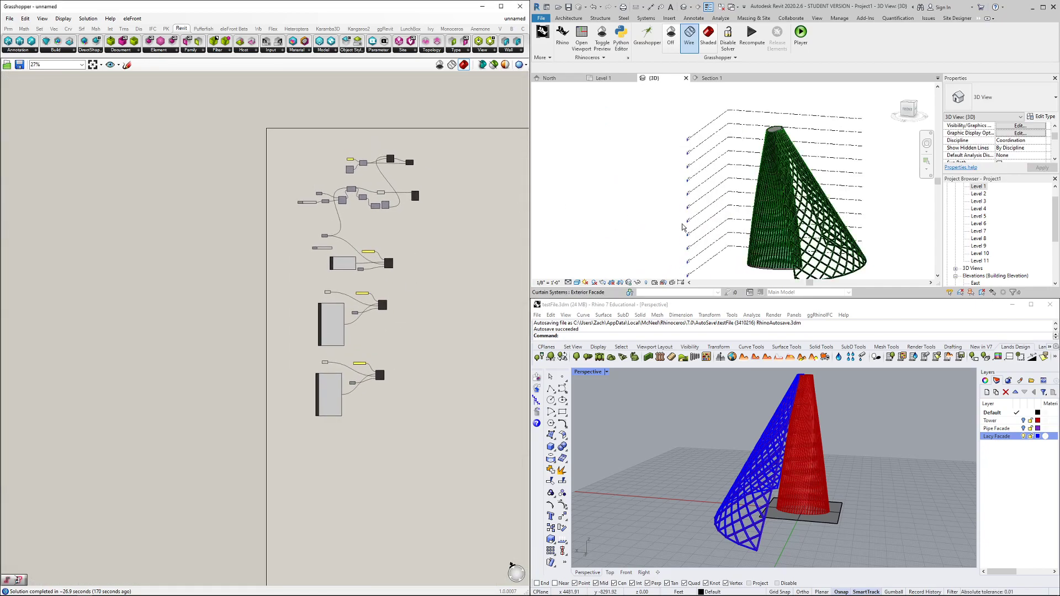
scroll(417, 180, up, 1)
scroll(418, 180, up, 6)
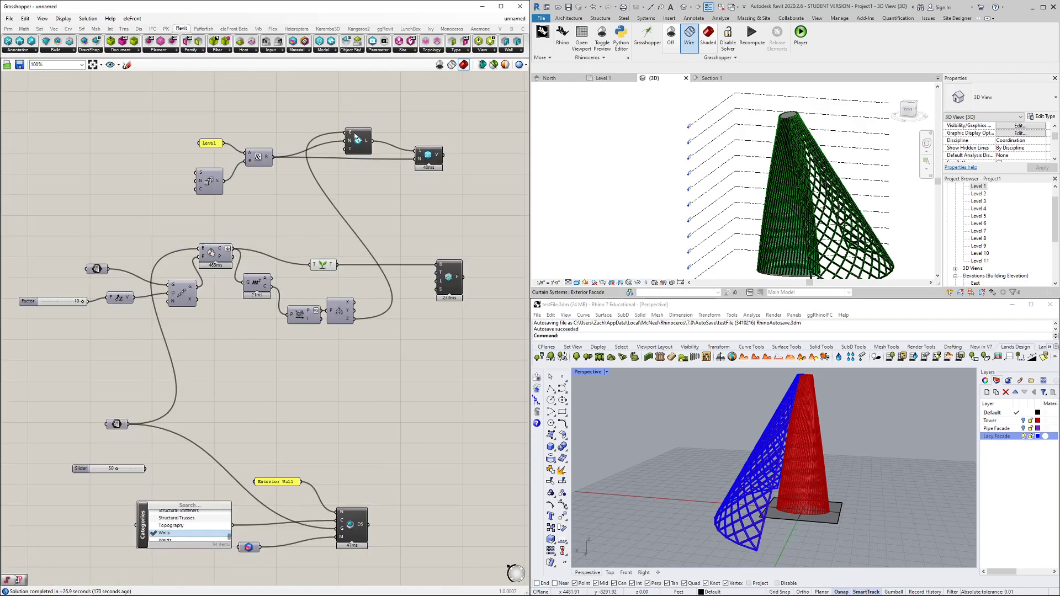
scroll(459, 333, down, 1)
scroll(462, 315, up, 1)
drag(462, 315, 456, 306)
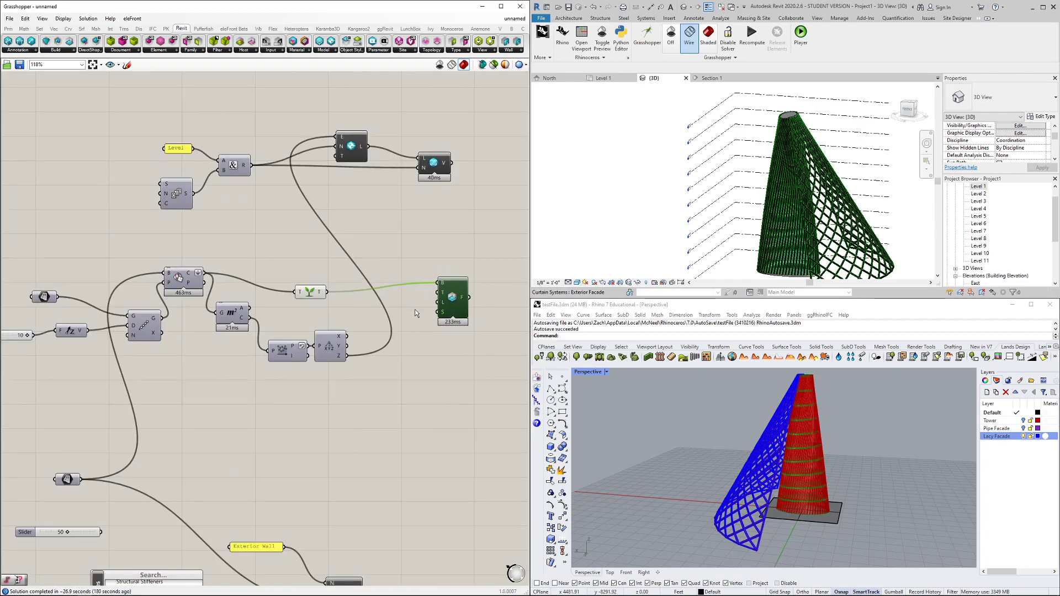
scroll(415, 307, down, 3)
Select the Add Level and Floor components to trace which wires feed the floors
right_drag(412, 357, 399, 297)
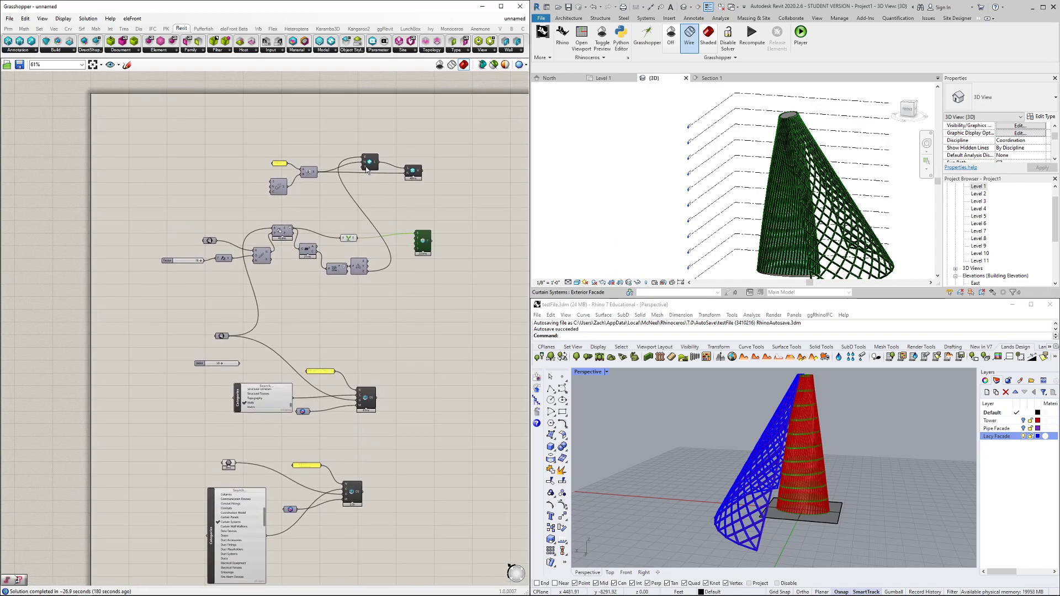
scroll(369, 168, up, 2)
scroll(369, 170, up, 2)
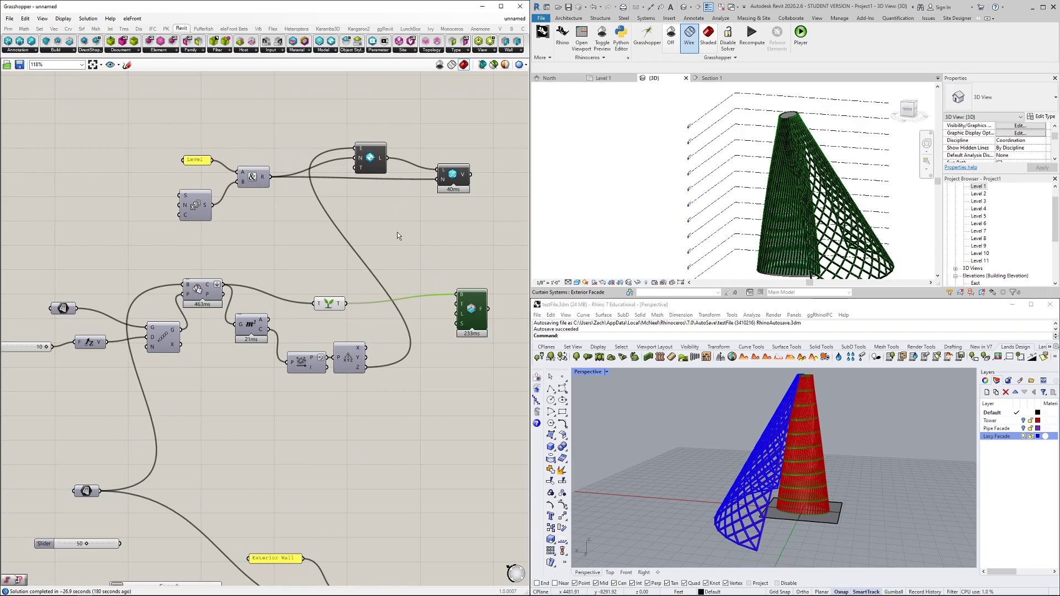
click(380, 172)
click(454, 181)
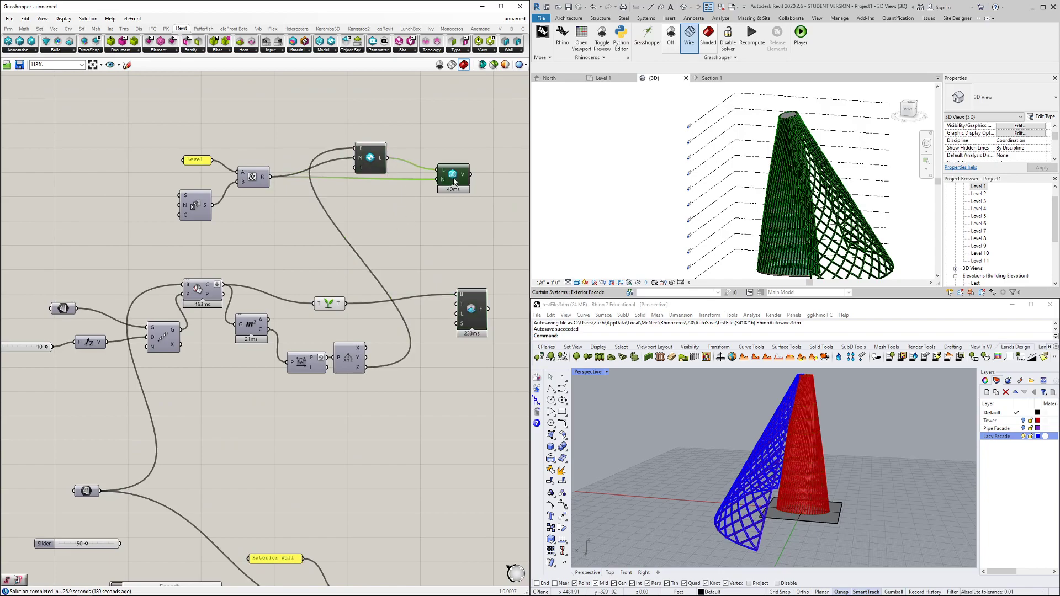
click(468, 316)
Trace the inputs of the Exterior Wall and Exterior Facade DirectShape components, then clear the selection
scroll(442, 392, down, 4)
right_drag(444, 442, 418, 333)
scroll(379, 386, up, 2)
click(376, 393)
click(352, 513)
click(382, 506)
right_drag(435, 385, 430, 323)
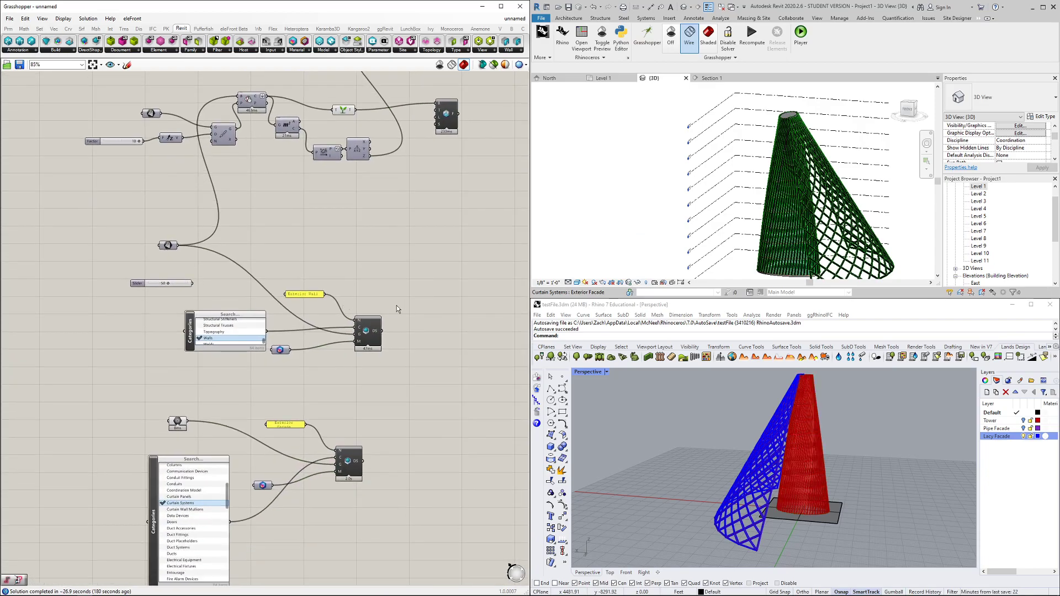